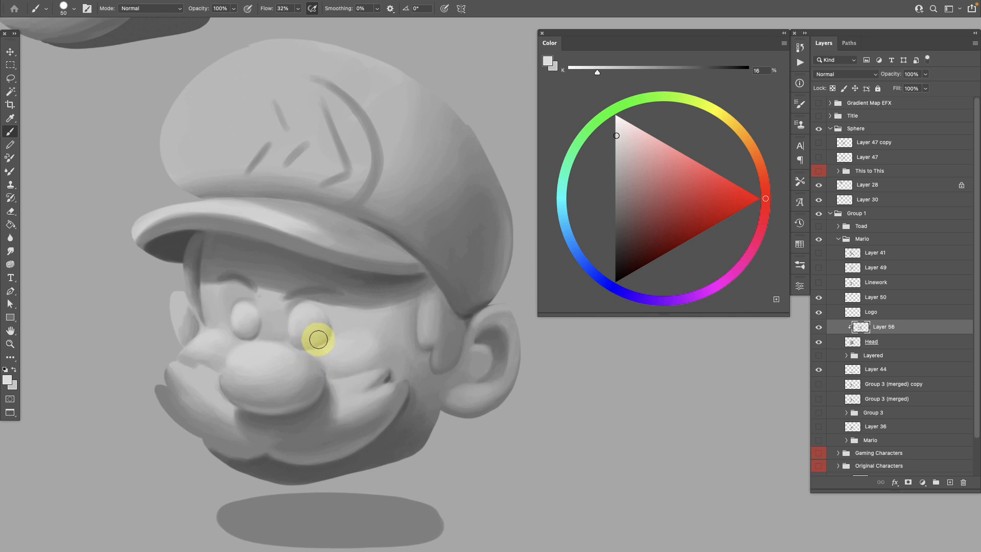
Brighten the eyeballs on Layer 56 with soft light strokes of 16% gray so they read as rounded forms
{"action": "key", "text": "bracketright"}
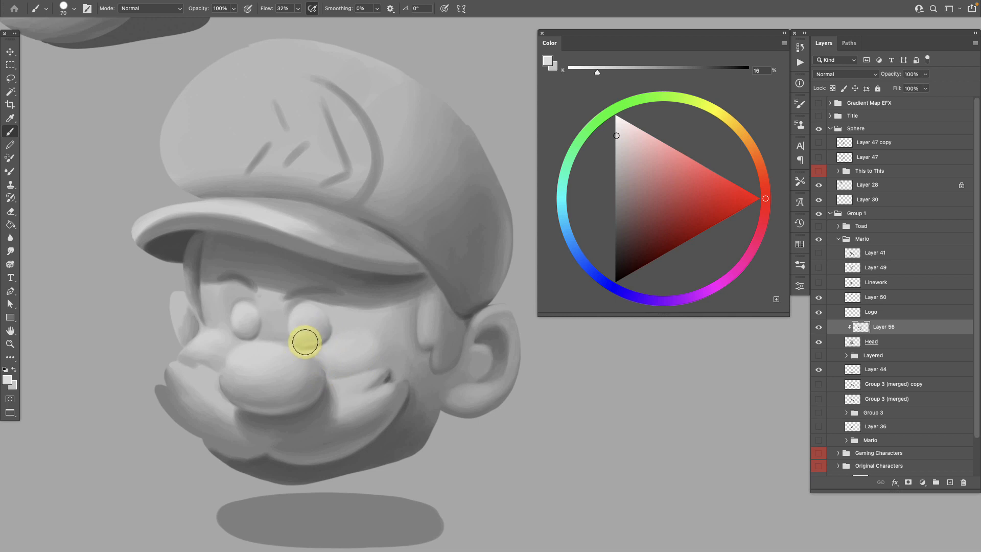
{"action": "left_click_drag", "start_coordinate": [306, 341], "coordinate": [329, 319]}
{"action": "left_click_drag", "start_coordinate": [369, 449], "coordinate": [386, 462]}
{"action": "left_click_drag", "start_coordinate": [272, 358], "coordinate": [262, 348]}
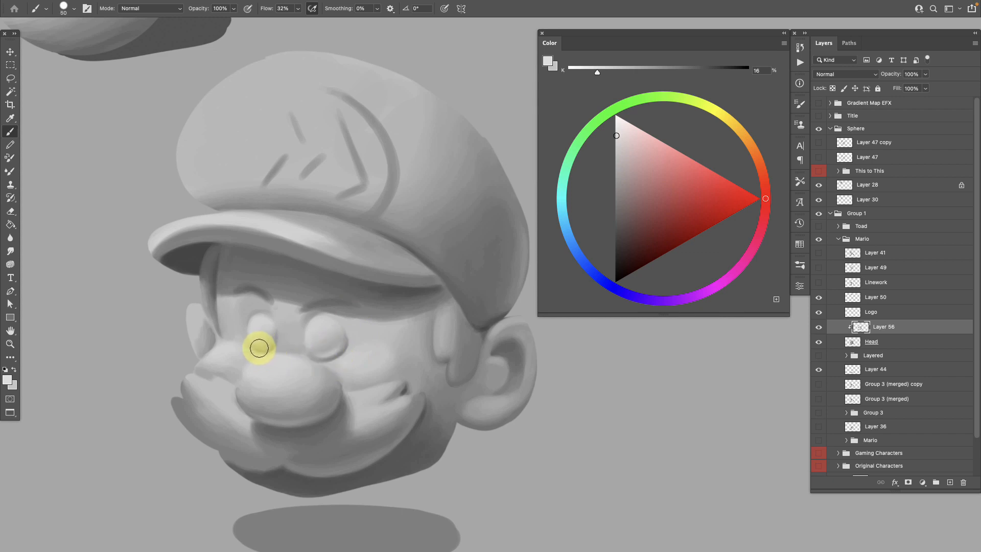
{"action": "left_click_drag", "start_coordinate": [260, 344], "coordinate": [250, 343]}
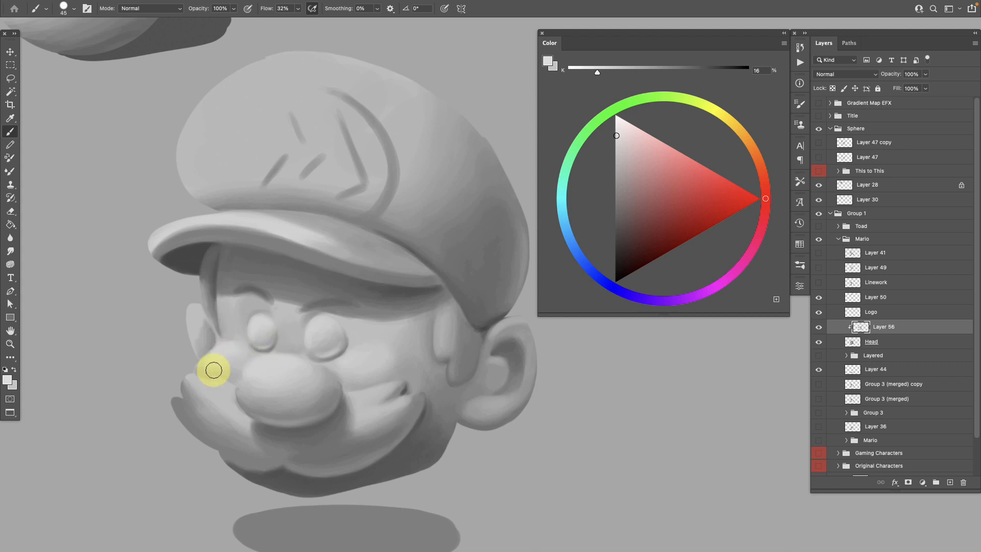
Shade the lower edges of both eyeballs with mid grays of about 39–45% sampled from the face, using a size 45 brush
{"action": "scroll", "coordinate": [385, 407], "scroll_direction": "down", "scroll_amount": 2}
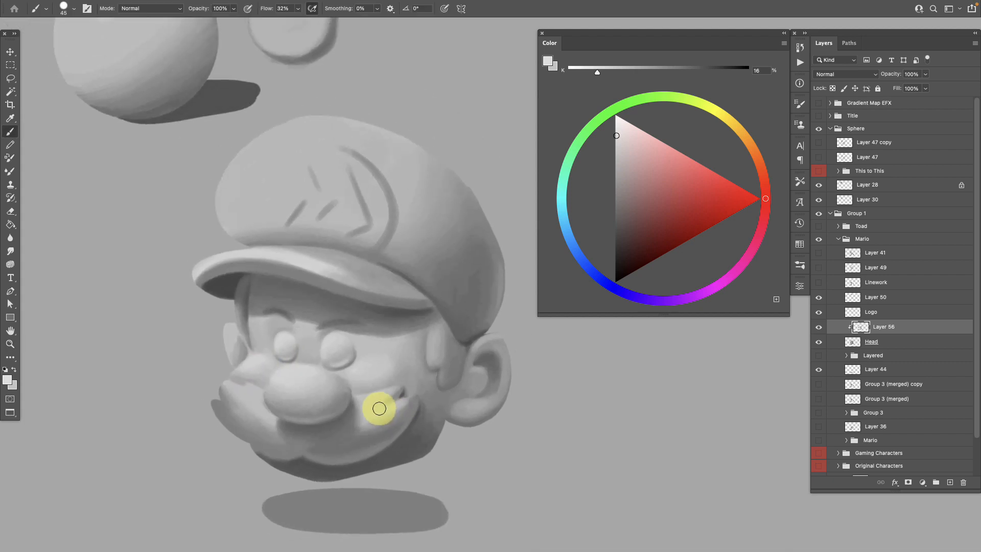
{"action": "left_click", "coordinate": [345, 358], "text": "alt"}
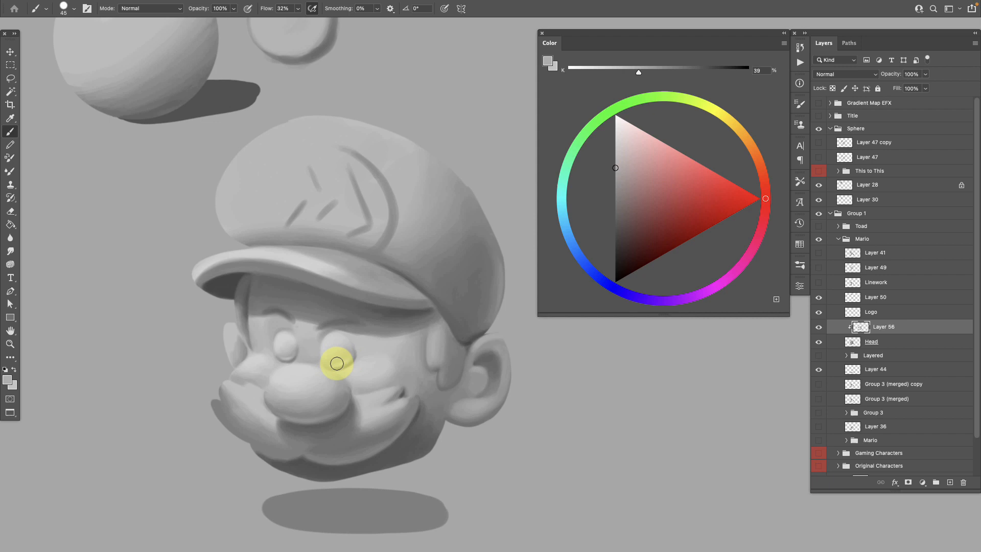
{"action": "left_click", "coordinate": [342, 355], "text": "alt"}
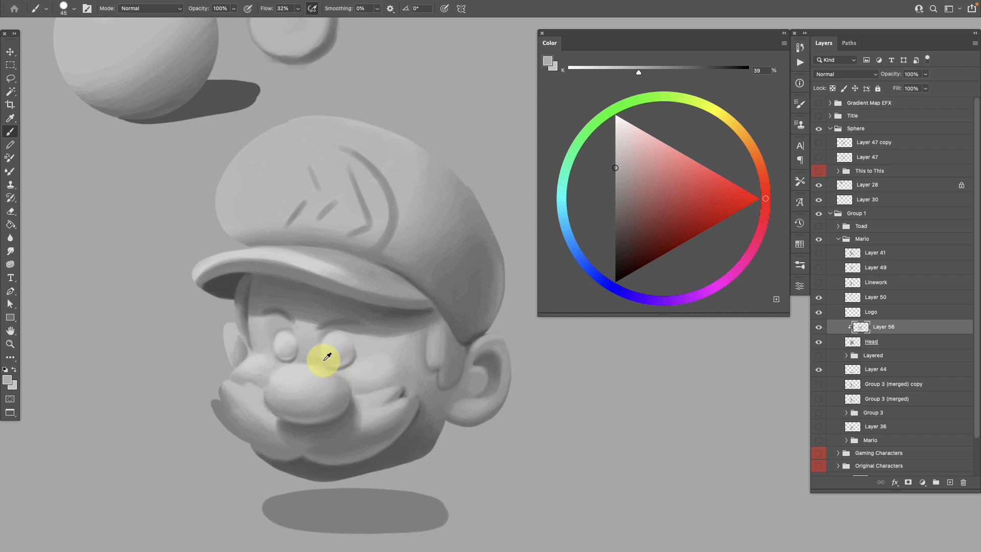
{"action": "left_click", "coordinate": [285, 350], "text": "alt"}
{"action": "left_click", "coordinate": [290, 358], "text": "alt"}
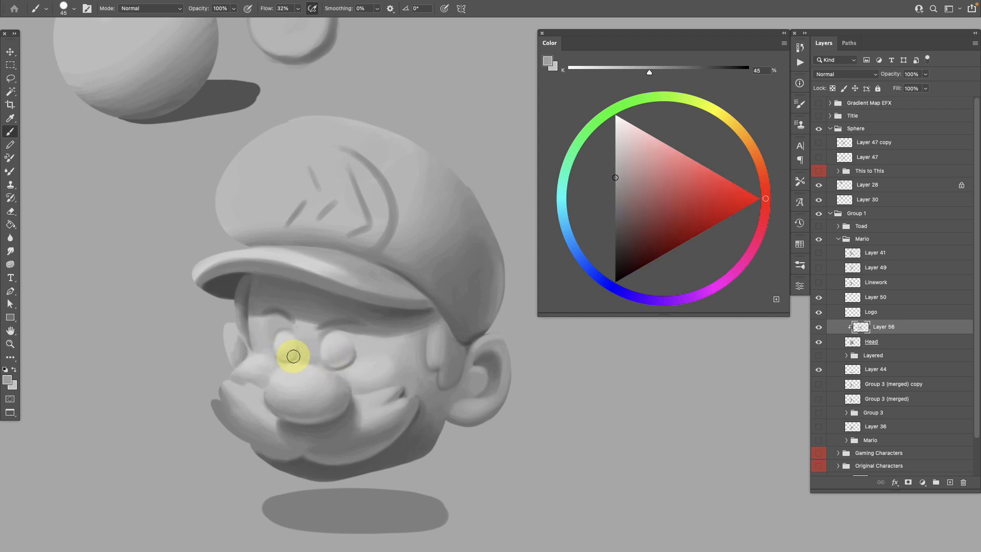
{"action": "left_click", "coordinate": [298, 353], "text": "alt"}
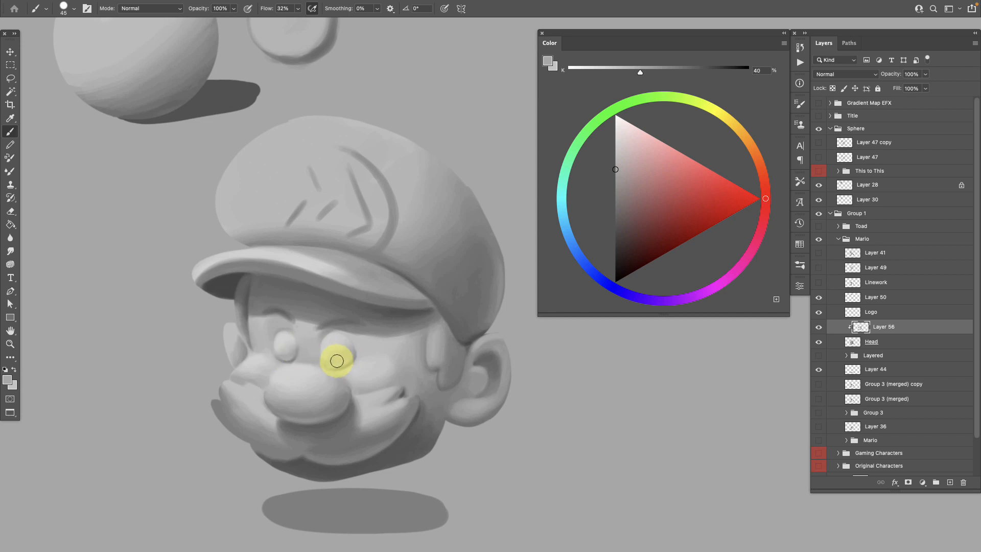
Model the lower side of the nose with 30% gray sampled from its surface
{"action": "key", "text": "ctrl+space"}
{"action": "left_click_drag", "start_coordinate": [376, 434], "coordinate": [387, 462]}
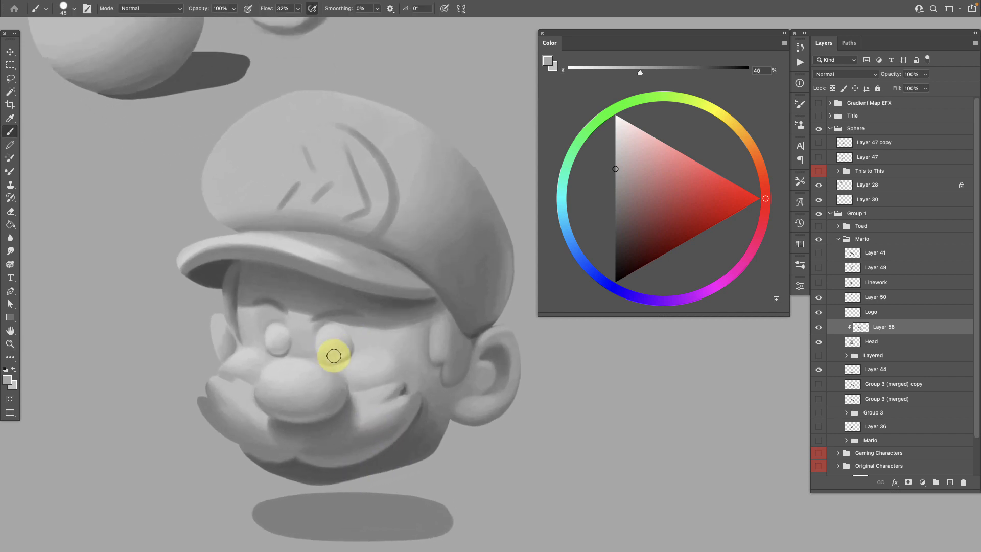
{"action": "scroll", "coordinate": [358, 426], "scroll_direction": "left", "scroll_amount": 2}
{"action": "scroll", "coordinate": [358, 427], "scroll_direction": "down", "scroll_amount": 1}
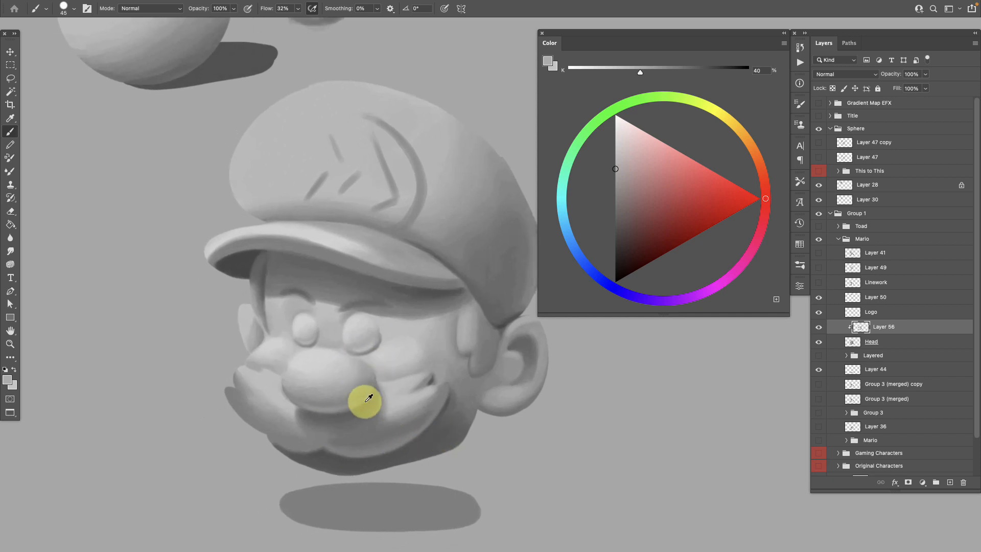
{"action": "left_click", "coordinate": [332, 375], "text": "alt"}
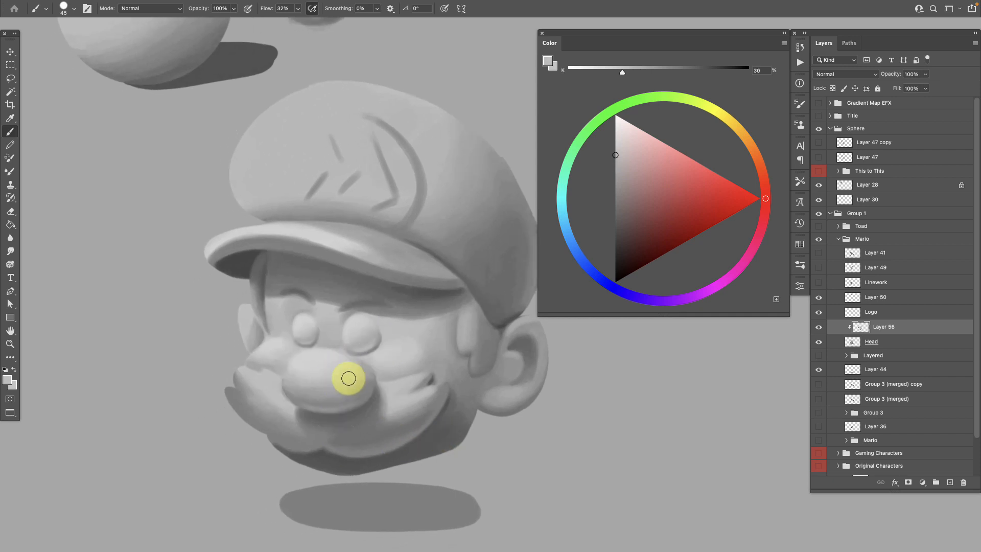
{"action": "mouse_move", "coordinate": [320, 409]}
{"action": "left_mouse_down"}
{"action": "mouse_move", "coordinate": [294, 402]}
{"action": "mouse_move", "coordinate": [325, 409]}
{"action": "mouse_move", "coordinate": [359, 397]}
{"action": "left_mouse_up"}
Blend the nose's underside and its shadow on the mustache with sampled grays from 44% to 70%, using a size 90 brush
{"action": "key", "text": "bracketright"}
{"action": "key", "text": "bracketright"}
{"action": "left_click", "coordinate": [345, 402], "text": "alt"}
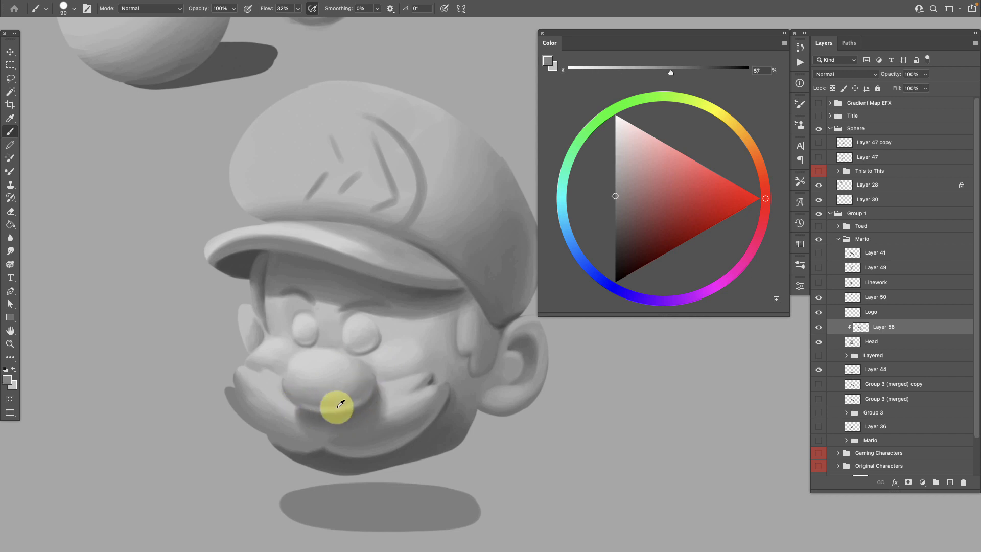
{"action": "mouse_move", "coordinate": [339, 420]}
{"action": "left_mouse_down"}
{"action": "mouse_move", "coordinate": [293, 394]}
{"action": "mouse_move", "coordinate": [314, 404]}
{"action": "left_mouse_up"}
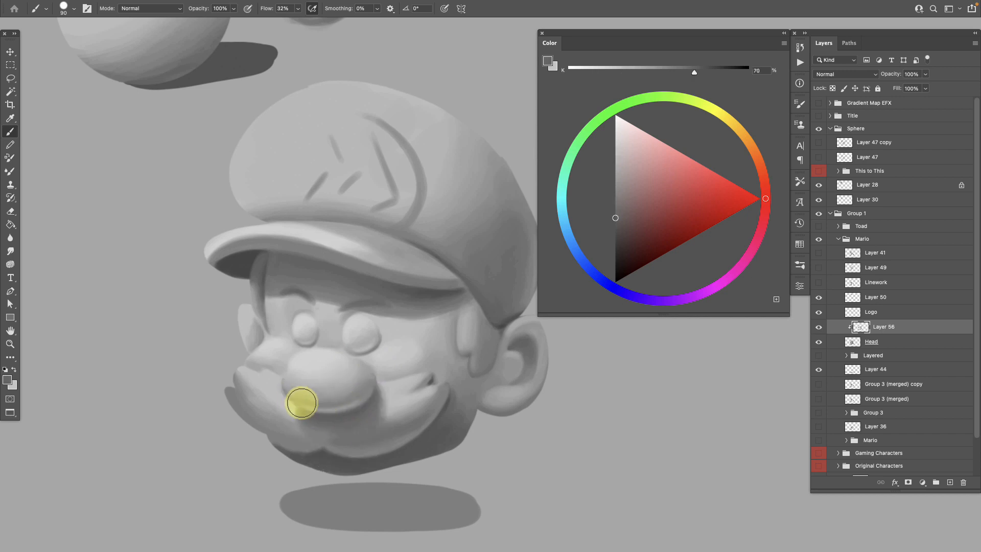
{"action": "left_click", "coordinate": [358, 393], "text": "alt"}
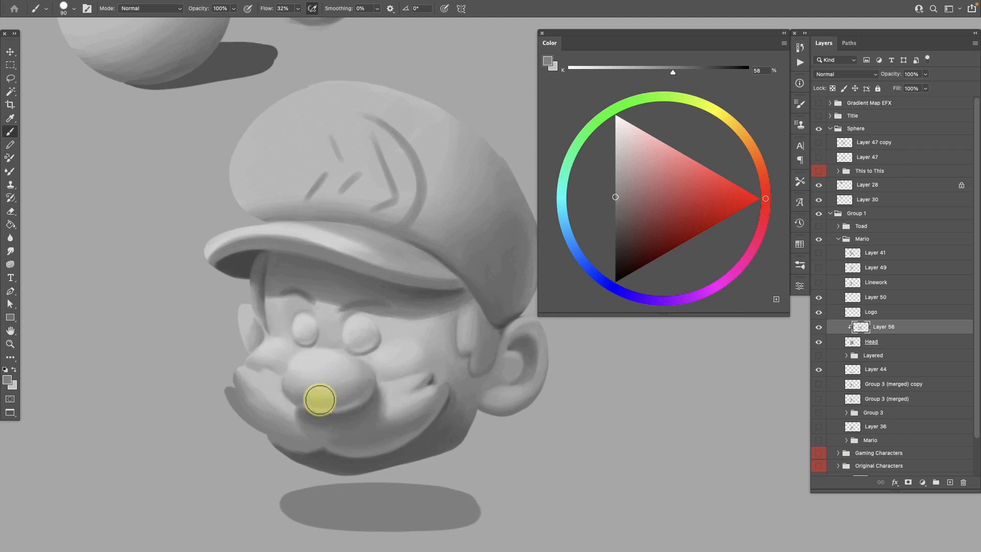
{"action": "left_click", "coordinate": [343, 376], "text": "alt"}
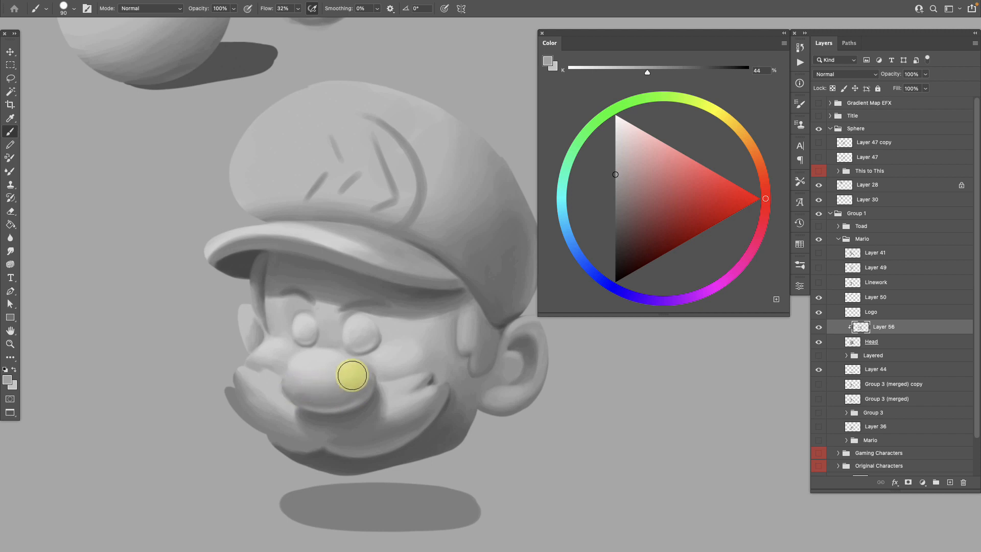
Darken the jaw beneath the mustache and cheek with a sampled 72% gray
{"action": "scroll", "coordinate": [357, 411], "scroll_direction": "down", "scroll_amount": 3}
{"action": "left_click_drag", "start_coordinate": [370, 479], "coordinate": [355, 487]}
{"action": "left_click", "coordinate": [366, 450], "text": "alt"}
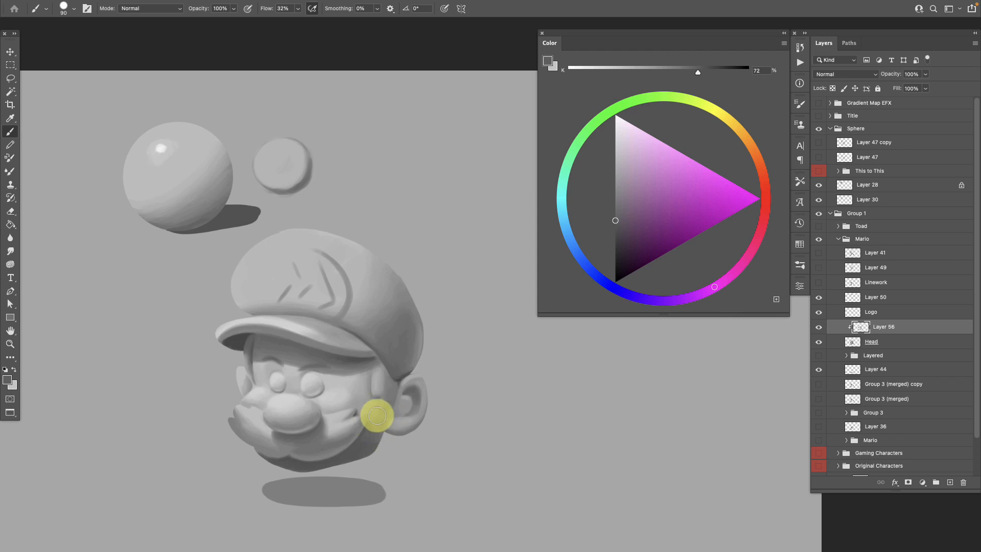
{"action": "left_click_drag", "start_coordinate": [357, 449], "coordinate": [373, 445]}
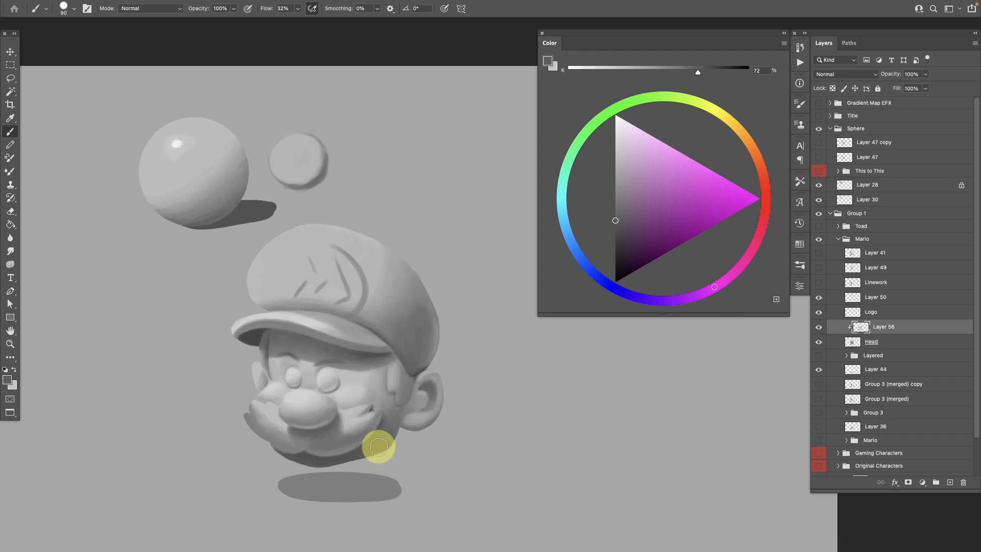
Shade the side of the face and the forehead under the cap brim with sampled grays of about 63–64%
{"action": "left_click", "coordinate": [385, 376], "text": "alt"}
{"action": "left_click", "coordinate": [386, 376], "text": "alt"}
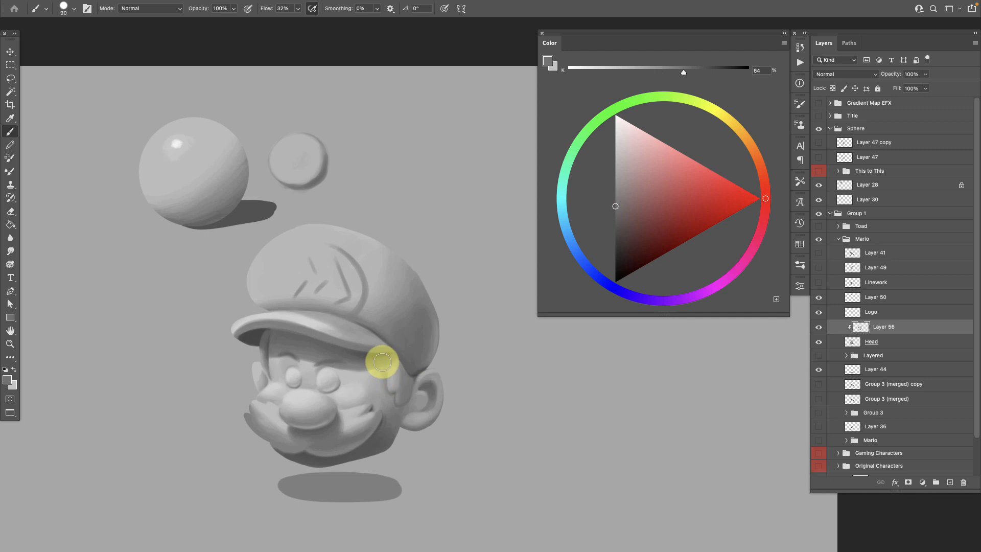
{"action": "left_click", "coordinate": [394, 403], "text": "alt"}
{"action": "left_click_drag", "start_coordinate": [399, 449], "coordinate": [430, 460]}
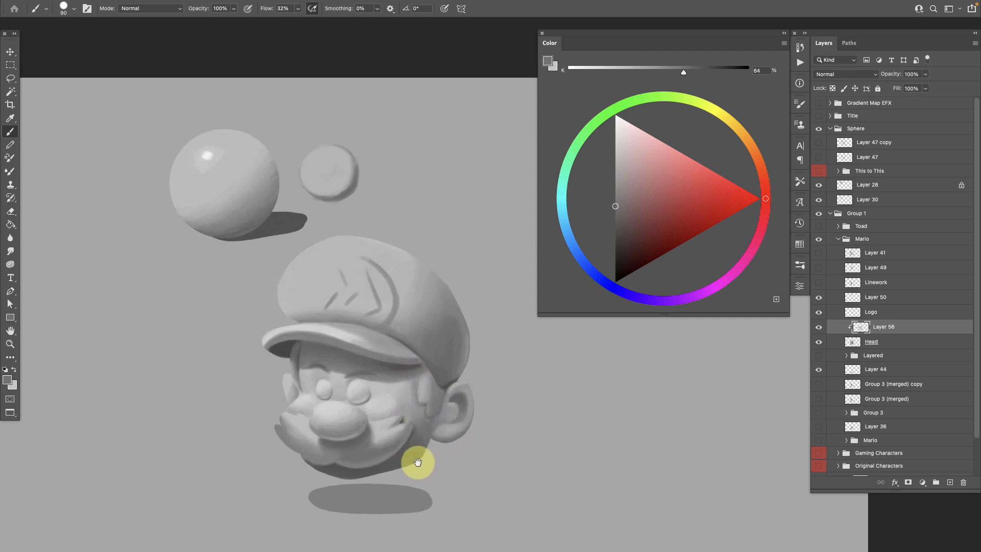
{"action": "left_click_drag", "start_coordinate": [385, 317], "coordinate": [396, 311]}
{"action": "left_click_drag", "start_coordinate": [344, 456], "coordinate": [350, 454]}
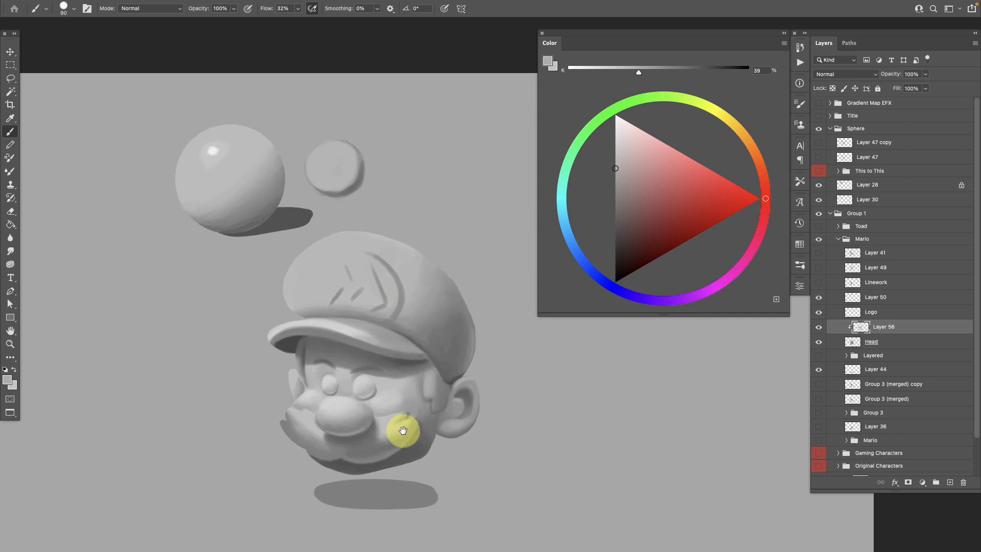
{"action": "left_click", "coordinate": [315, 349], "text": "alt"}
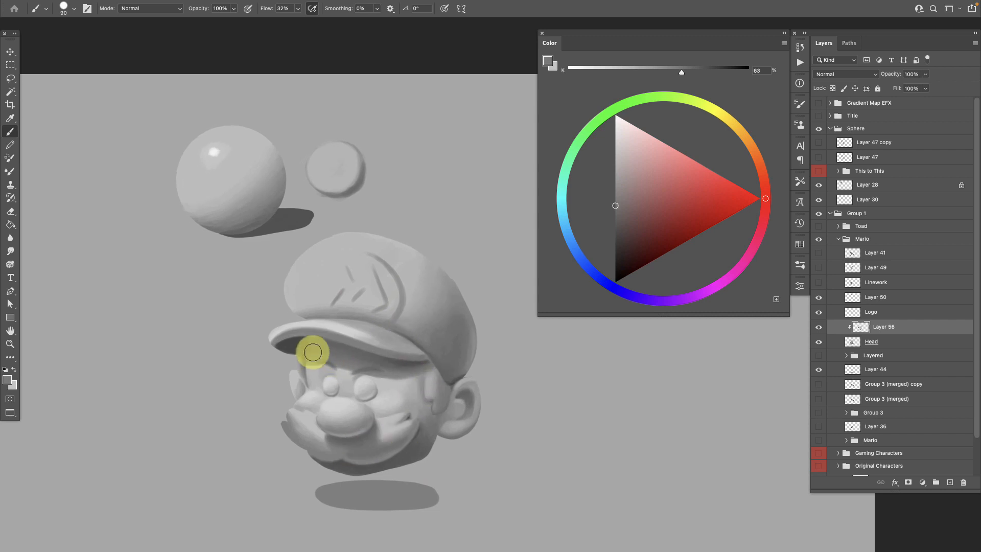
{"action": "left_click_drag", "start_coordinate": [418, 434], "coordinate": [402, 431]}
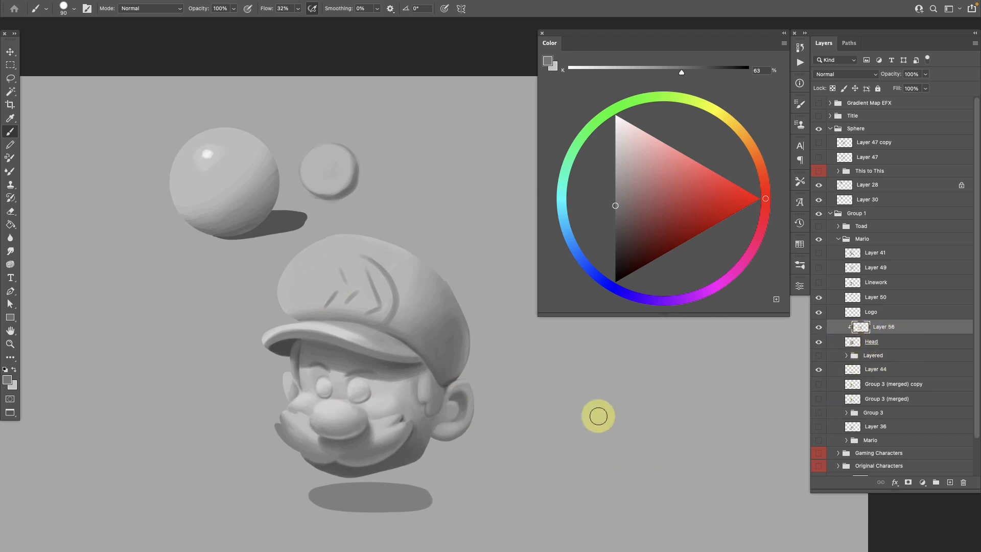
Show the Linework layer and paint the eyebrow shapes along it on Layer 56 with 54% gray and a size 60 brush
{"action": "left_click", "coordinate": [821, 283]}
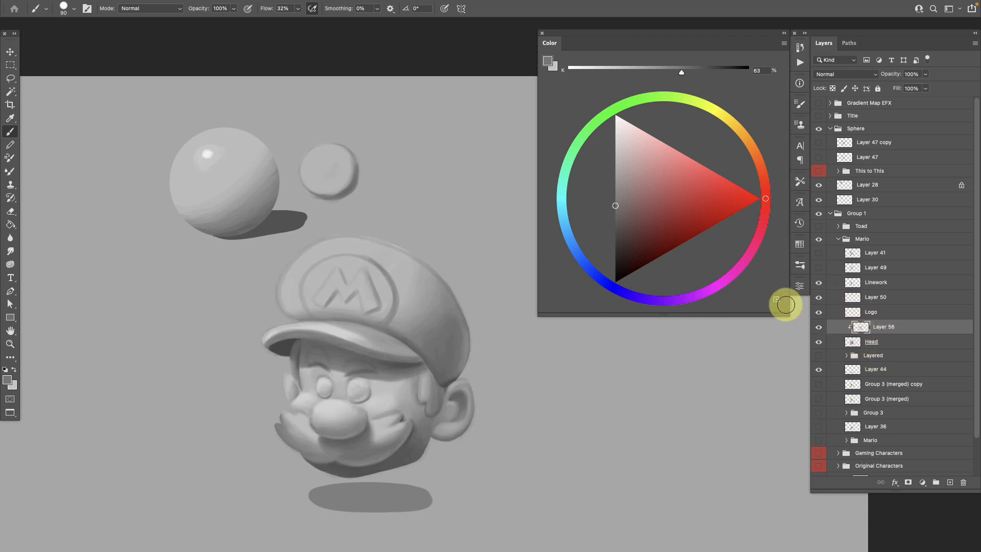
{"action": "left_click_drag", "start_coordinate": [369, 367], "coordinate": [398, 372]}
{"action": "scroll", "coordinate": [398, 371], "scroll_direction": "down", "scroll_amount": 3}
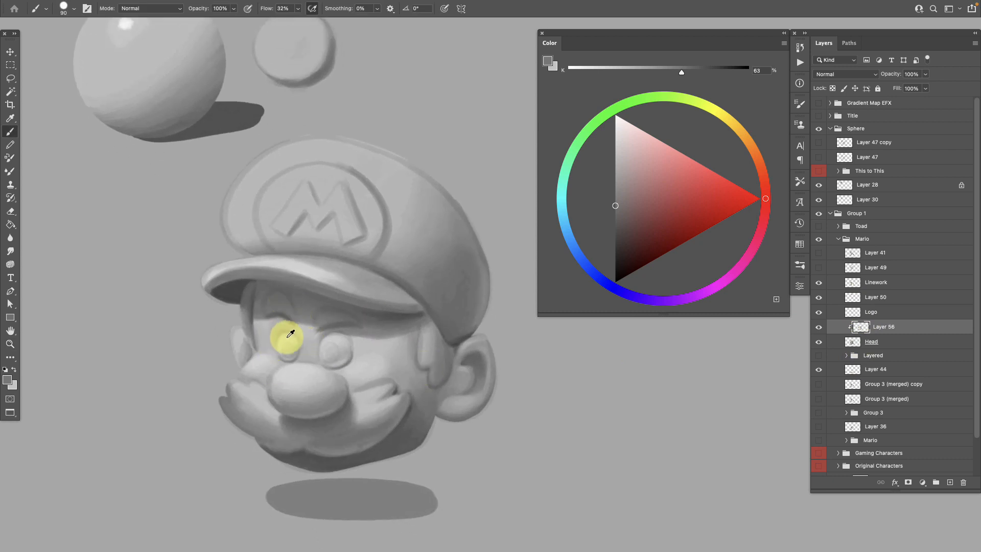
{"action": "left_click", "coordinate": [271, 306], "text": "alt"}
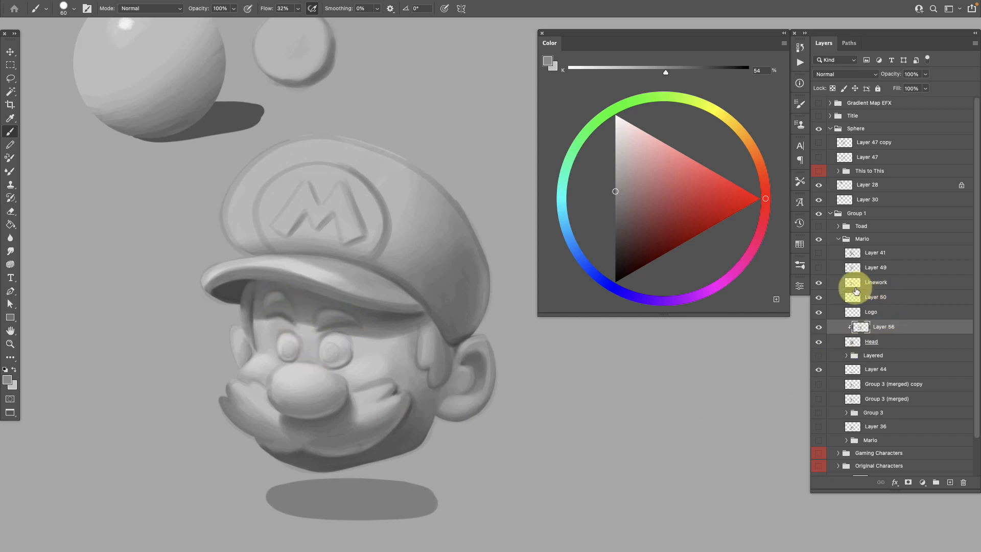
Hide the Linework layer and build up the eyebrow nearer the ear with sampled grays of about 56–62%
{"action": "left_click", "coordinate": [819, 283]}
{"action": "left_click", "coordinate": [326, 312], "text": "alt"}
{"action": "left_click", "coordinate": [328, 312], "text": "alt"}
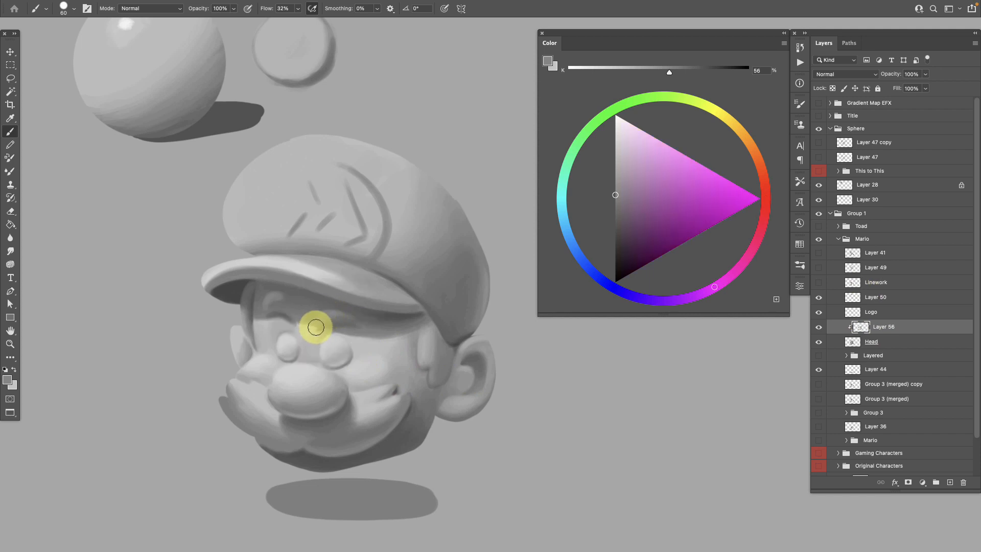
{"action": "left_click", "coordinate": [321, 321], "text": "alt"}
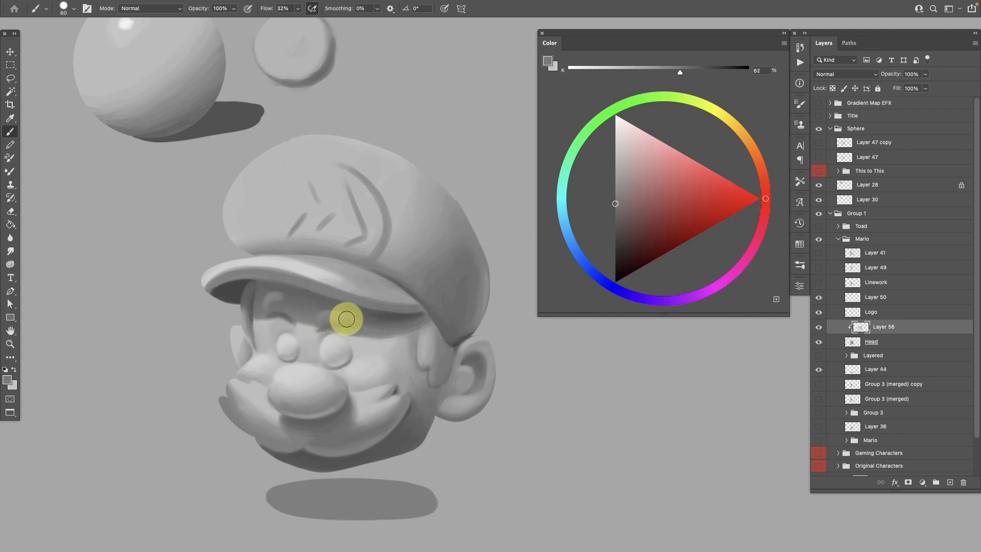
{"action": "left_click", "coordinate": [330, 314], "text": "alt"}
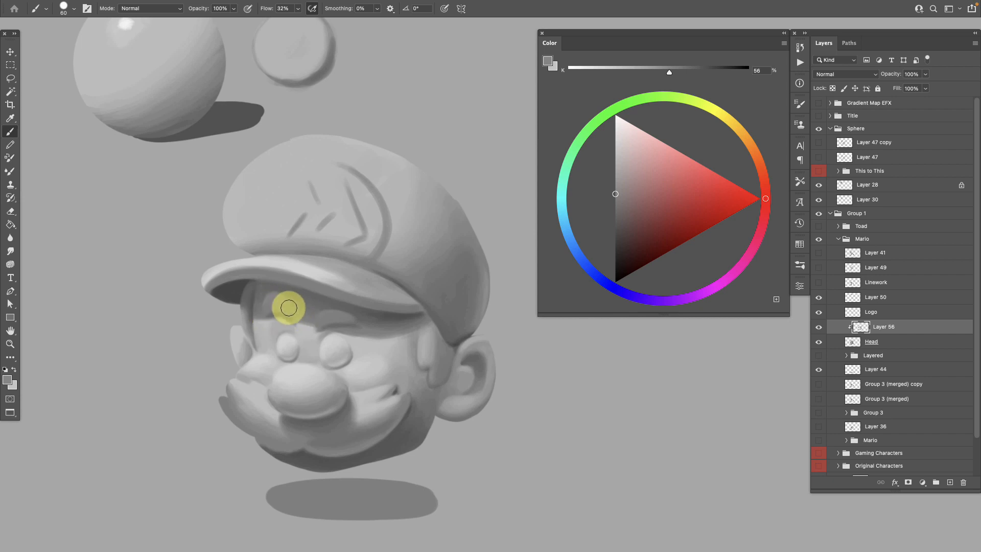
Refine the forehead shading around both eyebrows with sampled grays of 62–64%
{"action": "key", "text": "z"}
{"action": "left_click", "coordinate": [404, 390], "text": "alt"}
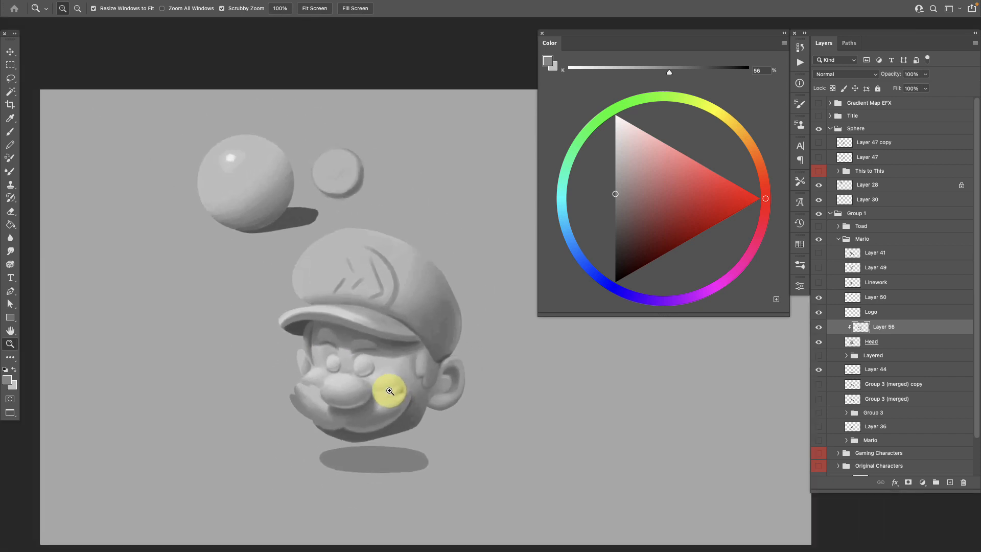
{"action": "left_click", "coordinate": [390, 391]}
{"action": "key", "text": "b"}
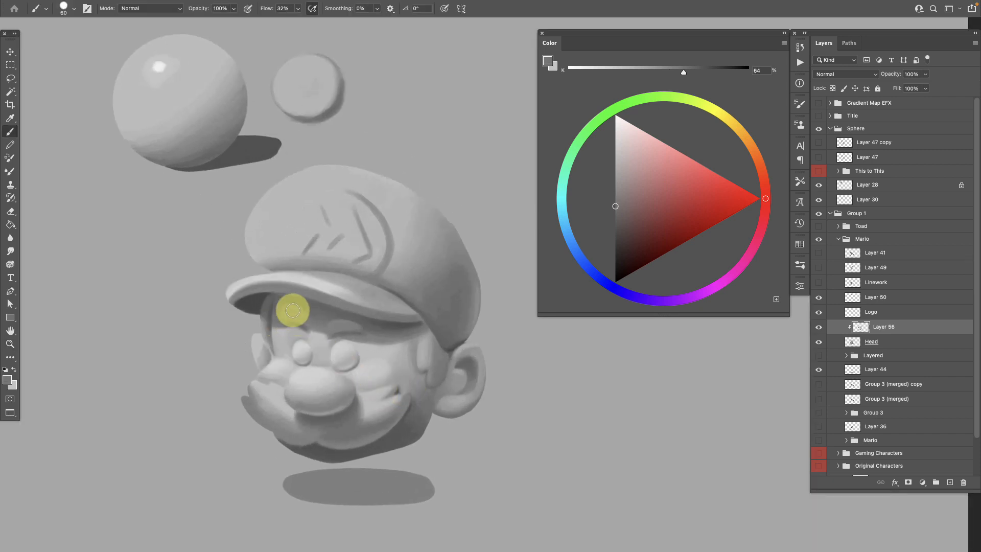
{"action": "left_click", "coordinate": [343, 325], "text": "alt"}
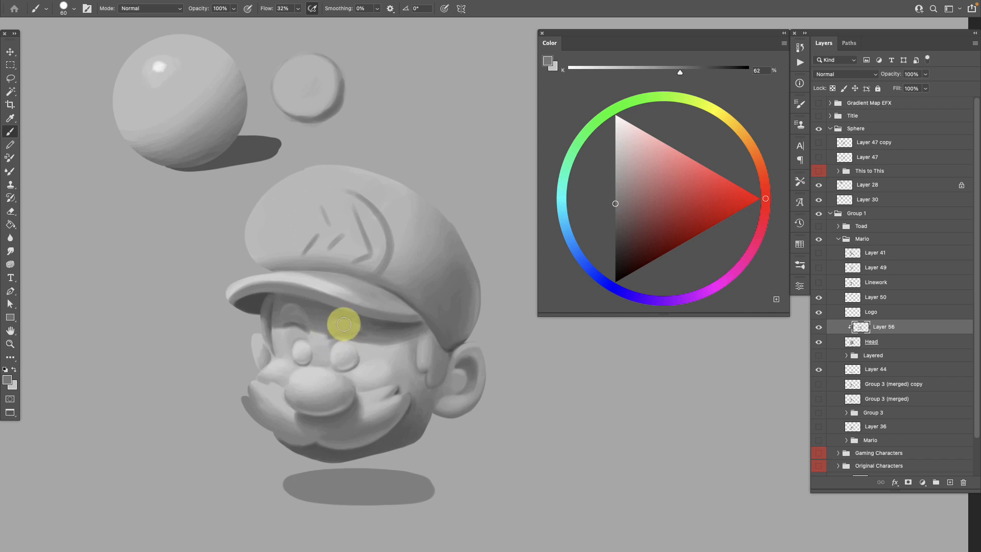
{"action": "left_click", "coordinate": [292, 304], "text": "alt"}
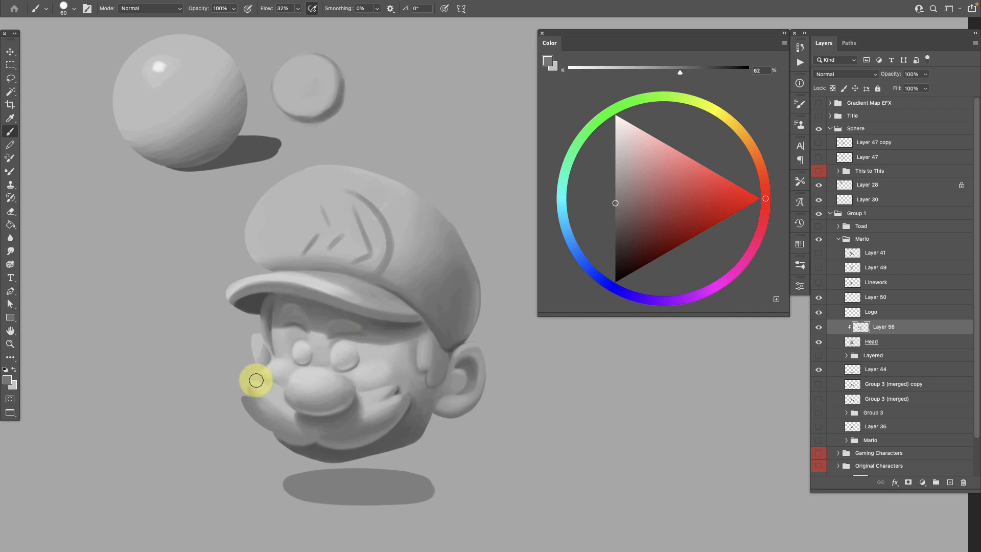
Soften the lower edge of the eyebrow nearer the ear with strokes of sampled 53% gray
{"action": "left_click", "coordinate": [327, 336], "text": "alt"}
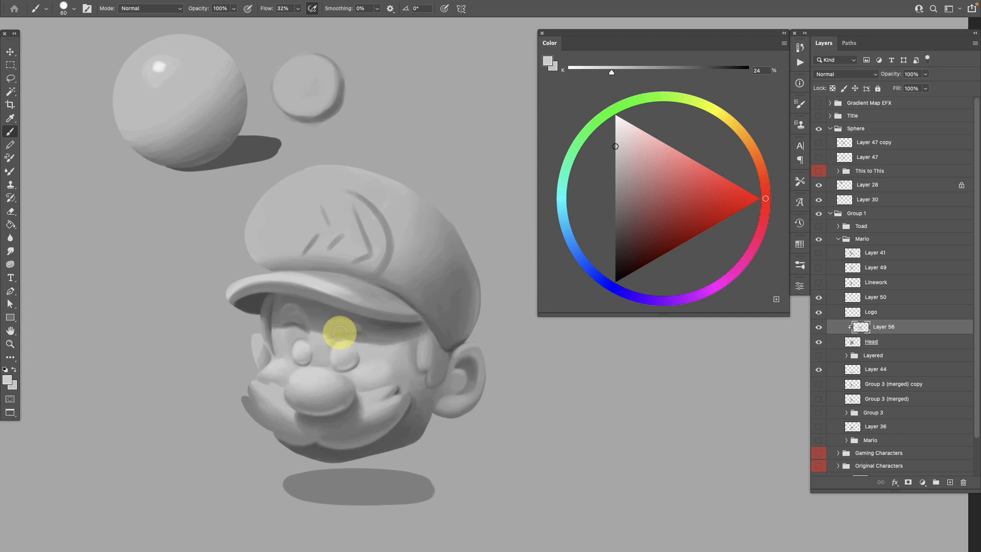
{"action": "left_click", "coordinate": [348, 329], "text": "alt"}
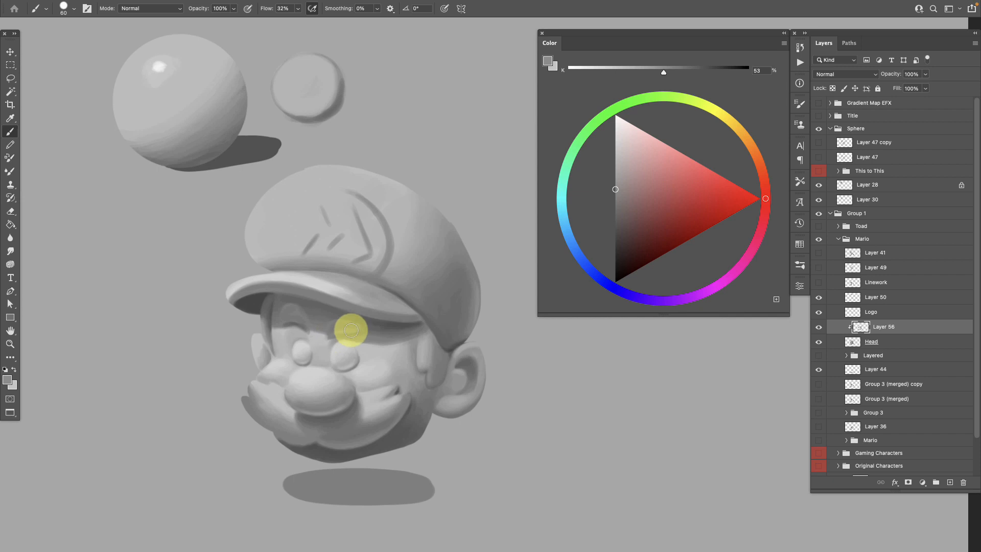
{"action": "mouse_move", "coordinate": [342, 331]}
{"action": "left_mouse_down"}
{"action": "mouse_move", "coordinate": [281, 325]}
{"action": "mouse_move", "coordinate": [327, 340]}
{"action": "left_mouse_up"}
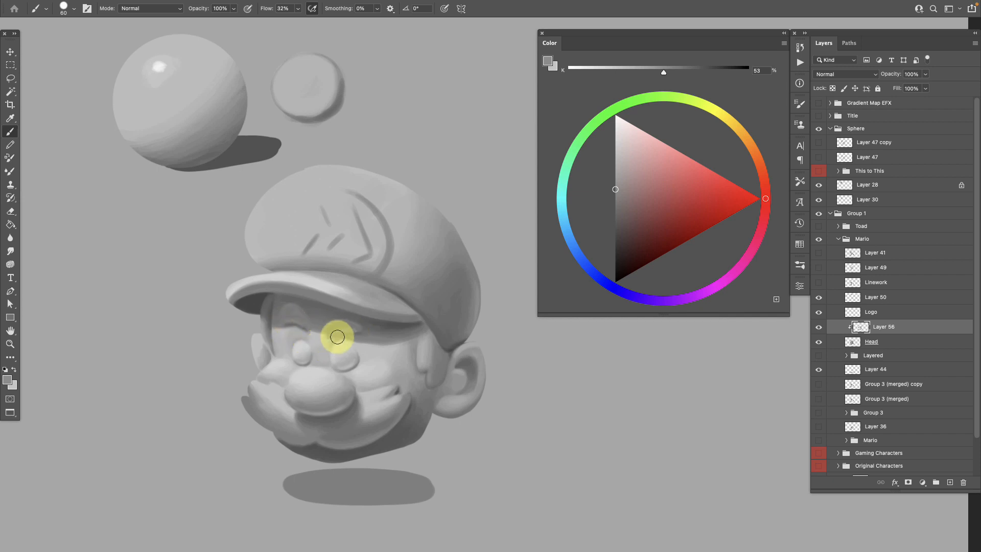
Refine the shading of both eyebrows on Layer 56 with sampled grays of about 54–61%
{"action": "left_click", "coordinate": [335, 331], "text": "alt"}
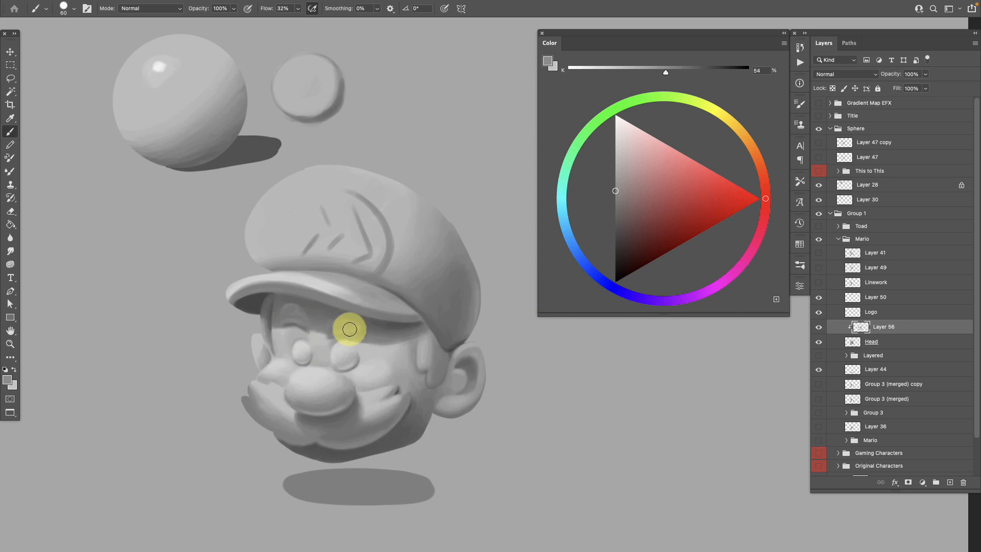
{"action": "left_click", "coordinate": [294, 320], "text": "alt"}
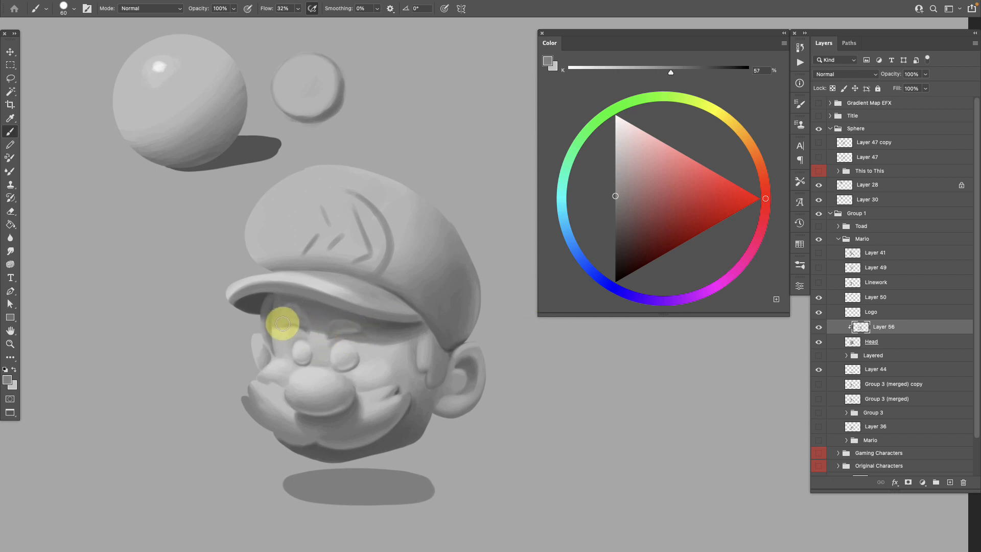
{"action": "mouse_move", "coordinate": [398, 360]}
{"action": "left_mouse_down"}
{"action": "mouse_move", "coordinate": [418, 359]}
{"action": "mouse_move", "coordinate": [450, 402]}
{"action": "left_mouse_up"}
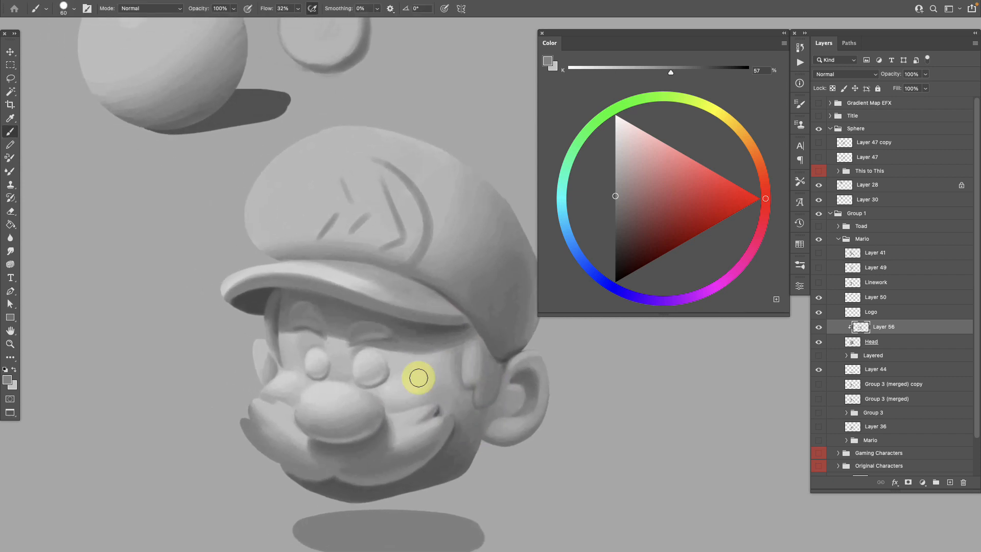
{"action": "left_click", "coordinate": [383, 332], "text": "alt"}
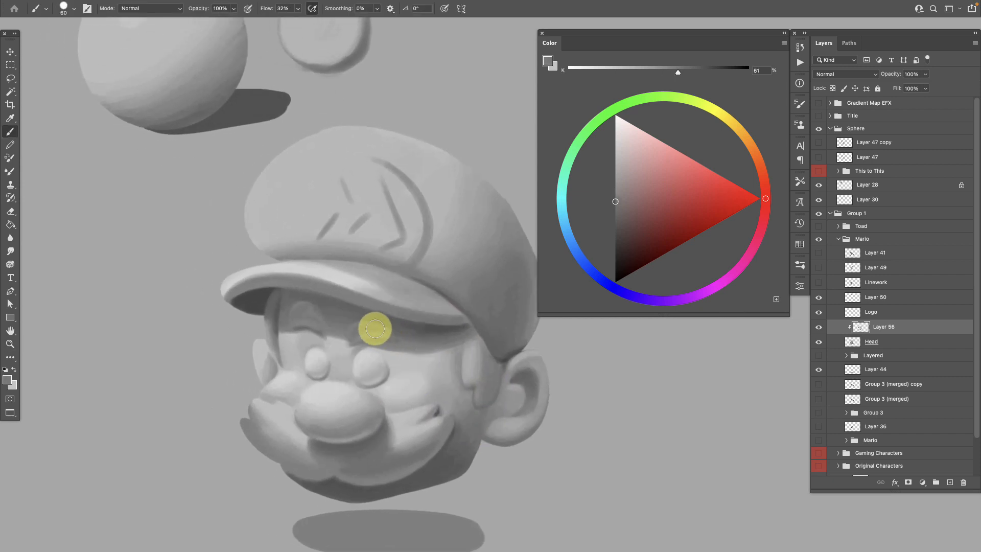
{"action": "left_click", "coordinate": [369, 329], "text": "alt"}
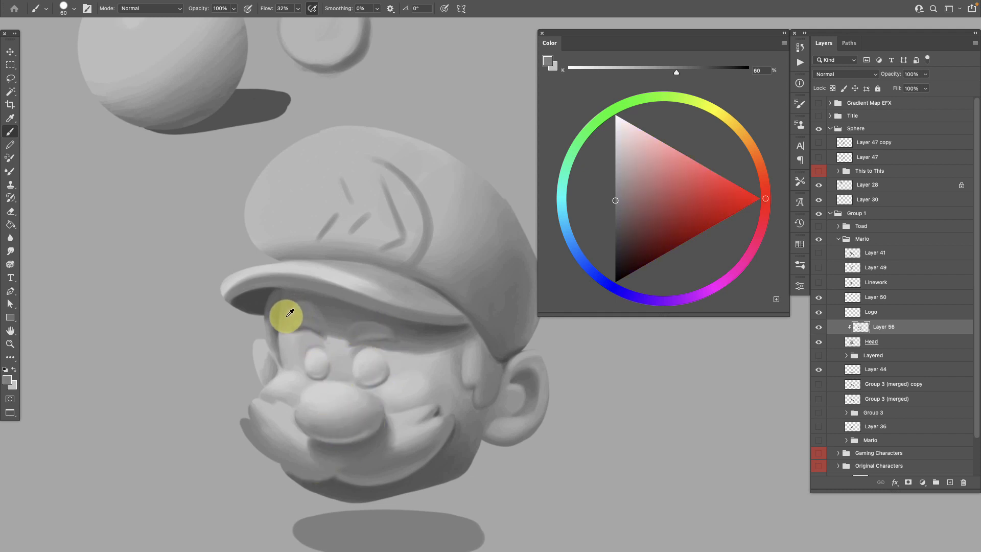
Deepen the forehead shading between the eyebrows and around the far eyebrow with sampled grays of about 64–76%
{"action": "left_click", "coordinate": [360, 310], "text": "alt"}
{"action": "mouse_move", "coordinate": [351, 322]}
{"action": "left_mouse_down"}
{"action": "mouse_move", "coordinate": [320, 312]}
{"action": "mouse_move", "coordinate": [327, 323]}
{"action": "mouse_move", "coordinate": [321, 308]}
{"action": "mouse_move", "coordinate": [328, 355]}
{"action": "left_mouse_up"}
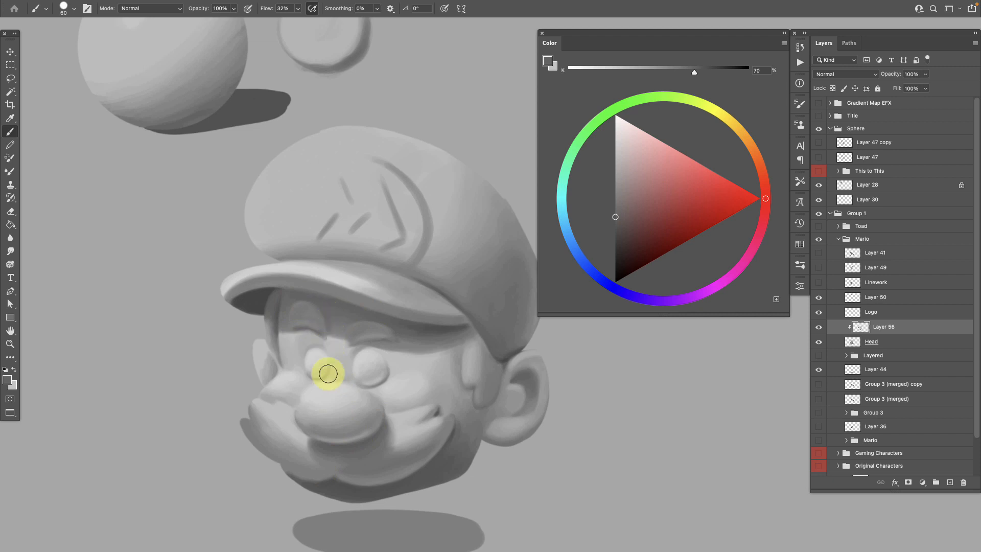
{"action": "left_click", "coordinate": [425, 327], "text": "alt"}
{"action": "mouse_move", "coordinate": [326, 319]}
{"action": "left_mouse_down"}
{"action": "mouse_move", "coordinate": [329, 335]}
{"action": "mouse_move", "coordinate": [324, 310]}
{"action": "mouse_move", "coordinate": [328, 339]}
{"action": "mouse_move", "coordinate": [324, 314]}
{"action": "left_mouse_up"}
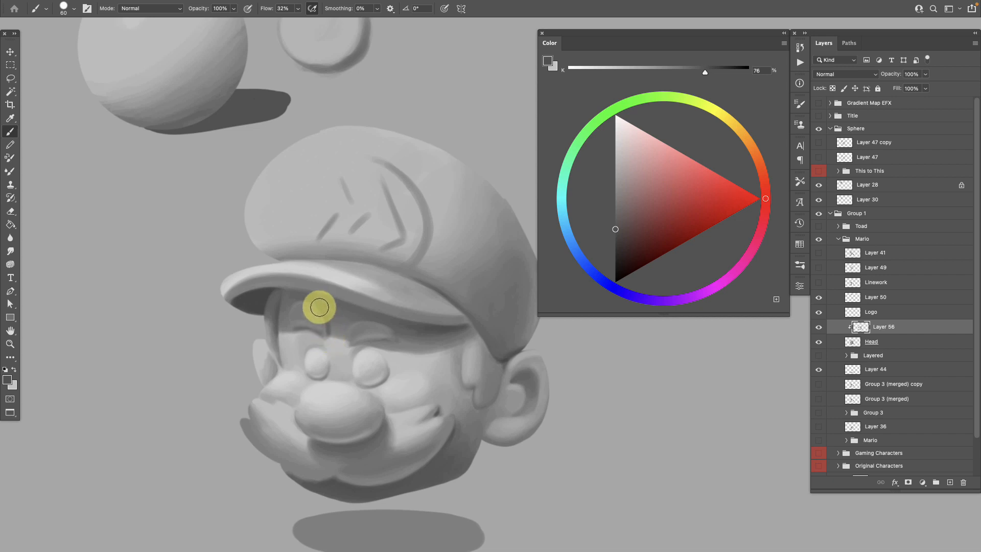
{"action": "left_click", "coordinate": [321, 313], "text": "alt"}
{"action": "left_click", "coordinate": [331, 317], "text": "alt"}
{"action": "left_click", "coordinate": [329, 324], "text": "alt"}
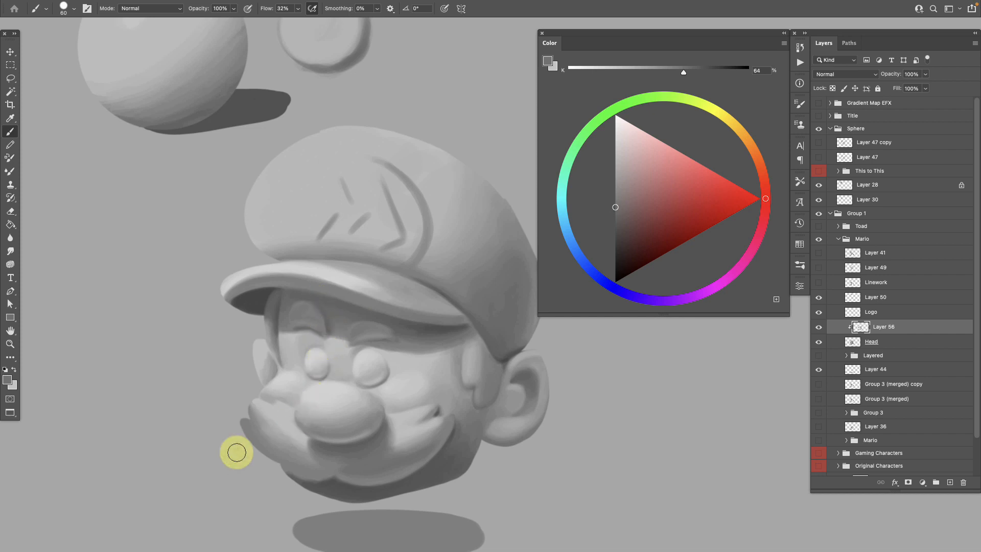
Rework the eyebrow nearer the ear with sampled grays of 60–73%
{"action": "left_click", "coordinate": [396, 325], "text": "alt"}
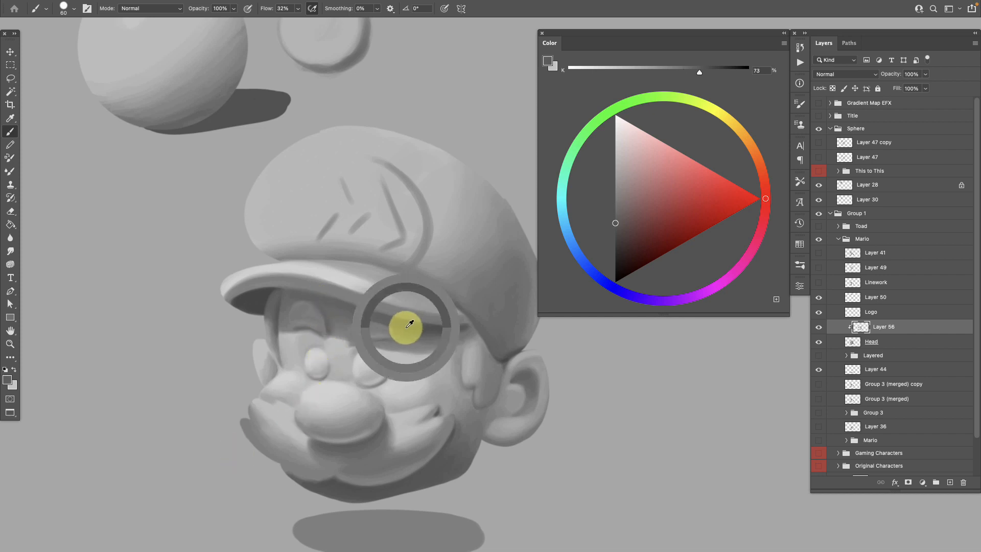
{"action": "left_click", "coordinate": [374, 332], "text": "alt"}
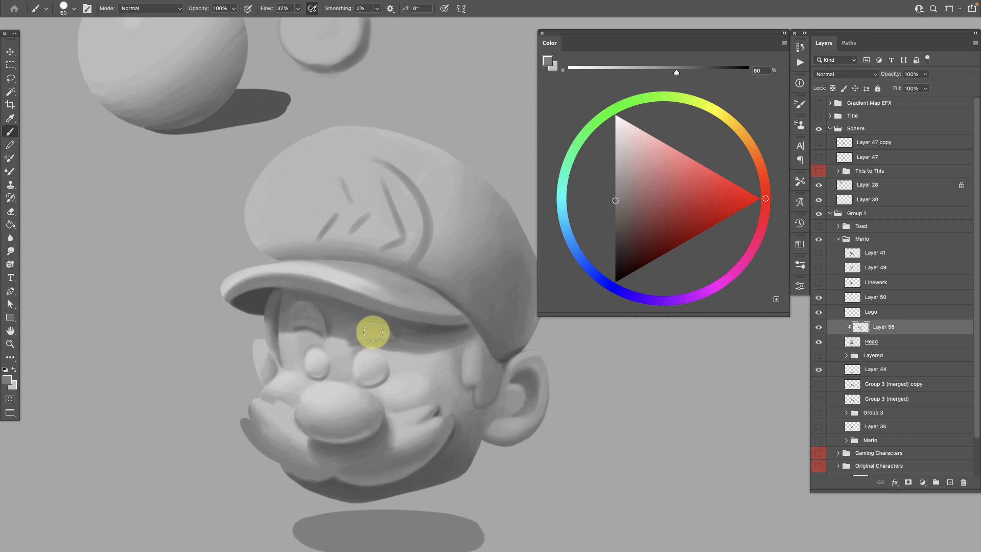
{"action": "mouse_move", "coordinate": [379, 332]}
{"action": "left_mouse_down"}
{"action": "mouse_move", "coordinate": [364, 335]}
{"action": "mouse_move", "coordinate": [387, 333]}
{"action": "left_mouse_up"}
{"action": "left_click", "coordinate": [402, 329], "text": "alt"}
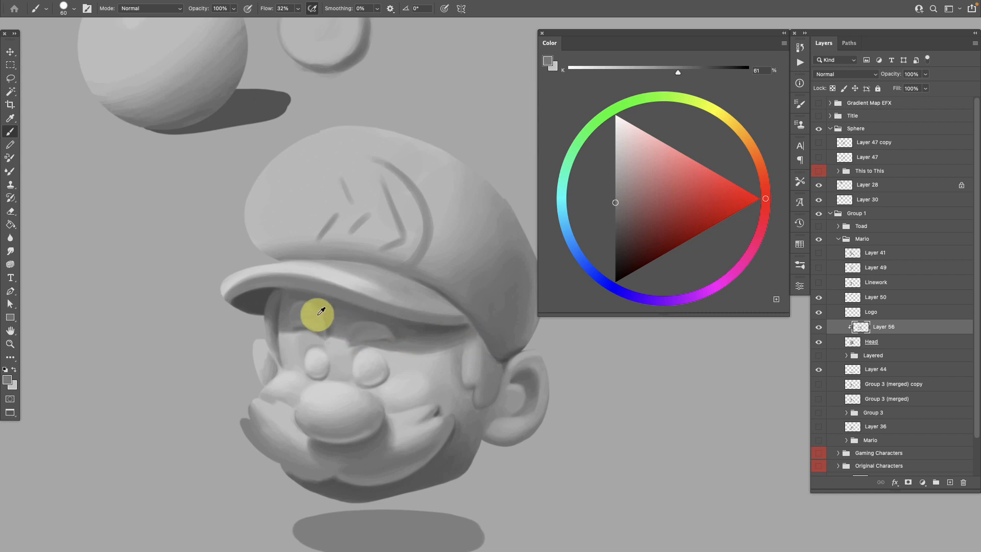
Sharpen the lower edges and inner ends of both eyebrows with sampled grays of about 62–66%
{"action": "left_click", "coordinate": [276, 318], "text": "alt"}
{"action": "mouse_move", "coordinate": [314, 324]}
{"action": "left_mouse_down"}
{"action": "mouse_move", "coordinate": [320, 333]}
{"action": "mouse_move", "coordinate": [293, 324]}
{"action": "mouse_move", "coordinate": [354, 343]}
{"action": "mouse_move", "coordinate": [390, 335]}
{"action": "mouse_move", "coordinate": [366, 333]}
{"action": "left_mouse_up"}
{"action": "left_click", "coordinate": [359, 337], "text": "alt"}
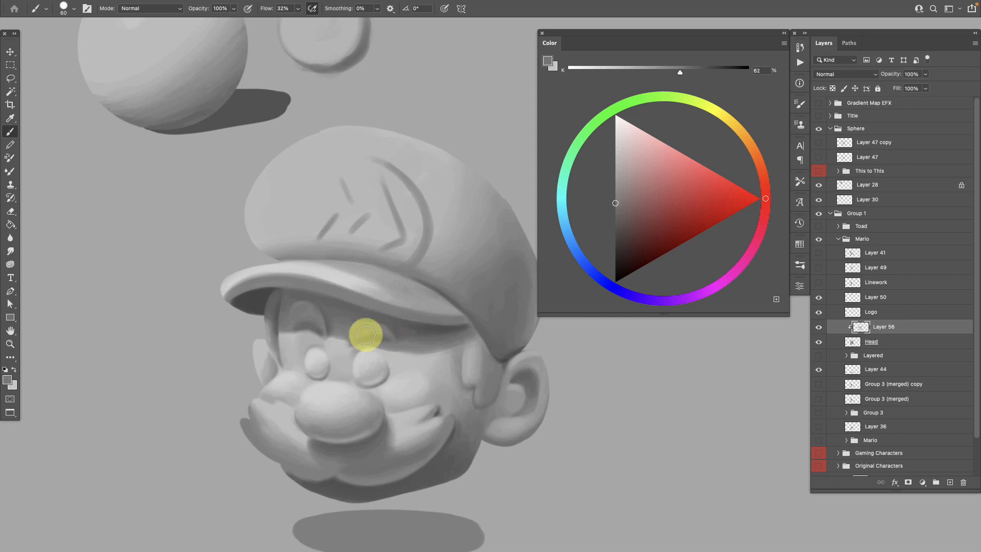
{"action": "left_click", "coordinate": [355, 335], "text": "alt"}
{"action": "left_click", "coordinate": [314, 318], "text": "alt"}
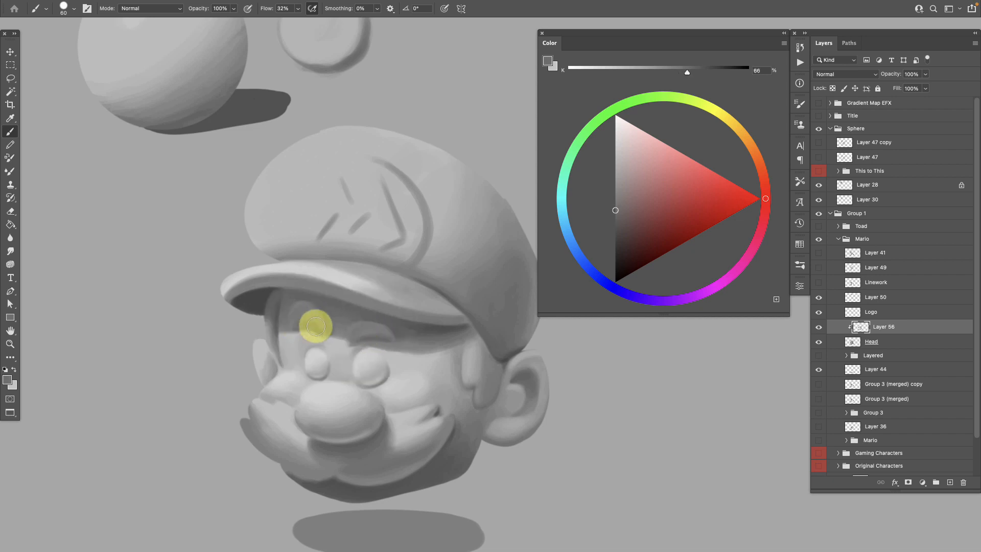
Darken the brow shadow beneath the cap brim toward the near ear with sampled 76% gray
{"action": "left_click_drag", "start_coordinate": [436, 407], "coordinate": [405, 403]}
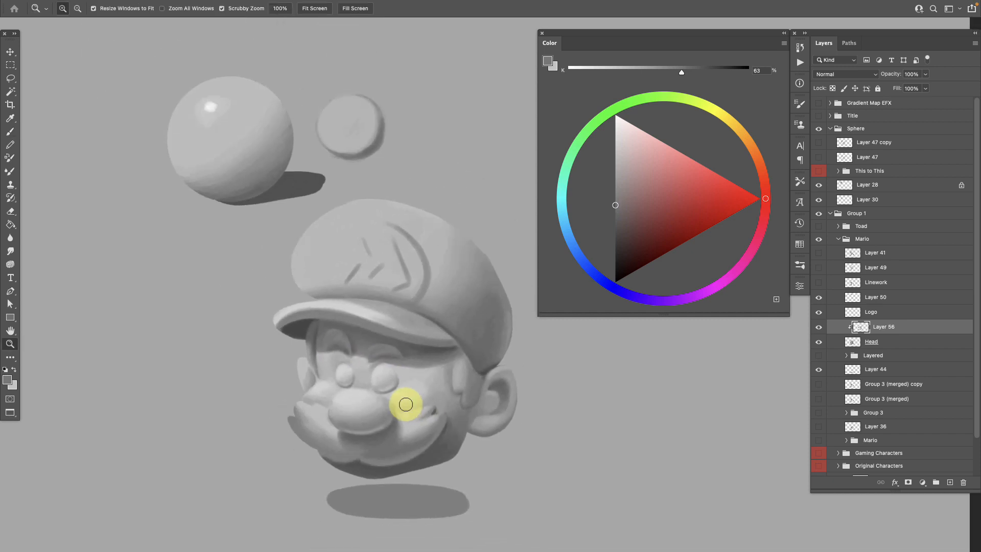
{"action": "left_click_drag", "start_coordinate": [463, 459], "coordinate": [428, 429]}
{"action": "left_click_drag", "start_coordinate": [394, 368], "coordinate": [448, 424]}
{"action": "left_click_drag", "start_coordinate": [483, 463], "coordinate": [481, 455]}
{"action": "left_click", "coordinate": [366, 335], "text": "alt"}
{"action": "left_click", "coordinate": [453, 332], "text": "alt"}
{"action": "left_click", "coordinate": [428, 344], "text": "alt"}
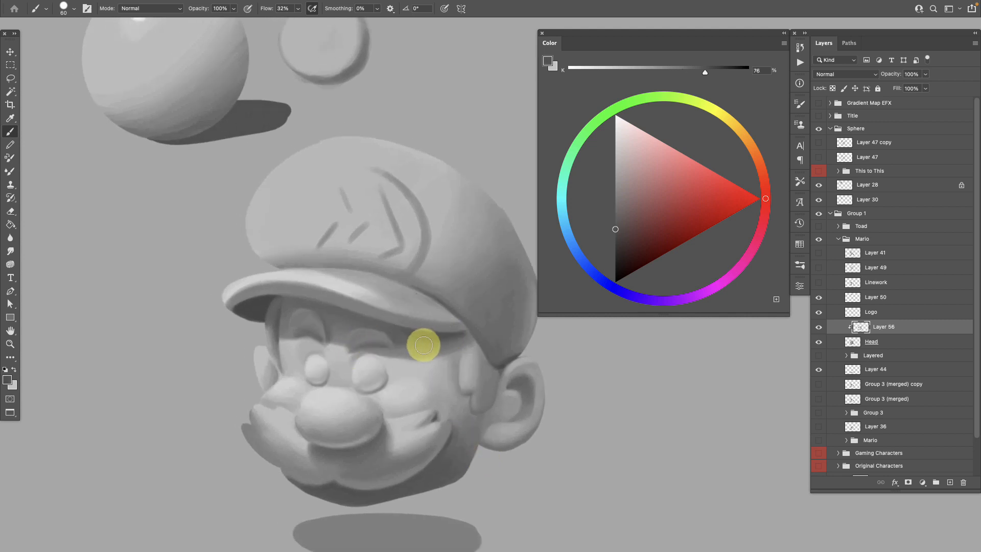
Add clipped Layer 57 above Layer 56 and shade the cap crown's base along the brim with 49–66% grays, enlarging the brush to 125
{"action": "key", "text": "ctrl+shift+alt+n"}
{"action": "scroll", "coordinate": [493, 502], "scroll_direction": "down", "scroll_amount": 2}
{"action": "key", "text": "bracketright"}
{"action": "key", "text": "bracketright"}
{"action": "key", "text": "bracketright"}
{"action": "key", "text": "bracketright"}
{"action": "key", "text": "bracketright"}
{"action": "key", "text": "bracketright"}
{"action": "left_click", "coordinate": [378, 356], "text": "alt"}
{"action": "left_click", "coordinate": [364, 361], "text": "alt"}
{"action": "left_click", "coordinate": [384, 358], "text": "alt"}
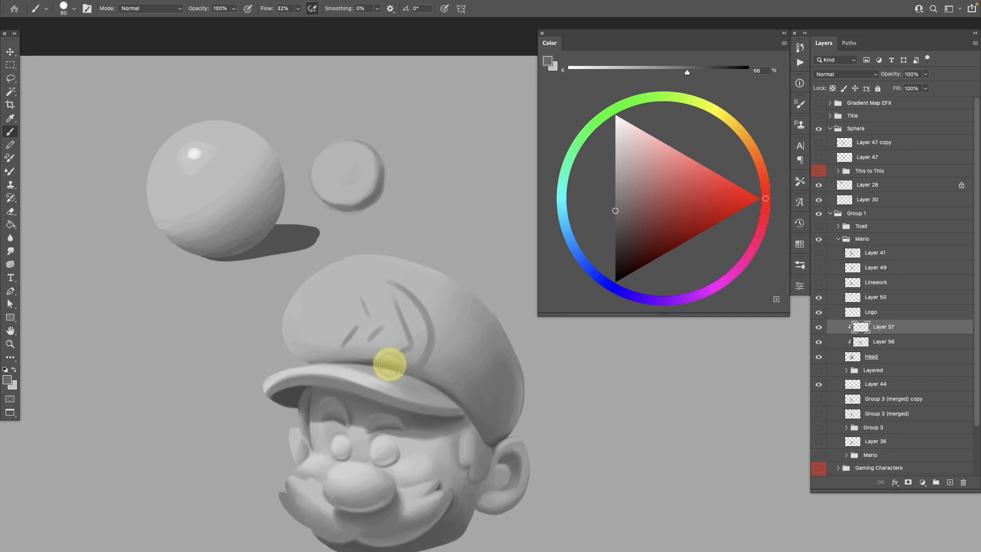
{"action": "left_click", "coordinate": [391, 359], "text": "alt"}
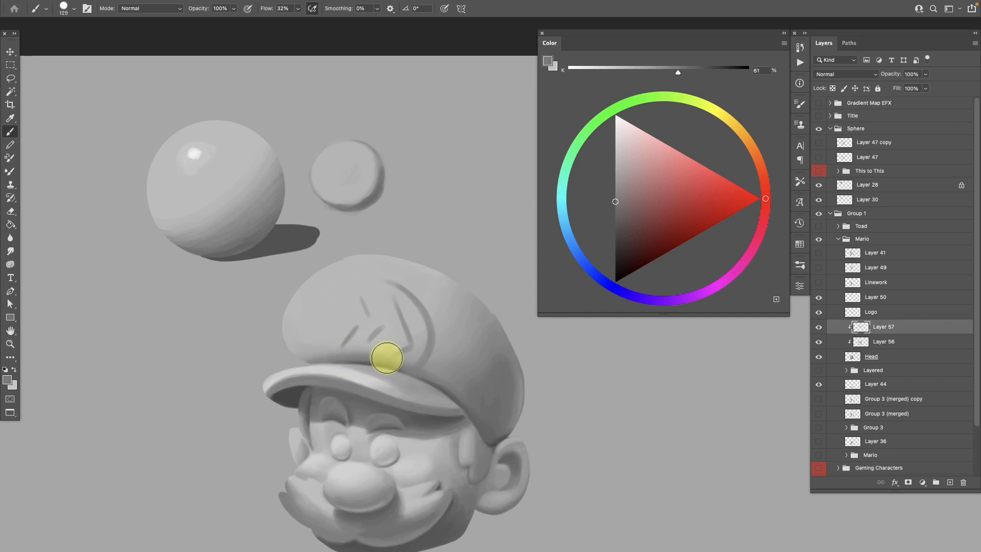
{"action": "left_click", "coordinate": [384, 351], "text": "alt"}
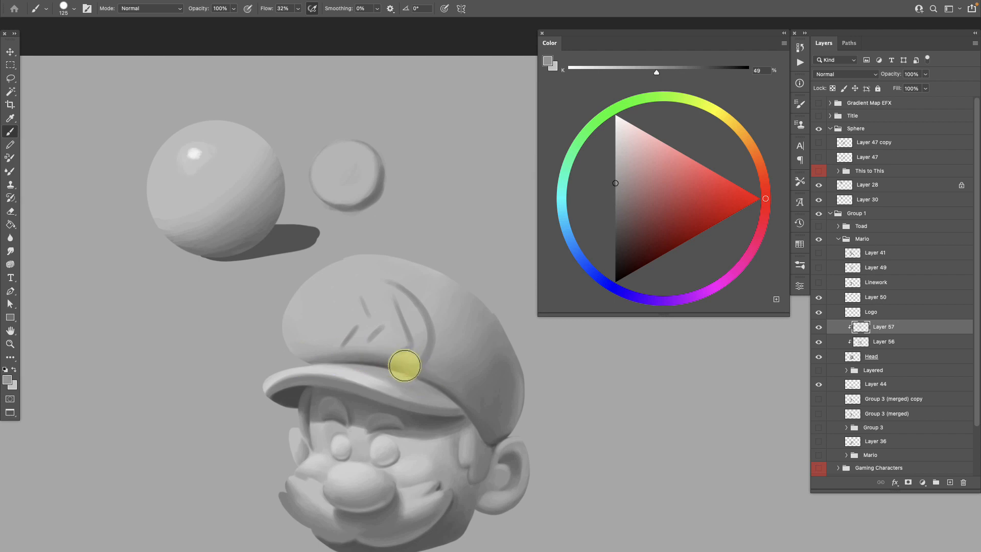
Brighten the front of the cap crown with 22% gray and a size 200 brush
{"action": "scroll", "coordinate": [476, 430], "scroll_direction": "down", "scroll_amount": 3}
{"action": "left_click_drag", "start_coordinate": [527, 486], "coordinate": [407, 409]}
{"action": "scroll", "coordinate": [409, 298], "scroll_direction": "up", "scroll_amount": 2}
{"action": "left_click", "coordinate": [251, 210], "text": "alt"}
{"action": "left_click", "coordinate": [258, 316], "text": "alt"}
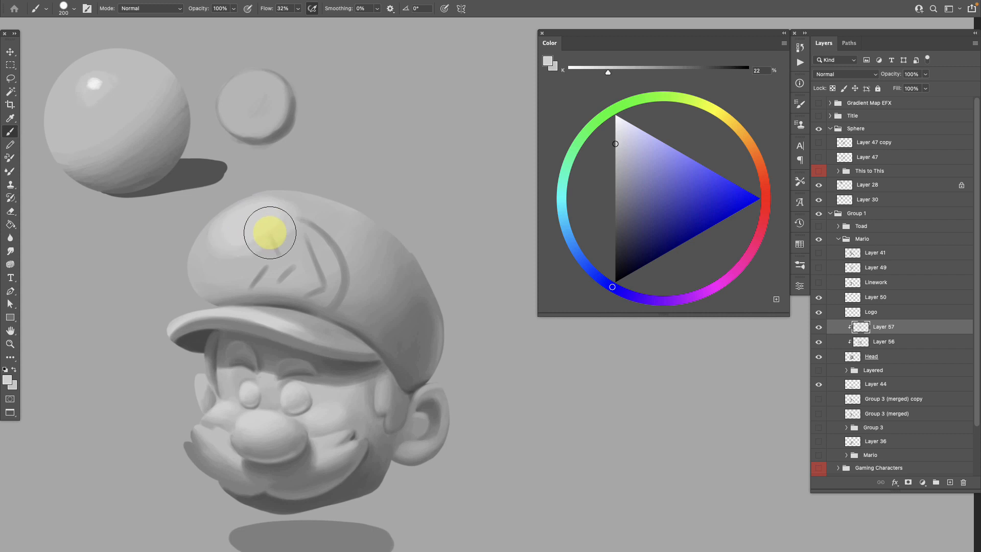
{"action": "mouse_move", "coordinate": [216, 248]}
{"action": "left_mouse_down"}
{"action": "mouse_move", "coordinate": [299, 210]}
{"action": "mouse_move", "coordinate": [318, 210]}
{"action": "mouse_move", "coordinate": [265, 240]}
{"action": "mouse_move", "coordinate": [266, 218]}
{"action": "mouse_move", "coordinate": [329, 214]}
{"action": "mouse_move", "coordinate": [289, 228]}
{"action": "mouse_move", "coordinate": [345, 219]}
{"action": "mouse_move", "coordinate": [209, 250]}
{"action": "mouse_move", "coordinate": [266, 239]}
{"action": "mouse_move", "coordinate": [252, 255]}
{"action": "mouse_move", "coordinate": [330, 211]}
{"action": "mouse_move", "coordinate": [222, 247]}
{"action": "mouse_move", "coordinate": [238, 227]}
{"action": "mouse_move", "coordinate": [204, 253]}
{"action": "mouse_move", "coordinate": [209, 260]}
{"action": "mouse_move", "coordinate": [239, 231]}
{"action": "mouse_move", "coordinate": [216, 239]}
{"action": "left_mouse_up"}
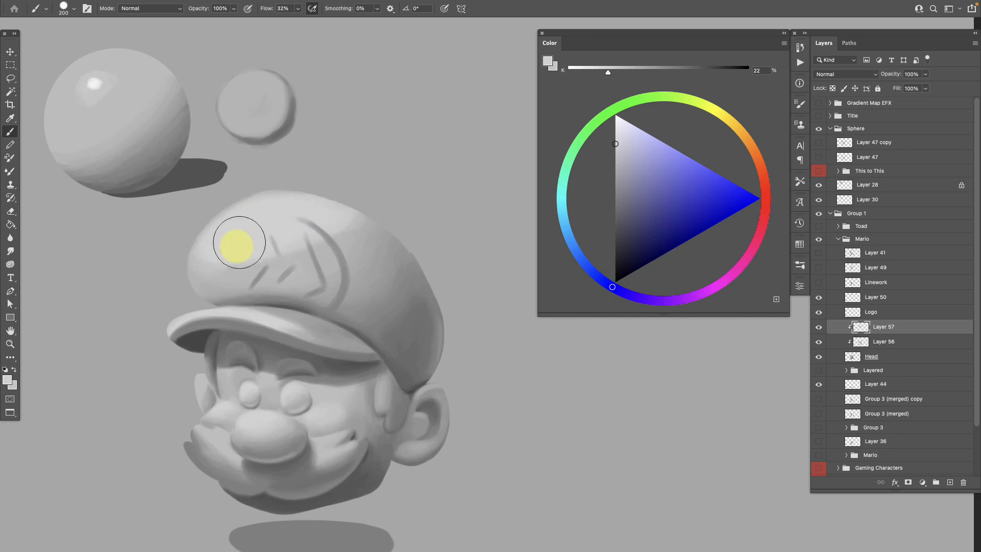
Blend the highlight across the cap crown around the emblem with sampled light grays, including 27%
{"action": "left_click", "coordinate": [239, 259], "text": "alt"}
{"action": "mouse_move", "coordinate": [239, 259]}
{"action": "left_mouse_down"}
{"action": "mouse_move", "coordinate": [210, 268]}
{"action": "mouse_move", "coordinate": [310, 236]}
{"action": "mouse_move", "coordinate": [228, 269]}
{"action": "mouse_move", "coordinate": [348, 215]}
{"action": "mouse_move", "coordinate": [262, 263]}
{"action": "mouse_move", "coordinate": [350, 213]}
{"action": "mouse_move", "coordinate": [278, 259]}
{"action": "mouse_move", "coordinate": [362, 214]}
{"action": "mouse_move", "coordinate": [289, 254]}
{"action": "left_mouse_up"}
{"action": "left_click", "coordinate": [344, 222], "text": "alt"}
{"action": "left_click", "coordinate": [348, 215], "text": "alt"}
{"action": "left_click", "coordinate": [348, 213], "text": "alt"}
{"action": "mouse_move", "coordinate": [349, 213]}
{"action": "left_mouse_down"}
{"action": "mouse_move", "coordinate": [290, 248]}
{"action": "mouse_move", "coordinate": [237, 247]}
{"action": "mouse_move", "coordinate": [365, 205]}
{"action": "mouse_move", "coordinate": [267, 219]}
{"action": "mouse_move", "coordinate": [200, 272]}
{"action": "left_mouse_up"}
{"action": "left_click", "coordinate": [267, 220], "text": "alt"}
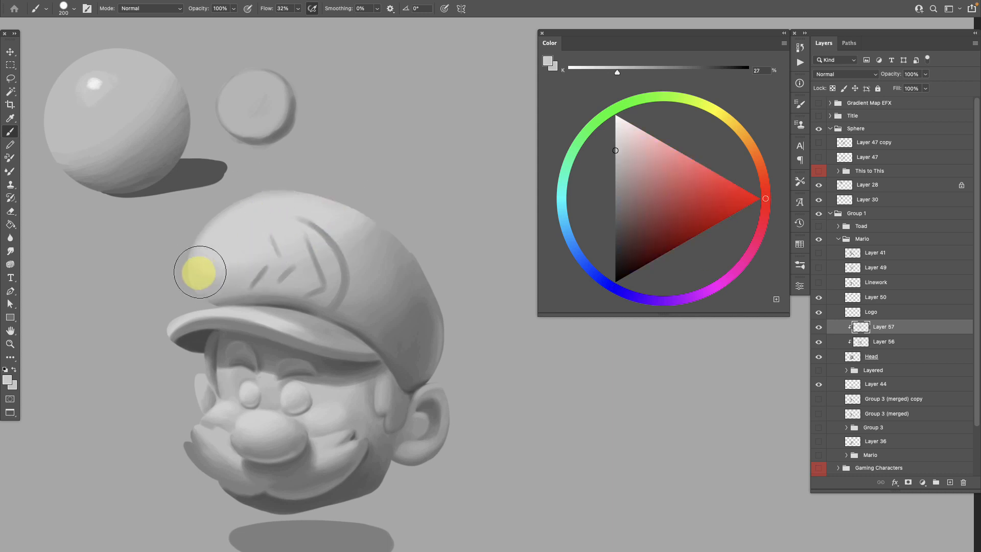
Smooth the transition from the cap's highlight toward its back with sampled grays of about 22–37%
{"action": "left_click", "coordinate": [344, 227], "text": "alt"}
{"action": "left_click", "coordinate": [355, 242], "text": "alt"}
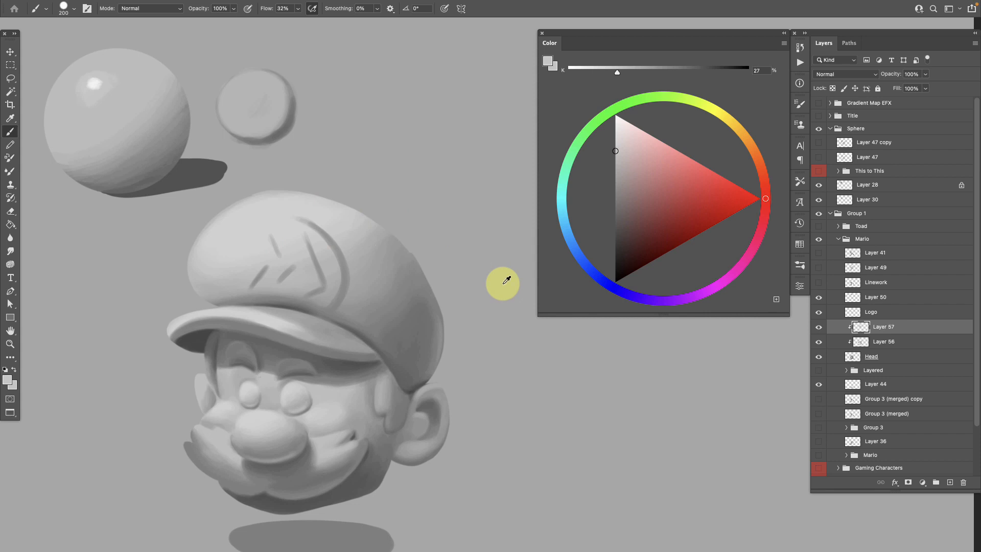
{"action": "left_click", "coordinate": [353, 231], "text": "alt"}
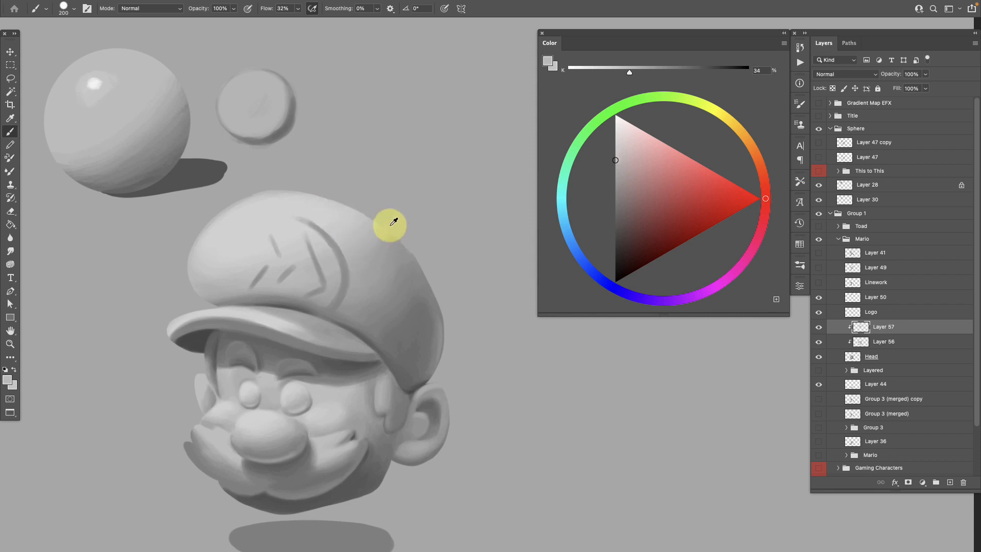
{"action": "left_click", "coordinate": [252, 270], "text": "alt"}
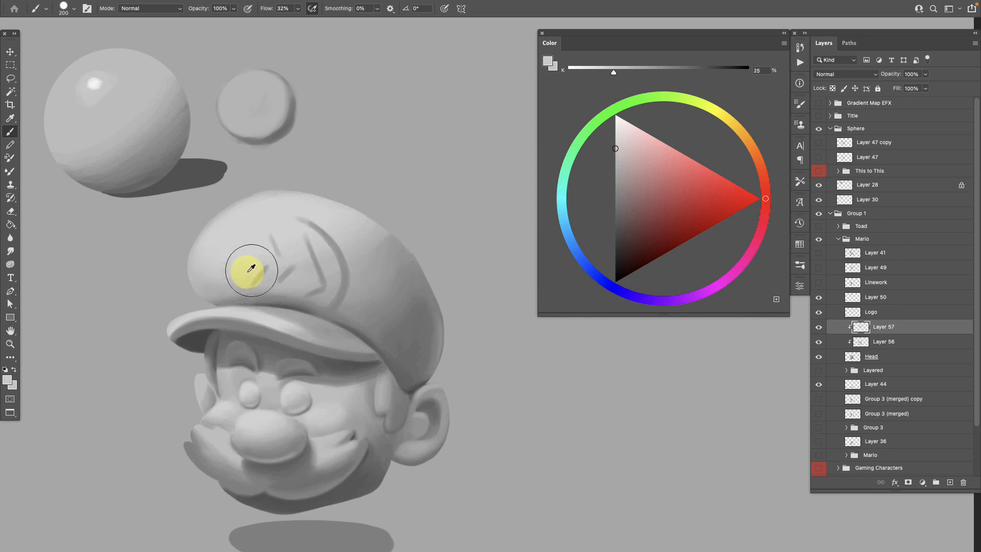
{"action": "left_click", "coordinate": [364, 246], "text": "alt"}
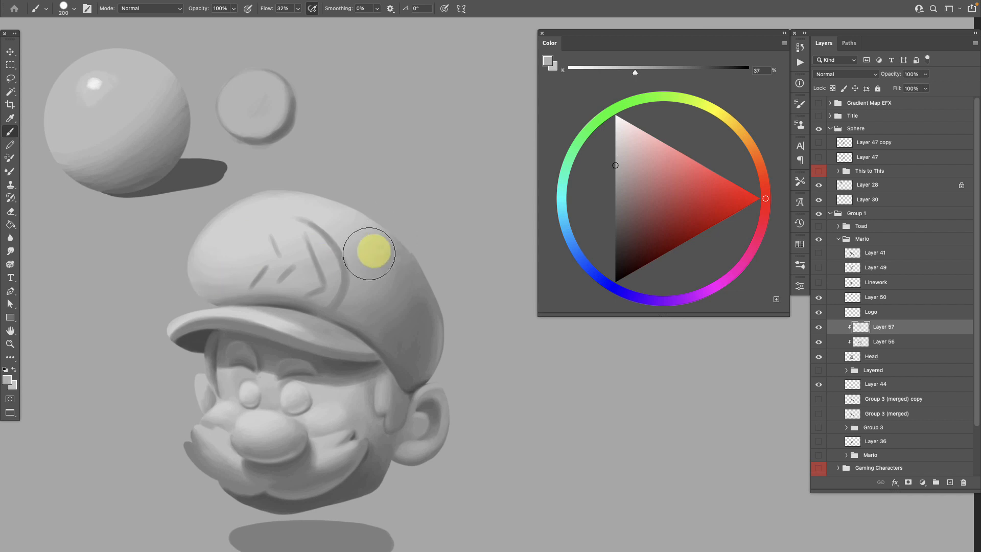
{"action": "left_click", "coordinate": [215, 223], "text": "alt"}
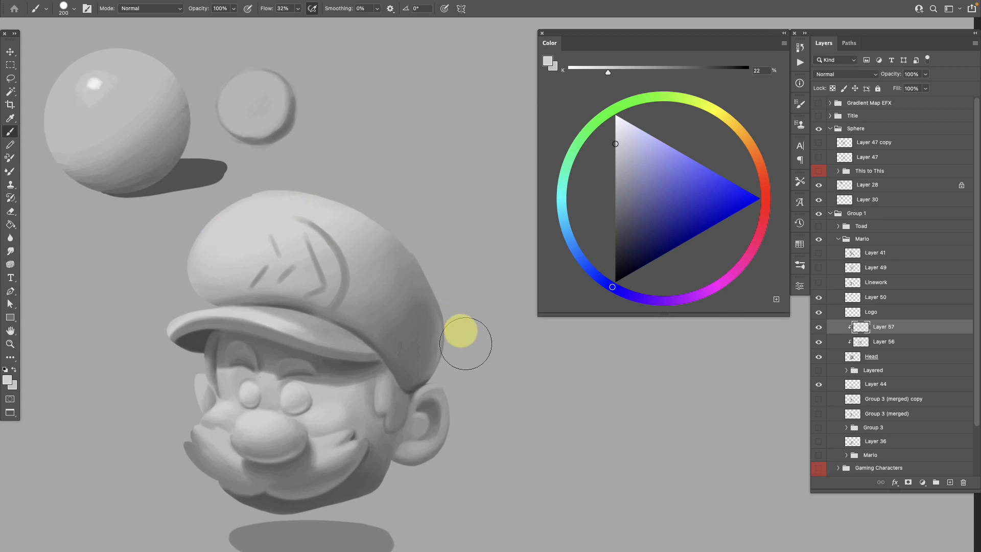
Paint a highlight on the near ear's lobe with a size 80–90 brush, blending it with sampled grays of 30–47%
{"action": "scroll", "coordinate": [416, 410], "scroll_direction": "down", "scroll_amount": 2}
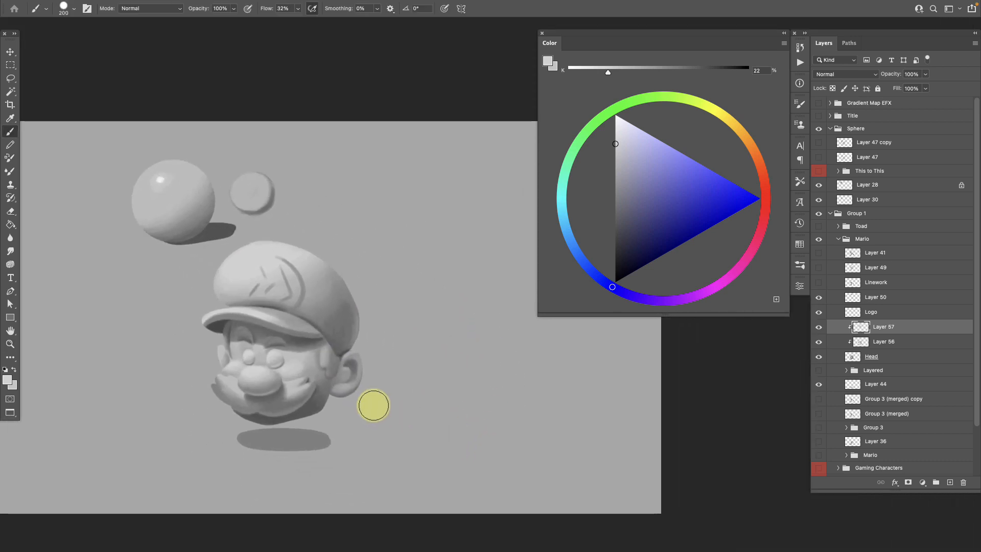
{"action": "scroll", "coordinate": [373, 405], "scroll_direction": "up", "scroll_amount": 3}
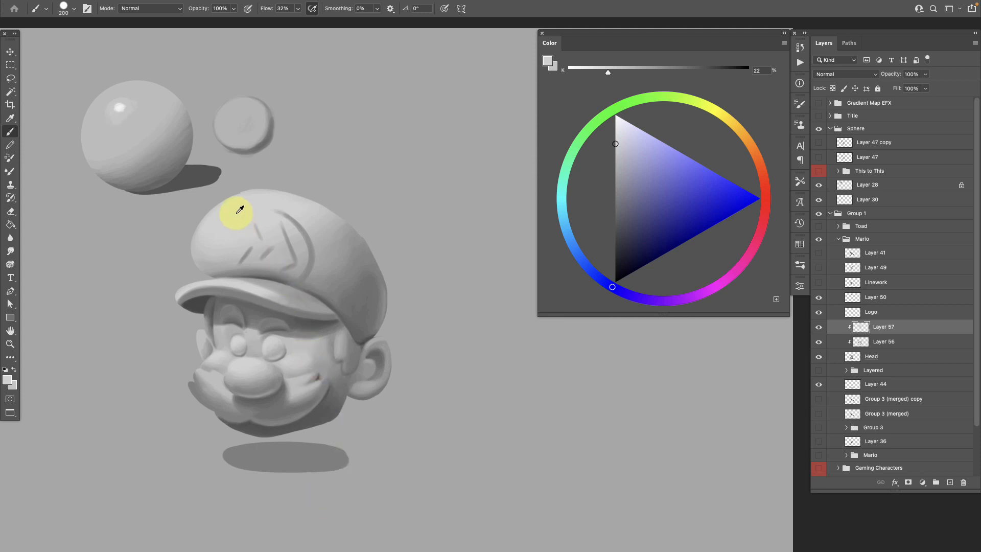
{"action": "key", "text": "bracketleft"}
{"action": "key", "text": "bracketleft"}
{"action": "key", "text": "bracketleft"}
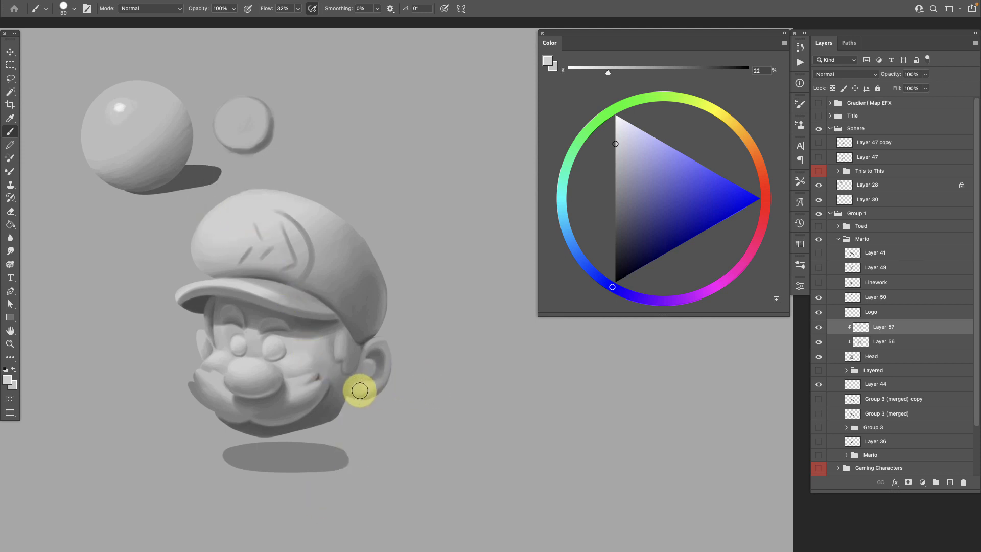
{"action": "left_click_drag", "start_coordinate": [360, 388], "coordinate": [372, 387]}
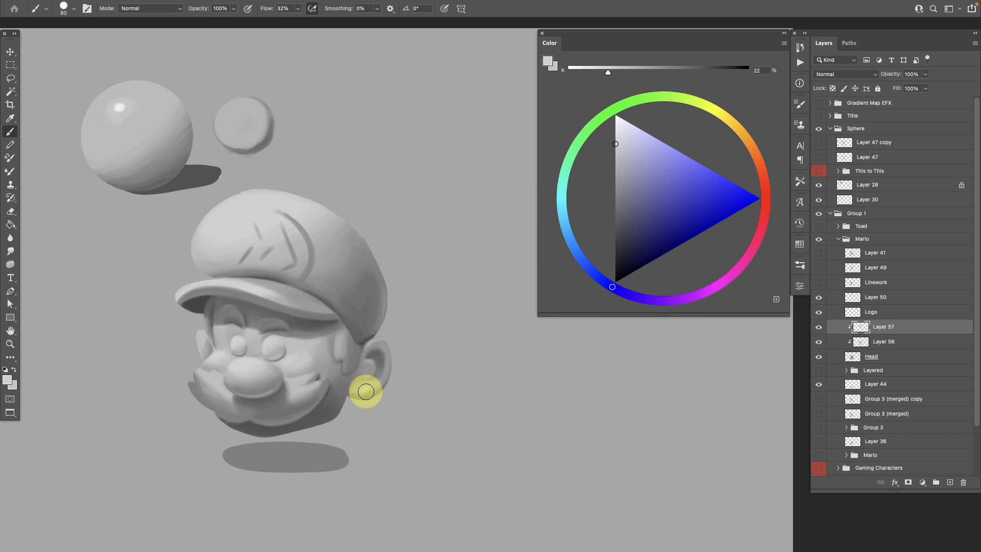
{"action": "left_click", "coordinate": [359, 390], "text": "alt"}
{"action": "left_click_drag", "start_coordinate": [358, 389], "coordinate": [420, 358]}
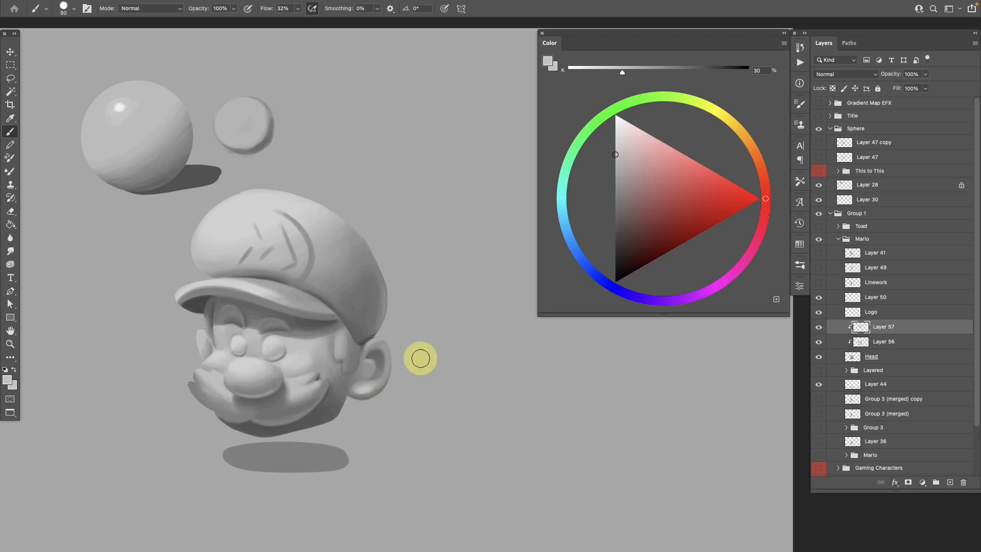
{"action": "left_click", "coordinate": [358, 385], "text": "alt"}
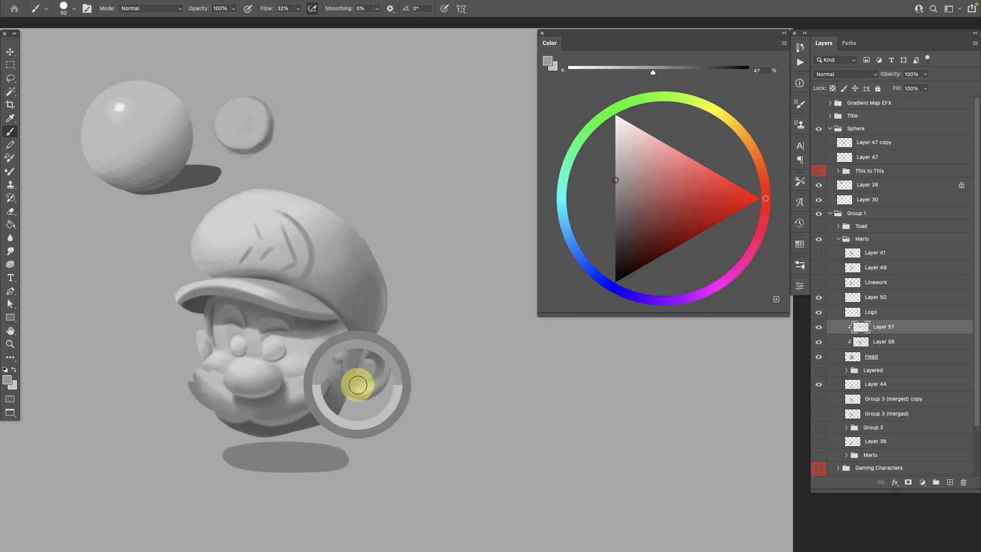
{"action": "left_click", "coordinate": [358, 387], "text": "alt"}
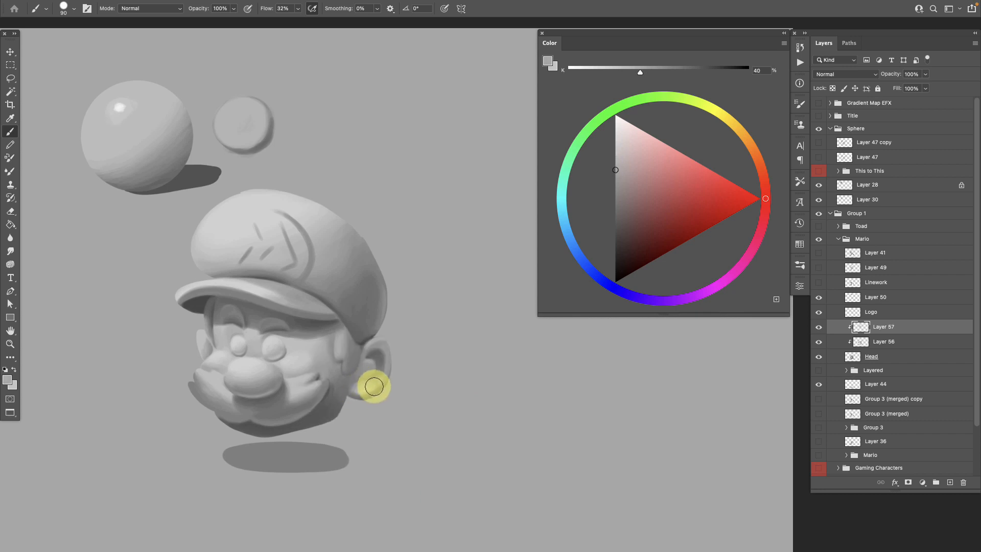
Shade and blend the inside of the far ear with a size 90 brush and sampled grays of 32–47%
{"action": "scroll", "coordinate": [400, 435], "scroll_direction": "left", "scroll_amount": 2}
{"action": "scroll", "coordinate": [401, 436], "scroll_direction": "up", "scroll_amount": 1}
{"action": "left_click_drag", "start_coordinate": [378, 395], "coordinate": [394, 423]}
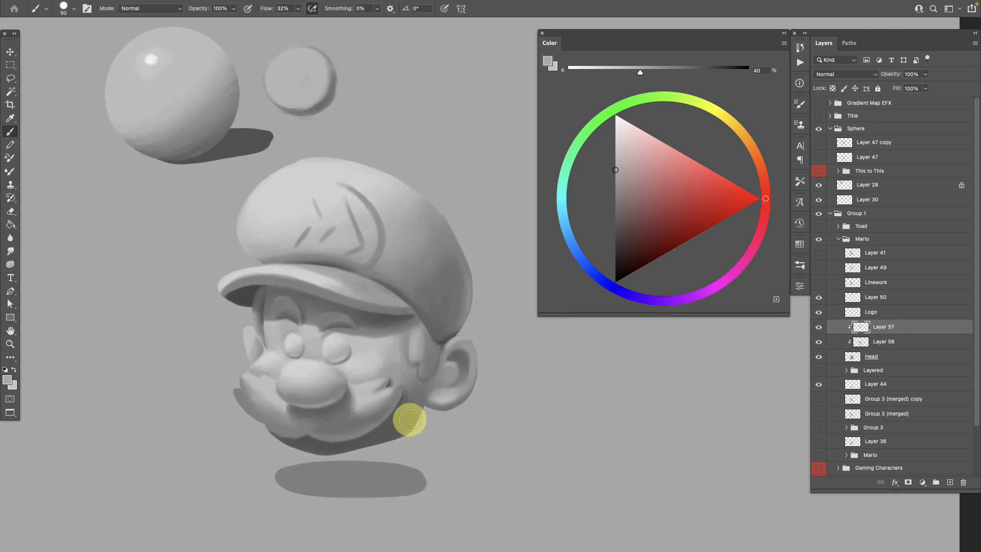
{"action": "left_click", "coordinate": [253, 350], "text": "alt"}
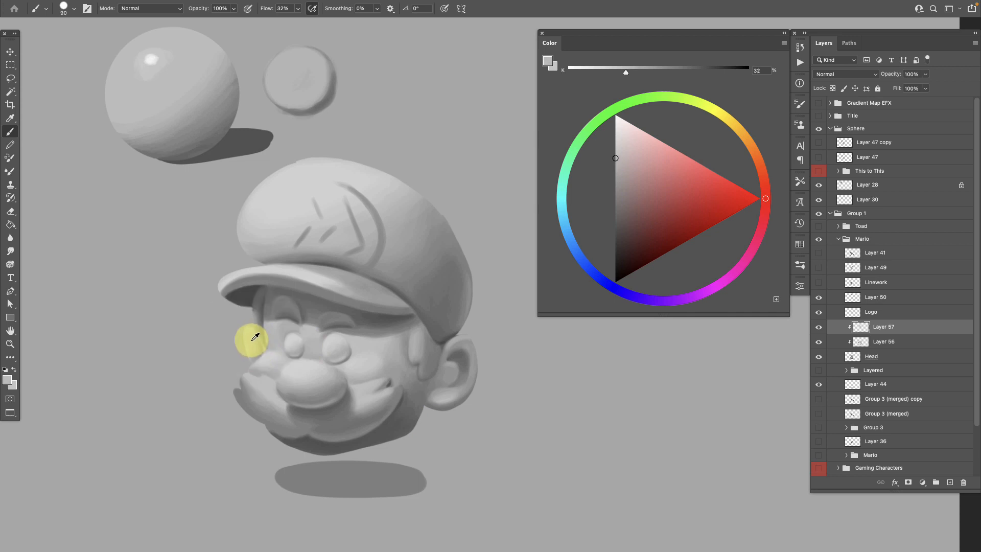
{"action": "left_click_drag", "start_coordinate": [258, 357], "coordinate": [257, 346]}
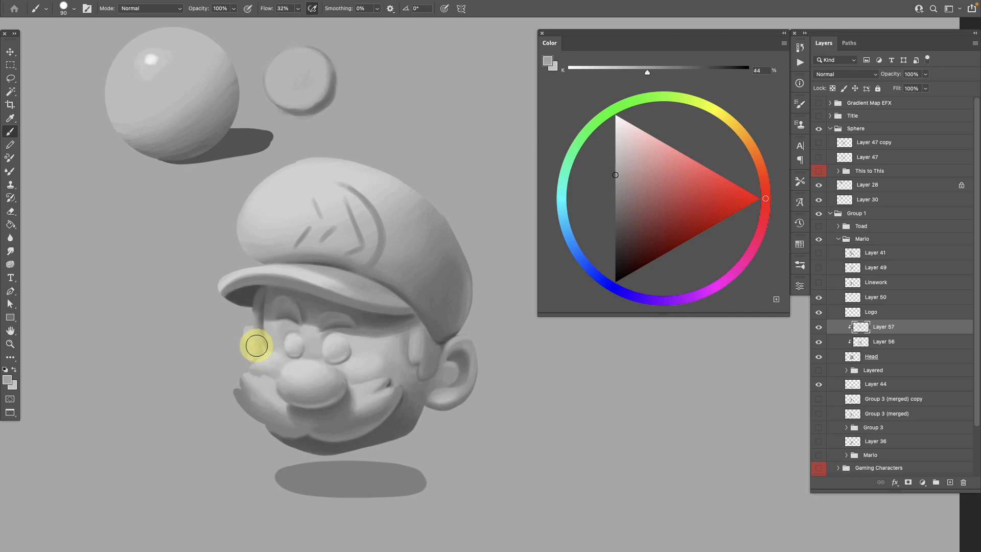
{"action": "left_click", "coordinate": [255, 331], "text": "alt"}
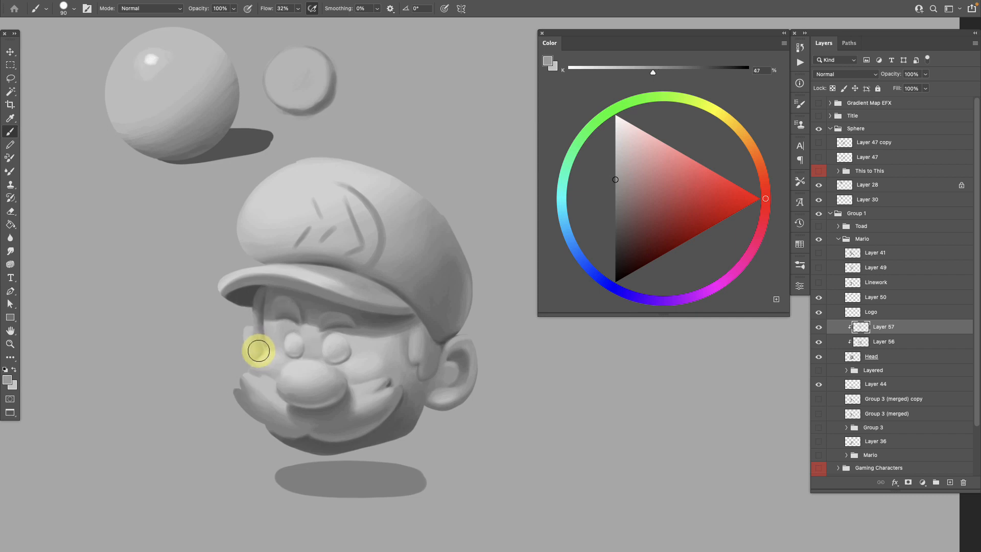
{"action": "left_click", "coordinate": [254, 340], "text": "alt"}
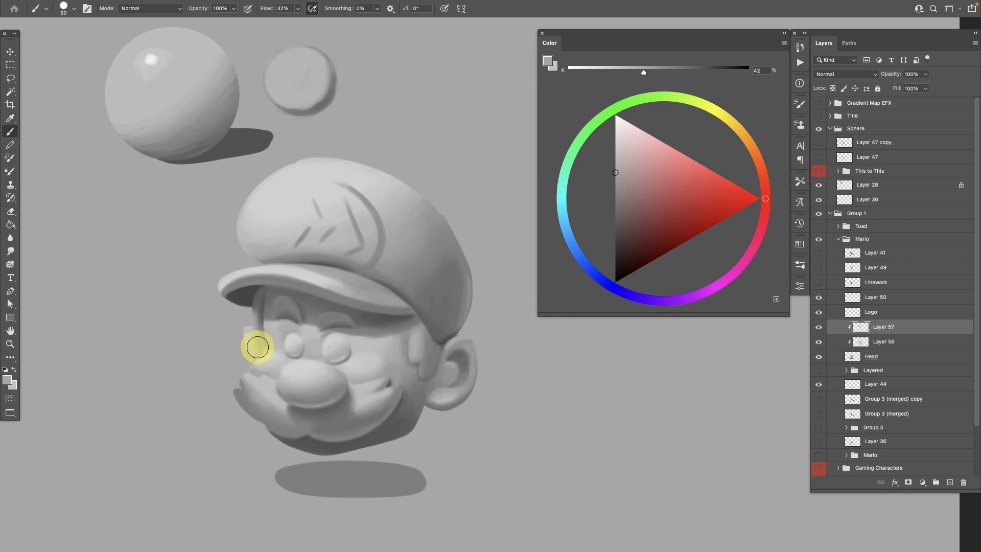
{"action": "scroll", "coordinate": [401, 414], "scroll_direction": "right", "scroll_amount": 2}
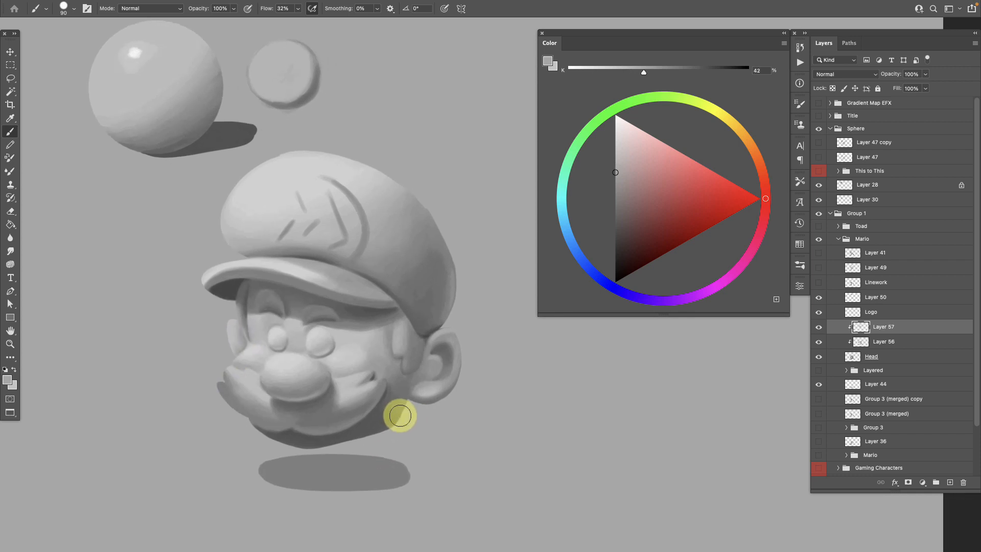
Sample 69% gray, show the Linework layer, and add a new layer above Layer 57 for painting with a size 45 brush
{"action": "left_click", "coordinate": [409, 322], "text": "alt"}
{"action": "scroll", "coordinate": [245, 386], "scroll_direction": "up", "scroll_amount": 2}
{"action": "scroll", "coordinate": [246, 387], "scroll_direction": "right", "scroll_amount": 2}
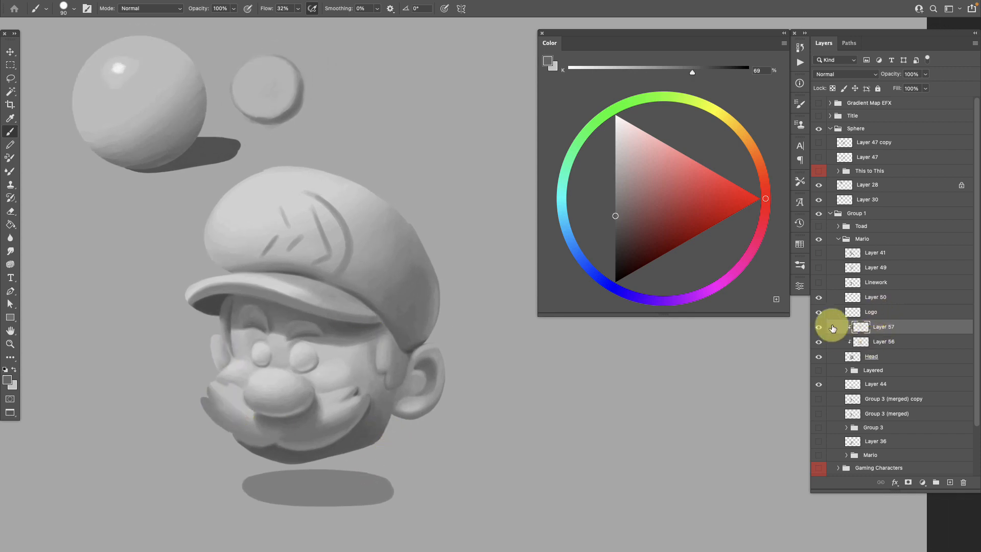
{"action": "left_click", "coordinate": [820, 284]}
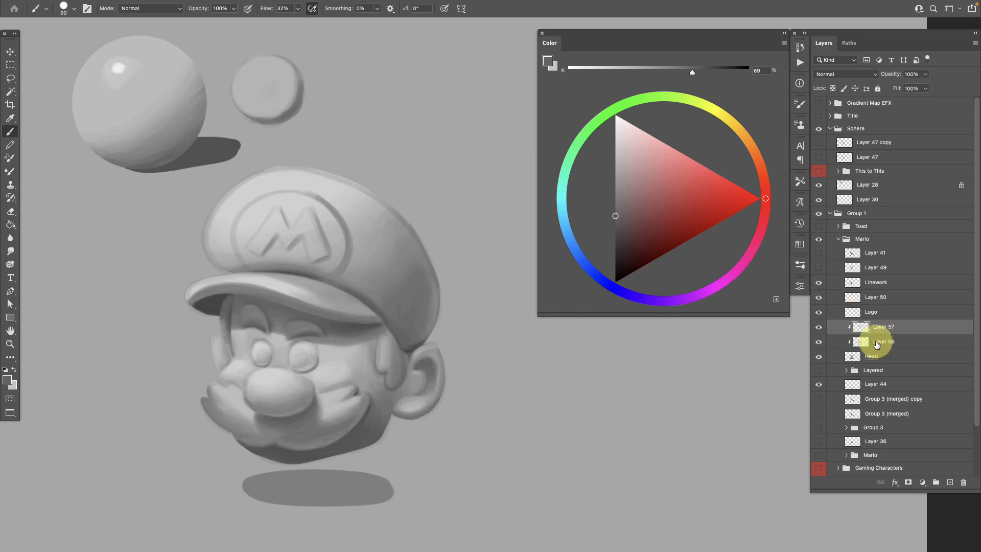
{"action": "left_click", "coordinate": [949, 482]}
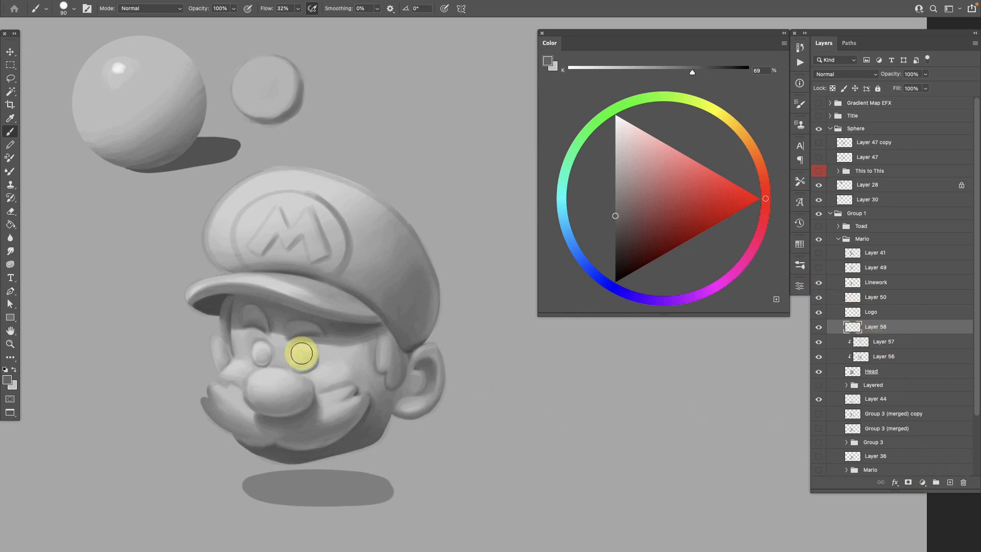
{"action": "key", "text": "["}
{"action": "key", "text": "["}
{"action": "key", "text": "["}
{"action": "key", "text": "["}
{"action": "key", "text": "["}
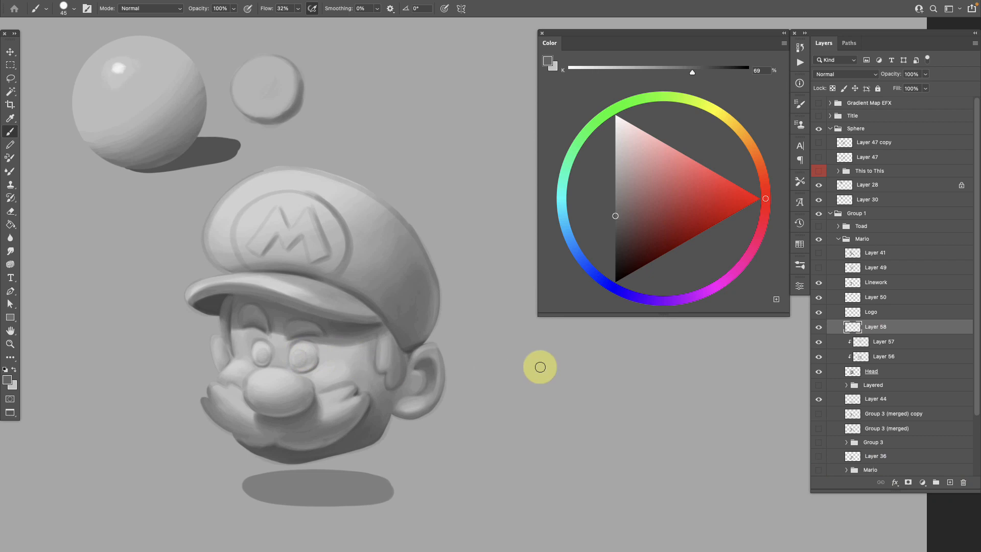
Paint dark pupils in both eyes over the linework with sampled grays including 71%, and hide the Linework layer
{"action": "left_click_drag", "start_coordinate": [328, 347], "coordinate": [328, 340]}
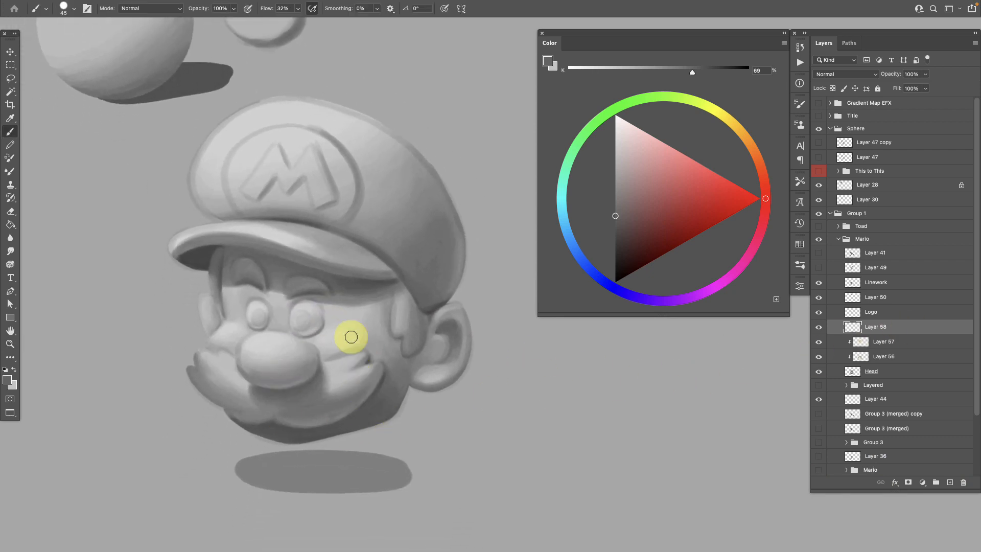
{"action": "left_click", "coordinate": [352, 415], "text": "alt"}
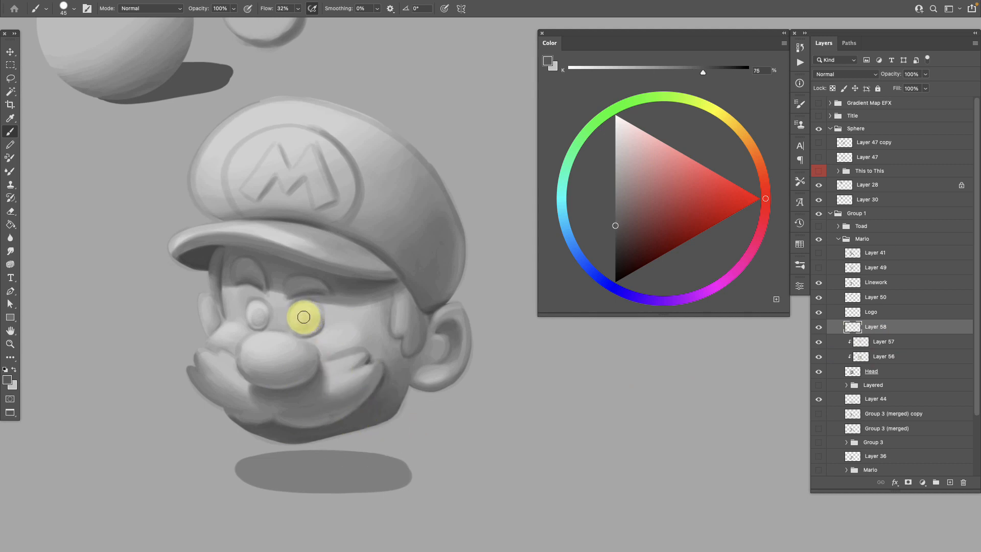
{"action": "left_click", "coordinate": [381, 396], "text": "alt"}
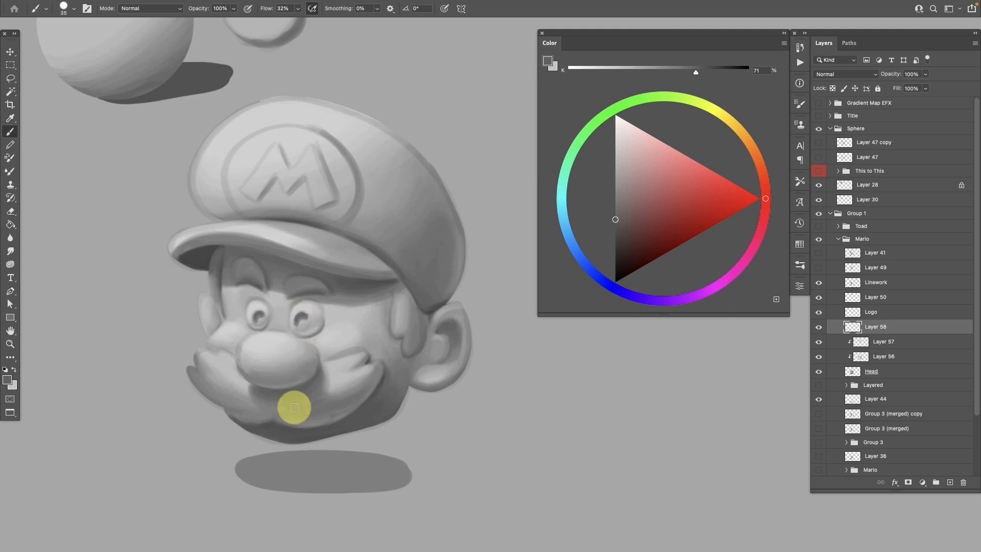
{"action": "left_click", "coordinate": [825, 285]}
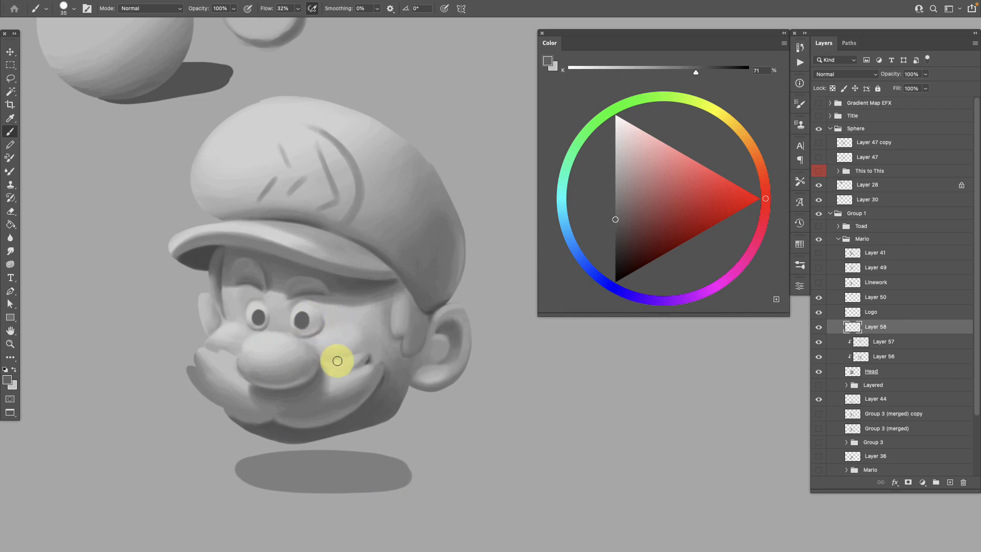
{"action": "left_click", "coordinate": [300, 320]}
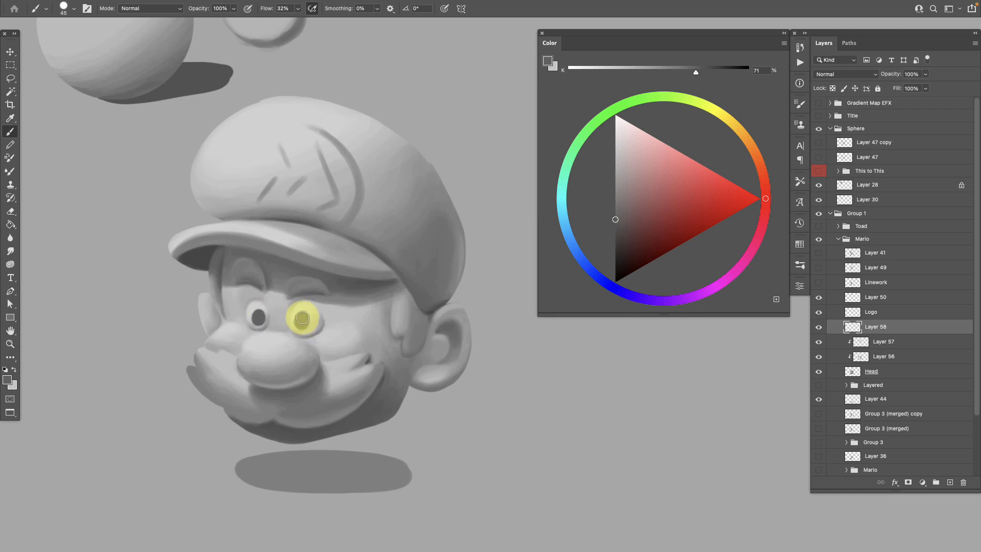
Add a masked layer above the Logo layer and name it Color
{"action": "left_click_drag", "start_coordinate": [412, 423], "coordinate": [419, 446]}
{"action": "key", "text": "bracketleft"}
{"action": "key", "text": "bracketleft"}
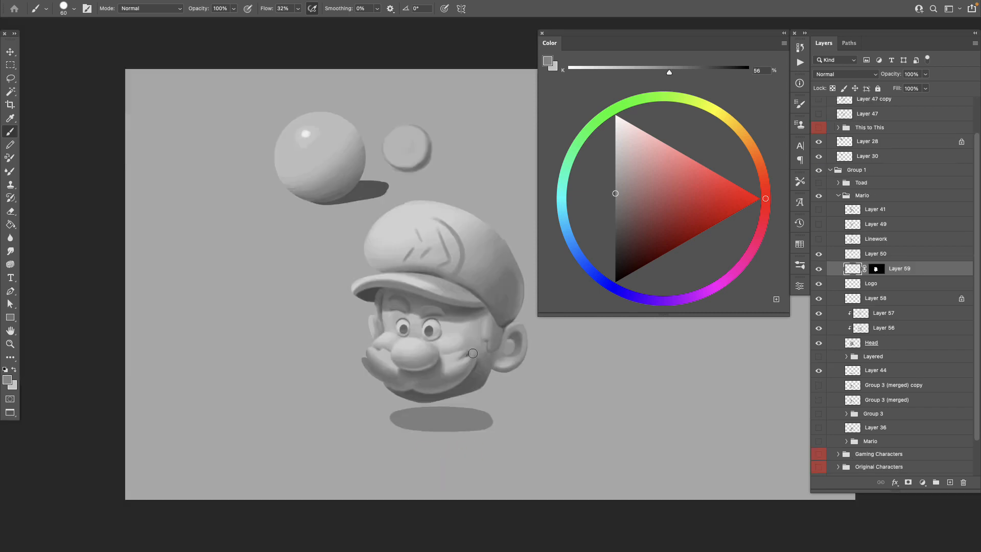
{"action": "scroll", "coordinate": [710, 326], "scroll_direction": "up", "scroll_amount": 2}
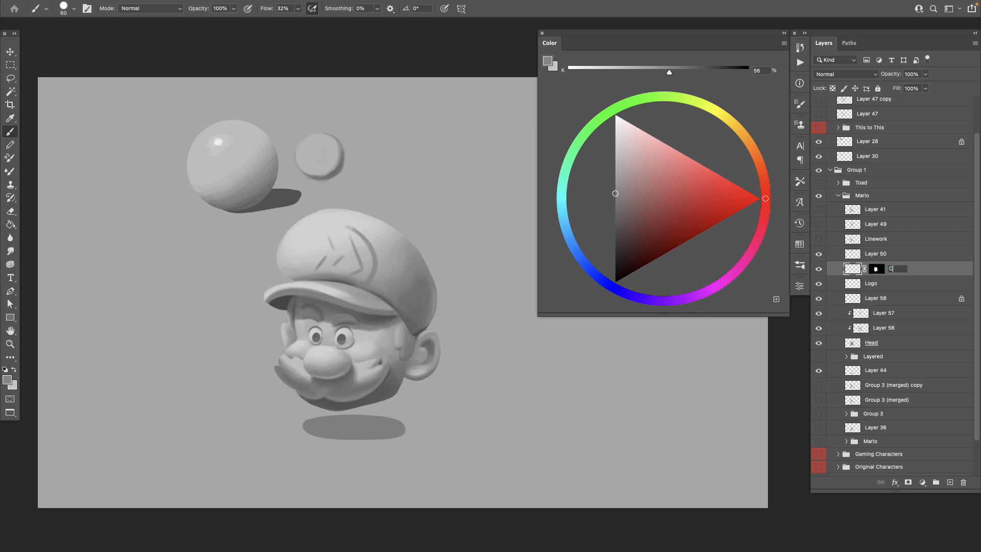
{"action": "mouse_move", "coordinate": [428, 361]}
{"action": "left_mouse_down"}
{"action": "mouse_move", "coordinate": [402, 371]}
{"action": "mouse_move", "coordinate": [409, 351]}
{"action": "left_mouse_up"}
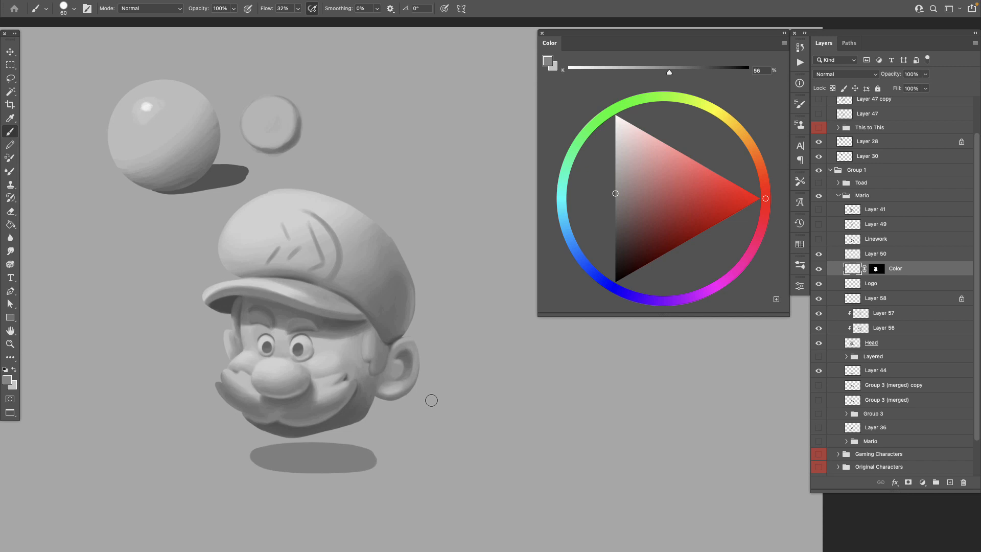
On Layer 57, blend the shading between the far ear and the cheek with repeatedly sampled grays, starting at 49%
{"action": "left_click", "coordinate": [878, 304]}
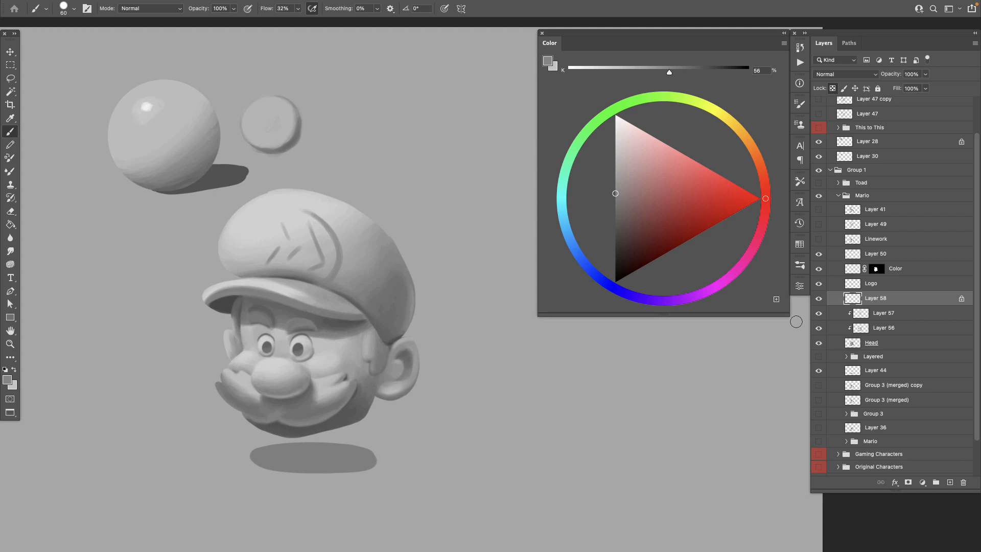
{"action": "left_click", "coordinate": [879, 312]}
{"action": "left_click", "coordinate": [235, 341], "text": "alt"}
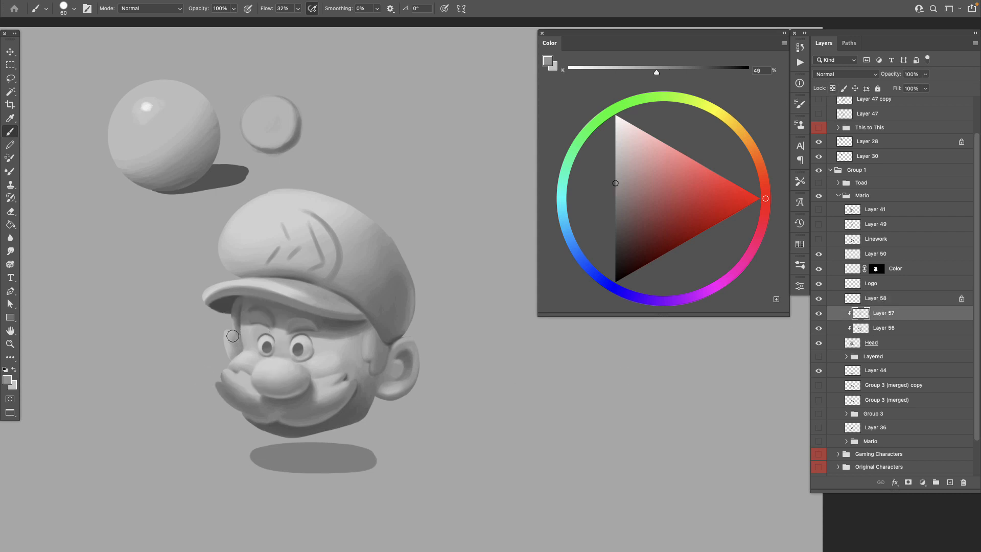
{"action": "left_click_drag", "start_coordinate": [234, 337], "coordinate": [242, 344]}
{"action": "left_click", "coordinate": [241, 337], "text": "alt"}
{"action": "left_click", "coordinate": [235, 323], "text": "alt"}
{"action": "left_click", "coordinate": [234, 319], "text": "alt"}
{"action": "left_click", "coordinate": [236, 313], "text": "alt"}
{"action": "left_click", "coordinate": [239, 329], "text": "alt"}
{"action": "left_click", "coordinate": [235, 342], "text": "alt"}
{"action": "left_click", "coordinate": [228, 341], "text": "alt"}
{"action": "left_click", "coordinate": [243, 356], "text": "alt"}
{"action": "left_click", "coordinate": [234, 349], "text": "alt"}
{"action": "left_click", "coordinate": [243, 308], "text": "alt"}
Clip Layer 58 to the Head layer group below and unlock its transparent pixels
{"action": "left_click", "coordinate": [881, 303]}
{"action": "left_click", "coordinate": [820, 298]}
{"action": "left_click", "coordinate": [820, 298]}
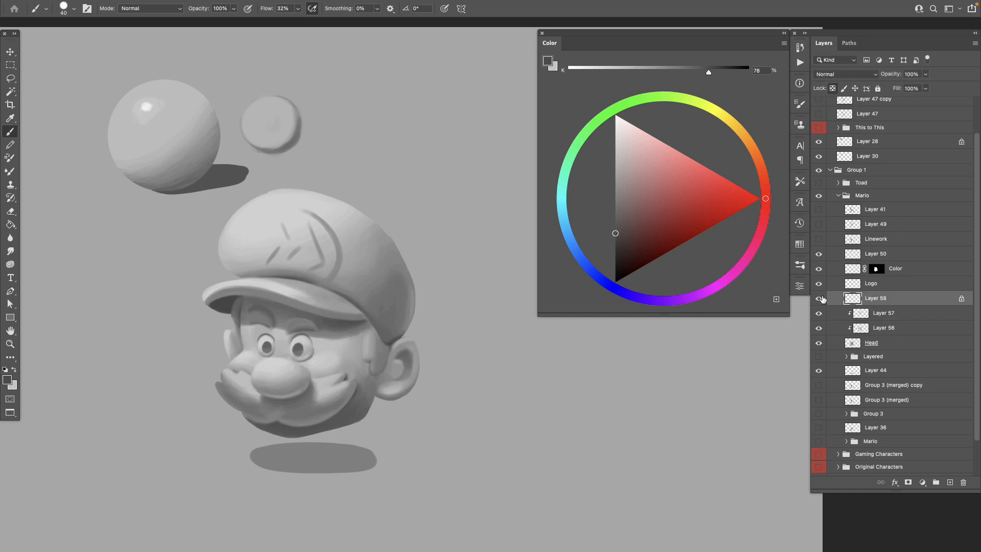
{"action": "left_click", "coordinate": [938, 302], "text": "alt"}
{"action": "key", "text": "slash"}
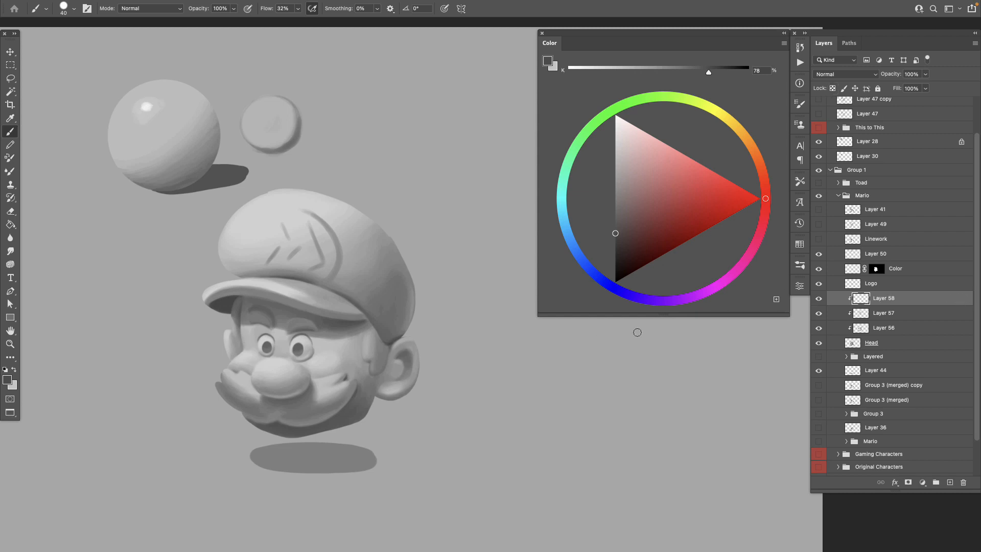
Load Layer 58's painted areas as a selection to inspect them around the eyes and far ear, and clear the selection
{"action": "left_click", "coordinate": [861, 298], "text": "ctrl"}
{"action": "key", "text": "l"}
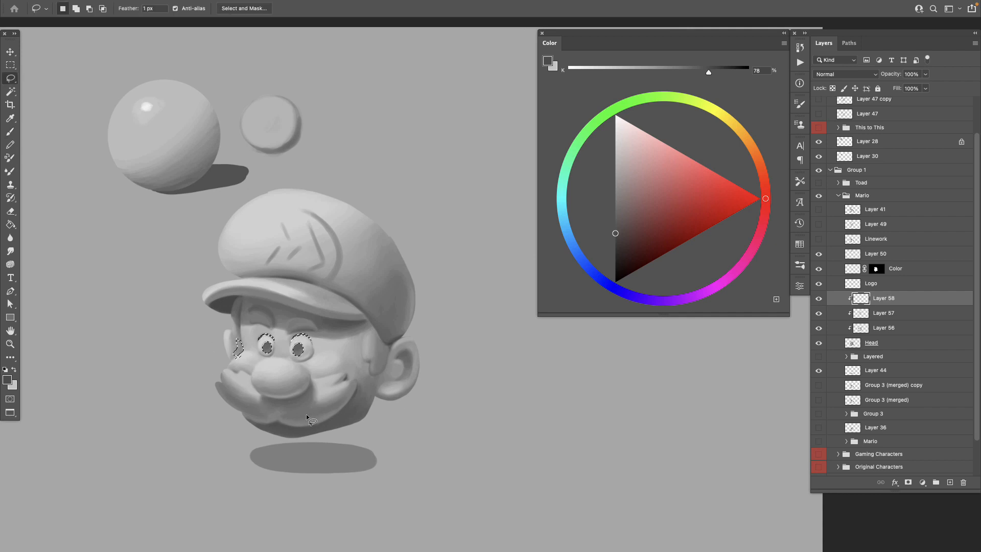
{"action": "key", "text": "z"}
{"action": "left_click", "coordinate": [339, 375]}
{"action": "key", "text": "l"}
{"action": "scroll", "coordinate": [324, 390], "scroll_direction": "up", "scroll_amount": 2}
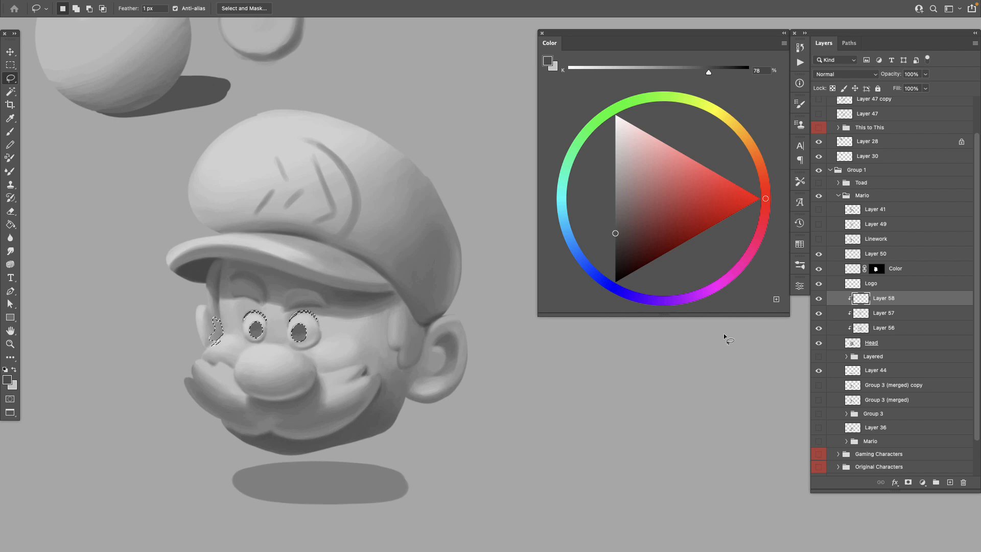
{"action": "left_click", "coordinate": [819, 299]}
{"action": "key", "text": "ctrl+d"}
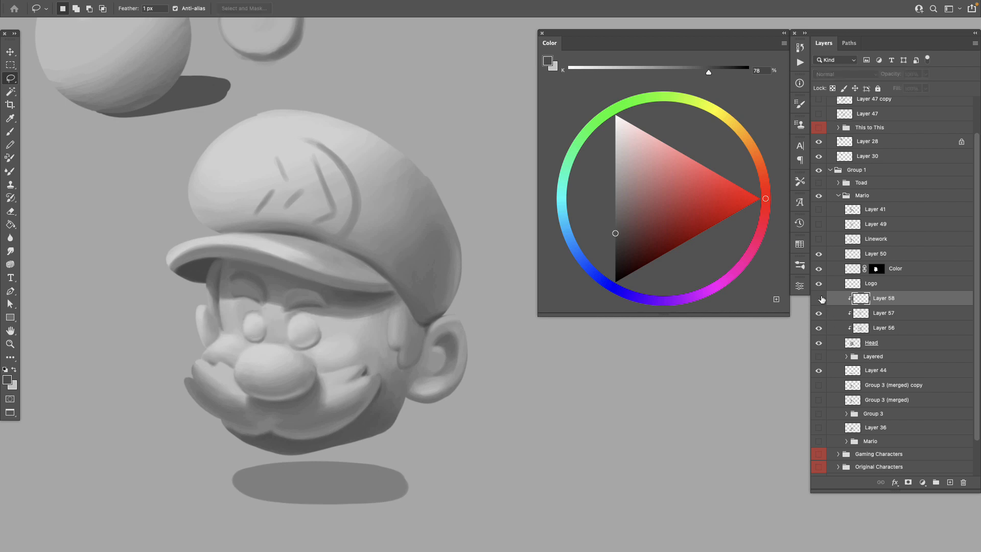
Toggle Layer 58's visibility to compare the face with and without the painted eyes
{"action": "left_click", "coordinate": [820, 299]}
{"action": "left_click", "coordinate": [821, 298]}
{"action": "left_click", "coordinate": [821, 298]}
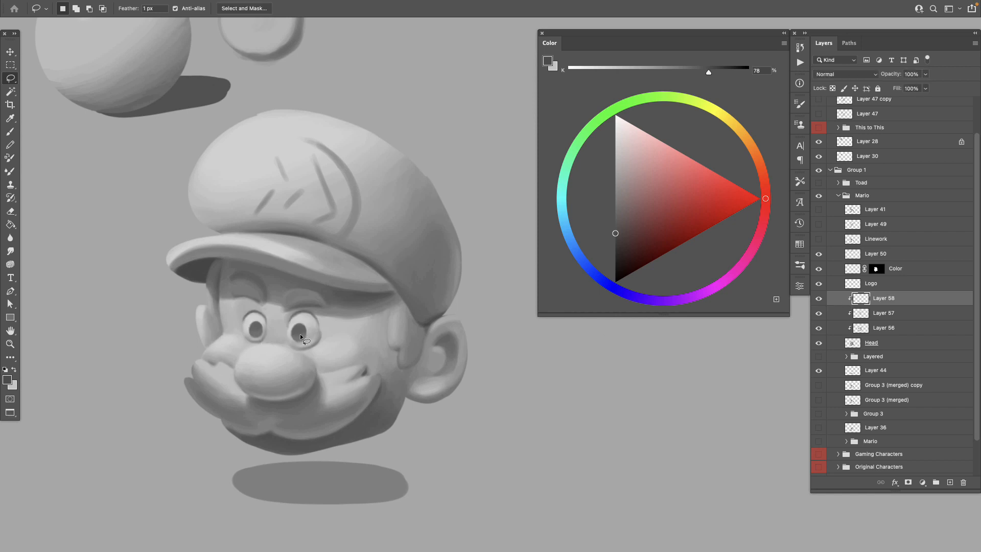
{"action": "left_click", "coordinate": [819, 298]}
{"action": "left_click", "coordinate": [819, 298]}
{"action": "key", "text": "b"}
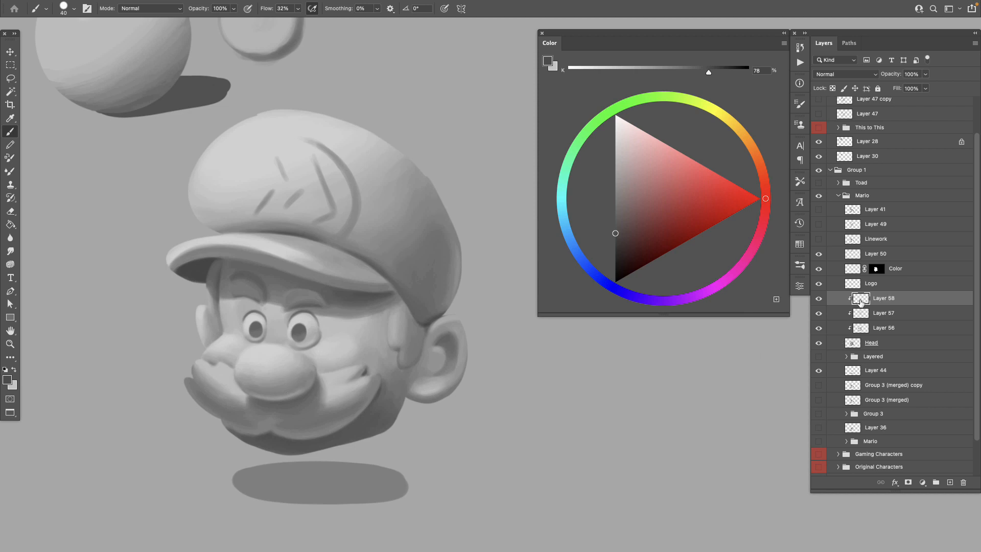
{"action": "left_click", "coordinate": [820, 298]}
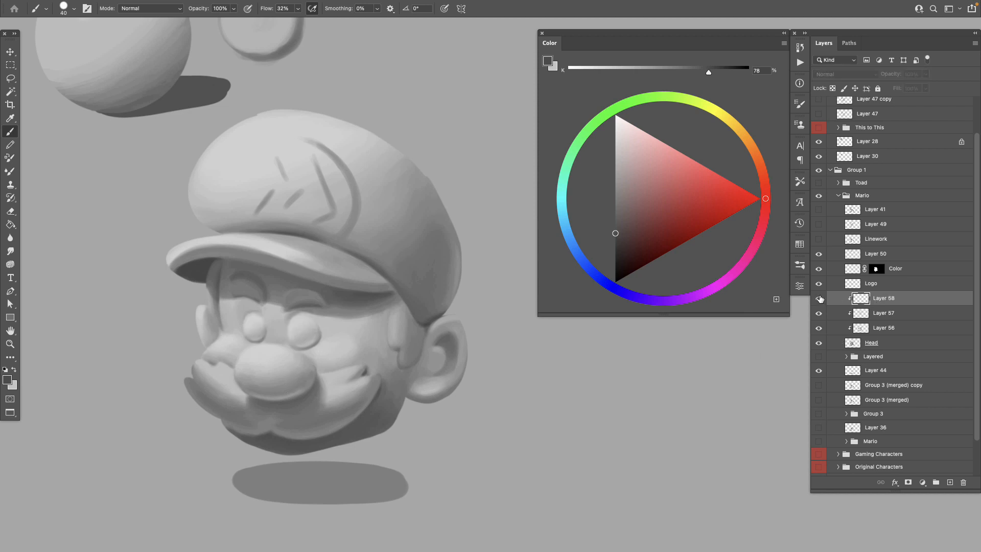
{"action": "left_click", "coordinate": [820, 299]}
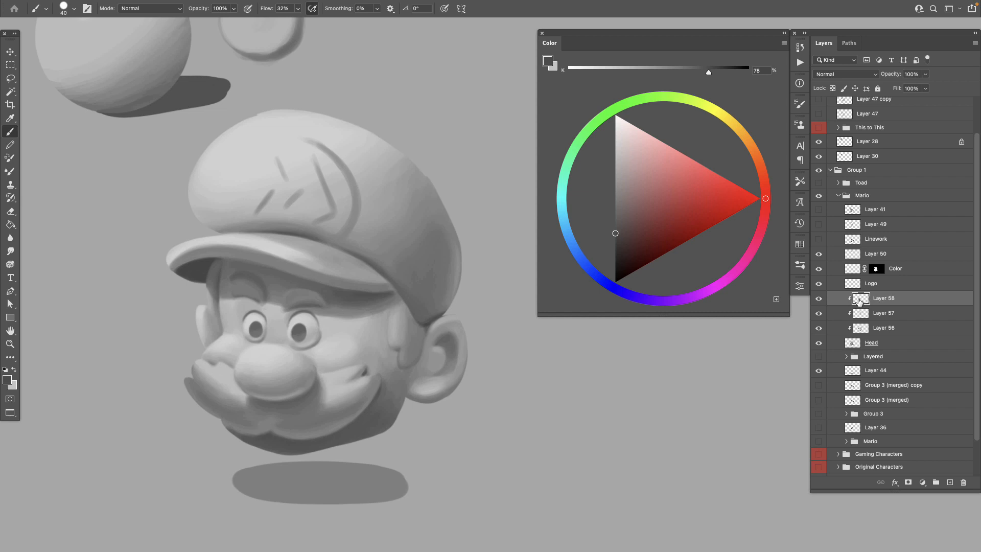
{"action": "left_click_drag", "start_coordinate": [859, 302], "coordinate": [860, 302]}
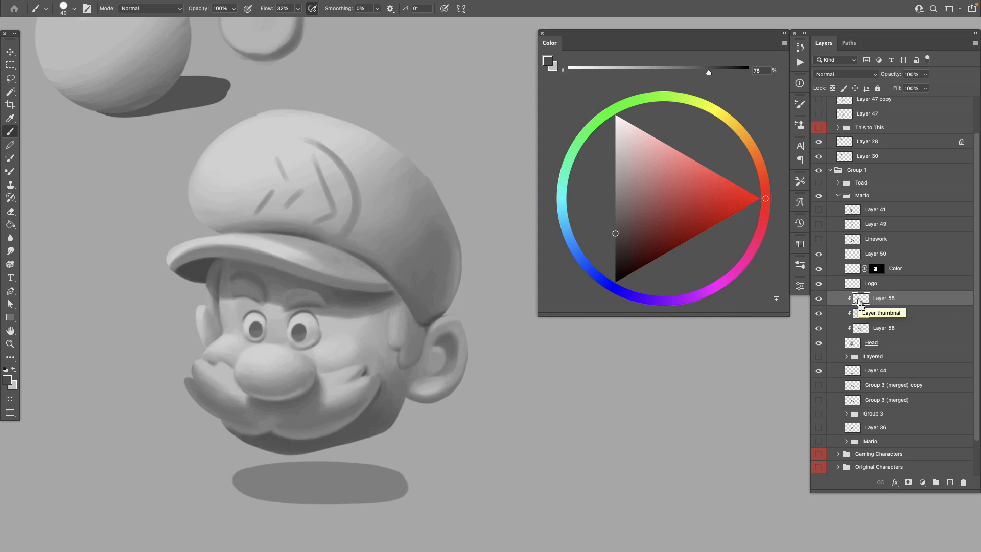
Remove the stray paint beside the far ear from Layer 58 with the Lasso, checking the remaining pixels with the layer's selection
{"action": "left_click", "coordinate": [861, 303], "text": "super"}
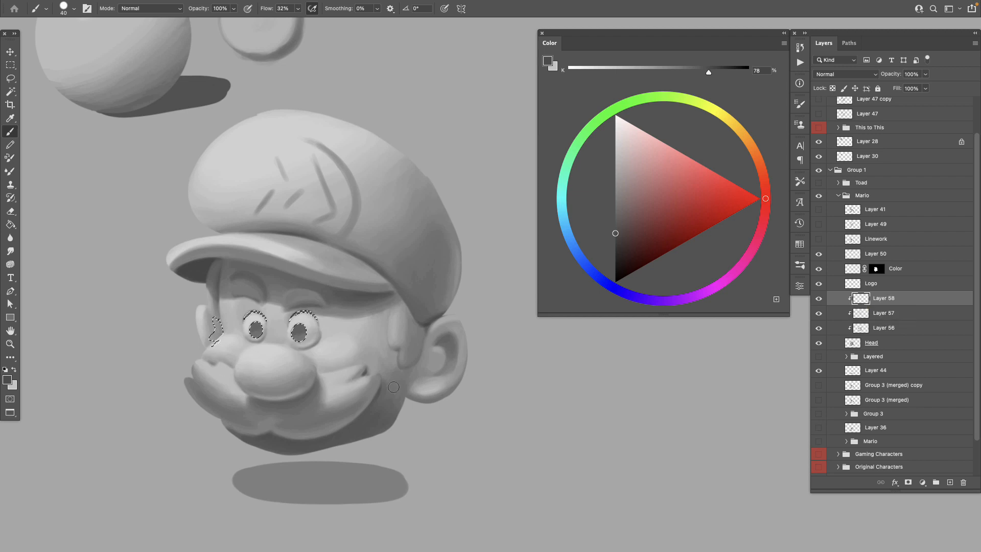
{"action": "key", "text": "l"}
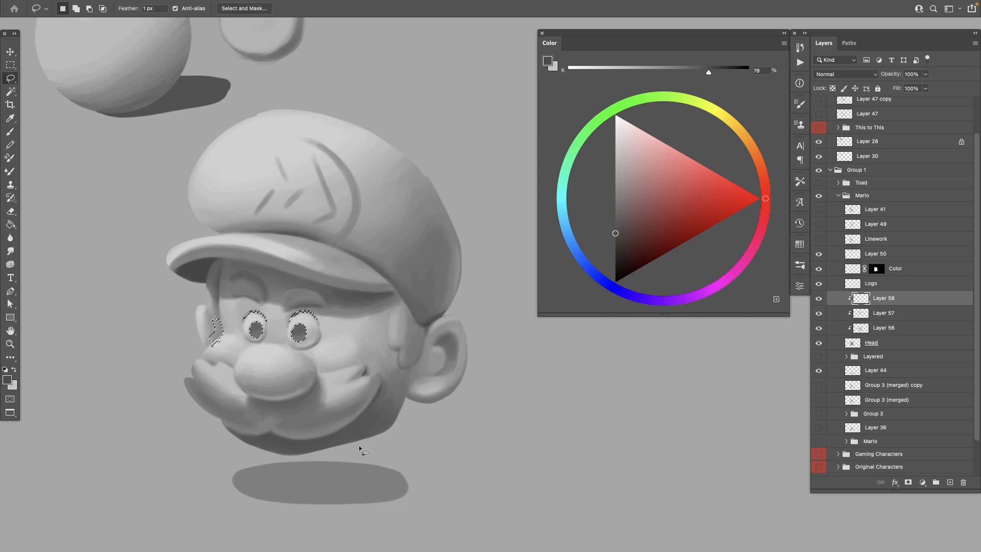
{"action": "mouse_move", "coordinate": [219, 305]}
{"action": "left_mouse_down"}
{"action": "mouse_move", "coordinate": [228, 344]}
{"action": "mouse_move", "coordinate": [193, 345]}
{"action": "mouse_move", "coordinate": [229, 310]}
{"action": "left_mouse_up"}
{"action": "key", "text": "ctrl+d"}
{"action": "left_click", "coordinate": [862, 299], "text": "ctrl"}
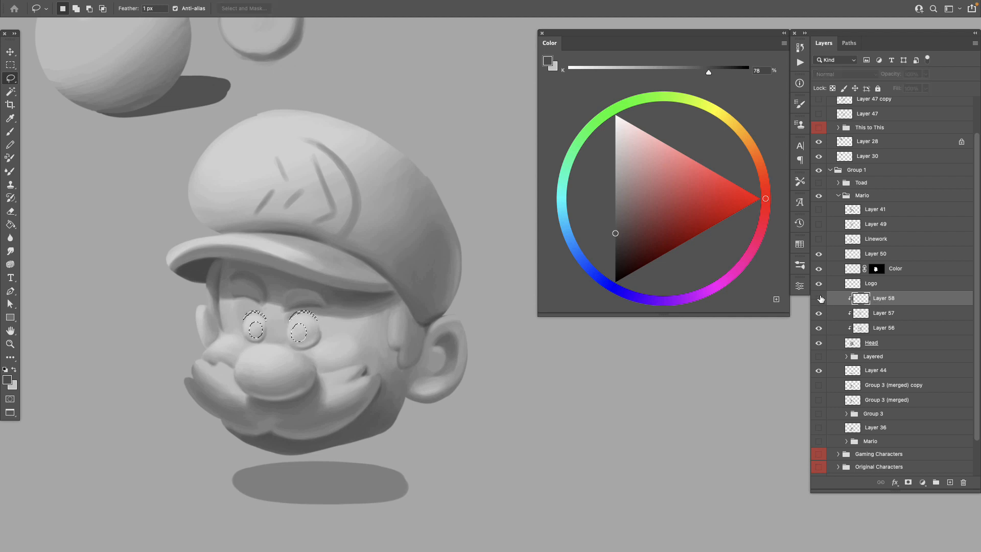
{"action": "key", "text": "ctrl+d"}
Rename Layer 58 as Eyes and make Layer 57 the active layer
{"action": "double_click", "coordinate": [885, 300]}
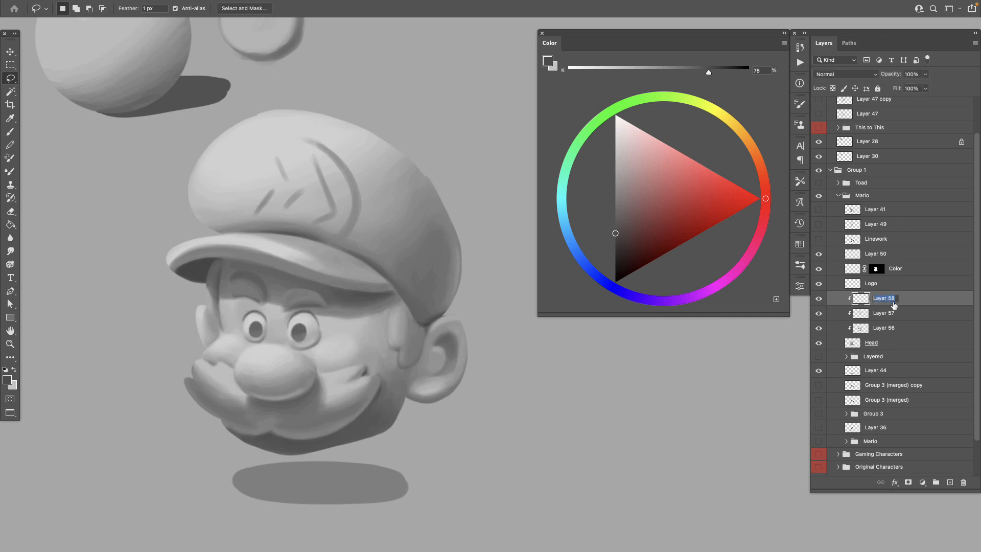
{"action": "type", "text": "Eyes"}
{"action": "key", "text": "Return"}
{"action": "left_click", "coordinate": [877, 314]}
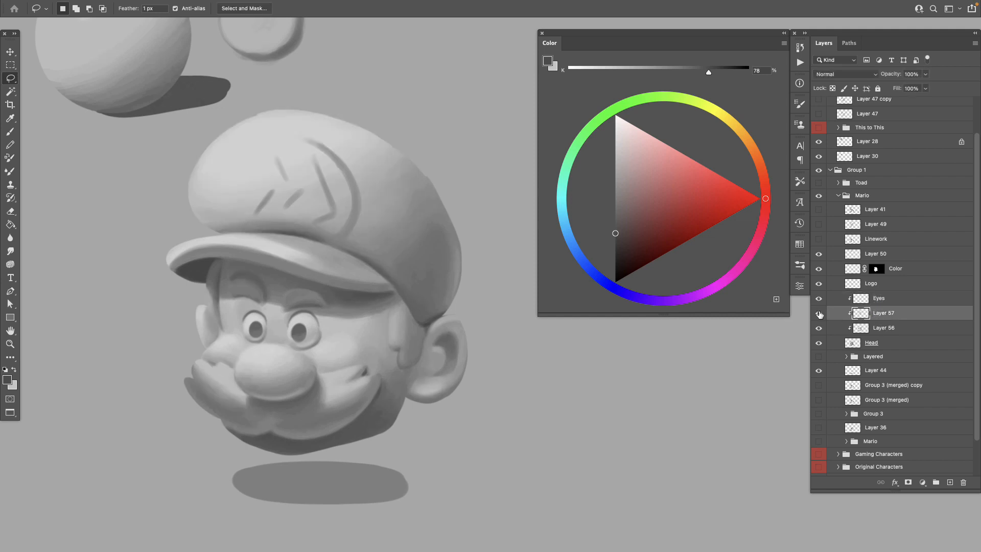
Shade the temple and top of the near sideburn beneath the cap with sampled greys on Layer 57
{"action": "key", "text": "b"}
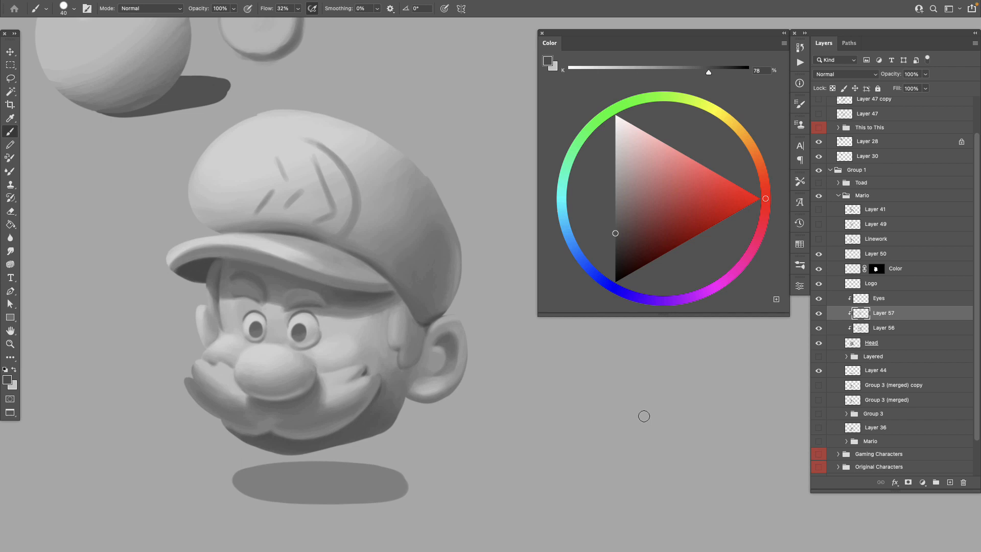
{"action": "left_click", "coordinate": [221, 278], "text": "alt"}
{"action": "scroll", "coordinate": [217, 381], "scroll_direction": "down", "scroll_amount": 2}
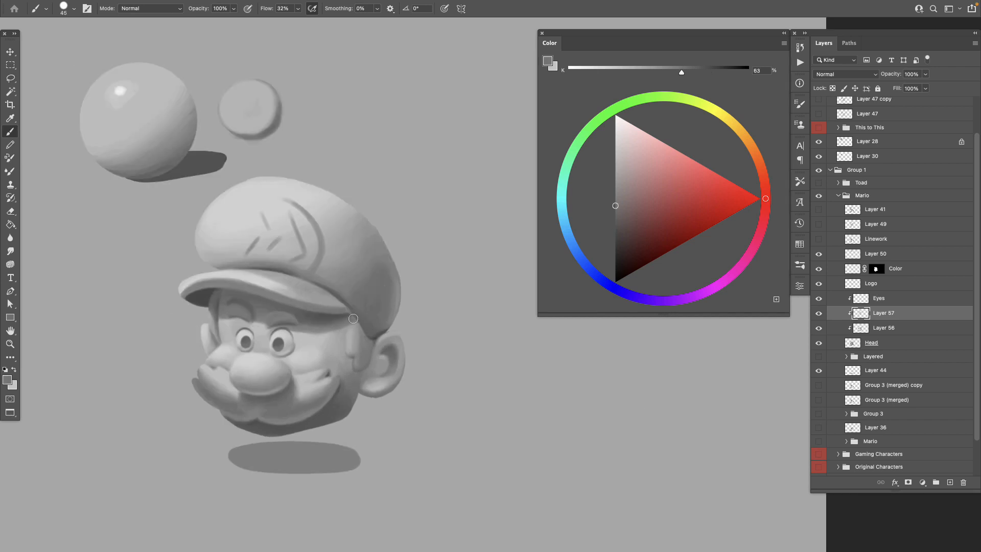
{"action": "left_click", "coordinate": [351, 324], "text": "alt"}
{"action": "left_click", "coordinate": [353, 325], "text": "alt"}
{"action": "left_click", "coordinate": [350, 327], "text": "alt"}
{"action": "left_click", "coordinate": [357, 314], "text": "alt"}
{"action": "left_click", "coordinate": [360, 341], "text": "alt"}
{"action": "left_click", "coordinate": [332, 318], "text": "alt"}
Blend the near sideburn's rounded form with a 70 px brush, using greys sampled along its edge
{"action": "key", "text": "bracketright"}
{"action": "key", "text": "bracketright"}
{"action": "key", "text": "bracketright"}
{"action": "left_click", "coordinate": [369, 341], "text": "alt"}
{"action": "left_click", "coordinate": [363, 357], "text": "alt"}
{"action": "left_click_drag", "start_coordinate": [365, 341], "coordinate": [358, 367]}
Smooth the shading where the cap, the sideburn and the near ear meet, using greys sampled from that junction
{"action": "left_click", "coordinate": [368, 340], "text": "alt"}
{"action": "left_click", "coordinate": [377, 330], "text": "alt"}
{"action": "left_click", "coordinate": [377, 334], "text": "alt"}
{"action": "left_click", "coordinate": [374, 339], "text": "alt"}
{"action": "left_click_drag", "start_coordinate": [368, 335], "coordinate": [377, 337]}
{"action": "left_click_drag", "start_coordinate": [342, 388], "coordinate": [385, 414]}
Define the far eyebrow and the shadow around it with sampled greys and a 50 px brush
{"action": "left_click", "coordinate": [285, 331], "text": "alt"}
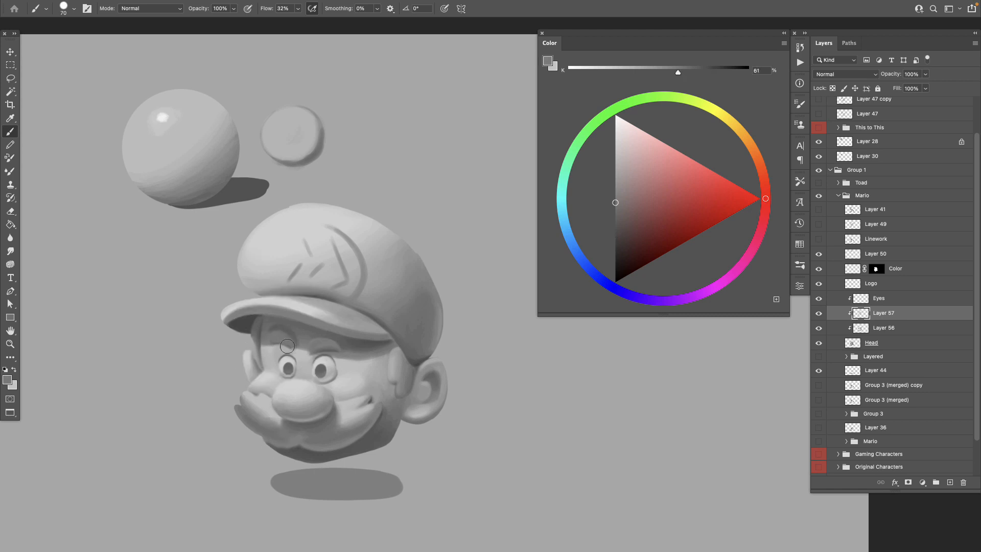
{"action": "left_click", "coordinate": [291, 343], "text": "alt"}
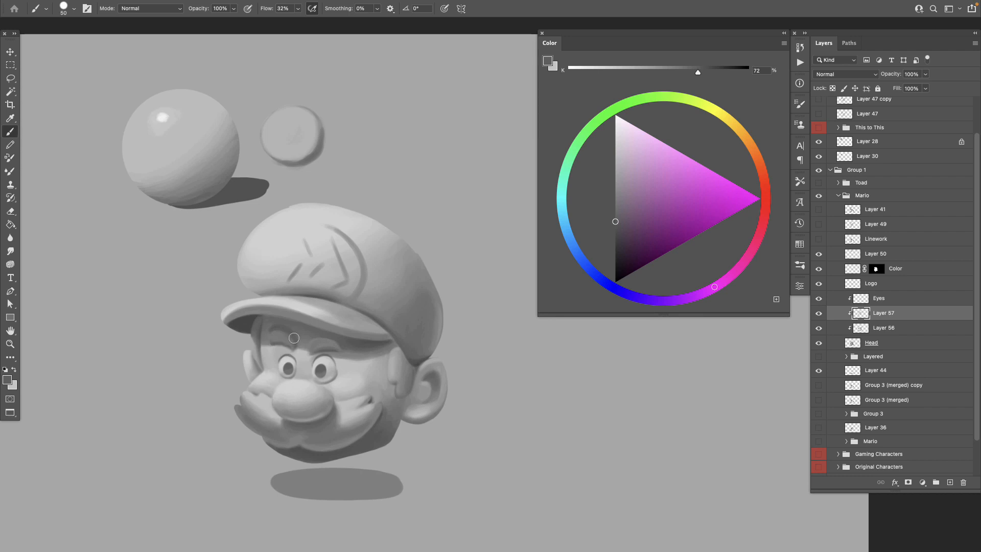
{"action": "left_click", "coordinate": [293, 347], "text": "alt"}
{"action": "left_click", "coordinate": [280, 333], "text": "alt"}
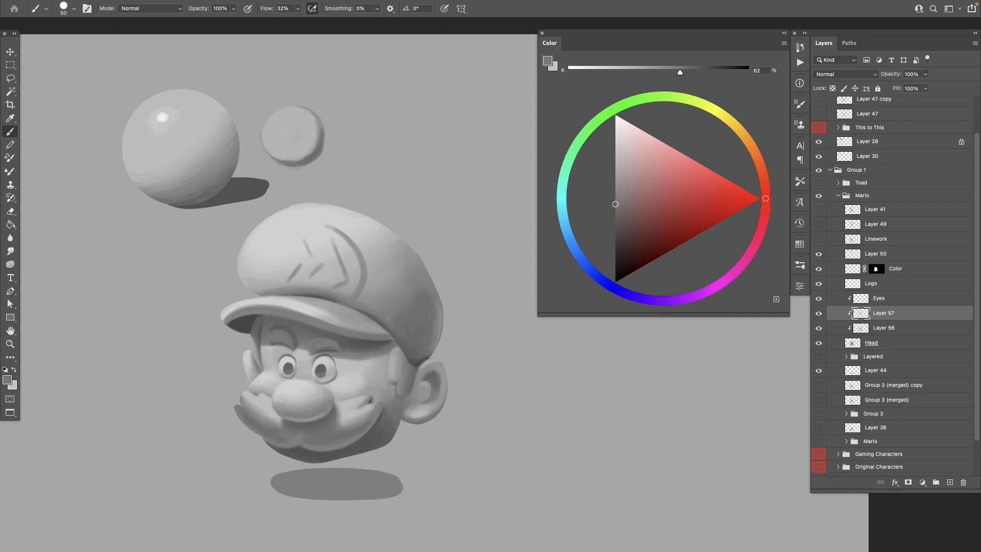
{"action": "left_click", "coordinate": [286, 341], "text": "alt"}
{"action": "left_click", "coordinate": [280, 349], "text": "alt"}
{"action": "left_click", "coordinate": [267, 342], "text": "alt"}
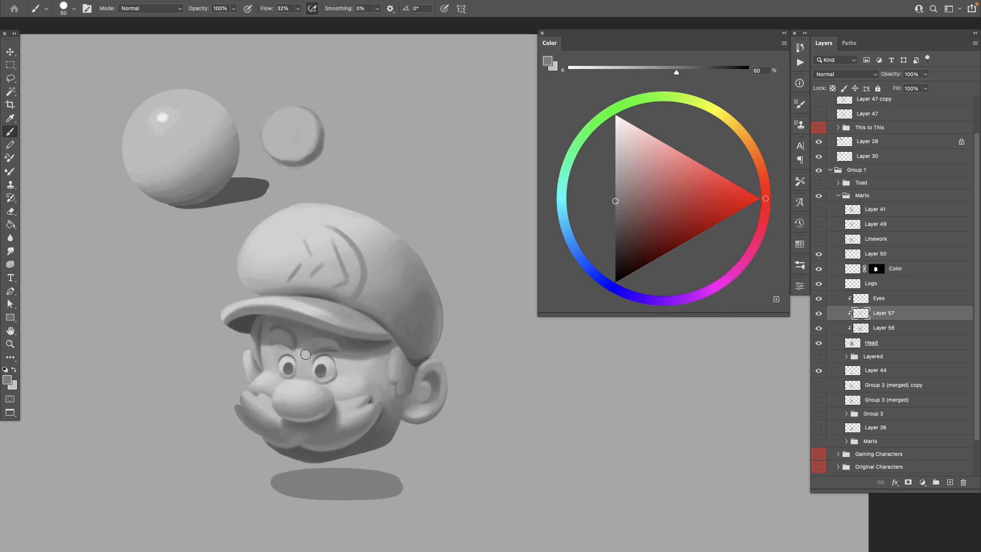
Blend the eye socket between the far eyebrow and the far eye toward the bridge of the nose
{"action": "left_click", "coordinate": [274, 347], "text": "alt"}
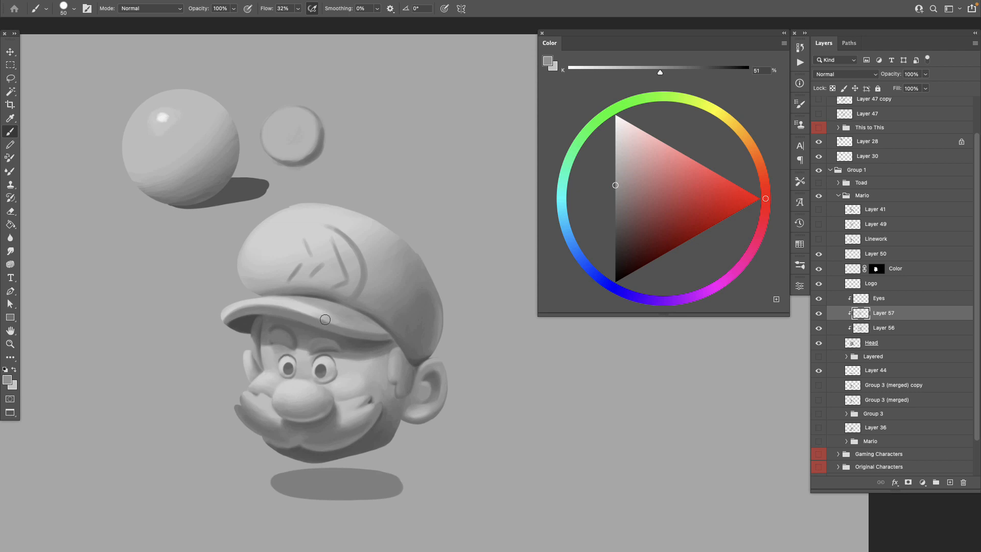
{"action": "left_click", "coordinate": [276, 356], "text": "alt"}
{"action": "left_click", "coordinate": [277, 358], "text": "alt"}
{"action": "left_click", "coordinate": [282, 351], "text": "alt"}
{"action": "left_click", "coordinate": [312, 356], "text": "alt"}
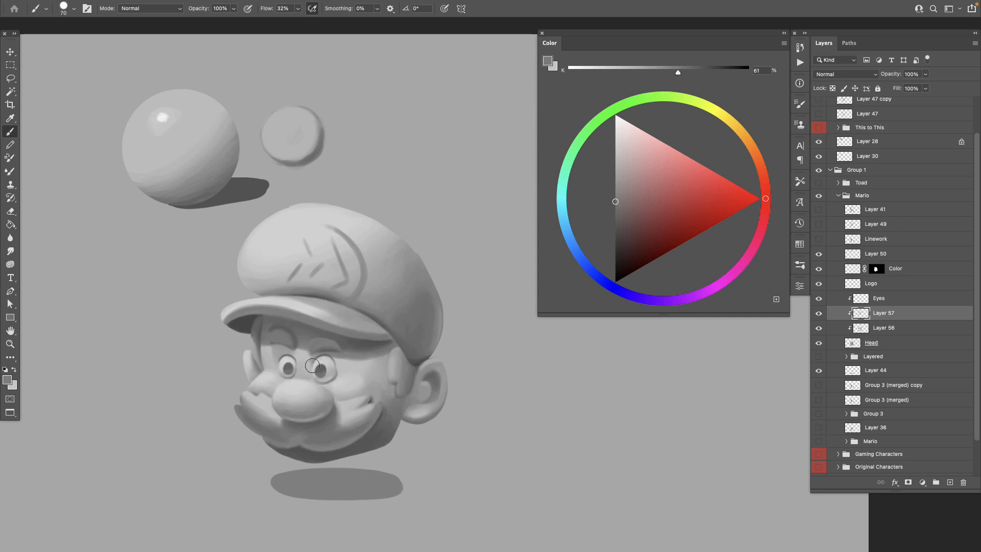
Soften the shading above the near eye and across the forehead under the brim with a 70 px brush
{"action": "left_click", "coordinate": [338, 358], "text": "alt"}
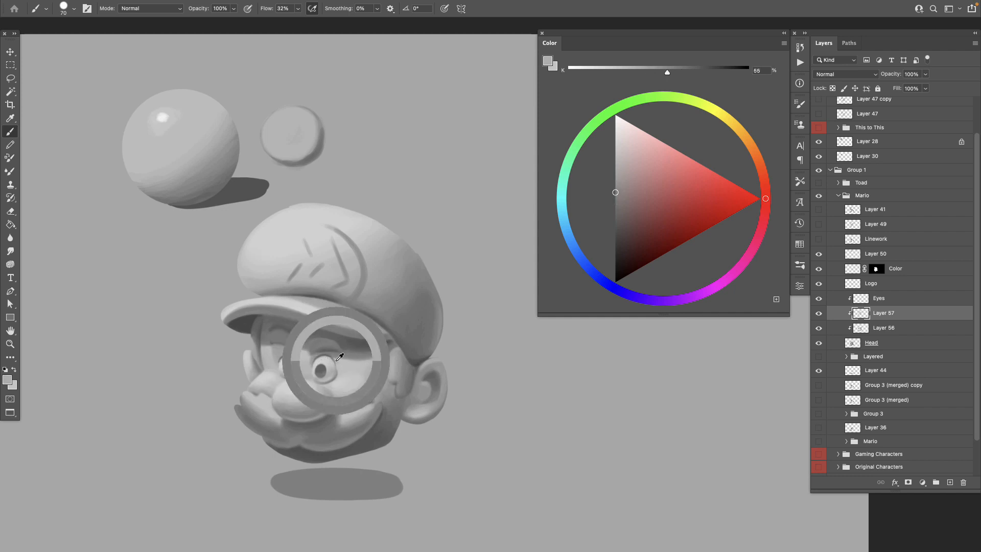
{"action": "left_click", "coordinate": [341, 358], "text": "alt"}
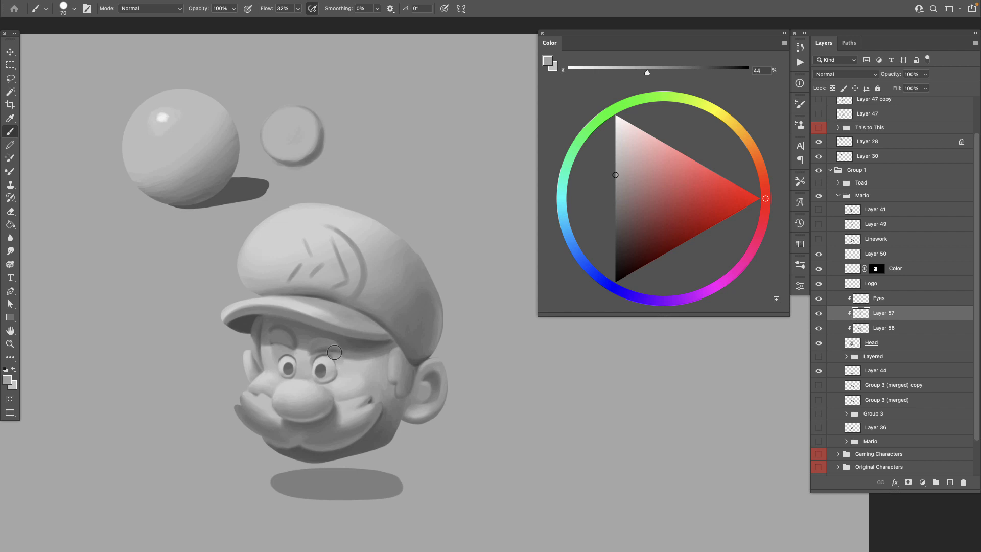
{"action": "left_click", "coordinate": [284, 338], "text": "alt"}
{"action": "left_click_drag", "start_coordinate": [288, 341], "coordinate": [255, 330]}
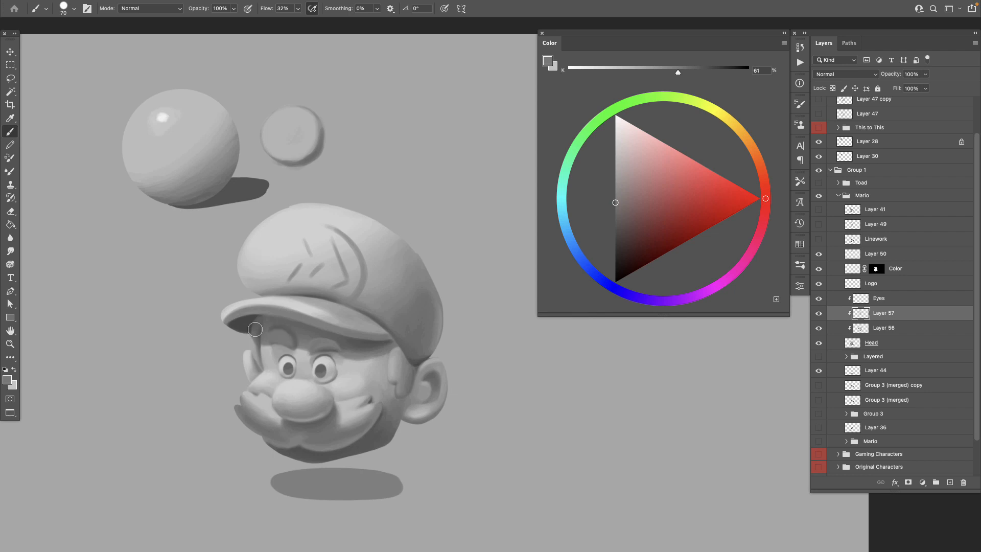
{"action": "left_click", "coordinate": [300, 341], "text": "alt"}
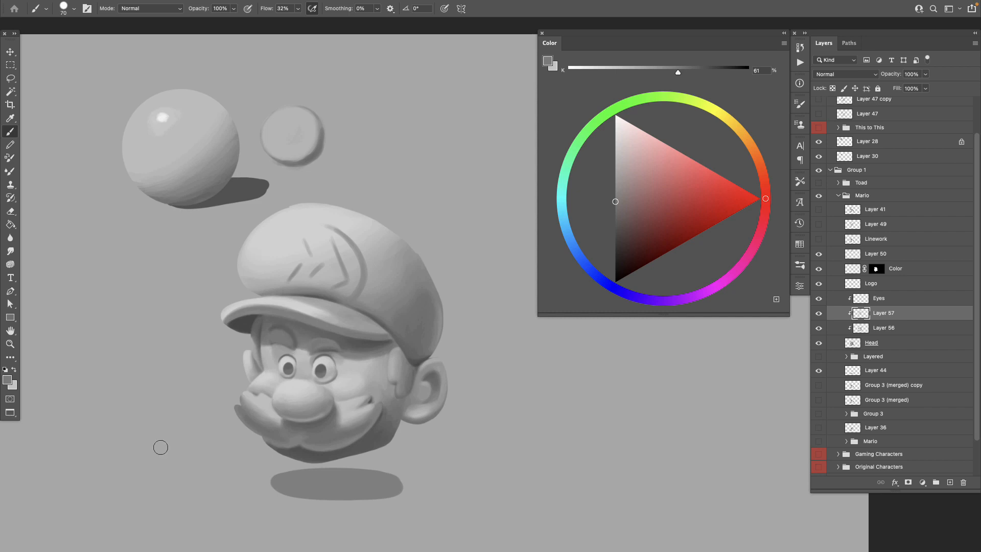
{"action": "left_click", "coordinate": [288, 331], "text": "alt"}
Build up the near eyebrow's form with a 50 px brush and a 47% grey
{"action": "key", "text": "bracketleft"}
{"action": "left_click", "coordinate": [329, 346], "text": "alt"}
{"action": "left_click", "coordinate": [322, 342], "text": "alt"}
{"action": "left_click", "coordinate": [614, 179]}
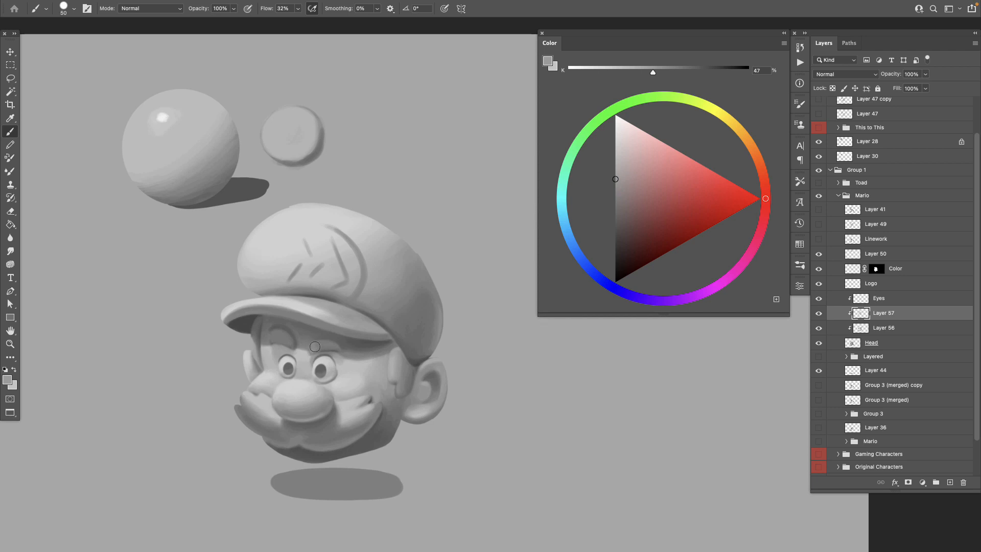
Blend the light and dark sides of the far eyebrow with greys sampled from it
{"action": "left_click", "coordinate": [274, 340], "text": "alt"}
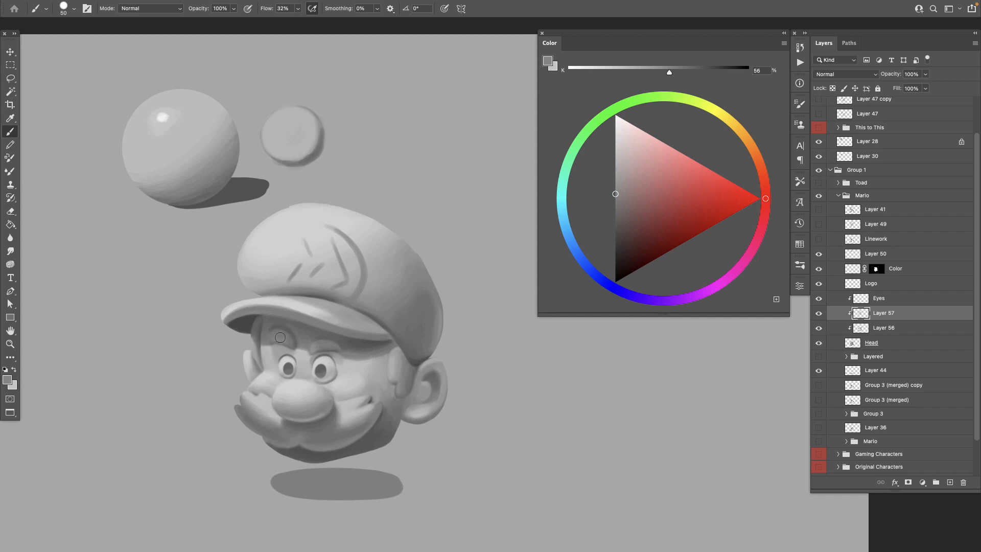
{"action": "left_click", "coordinate": [280, 337], "text": "alt"}
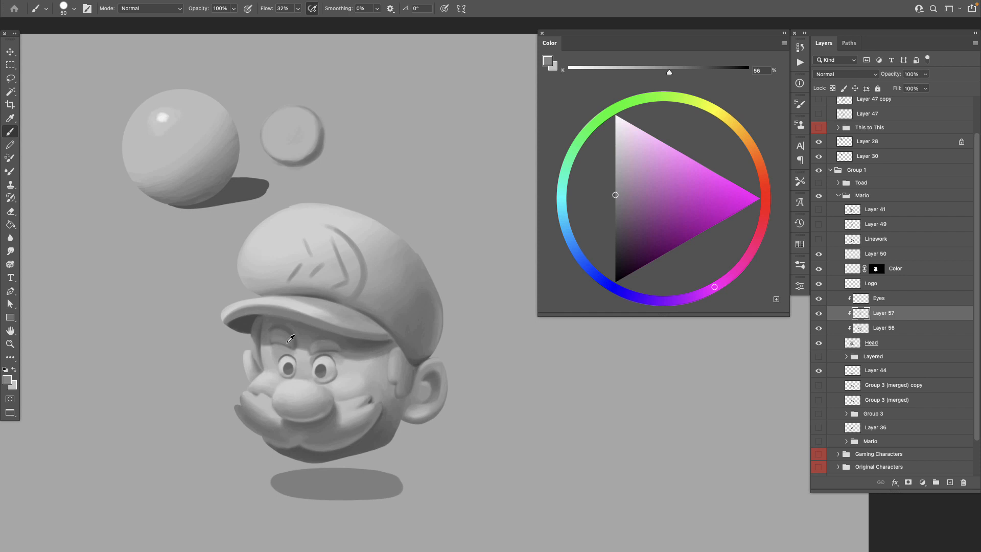
{"action": "left_click", "coordinate": [286, 342], "text": "alt"}
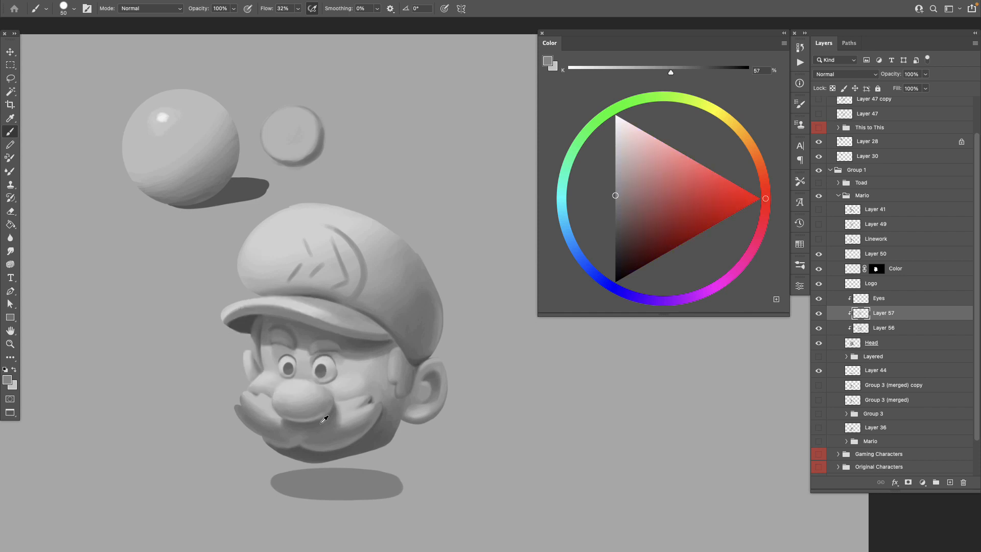
Shade around the near eye with a 52% grey and an 80 px brush
{"action": "left_click", "coordinate": [334, 367], "text": "alt"}
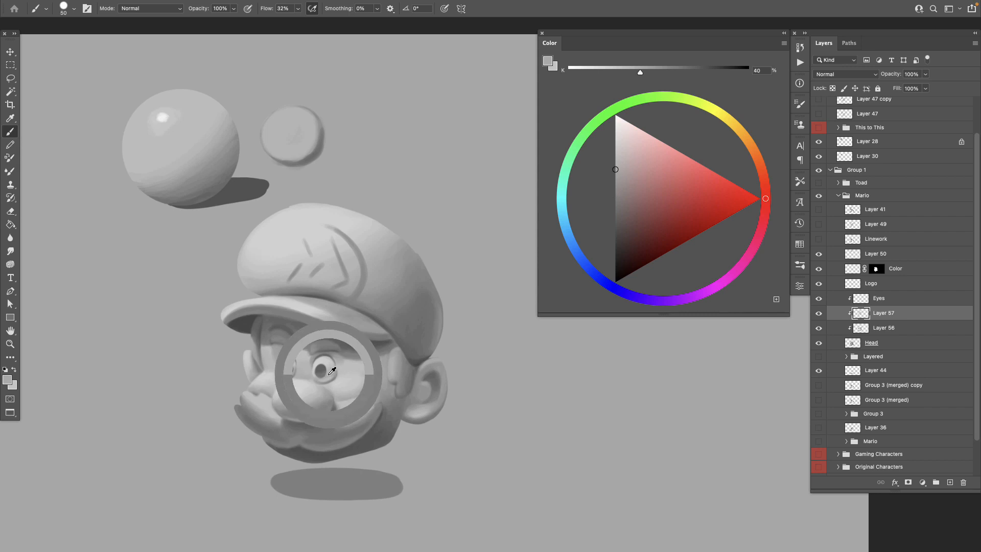
{"action": "left_click", "coordinate": [612, 188]}
{"action": "left_click_drag", "start_coordinate": [612, 188], "coordinate": [615, 188]}
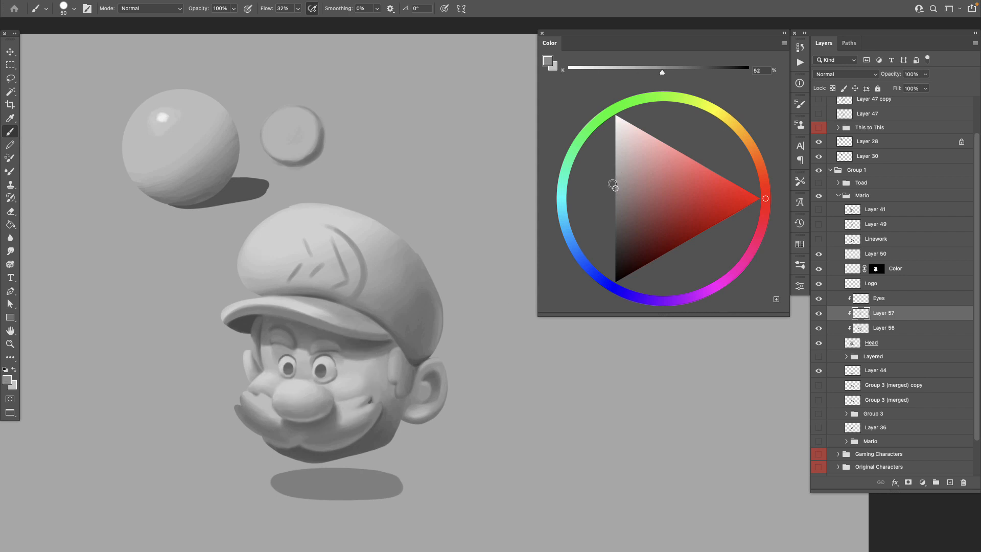
{"action": "key", "text": "bracketright"}
{"action": "key", "text": "bracketright"}
{"action": "key", "text": "bracketright"}
{"action": "mouse_move", "coordinate": [322, 377]}
{"action": "left_mouse_down"}
{"action": "mouse_move", "coordinate": [346, 359]}
{"action": "mouse_move", "coordinate": [332, 356]}
{"action": "mouse_move", "coordinate": [354, 347]}
{"action": "mouse_move", "coordinate": [230, 344]}
{"action": "left_mouse_up"}
{"action": "key", "text": "z"}
{"action": "key", "text": "b"}
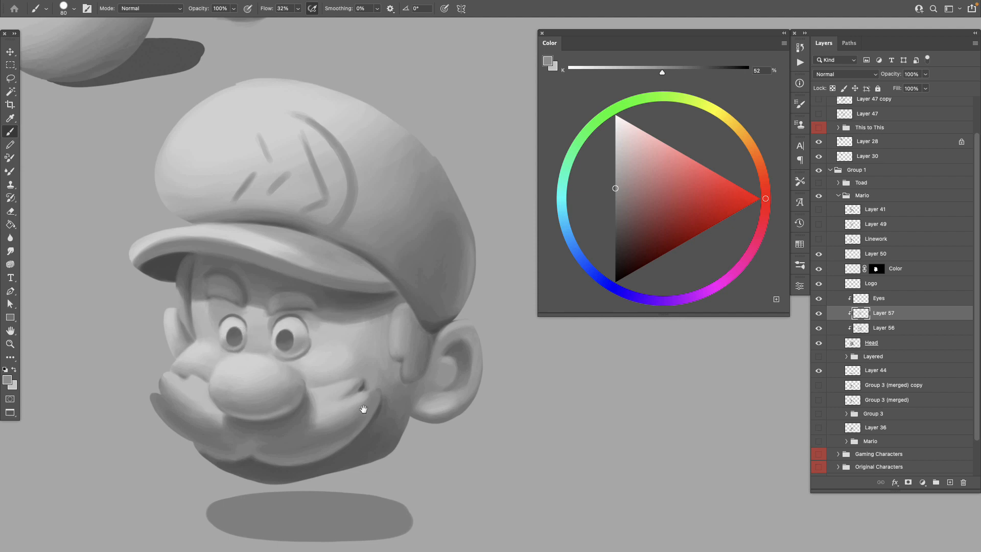
{"action": "left_click_drag", "start_coordinate": [384, 412], "coordinate": [404, 397]}
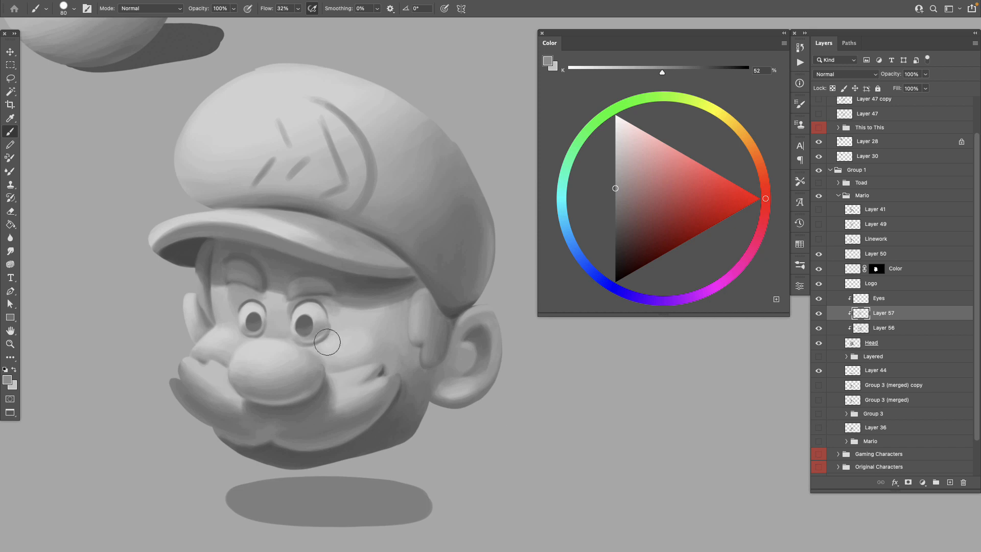
Refine the inner edge of the near eye and the bridge beside it with a 40 px brush and a sampled 23% grey
{"action": "left_click", "coordinate": [294, 318], "text": "alt"}
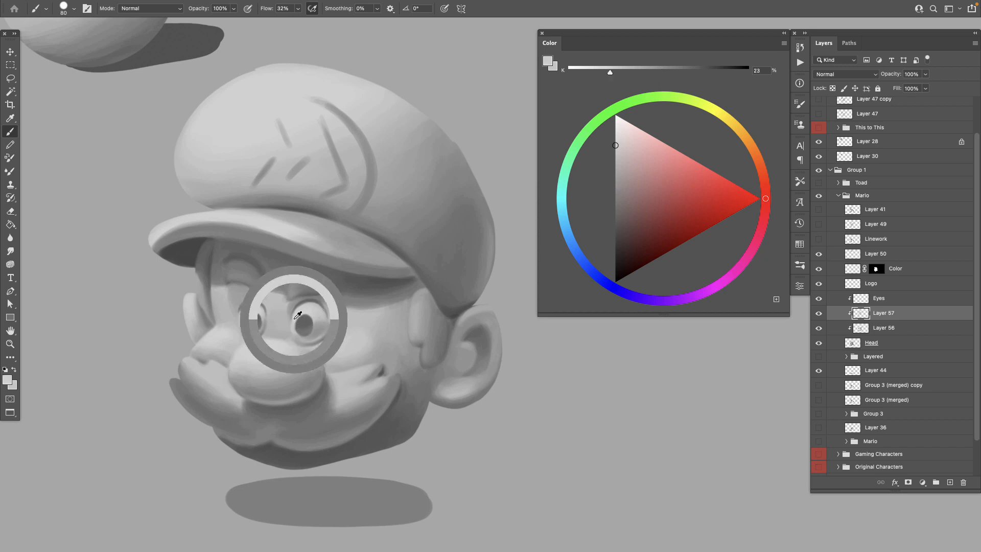
{"action": "key", "text": "bracketleft"}
{"action": "key", "text": "bracketleft"}
{"action": "key", "text": "bracketleft"}
{"action": "key", "text": "bracketleft"}
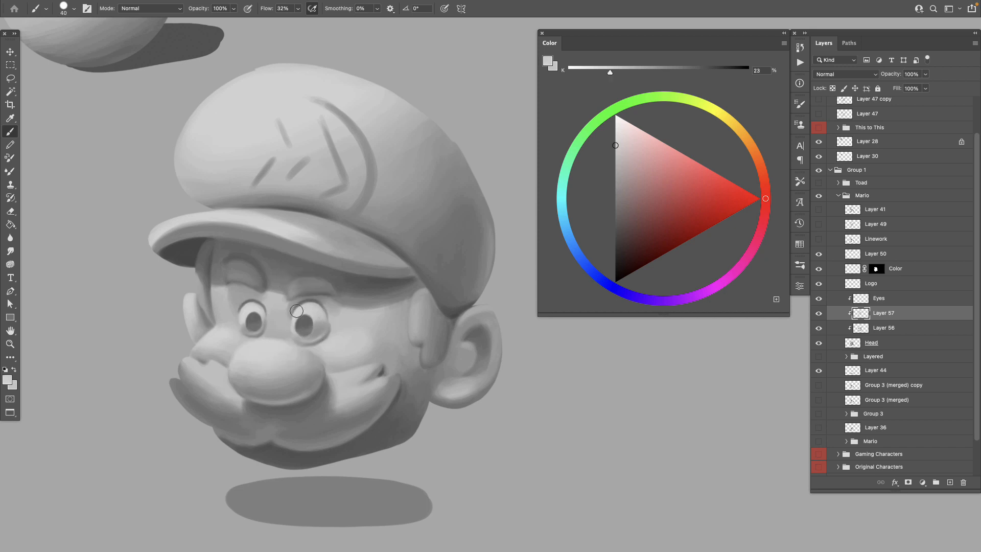
{"action": "left_click", "coordinate": [288, 305], "text": "alt"}
Blend the nose's near side where it meets the cheek, using sampled greys and a 40 px brush
{"action": "left_click", "coordinate": [406, 394], "text": "alt"}
{"action": "key", "text": "z"}
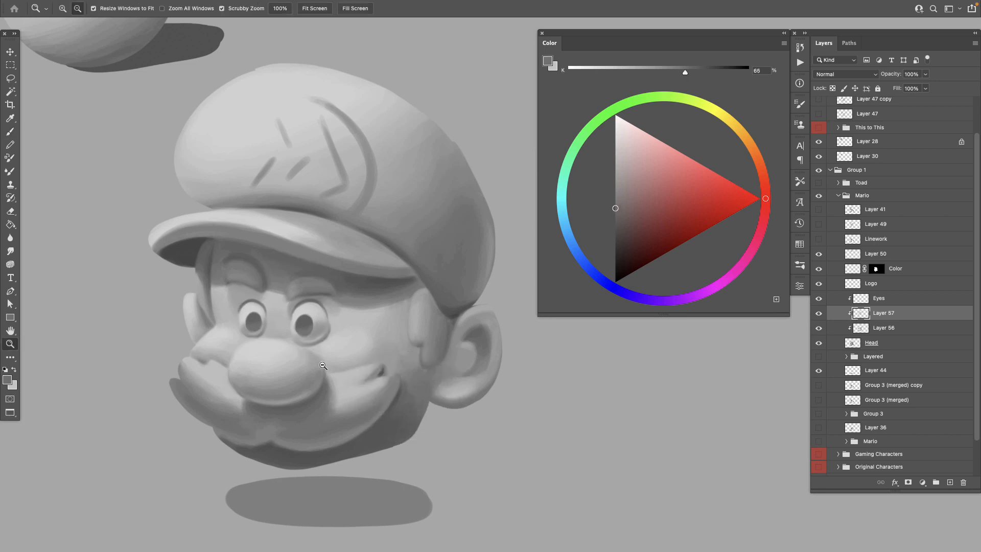
{"action": "key", "text": "b"}
{"action": "left_click", "coordinate": [321, 366], "text": "alt"}
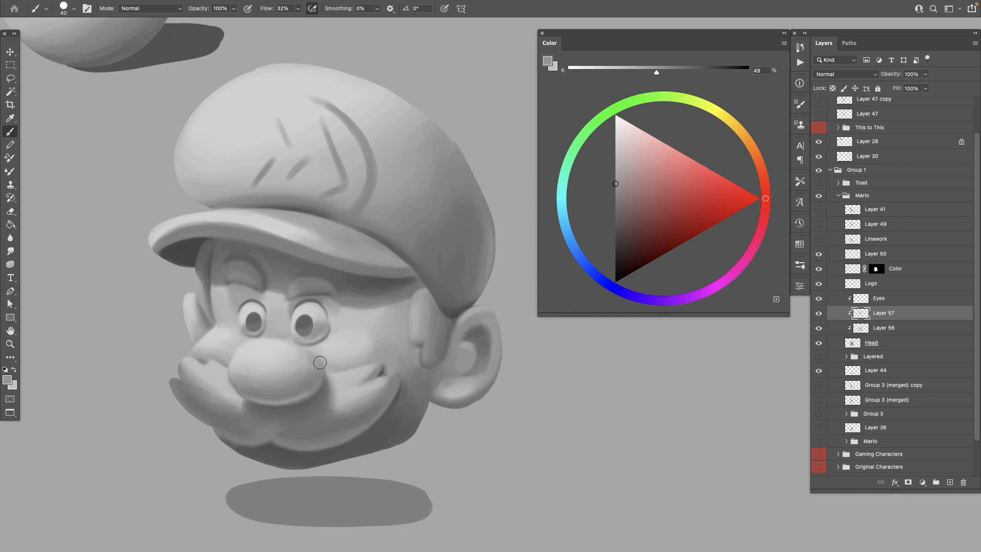
{"action": "left_click", "coordinate": [320, 361], "text": "alt"}
{"action": "left_click", "coordinate": [322, 357], "text": "alt"}
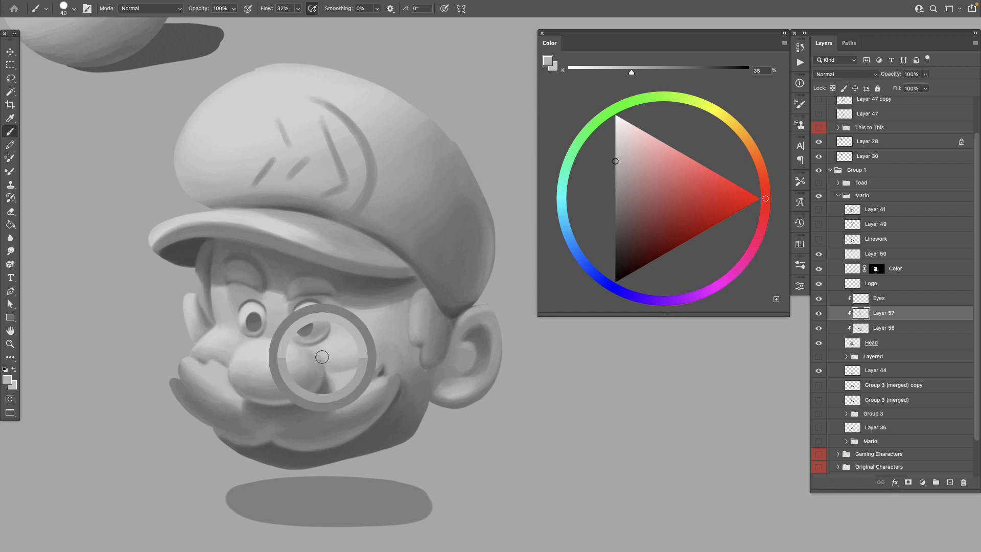
{"action": "left_click", "coordinate": [315, 352], "text": "alt"}
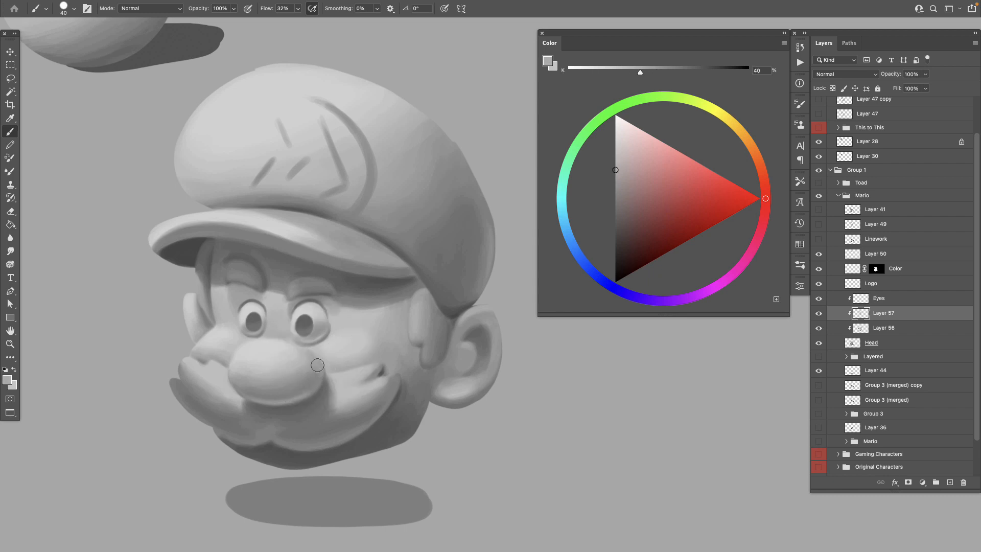
{"action": "left_click", "coordinate": [318, 372], "text": "alt"}
{"action": "left_click", "coordinate": [317, 364], "text": "alt"}
{"action": "left_click", "coordinate": [311, 357], "text": "alt"}
{"action": "left_click", "coordinate": [292, 357], "text": "alt"}
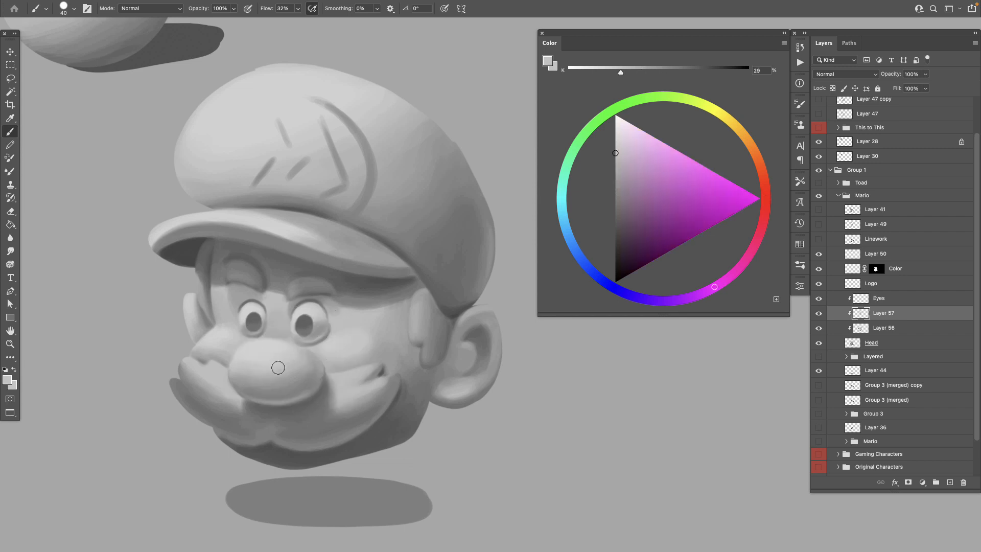
Smooth the far edge of the nose against the cheek and moustache with sampled greys
{"action": "left_click", "coordinate": [232, 373], "text": "alt"}
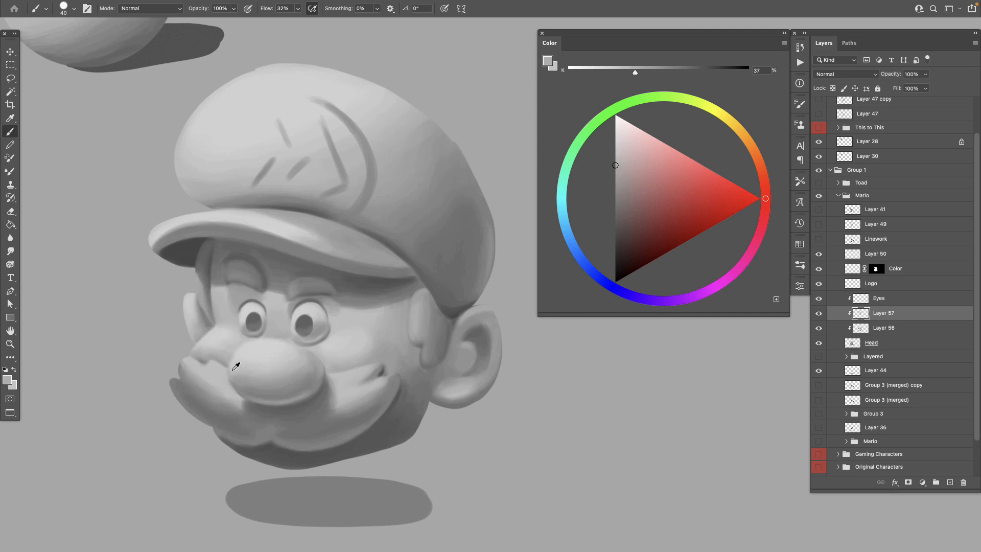
{"action": "left_click", "coordinate": [233, 365], "text": "alt"}
{"action": "left_click", "coordinate": [232, 364], "text": "alt"}
{"action": "left_click", "coordinate": [233, 382], "text": "alt"}
{"action": "left_click", "coordinate": [233, 381], "text": "alt"}
Paint light sampled greys over the far half of the moustache beside the nose with the 40 px brush
{"action": "key", "text": "z"}
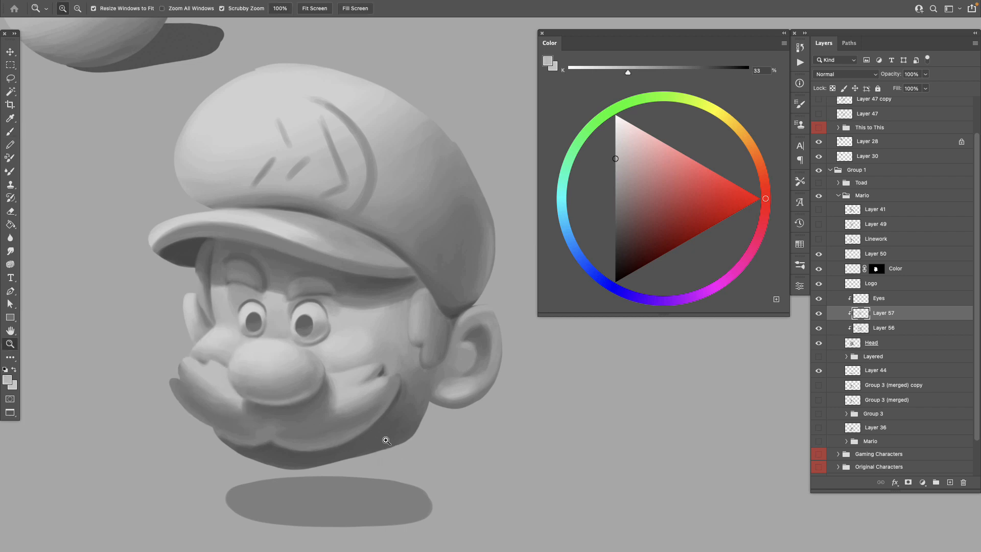
{"action": "left_click_drag", "start_coordinate": [381, 449], "coordinate": [327, 461]}
{"action": "left_click", "coordinate": [253, 382], "text": "alt"}
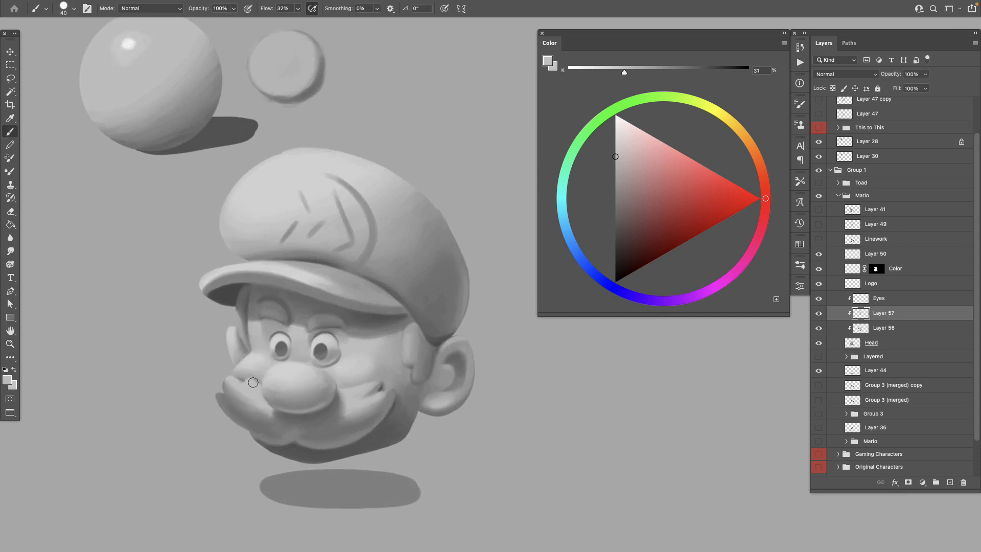
{"action": "left_click", "coordinate": [241, 393], "text": "alt"}
{"action": "left_click", "coordinate": [253, 406], "text": "alt"}
Blend the far half of the moustache from its lower edge to its outer tip with a 70 px brush
{"action": "key", "text": "bracketright"}
{"action": "key", "text": "bracketright"}
{"action": "key", "text": "bracketright"}
{"action": "left_click", "coordinate": [265, 416], "text": "alt"}
{"action": "left_click", "coordinate": [245, 402], "text": "alt"}
{"action": "left_click", "coordinate": [231, 385], "text": "alt"}
{"action": "left_click", "coordinate": [235, 383], "text": "alt"}
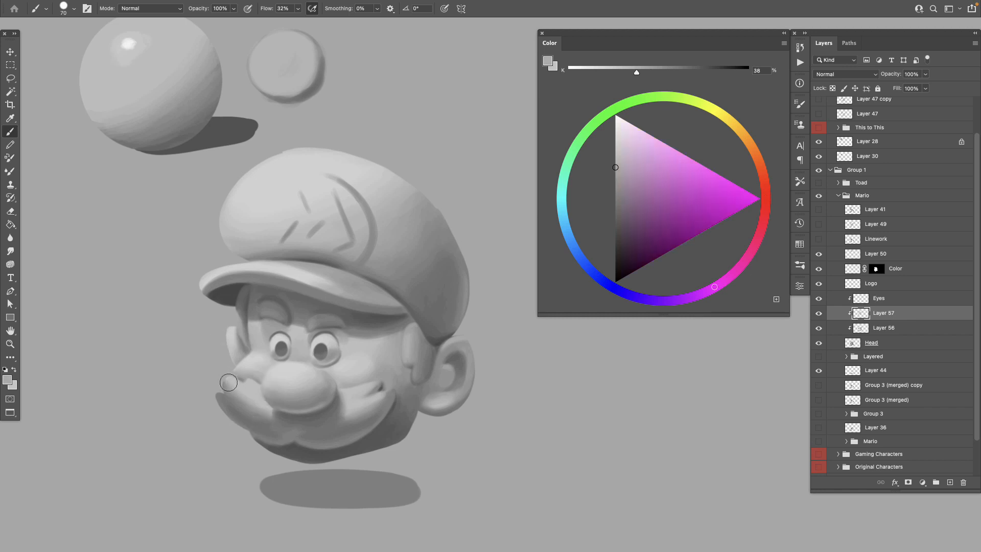
{"action": "left_click", "coordinate": [227, 387], "text": "alt"}
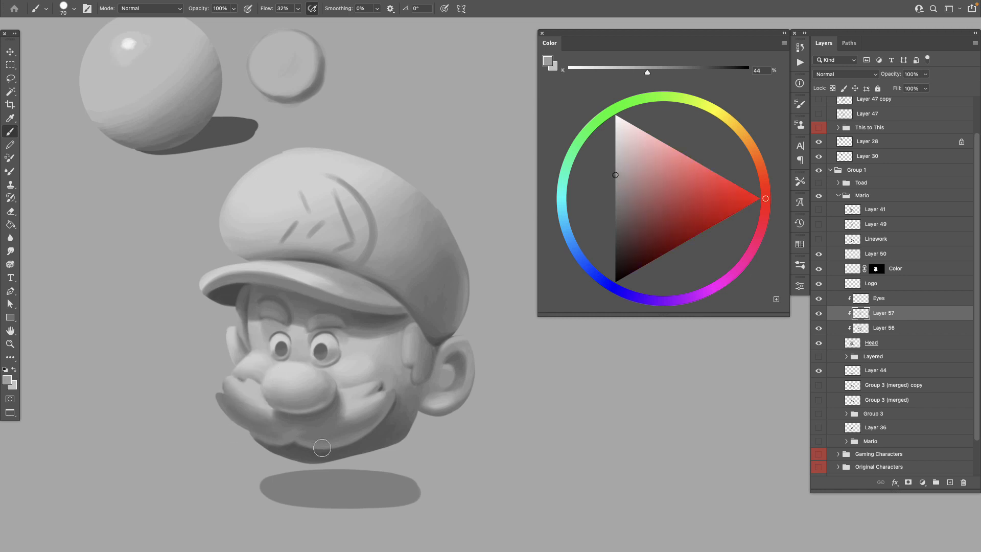
Darken the crease where the cap meets the near ear with an 87% grey and a 30 px brush, blending it toward the ear
{"action": "scroll", "coordinate": [406, 438], "scroll_direction": "right", "scroll_amount": 2}
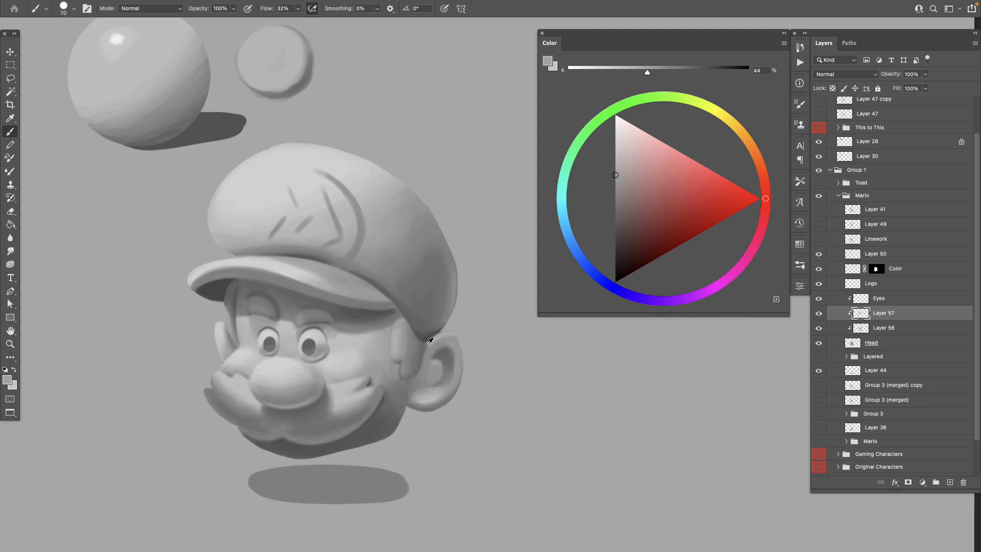
{"action": "left_click", "coordinate": [715, 287]}
{"action": "left_click_drag", "start_coordinate": [616, 224], "coordinate": [615, 250]}
{"action": "key", "text": "bracketleft"}
{"action": "key", "text": "bracketleft"}
{"action": "key", "text": "bracketleft"}
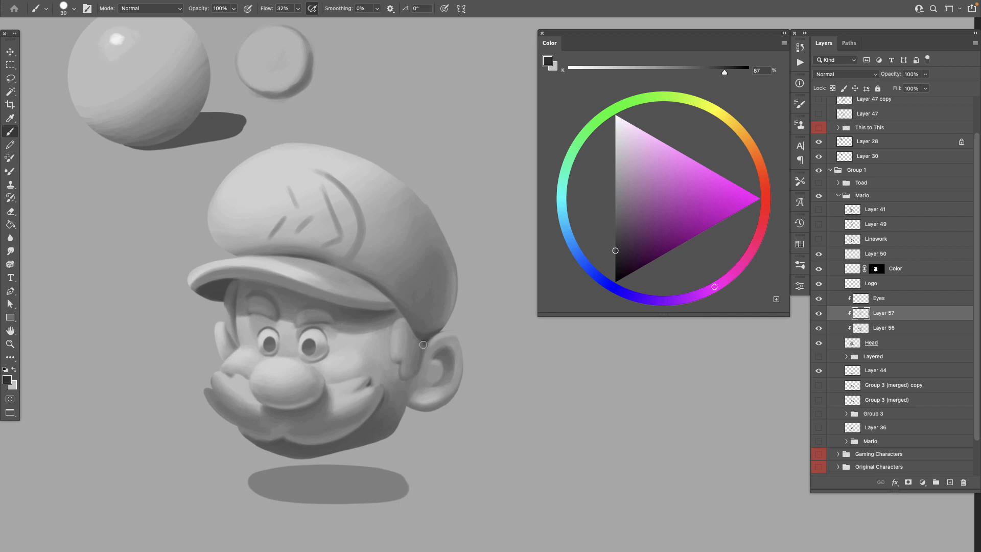
{"action": "left_click_drag", "start_coordinate": [631, 258], "coordinate": [617, 253]}
{"action": "key", "text": "bracketleft"}
{"action": "key", "text": "bracketright"}
{"action": "left_click", "coordinate": [439, 355], "text": "alt"}
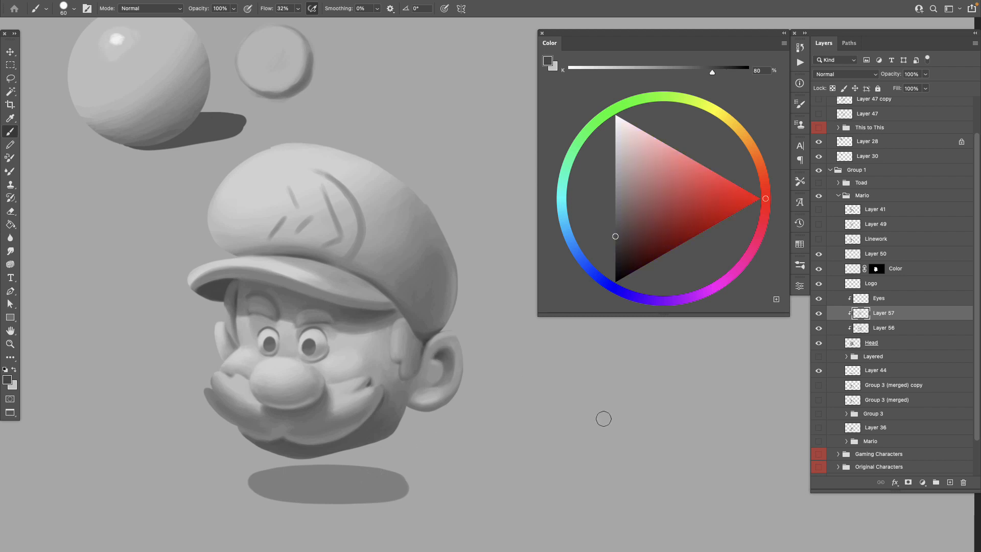
Soften the shading around the near ear and the brim shadow at the temple with sampled greys and the 60 px brush
{"action": "left_click", "coordinate": [444, 354], "text": "alt"}
{"action": "left_click", "coordinate": [434, 328], "text": "alt"}
{"action": "left_click", "coordinate": [373, 312], "text": "alt"}
{"action": "left_click", "coordinate": [389, 315], "text": "alt"}
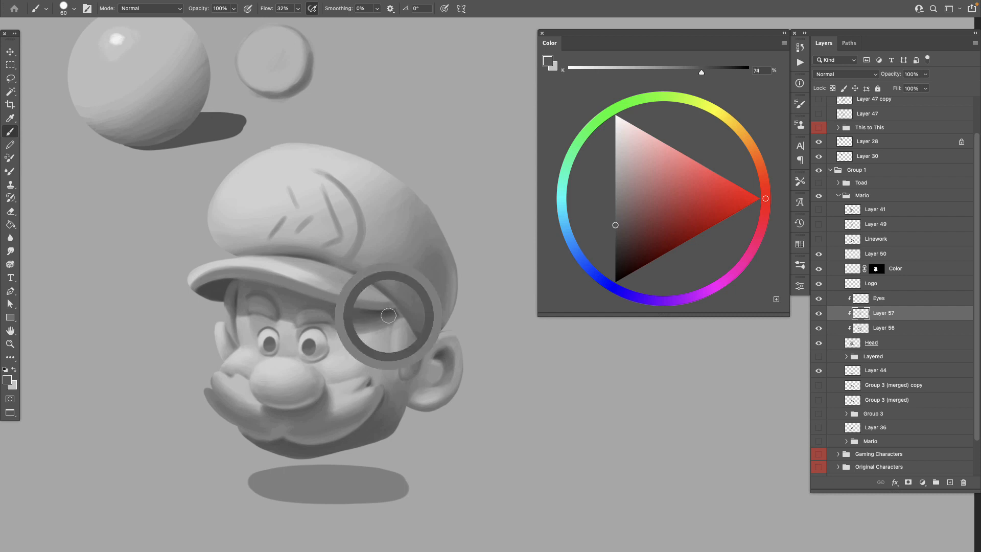
{"action": "left_click", "coordinate": [384, 315], "text": "alt"}
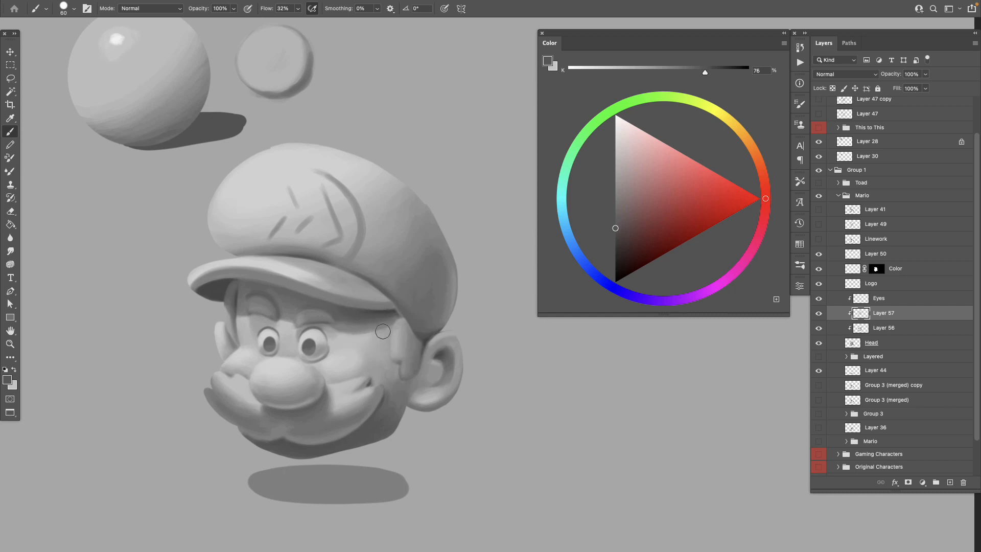
Deepen the shadow under the nose with an 86% grey and blend it into the moustache with a sampled 76% grey
{"action": "key", "text": "z"}
{"action": "mouse_move", "coordinate": [432, 381]}
{"action": "left_mouse_down"}
{"action": "mouse_move", "coordinate": [414, 391]}
{"action": "mouse_move", "coordinate": [422, 399]}
{"action": "left_mouse_up"}
{"action": "key", "text": "b"}
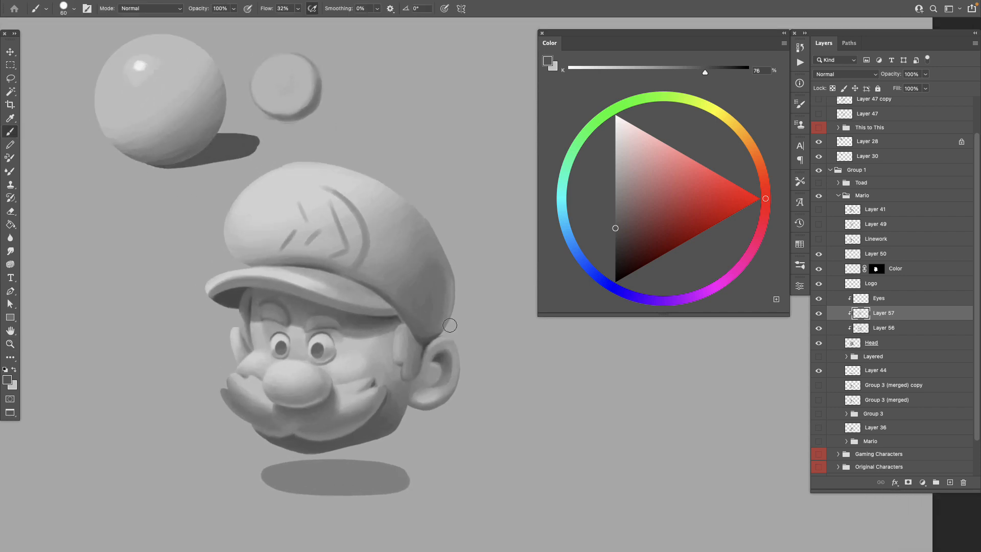
{"action": "left_click", "coordinate": [331, 396], "text": "alt"}
{"action": "left_click", "coordinate": [614, 248]}
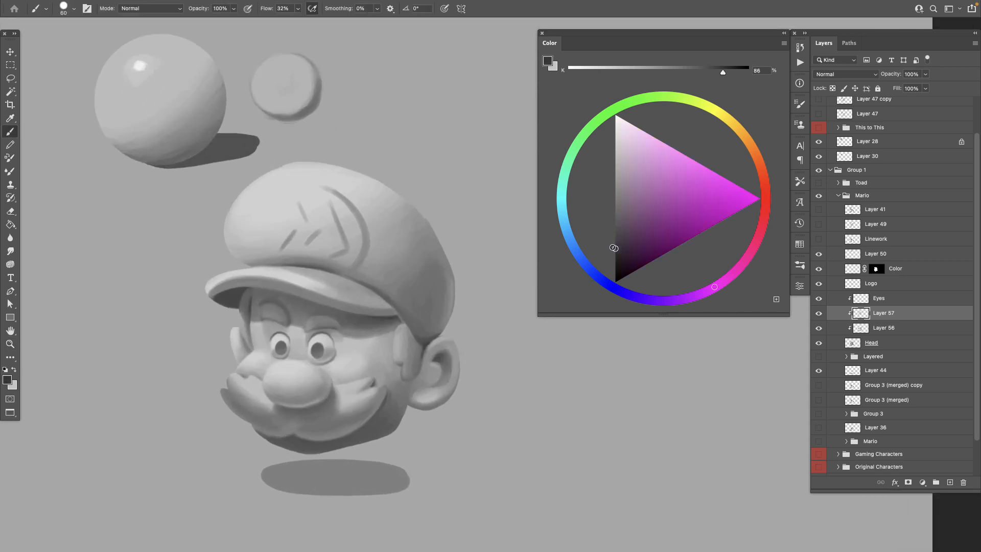
{"action": "left_click", "coordinate": [309, 409], "text": "alt"}
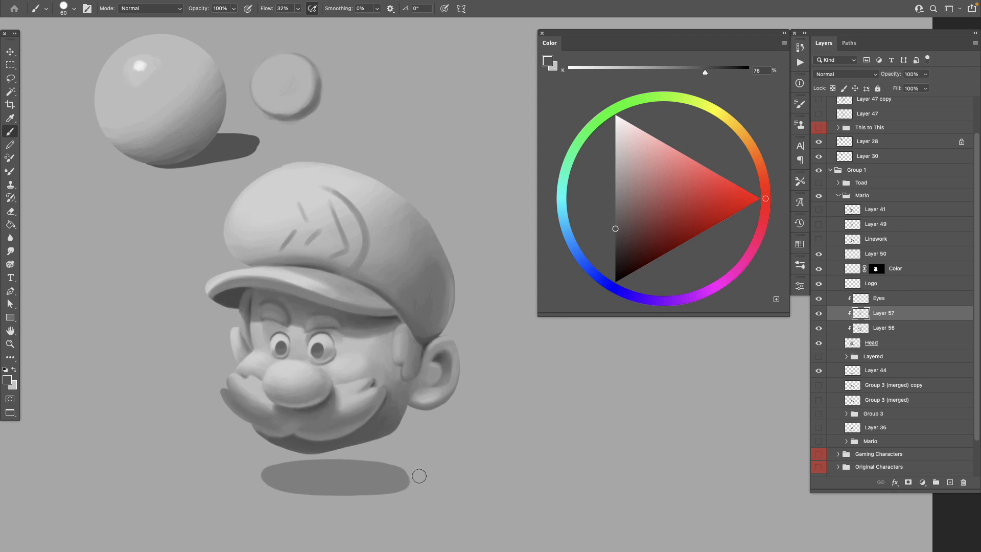
Blend the shading of the jaw below the near ear with a larger brush and greys sampled from the area
{"action": "left_click_drag", "start_coordinate": [415, 402], "coordinate": [394, 416], "text": "alt"}
{"action": "key", "text": "bracketright"}
{"action": "key", "text": "bracketright"}
{"action": "key", "text": "bracketright"}
{"action": "key", "text": "bracketright"}
{"action": "left_click", "coordinate": [408, 404], "text": "alt"}
{"action": "left_click_drag", "start_coordinate": [429, 437], "coordinate": [467, 434]}
{"action": "left_click", "coordinate": [437, 410], "text": "alt"}
{"action": "left_click", "coordinate": [446, 402], "text": "alt"}
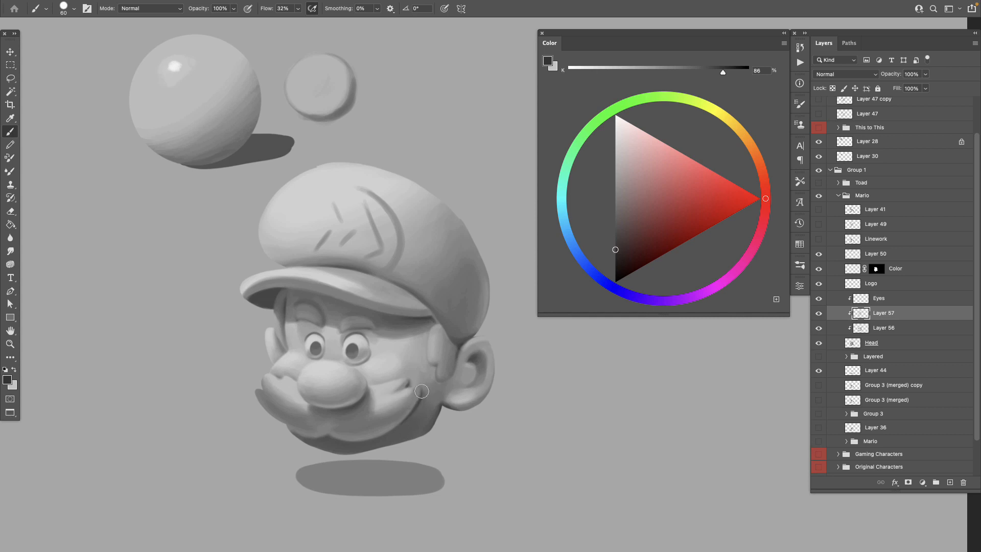
Darken and smooth the crease between the near half of the moustache and the jaw with sampled dark greys
{"action": "left_click", "coordinate": [402, 422], "text": "alt"}
{"action": "left_click", "coordinate": [422, 396], "text": "alt"}
{"action": "left_click", "coordinate": [425, 393], "text": "alt"}
{"action": "left_click", "coordinate": [421, 400], "text": "alt"}
{"action": "left_click", "coordinate": [423, 393], "text": "alt"}
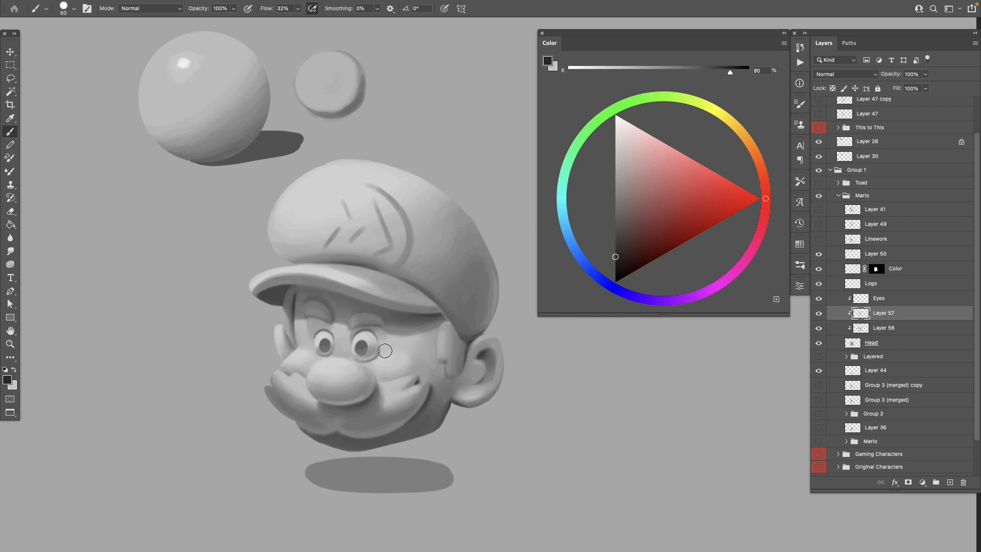
Refine the far edge of the face beside the far ear with sampled greys and the 40 px brush
{"action": "left_click_drag", "start_coordinate": [429, 452], "coordinate": [427, 442]}
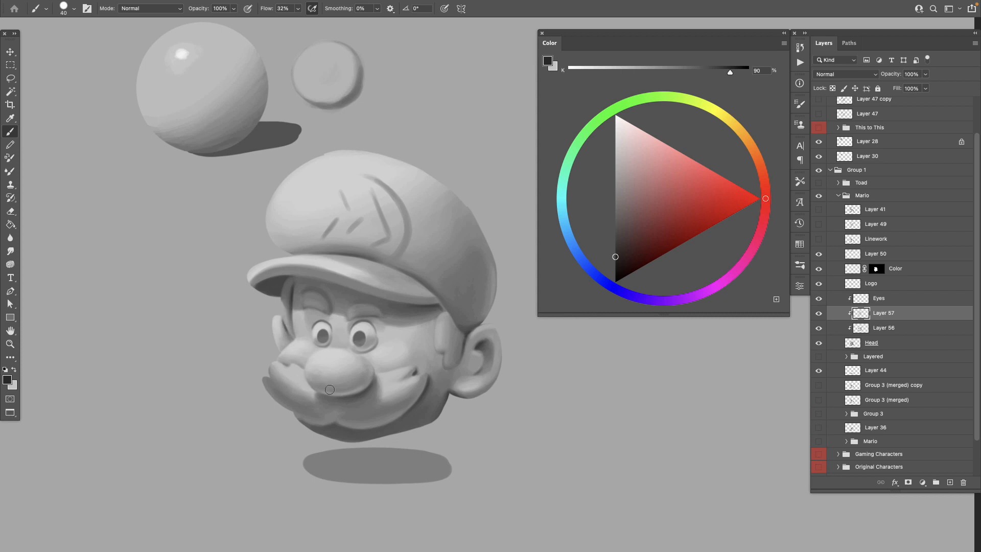
{"action": "left_click", "coordinate": [290, 323], "text": "alt"}
{"action": "left_click", "coordinate": [287, 335], "text": "alt"}
{"action": "left_click", "coordinate": [287, 320], "text": "alt"}
Define the far outer tip of the moustache with light and dark greys sampled around it
{"action": "left_click", "coordinate": [275, 379], "text": "alt"}
{"action": "left_click", "coordinate": [272, 384], "text": "alt"}
{"action": "left_click_drag", "start_coordinate": [267, 379], "coordinate": [287, 401]}
{"action": "left_click", "coordinate": [278, 380], "text": "alt"}
{"action": "left_click", "coordinate": [279, 379], "text": "alt"}
{"action": "left_click", "coordinate": [273, 384], "text": "alt"}
{"action": "left_click", "coordinate": [273, 373], "text": "alt"}
{"action": "left_click", "coordinate": [276, 380], "text": "alt"}
Shade the lower part of the moustache from its far side toward the near side with a 75% grey and 150 px brush
{"action": "key", "text": "bracketright"}
{"action": "key", "text": "bracketright"}
{"action": "key", "text": "bracketright"}
{"action": "key", "text": "bracketleft"}
{"action": "key", "text": "bracketleft"}
{"action": "key", "text": "bracketleft"}
{"action": "key", "text": "bracketleft"}
{"action": "key", "text": "bracketright"}
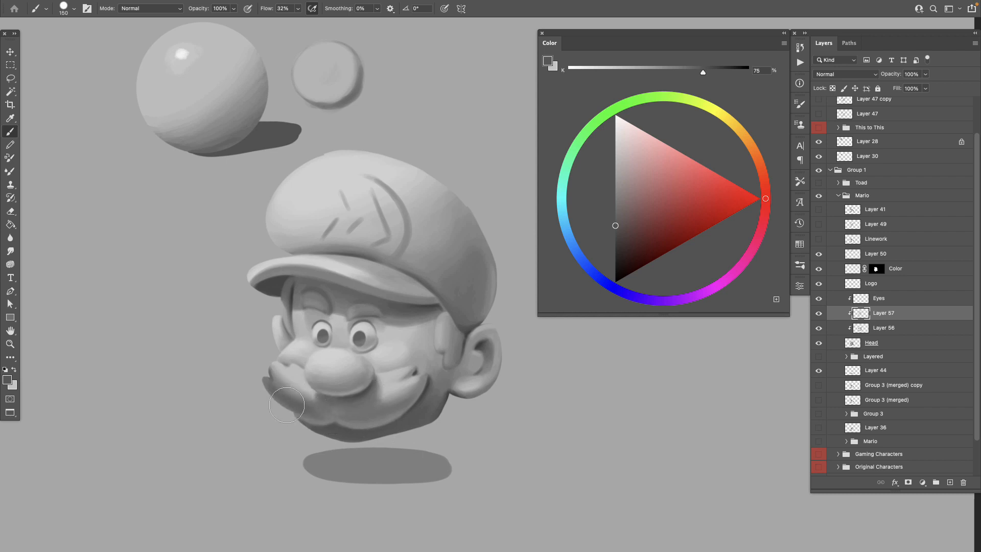
{"action": "mouse_move", "coordinate": [305, 417]}
{"action": "left_mouse_down"}
{"action": "mouse_move", "coordinate": [373, 417]}
{"action": "mouse_move", "coordinate": [319, 410]}
{"action": "mouse_move", "coordinate": [399, 408]}
{"action": "mouse_move", "coordinate": [347, 415]}
{"action": "mouse_move", "coordinate": [387, 411]}
{"action": "mouse_move", "coordinate": [359, 410]}
{"action": "mouse_move", "coordinate": [399, 404]}
{"action": "mouse_move", "coordinate": [329, 410]}
{"action": "mouse_move", "coordinate": [414, 399]}
{"action": "mouse_move", "coordinate": [363, 412]}
{"action": "mouse_move", "coordinate": [404, 397]}
{"action": "mouse_move", "coordinate": [360, 402]}
{"action": "mouse_move", "coordinate": [420, 389]}
{"action": "mouse_move", "coordinate": [348, 413]}
{"action": "mouse_move", "coordinate": [372, 408]}
{"action": "mouse_move", "coordinate": [311, 411]}
{"action": "mouse_move", "coordinate": [415, 395]}
{"action": "mouse_move", "coordinate": [345, 416]}
{"action": "mouse_move", "coordinate": [402, 400]}
{"action": "mouse_move", "coordinate": [370, 412]}
{"action": "mouse_move", "coordinate": [390, 413]}
{"action": "mouse_move", "coordinate": [417, 398]}
{"action": "mouse_move", "coordinate": [372, 417]}
{"action": "mouse_move", "coordinate": [408, 398]}
{"action": "mouse_move", "coordinate": [391, 422]}
{"action": "left_mouse_up"}
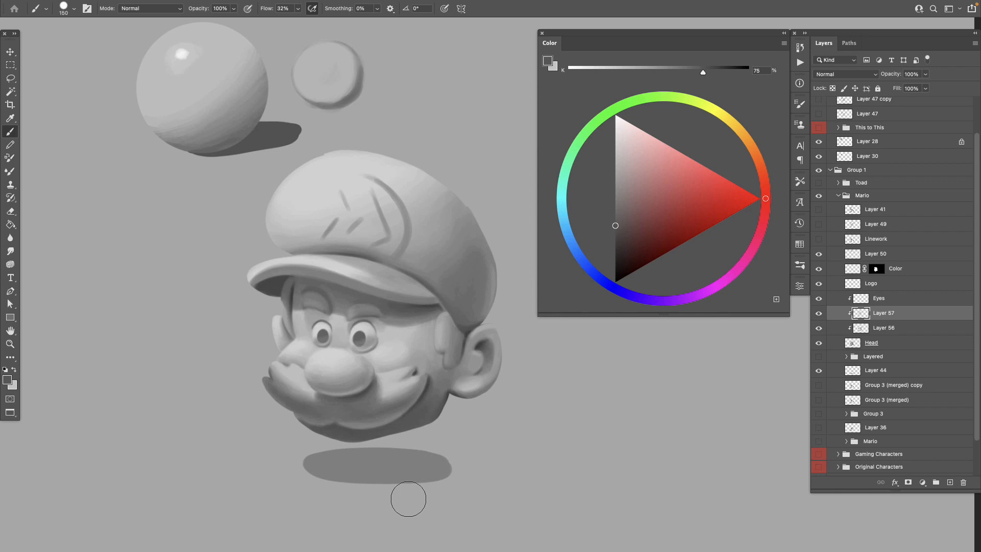
Touch up the upper contour of the moustache's far end with a 60 px brush and sampled greys down to 51%
{"action": "left_click", "coordinate": [274, 370], "text": "alt"}
{"action": "key", "text": "bracketleft"}
{"action": "key", "text": "bracketleft"}
{"action": "key", "text": "bracketleft"}
{"action": "key", "text": "bracketleft"}
{"action": "left_click", "coordinate": [271, 363], "text": "alt"}
{"action": "left_click_drag", "start_coordinate": [472, 460], "coordinate": [457, 464]}
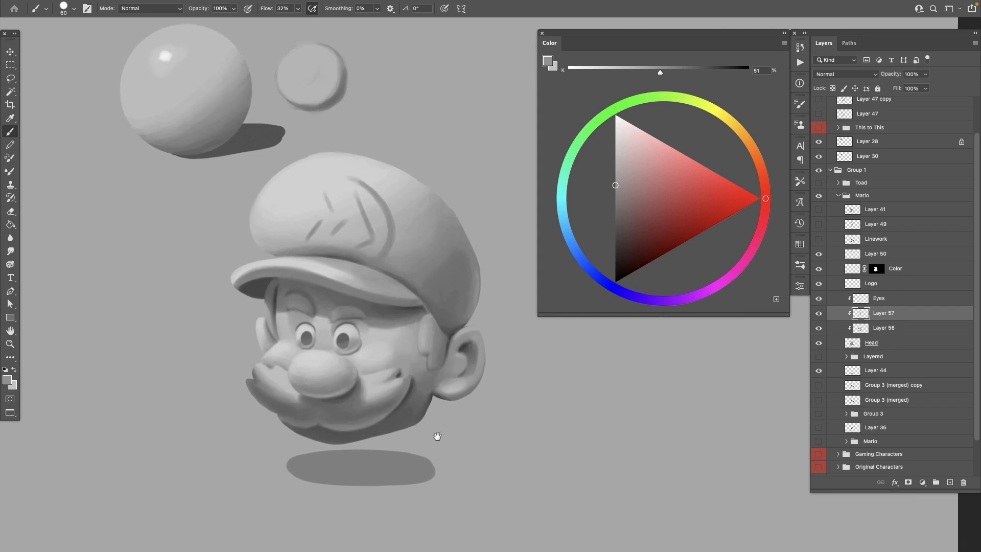
Darken the underside of the nose with a 78% grey and 200 px brush, blending it upward with a sampled 56% grey
{"action": "left_click", "coordinate": [349, 398], "text": "alt"}
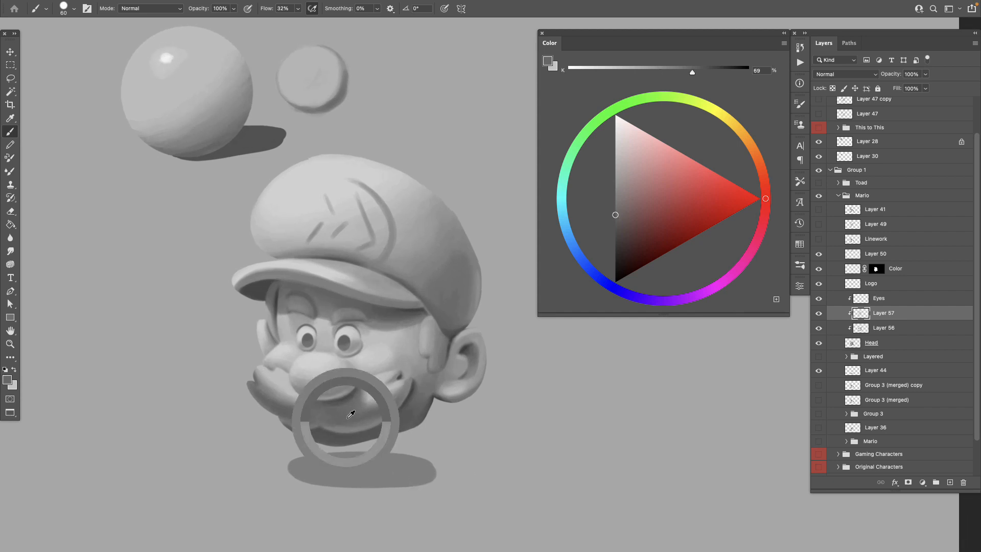
{"action": "key", "text": "bracketright"}
{"action": "key", "text": "bracketright"}
{"action": "key", "text": "bracketright"}
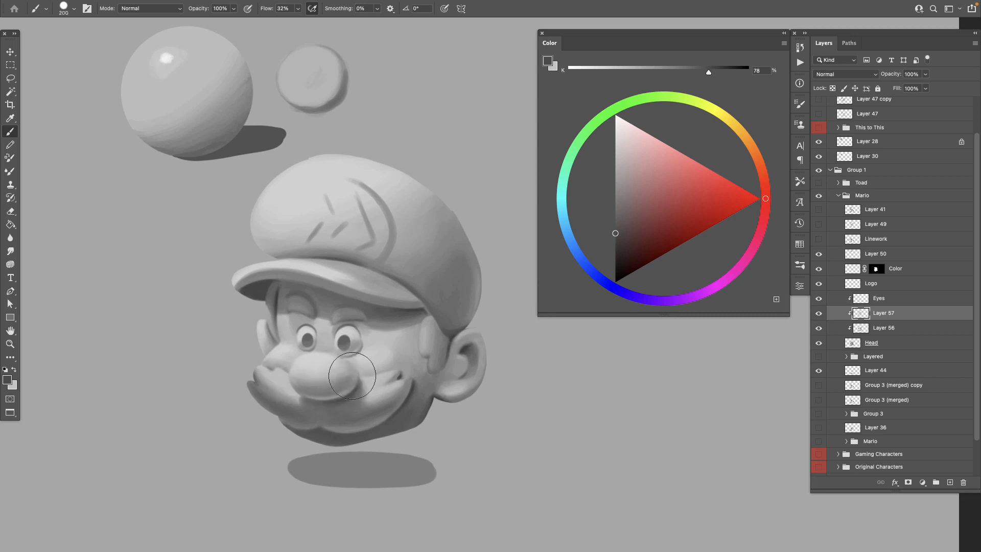
{"action": "mouse_move", "coordinate": [341, 380]}
{"action": "left_mouse_down"}
{"action": "mouse_move", "coordinate": [352, 375]}
{"action": "mouse_move", "coordinate": [343, 393]}
{"action": "mouse_move", "coordinate": [334, 388]}
{"action": "left_mouse_up"}
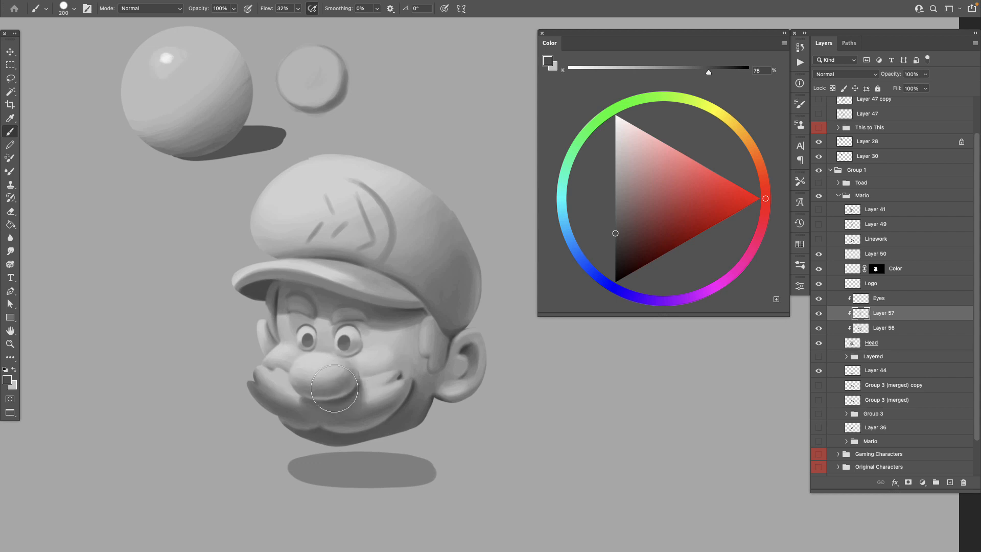
{"action": "left_click", "coordinate": [337, 378], "text": "alt"}
{"action": "mouse_move", "coordinate": [448, 456]}
{"action": "left_mouse_down"}
{"action": "mouse_move", "coordinate": [462, 441]}
{"action": "mouse_move", "coordinate": [459, 452]}
{"action": "left_mouse_up"}
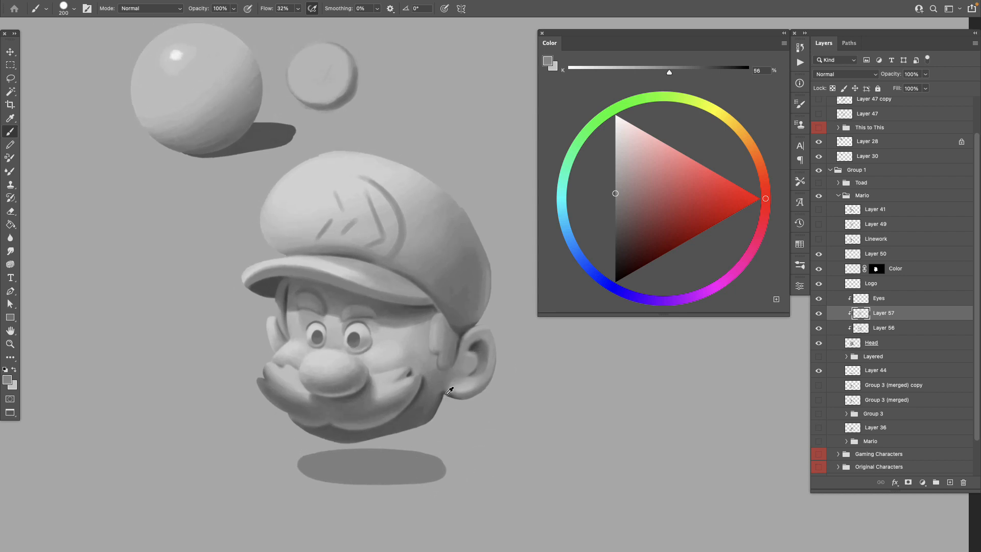
Blend the shadow on the chin beneath the moustache with an 81% grey and a 90 px brush, and sample a light nose grey
{"action": "left_click", "coordinate": [333, 426], "text": "alt"}
{"action": "key", "text": "bracketleft"}
{"action": "key", "text": "bracketleft"}
{"action": "key", "text": "bracketleft"}
{"action": "key", "text": "bracketleft"}
{"action": "key", "text": "bracketleft"}
{"action": "left_click", "coordinate": [320, 427], "text": "alt"}
{"action": "mouse_move", "coordinate": [320, 428]}
{"action": "left_mouse_down"}
{"action": "mouse_move", "coordinate": [367, 434]}
{"action": "mouse_move", "coordinate": [329, 435]}
{"action": "mouse_move", "coordinate": [358, 439]}
{"action": "mouse_move", "coordinate": [405, 435]}
{"action": "left_mouse_up"}
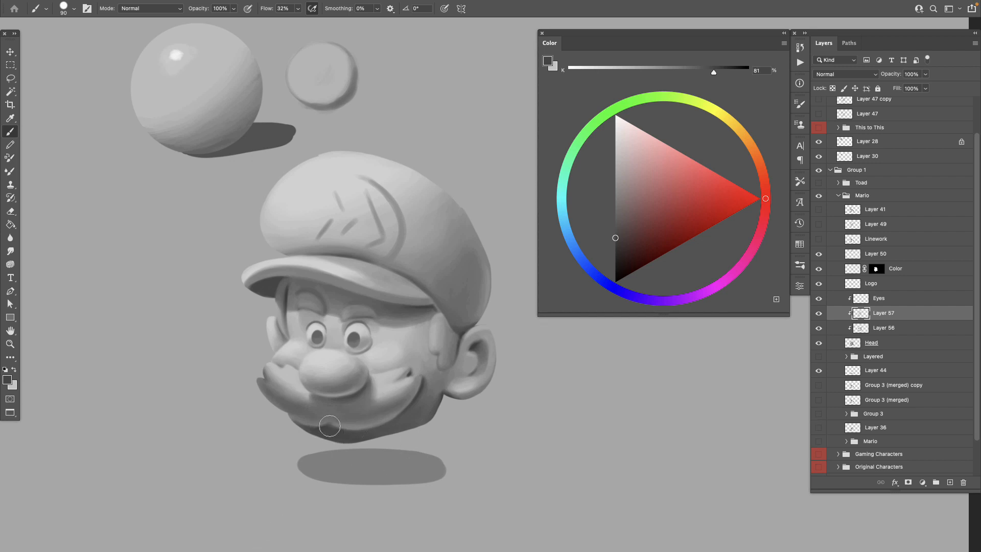
{"action": "left_click", "coordinate": [338, 356], "text": "alt"}
Identify the ground shadow on Layer 44, widen it with Free Transform and place it slightly lower beneath the head
{"action": "left_click", "coordinate": [879, 378]}
{"action": "left_click", "coordinate": [819, 370]}
{"action": "left_click", "coordinate": [818, 370]}
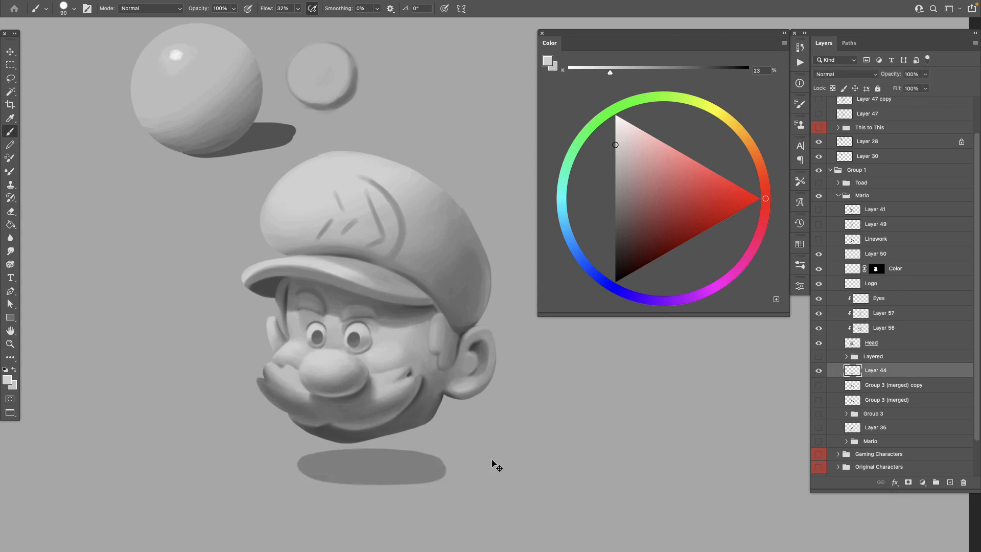
{"action": "key", "text": "ctrl+t"}
{"action": "left_click_drag", "start_coordinate": [371, 449], "coordinate": [317, 474]}
{"action": "mouse_move", "coordinate": [447, 453]}
{"action": "left_mouse_down"}
{"action": "mouse_move", "coordinate": [480, 439]}
{"action": "mouse_move", "coordinate": [451, 477]}
{"action": "mouse_move", "coordinate": [445, 471]}
{"action": "left_mouse_up"}
{"action": "key", "text": "Return"}
{"action": "key", "text": "b"}
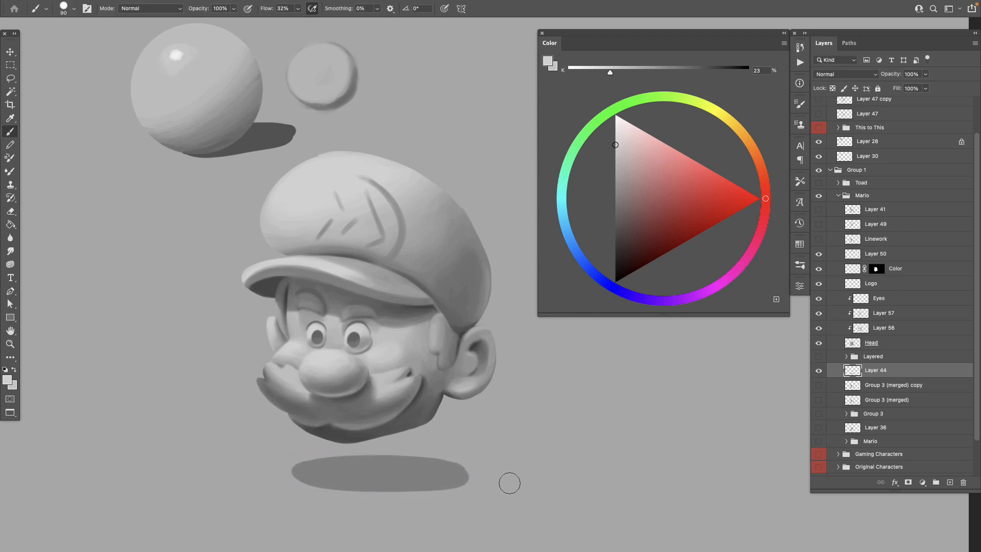
Soften the ground shadow's outline with its own 58% grey and the 90 px brush, and lock Layer 44's transparent pixels
{"action": "left_click", "coordinate": [413, 462], "text": "alt"}
{"action": "mouse_move", "coordinate": [340, 459]}
{"action": "left_mouse_down"}
{"action": "mouse_move", "coordinate": [295, 473]}
{"action": "mouse_move", "coordinate": [335, 487]}
{"action": "mouse_move", "coordinate": [422, 491]}
{"action": "mouse_move", "coordinate": [461, 486]}
{"action": "mouse_move", "coordinate": [464, 473]}
{"action": "mouse_move", "coordinate": [360, 457]}
{"action": "mouse_move", "coordinate": [411, 457]}
{"action": "mouse_move", "coordinate": [295, 468]}
{"action": "mouse_move", "coordinate": [327, 482]}
{"action": "mouse_move", "coordinate": [294, 469]}
{"action": "mouse_move", "coordinate": [332, 485]}
{"action": "mouse_move", "coordinate": [363, 483]}
{"action": "mouse_move", "coordinate": [342, 487]}
{"action": "mouse_move", "coordinate": [459, 483]}
{"action": "mouse_move", "coordinate": [453, 463]}
{"action": "mouse_move", "coordinate": [308, 461]}
{"action": "mouse_move", "coordinate": [332, 458]}
{"action": "mouse_move", "coordinate": [290, 468]}
{"action": "mouse_move", "coordinate": [330, 484]}
{"action": "mouse_move", "coordinate": [473, 482]}
{"action": "mouse_move", "coordinate": [342, 463]}
{"action": "mouse_move", "coordinate": [445, 468]}
{"action": "mouse_move", "coordinate": [315, 465]}
{"action": "mouse_move", "coordinate": [366, 454]}
{"action": "mouse_move", "coordinate": [411, 474]}
{"action": "mouse_move", "coordinate": [327, 479]}
{"action": "mouse_move", "coordinate": [340, 480]}
{"action": "mouse_move", "coordinate": [417, 480]}
{"action": "mouse_move", "coordinate": [406, 461]}
{"action": "mouse_move", "coordinate": [424, 461]}
{"action": "mouse_move", "coordinate": [347, 458]}
{"action": "mouse_move", "coordinate": [462, 467]}
{"action": "mouse_move", "coordinate": [414, 456]}
{"action": "mouse_move", "coordinate": [460, 474]}
{"action": "mouse_move", "coordinate": [407, 488]}
{"action": "mouse_move", "coordinate": [455, 482]}
{"action": "mouse_move", "coordinate": [338, 487]}
{"action": "mouse_move", "coordinate": [354, 488]}
{"action": "mouse_move", "coordinate": [293, 470]}
{"action": "mouse_move", "coordinate": [391, 459]}
{"action": "mouse_move", "coordinate": [419, 477]}
{"action": "mouse_move", "coordinate": [328, 480]}
{"action": "mouse_move", "coordinate": [409, 486]}
{"action": "mouse_move", "coordinate": [395, 476]}
{"action": "mouse_move", "coordinate": [434, 478]}
{"action": "left_mouse_up"}
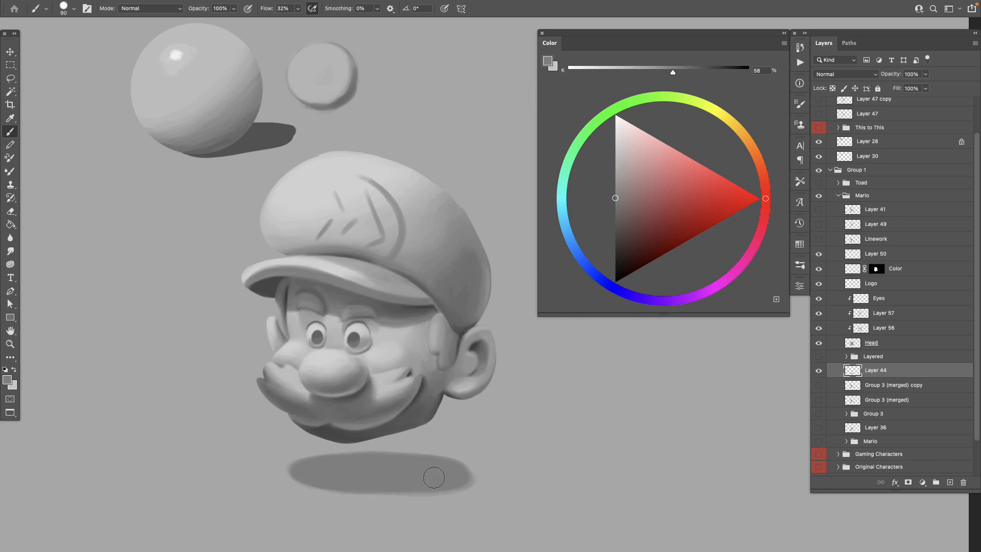
{"action": "left_click", "coordinate": [832, 88]}
Paint a darker grey into the ground shadow beneath the head with a 250 px brush
{"action": "left_click", "coordinate": [618, 218]}
{"action": "key", "text": "bracketright"}
{"action": "key", "text": "bracketright"}
{"action": "key", "text": "bracketright"}
{"action": "key", "text": "bracketright"}
{"action": "key", "text": "bracketright"}
{"action": "key", "text": "bracketright"}
{"action": "mouse_move", "coordinate": [337, 467]}
{"action": "left_mouse_down"}
{"action": "mouse_move", "coordinate": [372, 476]}
{"action": "mouse_move", "coordinate": [366, 471]}
{"action": "mouse_move", "coordinate": [376, 465]}
{"action": "mouse_move", "coordinate": [334, 479]}
{"action": "mouse_move", "coordinate": [355, 466]}
{"action": "mouse_move", "coordinate": [384, 475]}
{"action": "mouse_move", "coordinate": [366, 464]}
{"action": "mouse_move", "coordinate": [349, 479]}
{"action": "mouse_move", "coordinate": [373, 464]}
{"action": "mouse_move", "coordinate": [407, 462]}
{"action": "mouse_move", "coordinate": [401, 474]}
{"action": "mouse_move", "coordinate": [429, 475]}
{"action": "left_mouse_up"}
Blend the ground shadow from its dark core toward a lighter end on the ear side with sampled greys
{"action": "left_click", "coordinate": [362, 462], "text": "alt"}
{"action": "left_click", "coordinate": [372, 479], "text": "alt"}
{"action": "left_click", "coordinate": [409, 475], "text": "alt"}
{"action": "left_click", "coordinate": [404, 471], "text": "alt"}
{"action": "left_click", "coordinate": [490, 466], "text": "alt"}
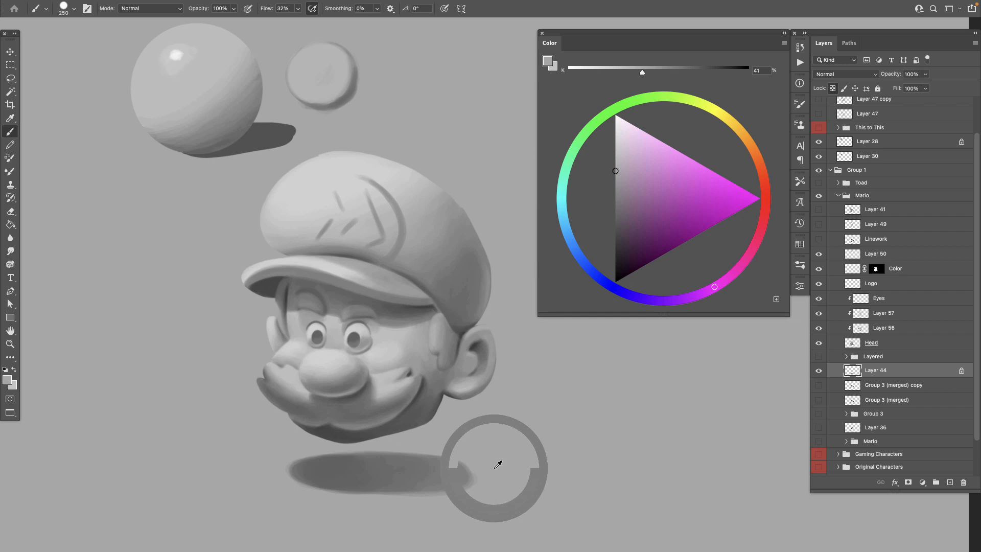
{"action": "left_click", "coordinate": [422, 465], "text": "alt"}
{"action": "left_click", "coordinate": [414, 467], "text": "alt"}
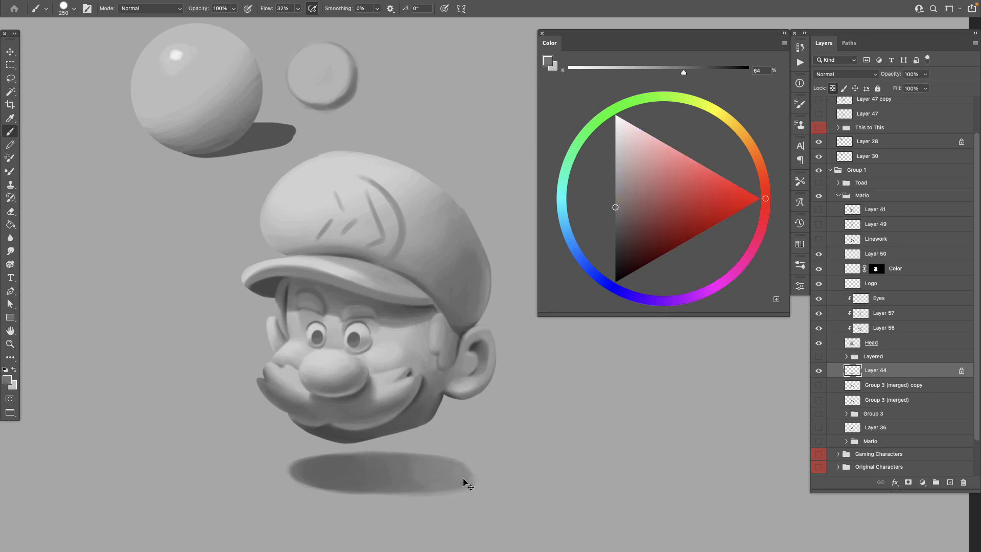
Enlarge the ground shadow to about 110% with Free Transform and pull its upper corner on the ear side up and slightly inward
{"action": "key", "text": "ctrl+t"}
{"action": "left_click_drag", "start_coordinate": [388, 471], "coordinate": [299, 462]}
{"action": "left_click_drag", "start_coordinate": [484, 446], "coordinate": [499, 470]}
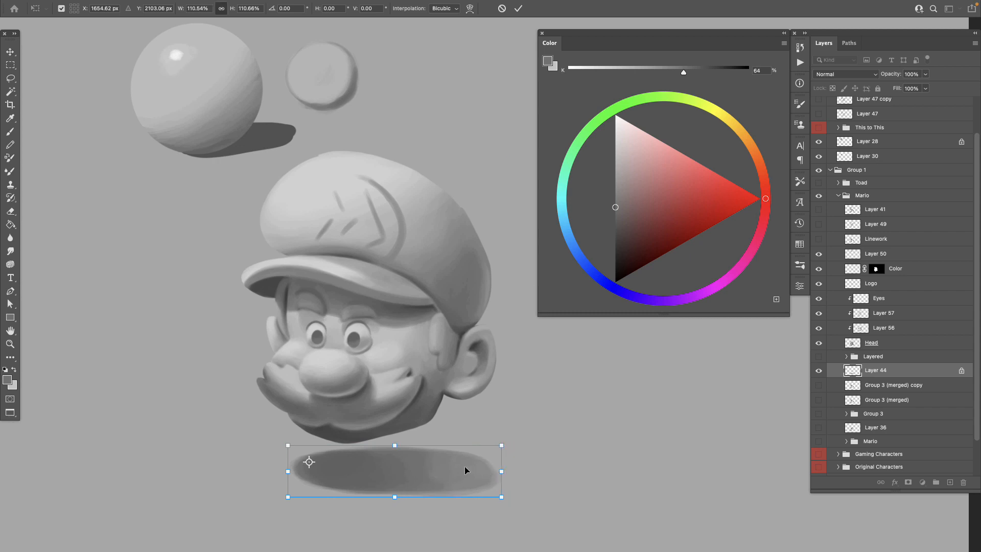
{"action": "right_click", "coordinate": [476, 472]}
{"action": "left_click", "coordinate": [504, 350]}
{"action": "left_click_drag", "start_coordinate": [501, 445], "coordinate": [495, 438]}
{"action": "key", "text": "Return"}
{"action": "key", "text": "b"}
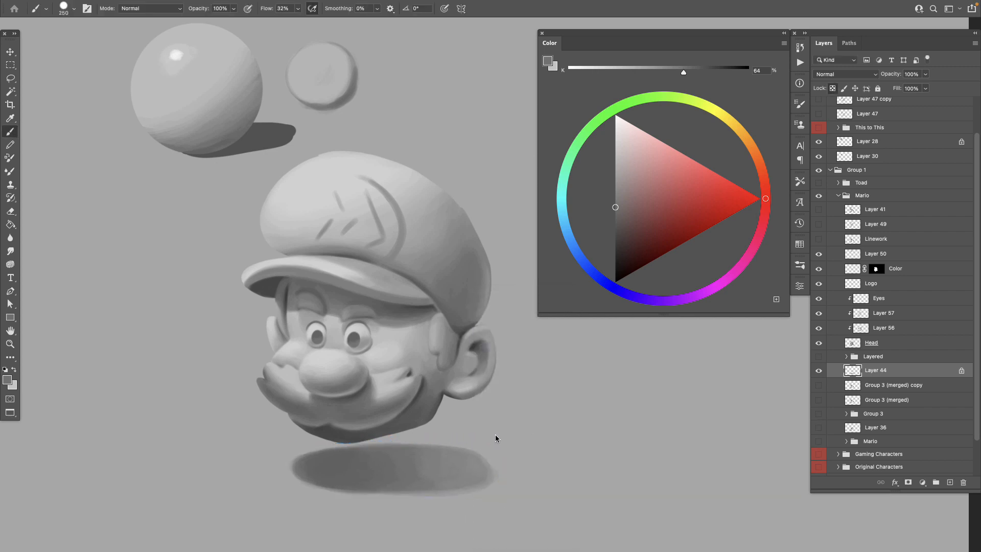
Smooth the tones of the reshaped ground shadow with the 250 px brush, using 41% and 68% greys and sampled values between
{"action": "left_click", "coordinate": [491, 462], "text": "alt"}
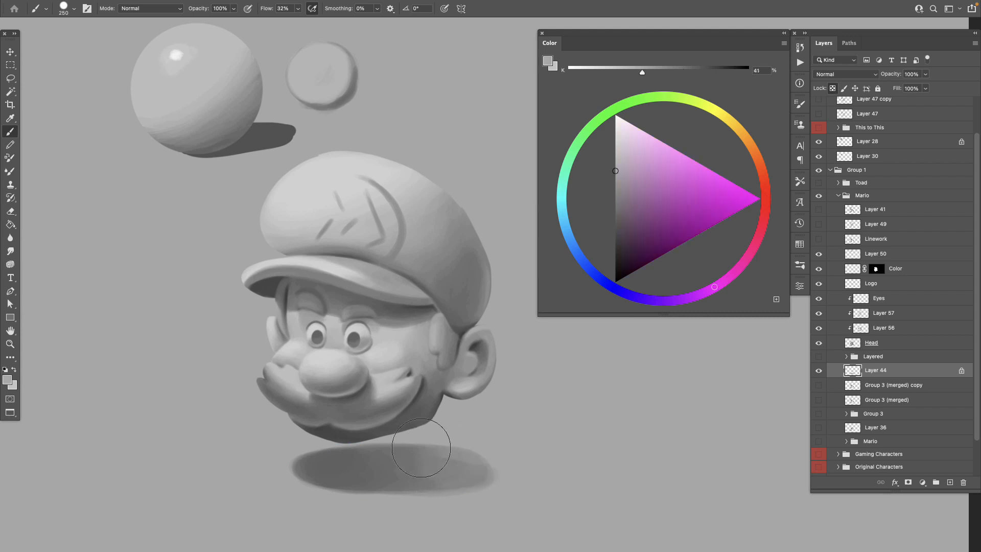
{"action": "mouse_move", "coordinate": [394, 449]}
{"action": "left_mouse_down"}
{"action": "mouse_move", "coordinate": [434, 469]}
{"action": "mouse_move", "coordinate": [449, 462]}
{"action": "mouse_move", "coordinate": [421, 448]}
{"action": "left_mouse_up"}
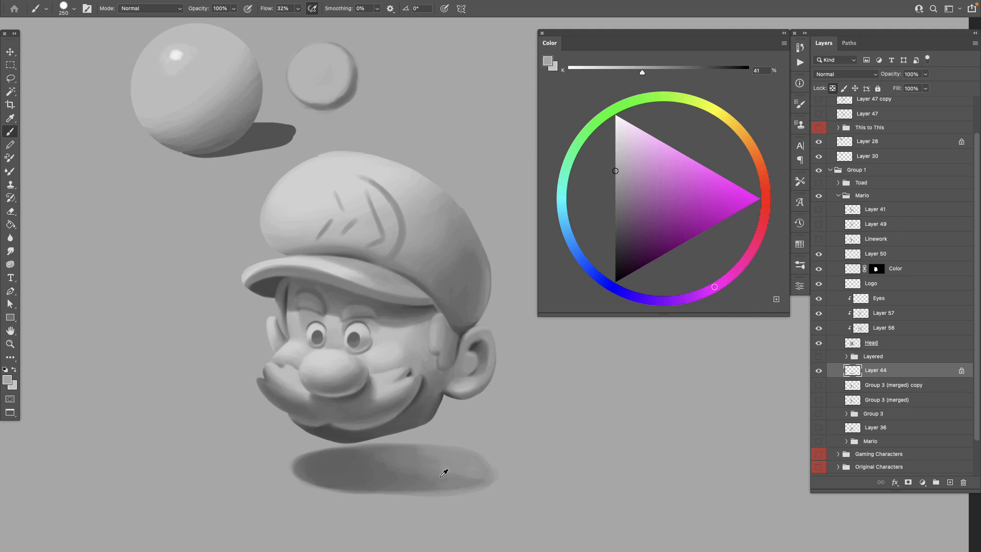
{"action": "left_click", "coordinate": [415, 472], "text": "alt"}
{"action": "left_click", "coordinate": [352, 463], "text": "alt"}
{"action": "mouse_move", "coordinate": [352, 463]}
{"action": "left_mouse_down"}
{"action": "mouse_move", "coordinate": [380, 461]}
{"action": "mouse_move", "coordinate": [352, 453]}
{"action": "mouse_move", "coordinate": [372, 475]}
{"action": "mouse_move", "coordinate": [462, 479]}
{"action": "left_mouse_up"}
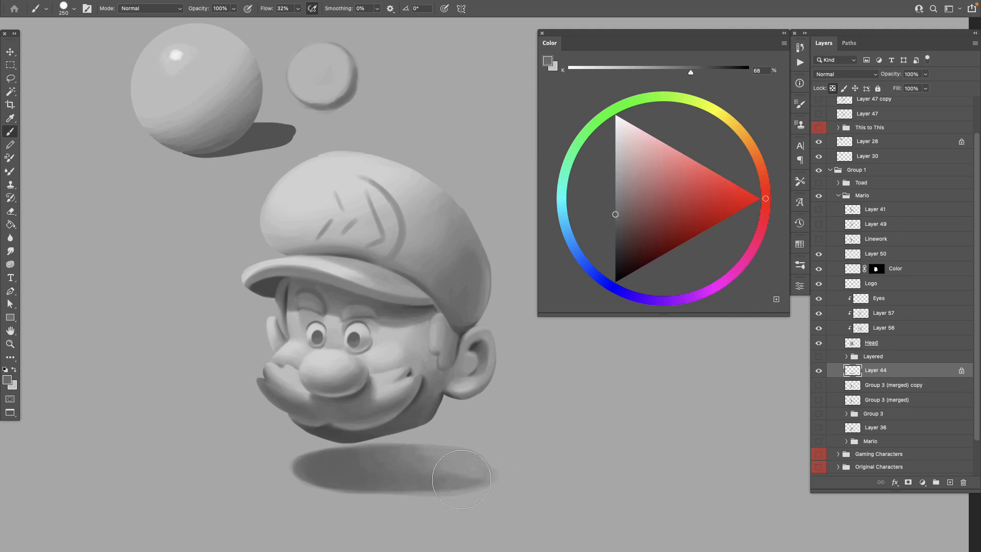
{"action": "left_click", "coordinate": [422, 453], "text": "alt"}
{"action": "left_click", "coordinate": [383, 478], "text": "alt"}
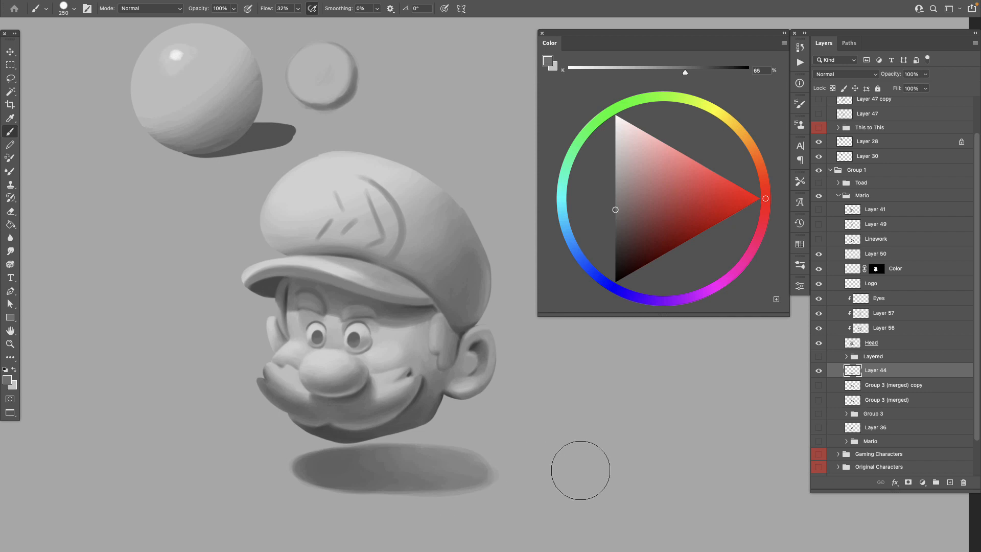
Add a layer mask to Layer 44 and fade the ground shadow's lower edge with black and a 250 px brush
{"action": "left_click", "coordinate": [908, 481]}
{"action": "key", "text": "bracketleft"}
{"action": "key", "text": "bracketleft"}
{"action": "key", "text": "bracketleft"}
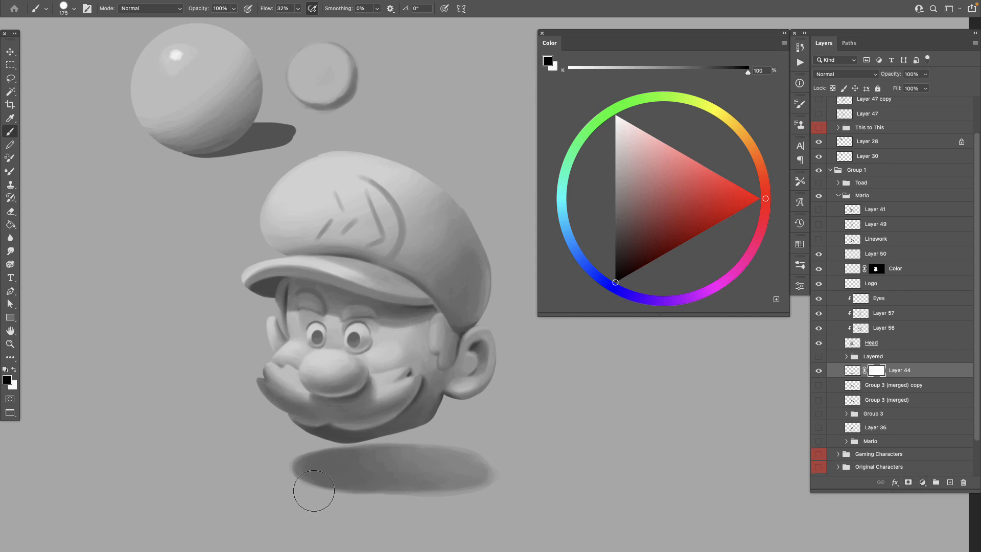
{"action": "key", "text": "bracketright"}
{"action": "key", "text": "bracketright"}
{"action": "key", "text": "bracketright"}
{"action": "left_click_drag", "start_coordinate": [376, 495], "coordinate": [409, 491]}
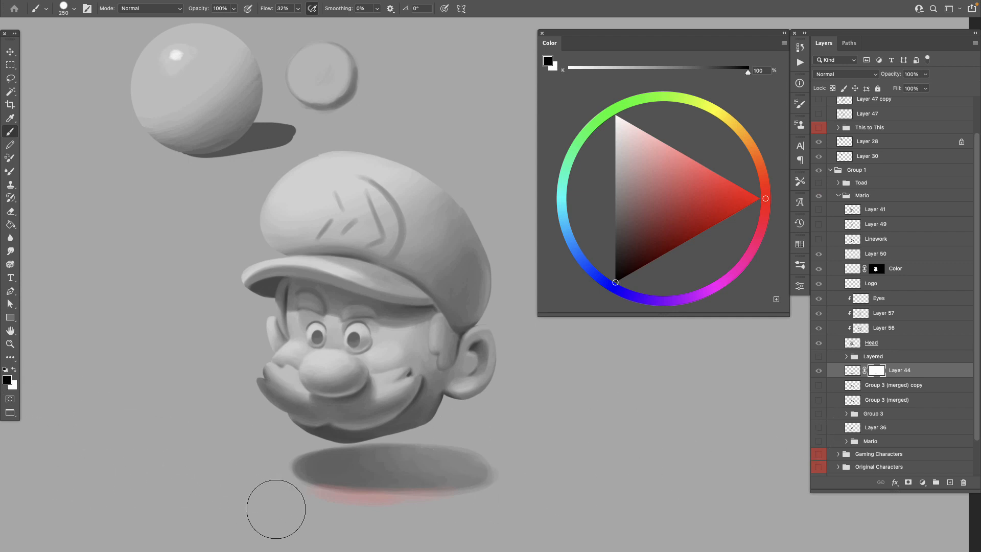
{"action": "mouse_move", "coordinate": [282, 522]}
{"action": "left_mouse_down"}
{"action": "mouse_move", "coordinate": [319, 520]}
{"action": "mouse_move", "coordinate": [332, 506]}
{"action": "mouse_move", "coordinate": [311, 491]}
{"action": "mouse_move", "coordinate": [386, 496]}
{"action": "mouse_move", "coordinate": [316, 488]}
{"action": "mouse_move", "coordinate": [383, 498]}
{"action": "left_mouse_up"}
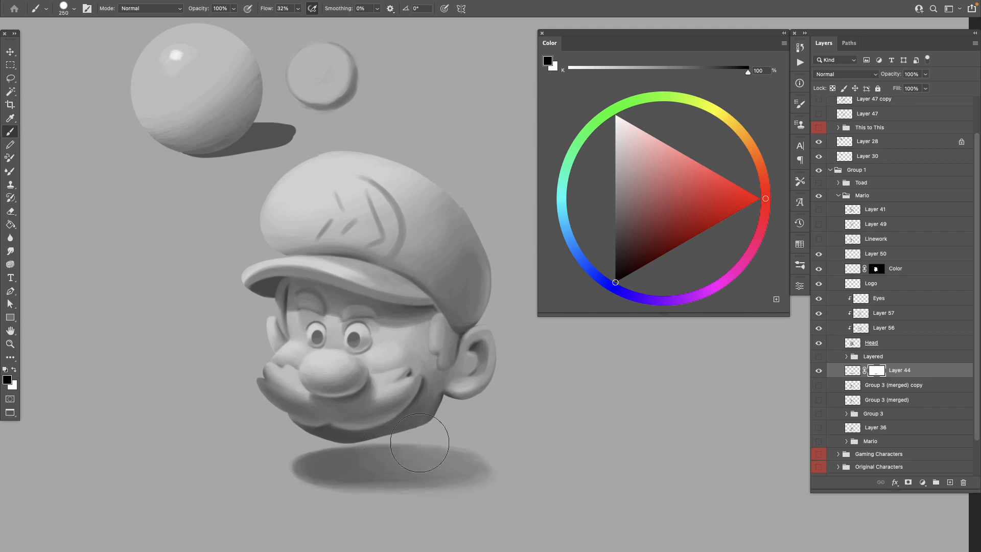
Compare the ground shadow with its layer mask disabled and enabled
{"action": "right_click", "coordinate": [880, 373]}
{"action": "left_click", "coordinate": [897, 380]}
{"action": "right_click", "coordinate": [877, 370]}
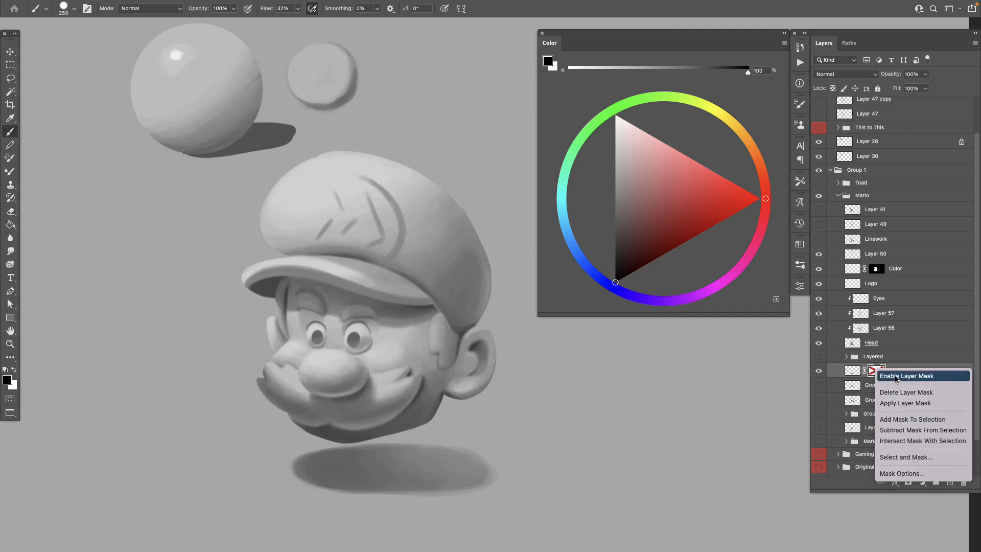
{"action": "left_click", "coordinate": [896, 376]}
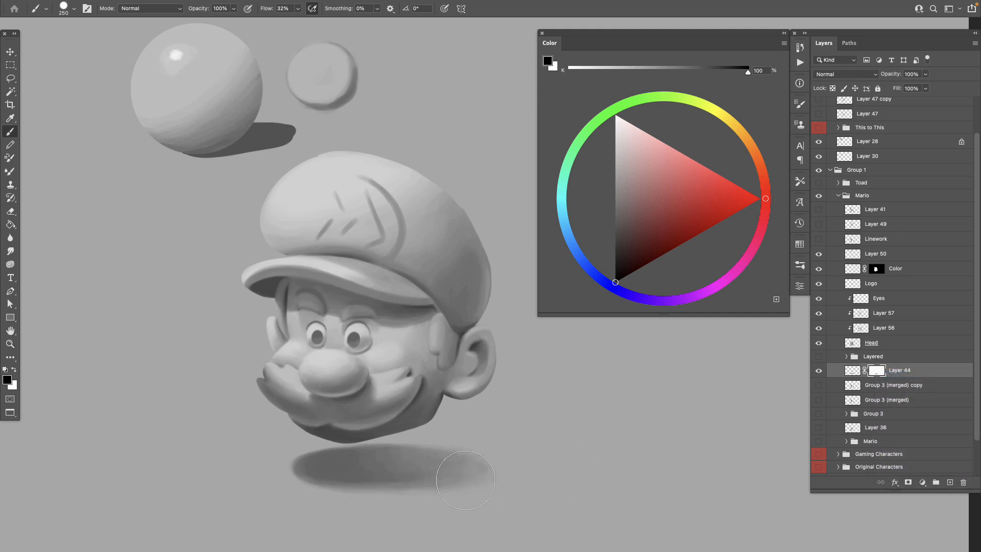
Fade the ear-side end of the ground shadow on its mask with black and reduce the brush to 150 px
{"action": "mouse_move", "coordinate": [432, 465]}
{"action": "left_mouse_down"}
{"action": "mouse_move", "coordinate": [478, 485]}
{"action": "mouse_move", "coordinate": [486, 462]}
{"action": "mouse_move", "coordinate": [476, 460]}
{"action": "mouse_move", "coordinate": [475, 480]}
{"action": "mouse_move", "coordinate": [462, 440]}
{"action": "mouse_move", "coordinate": [494, 453]}
{"action": "left_mouse_up"}
{"action": "key", "text": "bracketleft"}
{"action": "key", "text": "bracketleft"}
{"action": "key", "text": "bracketleft"}
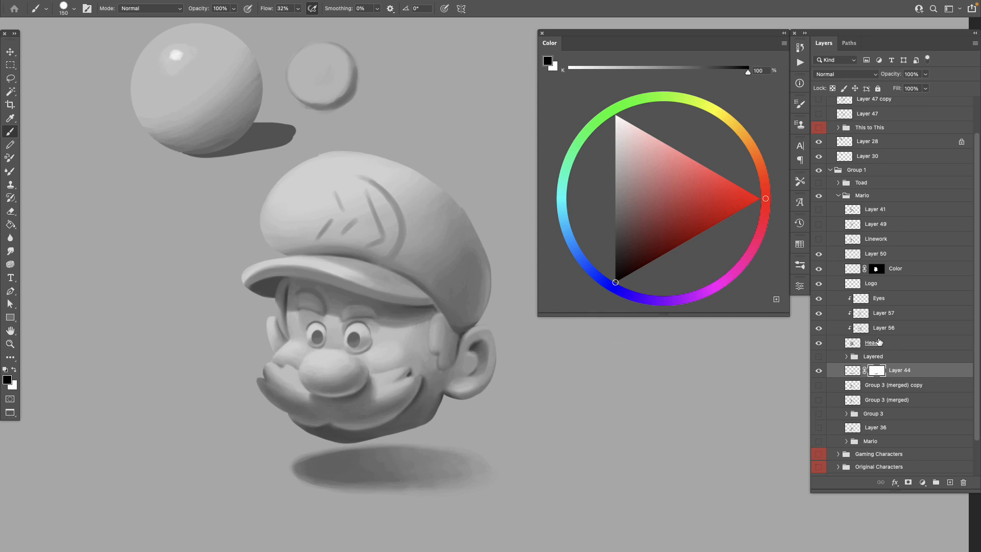
Add a new clipped layer above Layer 57, move Layer 44 directly beneath Head, and select the Layered group
{"action": "left_click", "coordinate": [889, 303]}
{"action": "left_click", "coordinate": [895, 318]}
{"action": "left_click", "coordinate": [949, 482]}
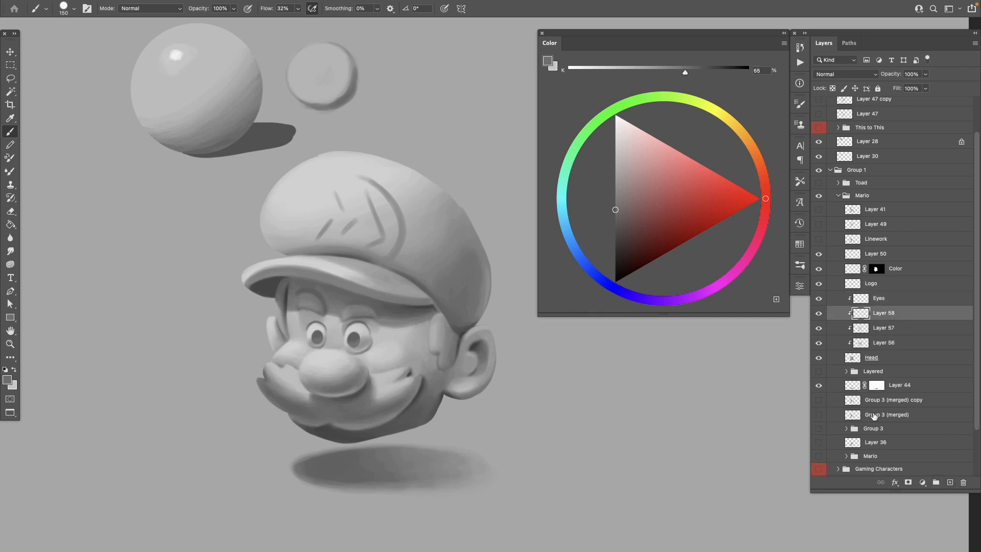
{"action": "left_click_drag", "start_coordinate": [890, 387], "coordinate": [888, 374]}
{"action": "left_click", "coordinate": [883, 387]}
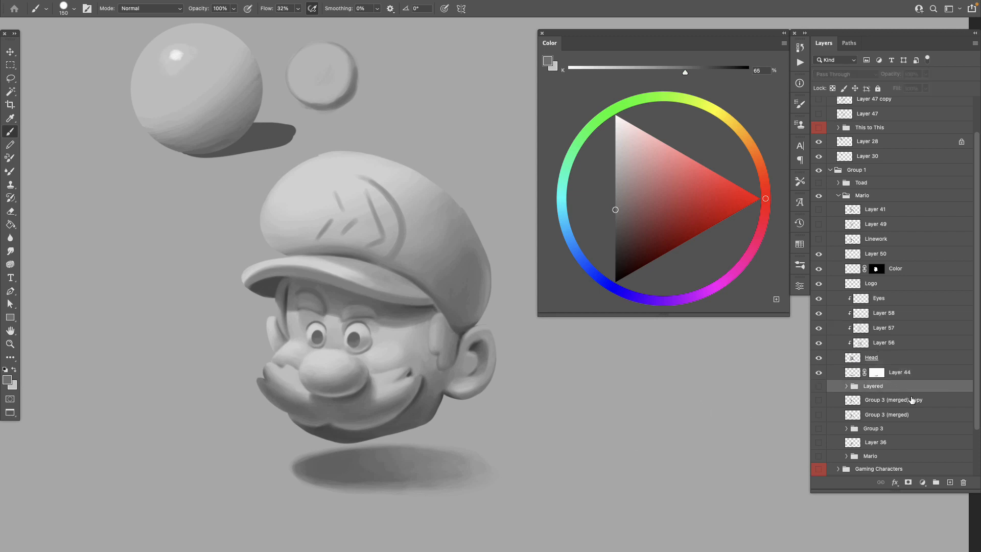
Add a new layer beneath Layer 44 and paint a pale pool of light around the ground shadow with a 400 px brush
{"action": "left_click", "coordinate": [946, 483]}
{"action": "mouse_move", "coordinate": [664, 482]}
{"action": "left_mouse_down"}
{"action": "mouse_move", "coordinate": [492, 482]}
{"action": "mouse_move", "coordinate": [436, 446]}
{"action": "left_mouse_up"}
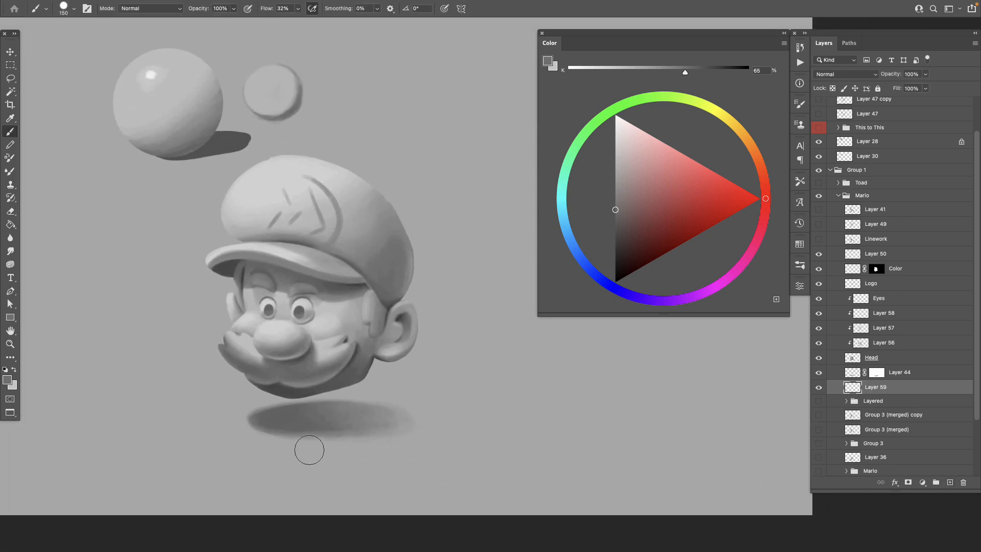
{"action": "left_click", "coordinate": [323, 316], "text": "alt"}
{"action": "key", "text": "bracketright"}
{"action": "key", "text": "bracketright"}
{"action": "key", "text": "bracketright"}
{"action": "key", "text": "bracketright"}
{"action": "mouse_move", "coordinate": [339, 431]}
{"action": "left_mouse_down"}
{"action": "mouse_move", "coordinate": [232, 436]}
{"action": "mouse_move", "coordinate": [402, 435]}
{"action": "mouse_move", "coordinate": [283, 441]}
{"action": "mouse_move", "coordinate": [326, 428]}
{"action": "mouse_move", "coordinate": [228, 416]}
{"action": "mouse_move", "coordinate": [300, 418]}
{"action": "mouse_move", "coordinate": [272, 405]}
{"action": "mouse_move", "coordinate": [319, 404]}
{"action": "mouse_move", "coordinate": [230, 411]}
{"action": "mouse_move", "coordinate": [395, 409]}
{"action": "mouse_move", "coordinate": [269, 402]}
{"action": "mouse_move", "coordinate": [302, 403]}
{"action": "mouse_move", "coordinate": [272, 436]}
{"action": "mouse_move", "coordinate": [298, 438]}
{"action": "left_mouse_up"}
{"action": "left_click", "coordinate": [269, 440], "text": "alt"}
{"action": "mouse_move", "coordinate": [227, 443]}
{"action": "left_mouse_down"}
{"action": "mouse_move", "coordinate": [279, 450]}
{"action": "mouse_move", "coordinate": [379, 402]}
{"action": "mouse_move", "coordinate": [217, 413]}
{"action": "mouse_move", "coordinate": [195, 427]}
{"action": "mouse_move", "coordinate": [298, 460]}
{"action": "left_mouse_up"}
Spread and soften the light pool's outer edges into the background with sampled light grays
{"action": "left_click", "coordinate": [226, 391], "text": "alt"}
{"action": "left_click", "coordinate": [273, 445], "text": "alt"}
{"action": "mouse_move", "coordinate": [196, 442]}
{"action": "left_mouse_down"}
{"action": "mouse_move", "coordinate": [373, 452]}
{"action": "mouse_move", "coordinate": [245, 452]}
{"action": "mouse_move", "coordinate": [436, 445]}
{"action": "mouse_move", "coordinate": [325, 421]}
{"action": "mouse_move", "coordinate": [423, 400]}
{"action": "mouse_move", "coordinate": [314, 394]}
{"action": "mouse_move", "coordinate": [434, 419]}
{"action": "mouse_move", "coordinate": [436, 450]}
{"action": "mouse_move", "coordinate": [291, 455]}
{"action": "left_mouse_up"}
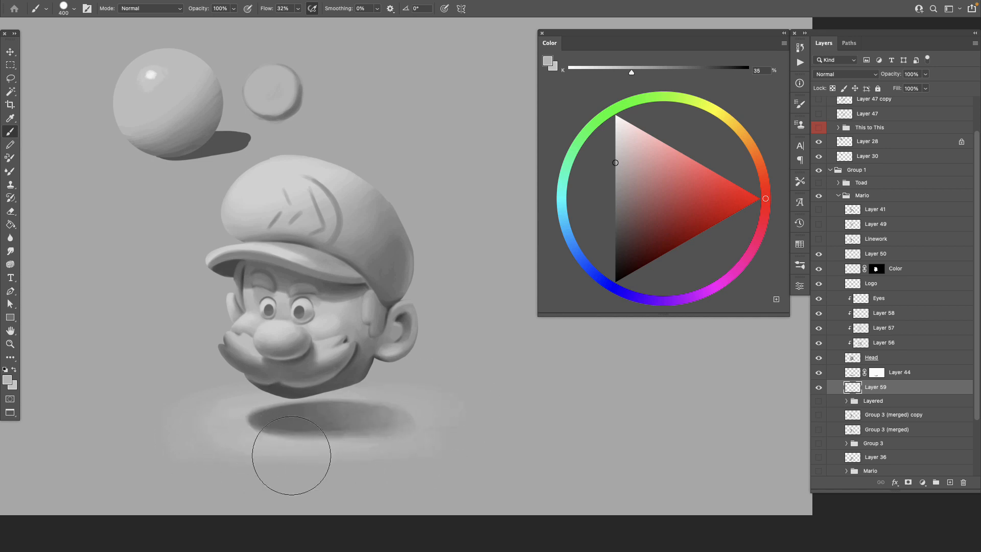
{"action": "left_click", "coordinate": [320, 454], "text": "alt"}
{"action": "left_click", "coordinate": [307, 445], "text": "alt"}
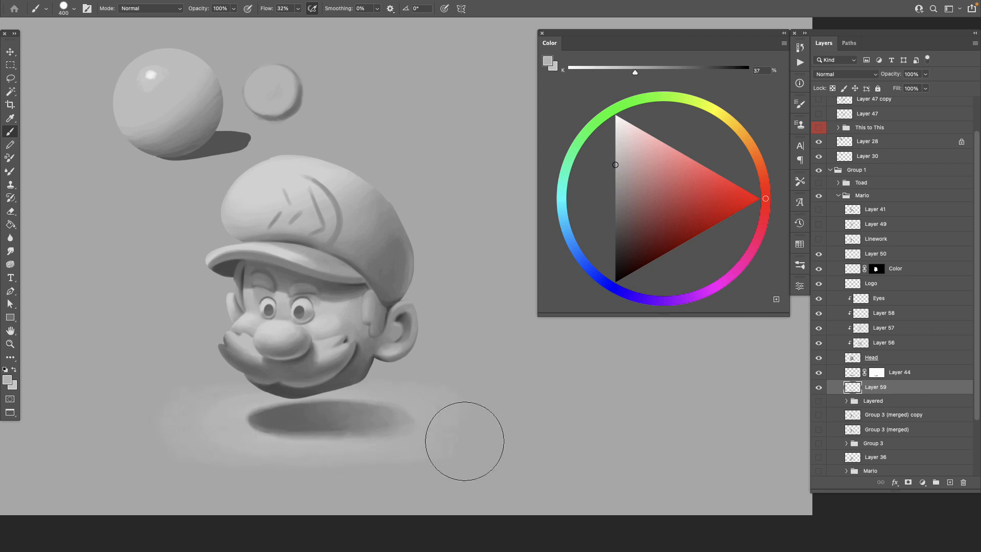
{"action": "left_click", "coordinate": [426, 408], "text": "alt"}
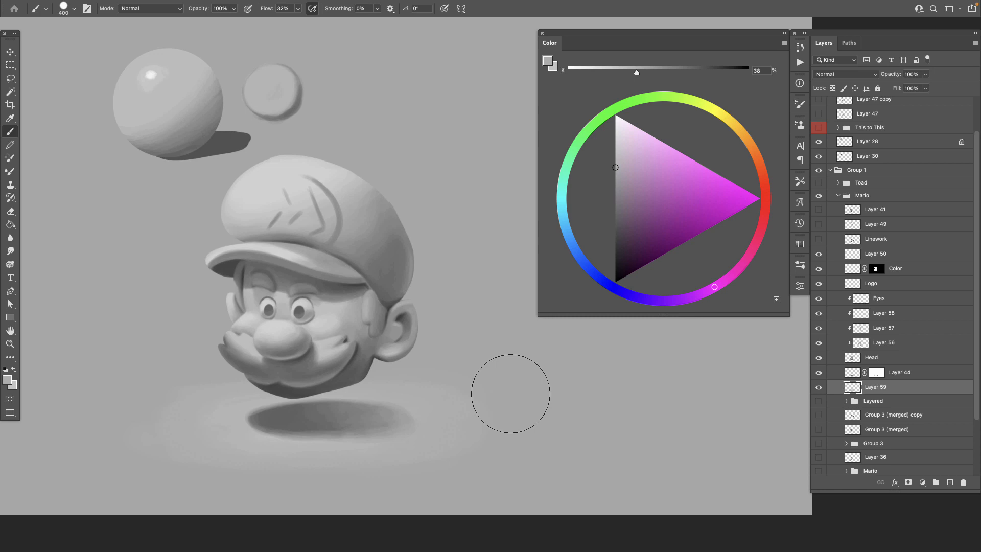
Free-transform Layer 59 to stretch the light pool wide across the ground beneath the head
{"action": "key", "text": "super+t"}
{"action": "left_click_drag", "start_coordinate": [307, 366], "coordinate": [308, 387]}
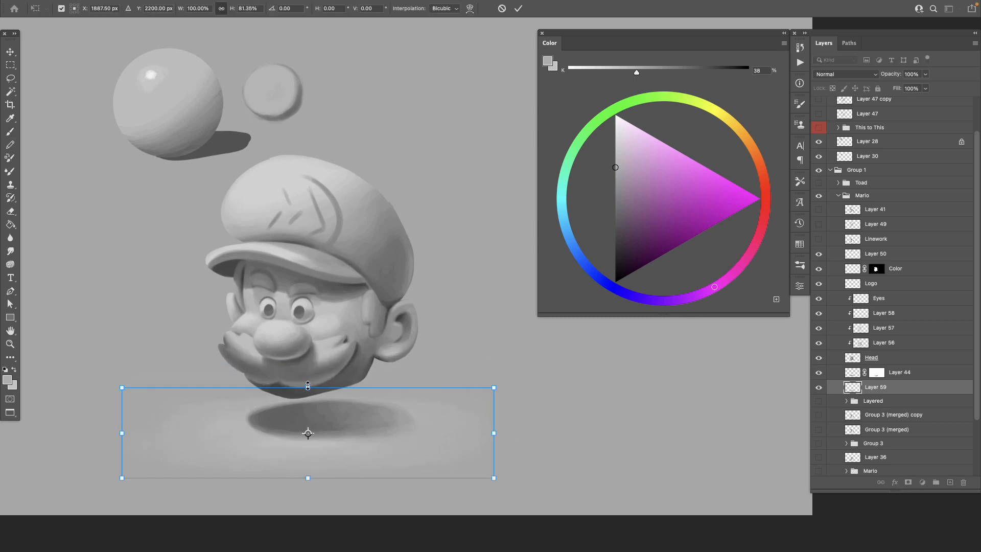
{"action": "left_click_drag", "start_coordinate": [494, 387], "coordinate": [579, 383]}
{"action": "left_click_drag", "start_coordinate": [307, 482], "coordinate": [306, 494]}
{"action": "key", "text": "Return"}
{"action": "key", "text": "b"}
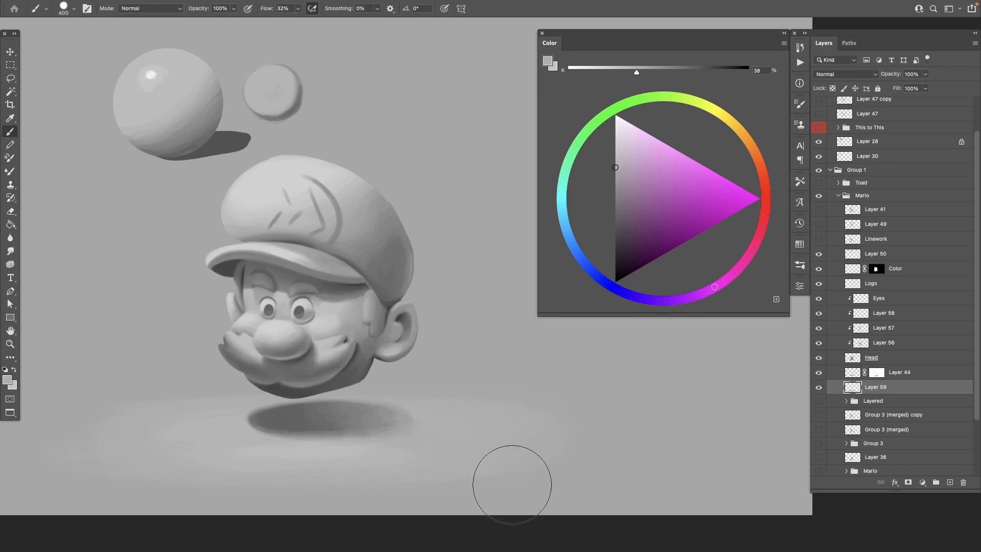
On Layer 58, refine the reflected light and dark shading along the underside of the jaw with a 150 px brush
{"action": "left_click", "coordinate": [887, 316]}
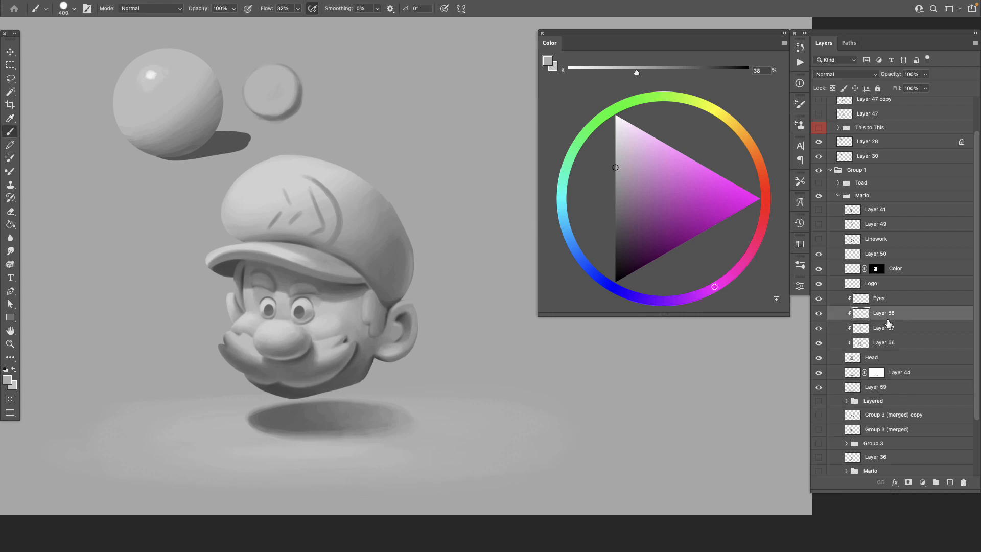
{"action": "left_click", "coordinate": [671, 489], "text": "ctrl"}
{"action": "key", "text": "Return"}
{"action": "left_click", "coordinate": [355, 386], "text": "alt"}
{"action": "key", "text": "bracketleft"}
{"action": "key", "text": "bracketleft"}
{"action": "key", "text": "bracketleft"}
{"action": "key", "text": "bracketleft"}
{"action": "key", "text": "bracketleft"}
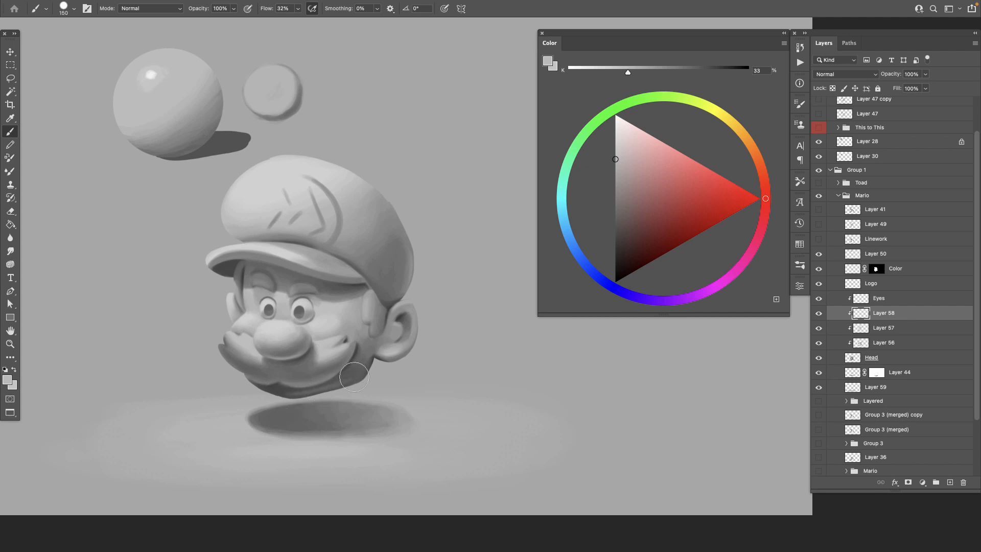
{"action": "left_click", "coordinate": [329, 389], "text": "alt"}
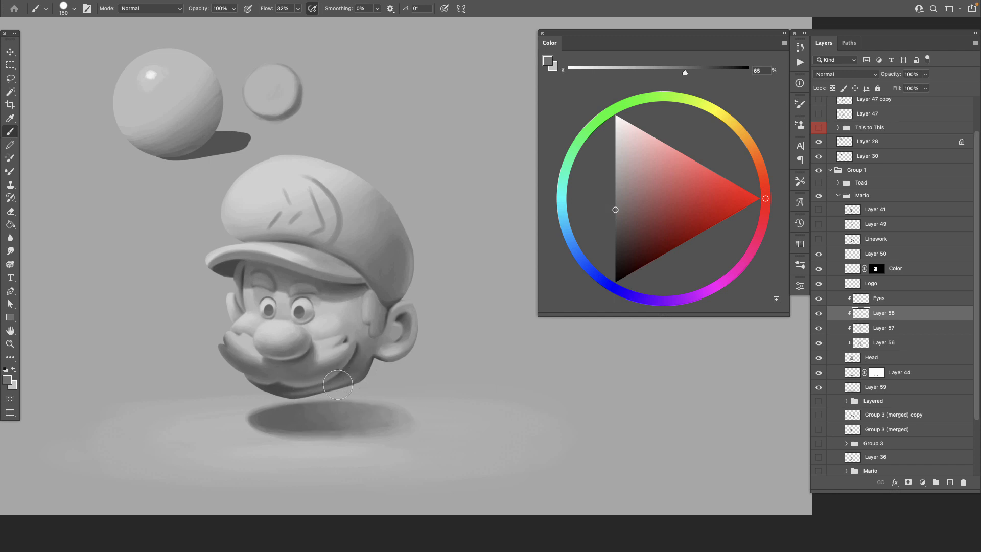
{"action": "left_click", "coordinate": [292, 389], "text": "alt"}
{"action": "left_click", "coordinate": [296, 395], "text": "alt"}
{"action": "mouse_move", "coordinate": [358, 429]}
{"action": "left_mouse_down"}
{"action": "mouse_move", "coordinate": [316, 431]}
{"action": "mouse_move", "coordinate": [549, 439]}
{"action": "left_mouse_up"}
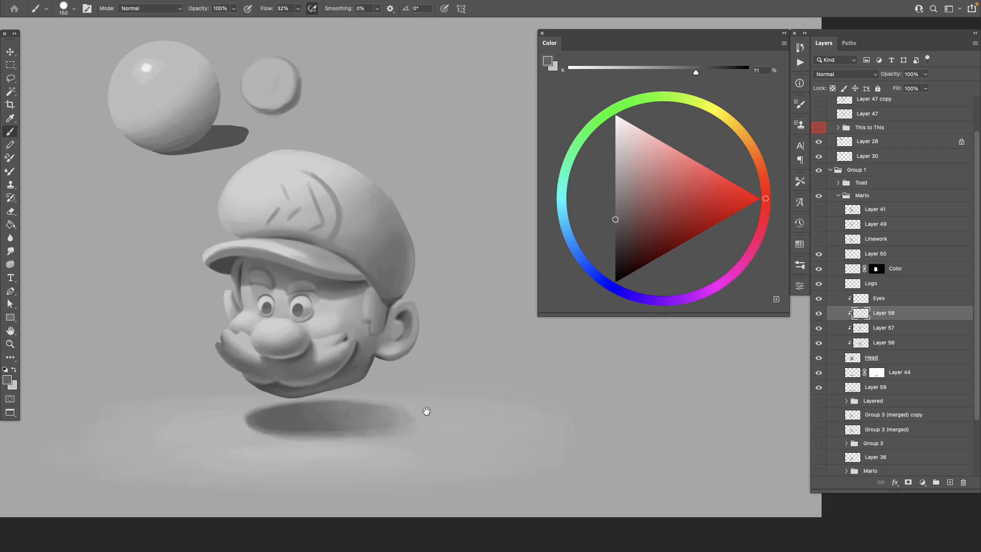
Select the Logo layer, check it hidden and shown, and turn on the Linework layer as a guide
{"action": "left_click", "coordinate": [881, 298]}
{"action": "left_click", "coordinate": [878, 287]}
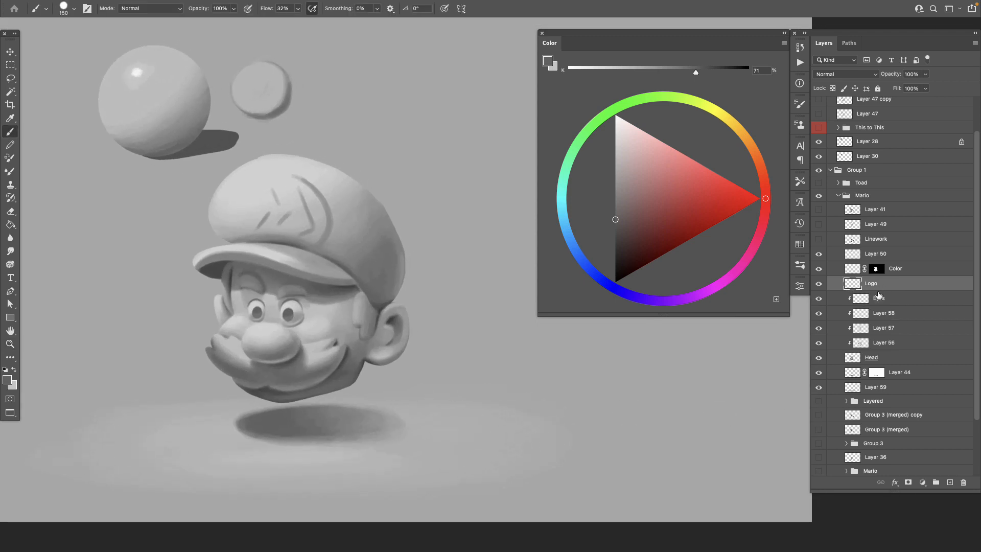
{"action": "left_click_drag", "start_coordinate": [322, 234], "coordinate": [319, 202]}
{"action": "left_click", "coordinate": [817, 283]}
{"action": "left_click", "coordinate": [818, 284]}
{"action": "left_click", "coordinate": [819, 239]}
Shade the M and its circular emblem along the linework with a 60 px brush and sampled grays, and hide Linework
{"action": "left_click", "coordinate": [262, 223], "text": "alt"}
{"action": "key", "text": "bracketleft"}
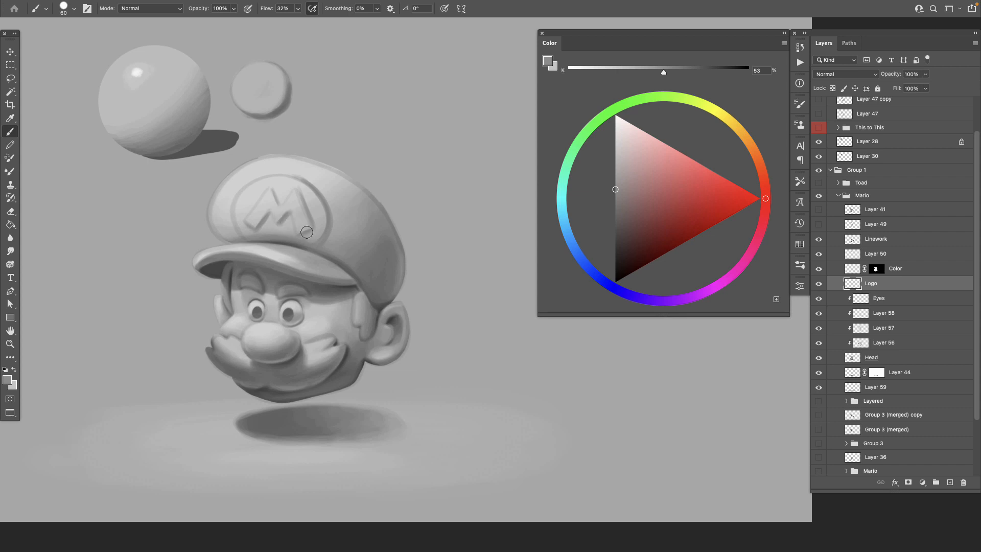
{"action": "left_click", "coordinate": [316, 252], "text": "alt"}
{"action": "left_click", "coordinate": [266, 199], "text": "alt"}
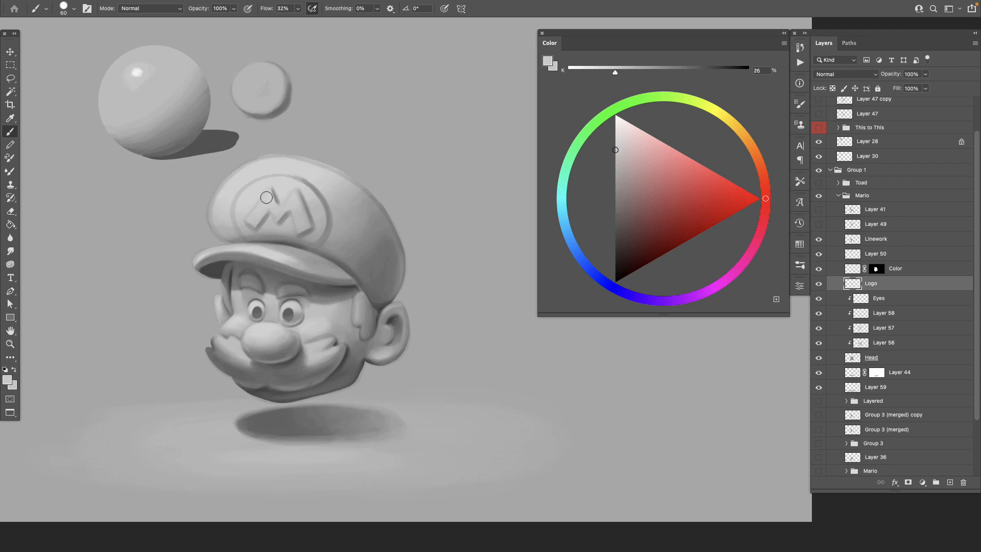
{"action": "left_click", "coordinate": [309, 217], "text": "alt"}
{"action": "left_click", "coordinate": [303, 200], "text": "alt"}
{"action": "left_click", "coordinate": [821, 239]}
{"action": "key", "text": "ctrl+z"}
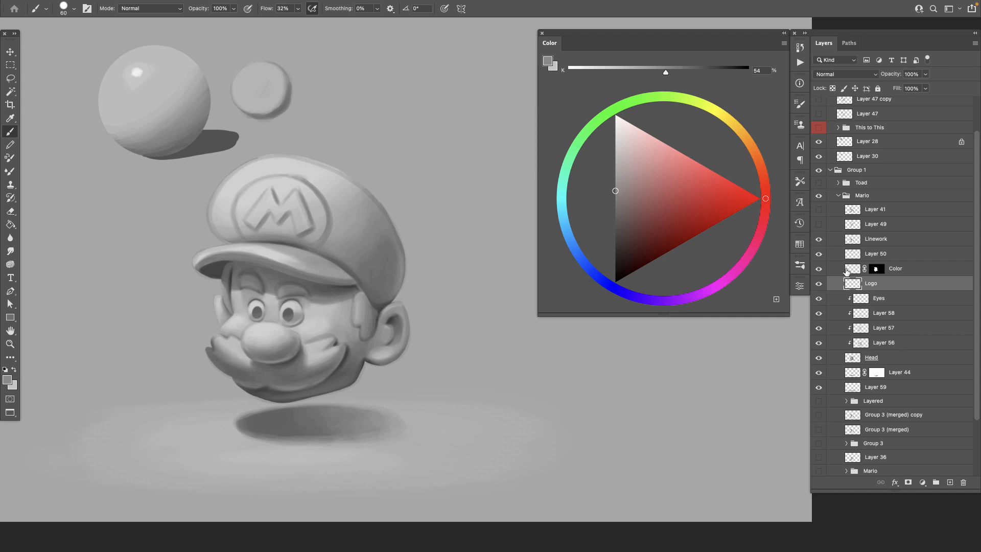
{"action": "left_click", "coordinate": [818, 239]}
Refine the lit side of the cap emblem beside the M with sampled light grays and the 60 px brush
{"action": "left_click", "coordinate": [244, 203], "text": "alt"}
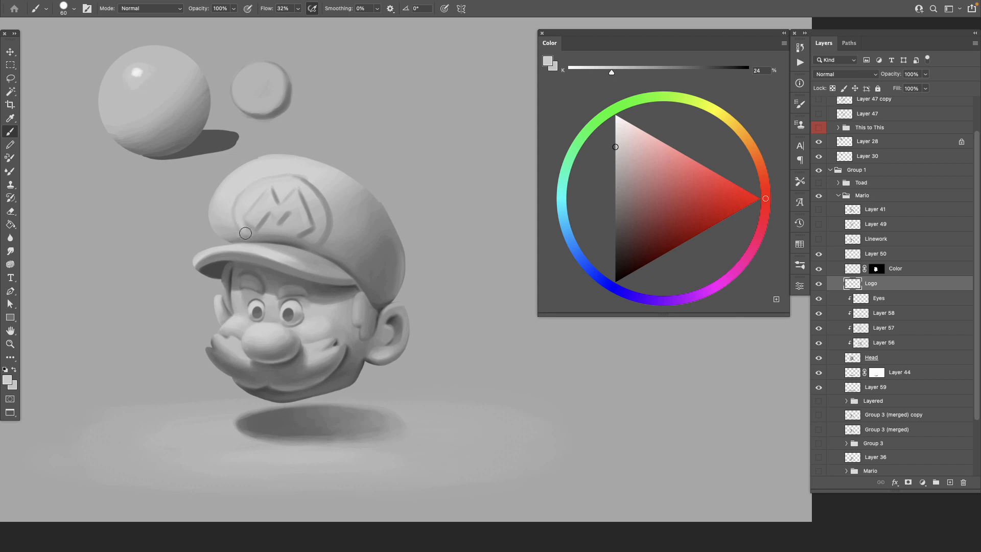
{"action": "left_click", "coordinate": [249, 200]}
{"action": "left_click", "coordinate": [245, 226], "text": "alt"}
{"action": "left_click", "coordinate": [247, 232], "text": "alt"}
{"action": "left_click", "coordinate": [239, 209], "text": "alt"}
{"action": "left_click", "coordinate": [230, 221], "text": "alt"}
Blend the lit cap surface around the emblem's rim with a 125 px brush and clip the Logo layer to the layers below
{"action": "key", "text": "bracketright"}
{"action": "key", "text": "bracketright"}
{"action": "key", "text": "bracketright"}
{"action": "key", "text": "bracketright"}
{"action": "key", "text": "bracketright"}
{"action": "left_click", "coordinate": [234, 194], "text": "alt"}
{"action": "left_click", "coordinate": [284, 181], "text": "alt"}
{"action": "mouse_move", "coordinate": [298, 169]}
{"action": "left_mouse_down"}
{"action": "mouse_move", "coordinate": [323, 174]}
{"action": "mouse_move", "coordinate": [240, 174]}
{"action": "mouse_move", "coordinate": [258, 167]}
{"action": "left_mouse_up"}
{"action": "key", "text": "super+alt+g"}
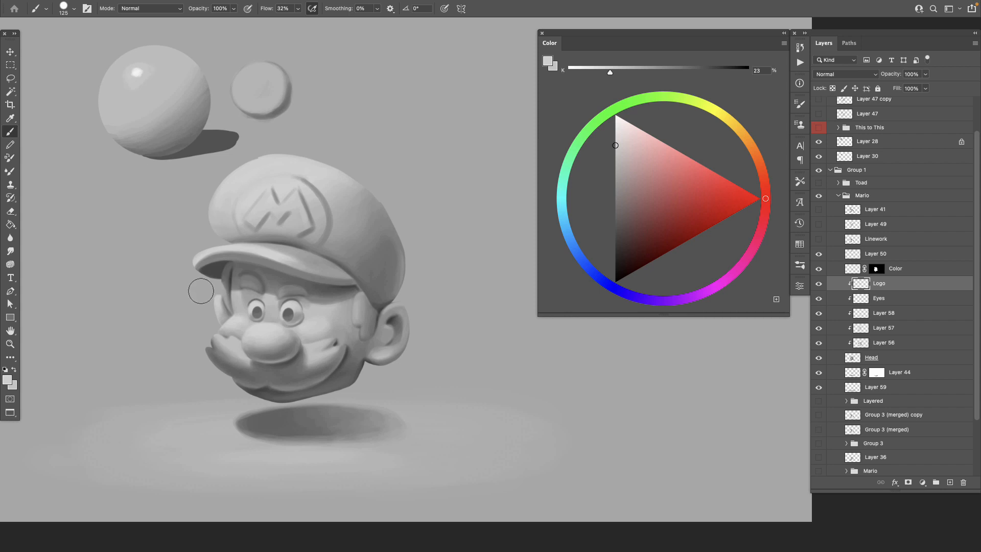
Blend the emblem's face with sampled grays and shade the M's inner strokes with a 60 px brush
{"action": "left_click", "coordinate": [235, 225], "text": "alt"}
{"action": "left_click", "coordinate": [302, 218], "text": "alt"}
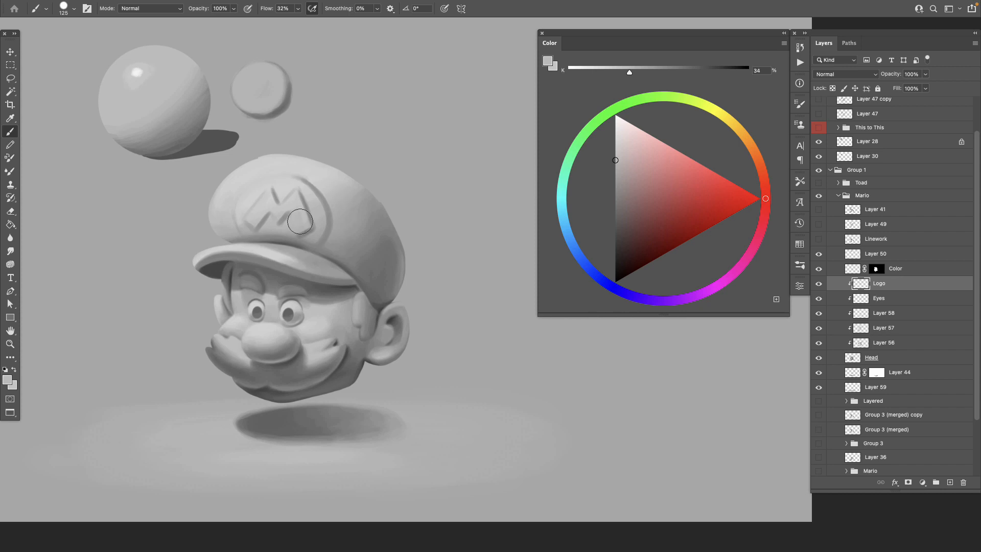
{"action": "left_click", "coordinate": [308, 195], "text": "alt"}
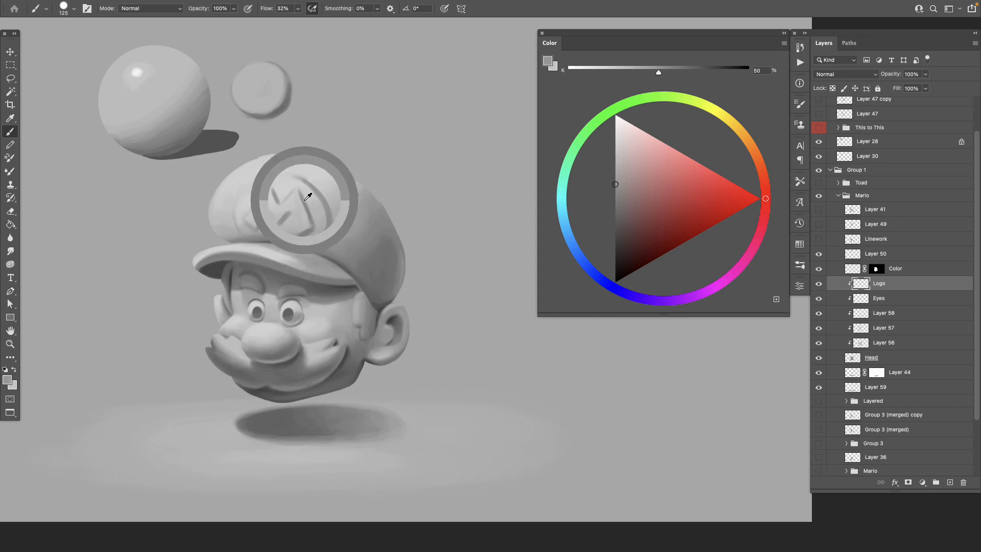
{"action": "key", "text": "bracketleft"}
{"action": "key", "text": "bracketleft"}
{"action": "key", "text": "bracketleft"}
{"action": "key", "text": "bracketleft"}
{"action": "key", "text": "bracketleft"}
{"action": "mouse_move", "coordinate": [303, 198]}
{"action": "left_mouse_down"}
{"action": "mouse_move", "coordinate": [314, 230]}
{"action": "mouse_move", "coordinate": [299, 190]}
{"action": "mouse_move", "coordinate": [298, 226]}
{"action": "mouse_move", "coordinate": [274, 220]}
{"action": "left_mouse_up"}
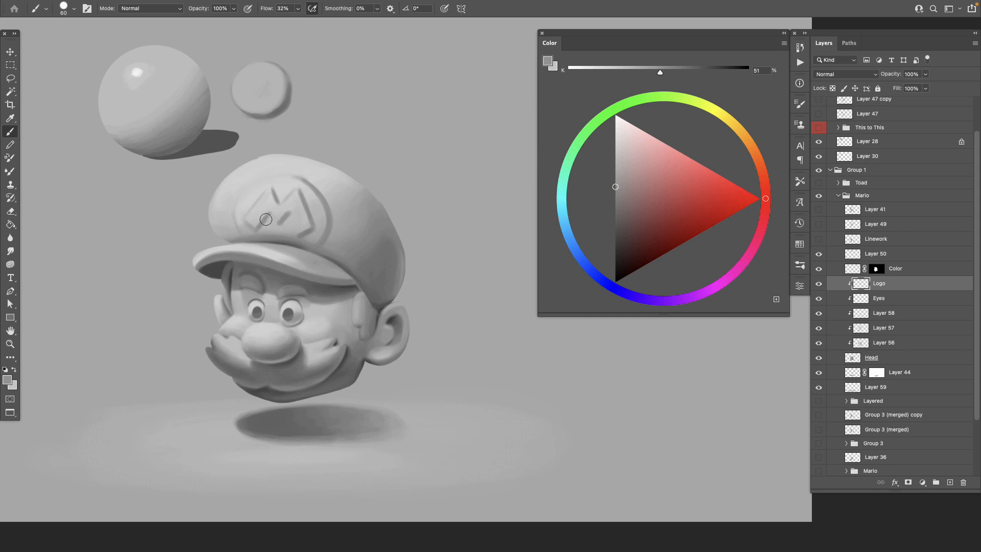
Sharpen the edges of the M with a 30 px brush and grays sampled from the emblem
{"action": "left_click", "coordinate": [300, 183], "text": "alt"}
{"action": "key", "text": "bracketleft"}
{"action": "key", "text": "bracketleft"}
{"action": "key", "text": "bracketleft"}
{"action": "left_click", "coordinate": [274, 226], "text": "alt"}
{"action": "left_click", "coordinate": [317, 223], "text": "alt"}
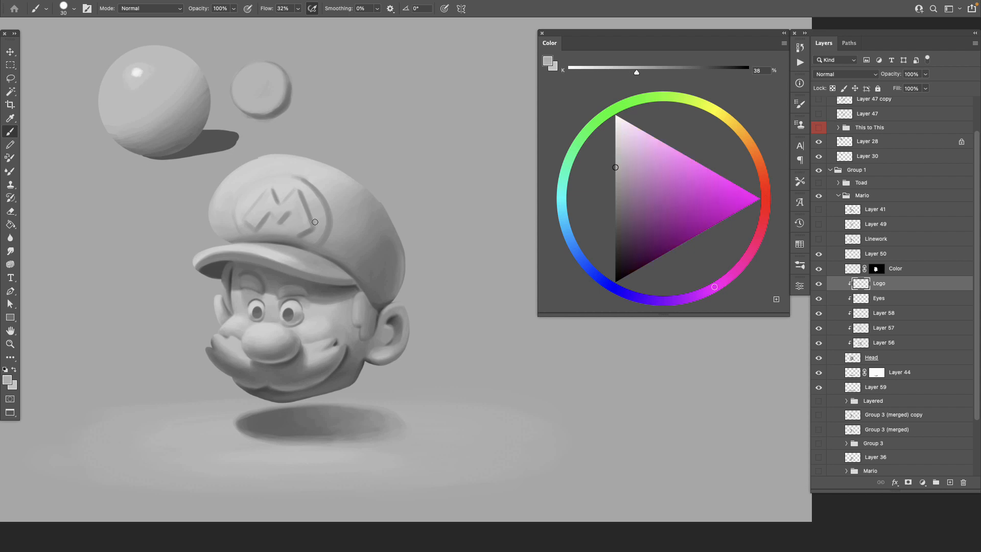
{"action": "left_click", "coordinate": [256, 217], "text": "alt"}
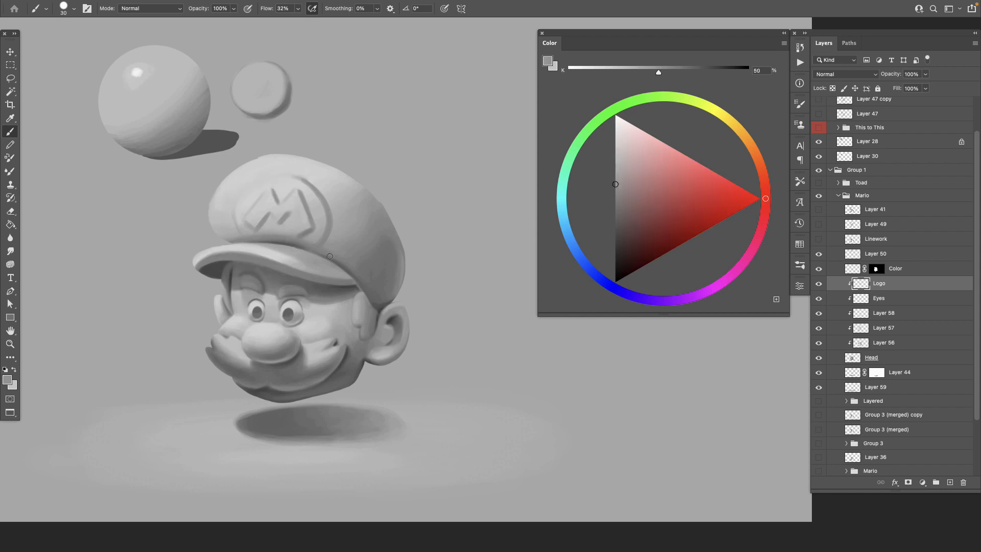
Build up the shaded side planes along the M's lower edges with sampled darker grays and a 40 px brush
{"action": "left_click", "coordinate": [311, 223], "text": "alt"}
{"action": "left_click", "coordinate": [258, 228], "text": "alt"}
{"action": "left_click", "coordinate": [306, 217], "text": "alt"}
{"action": "left_click", "coordinate": [299, 240], "text": "alt"}
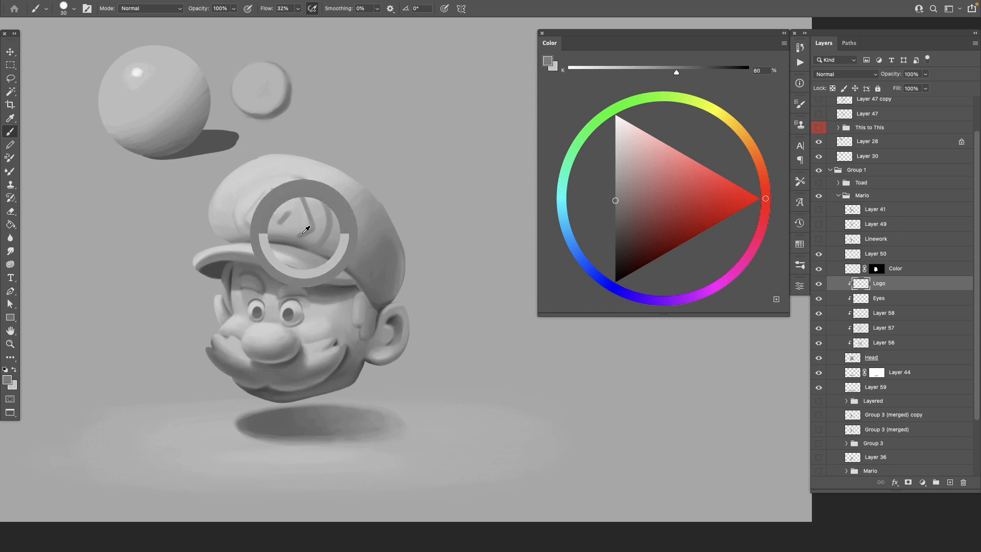
{"action": "left_click", "coordinate": [298, 240], "text": "alt"}
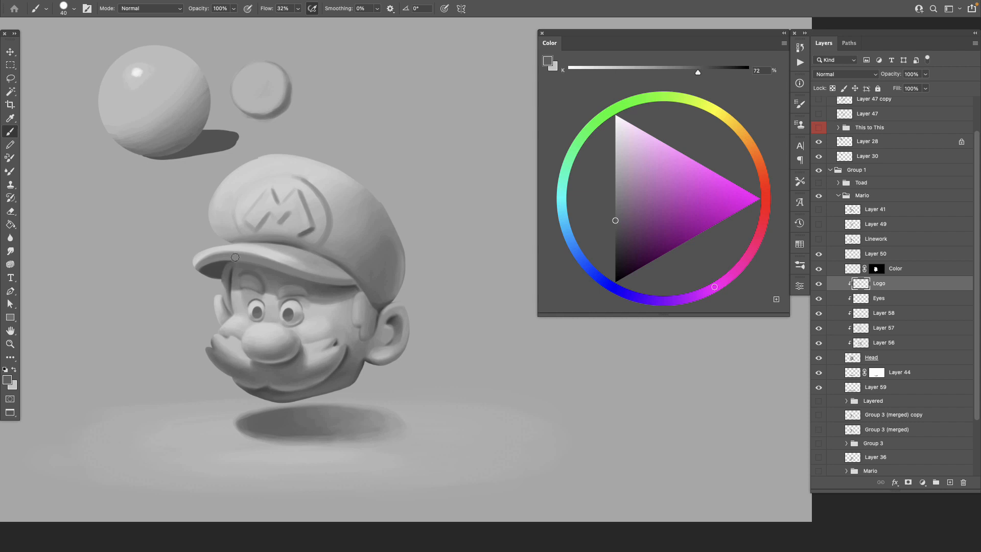
{"action": "left_click", "coordinate": [311, 222], "text": "alt"}
{"action": "left_click", "coordinate": [304, 227], "text": "alt"}
{"action": "left_click", "coordinate": [313, 226], "text": "alt"}
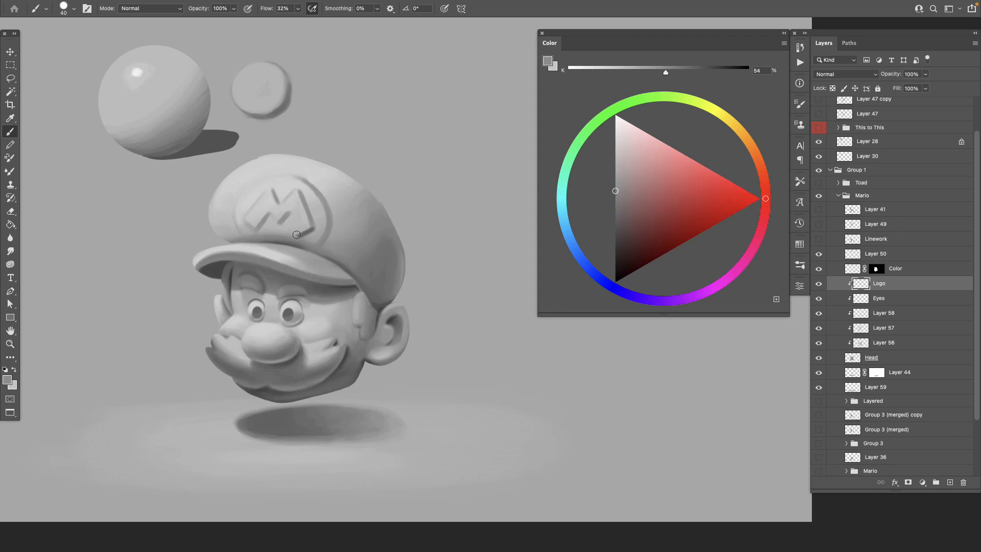
Pick a darker gray and deepen the recesses between the M's legs with a 30 px brush
{"action": "left_click", "coordinate": [309, 229], "text": "alt"}
{"action": "mouse_move", "coordinate": [289, 228]}
{"action": "left_mouse_down"}
{"action": "mouse_move", "coordinate": [311, 215]}
{"action": "mouse_move", "coordinate": [306, 230]}
{"action": "left_mouse_up"}
{"action": "left_click", "coordinate": [308, 233], "text": "alt"}
{"action": "left_click", "coordinate": [403, 227], "text": "alt"}
{"action": "left_click_drag", "start_coordinate": [616, 231], "coordinate": [616, 241]}
{"action": "key", "text": "bracketleft"}
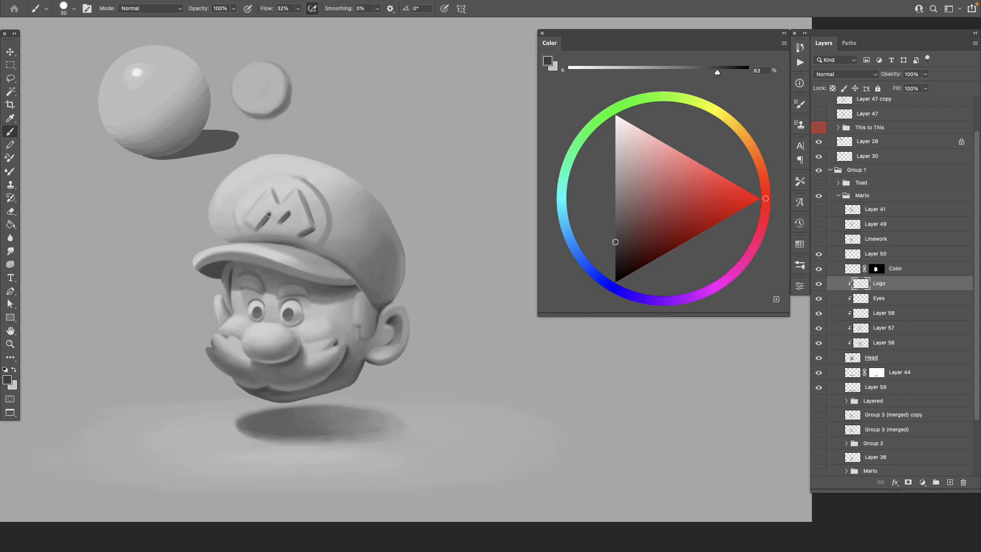
Darken the undersides of the M's legs with sampled grays, undoing the stray stroke across the emblem
{"action": "left_click", "coordinate": [269, 213], "text": "alt"}
{"action": "left_click", "coordinate": [261, 222], "text": "alt"}
{"action": "left_click_drag", "start_coordinate": [252, 228], "coordinate": [255, 230]}
{"action": "left_click", "coordinate": [313, 228], "text": "alt"}
{"action": "mouse_move", "coordinate": [310, 233]}
{"action": "left_mouse_down"}
{"action": "mouse_move", "coordinate": [305, 196]}
{"action": "mouse_move", "coordinate": [317, 226]}
{"action": "mouse_move", "coordinate": [302, 238]}
{"action": "mouse_move", "coordinate": [318, 229]}
{"action": "mouse_move", "coordinate": [302, 190]}
{"action": "mouse_move", "coordinate": [311, 234]}
{"action": "mouse_move", "coordinate": [259, 242]}
{"action": "mouse_move", "coordinate": [292, 212]}
{"action": "mouse_move", "coordinate": [284, 225]}
{"action": "mouse_move", "coordinate": [290, 218]}
{"action": "mouse_move", "coordinate": [244, 209]}
{"action": "left_mouse_up"}
{"action": "key", "text": "super+z"}
{"action": "left_click", "coordinate": [310, 232], "text": "alt"}
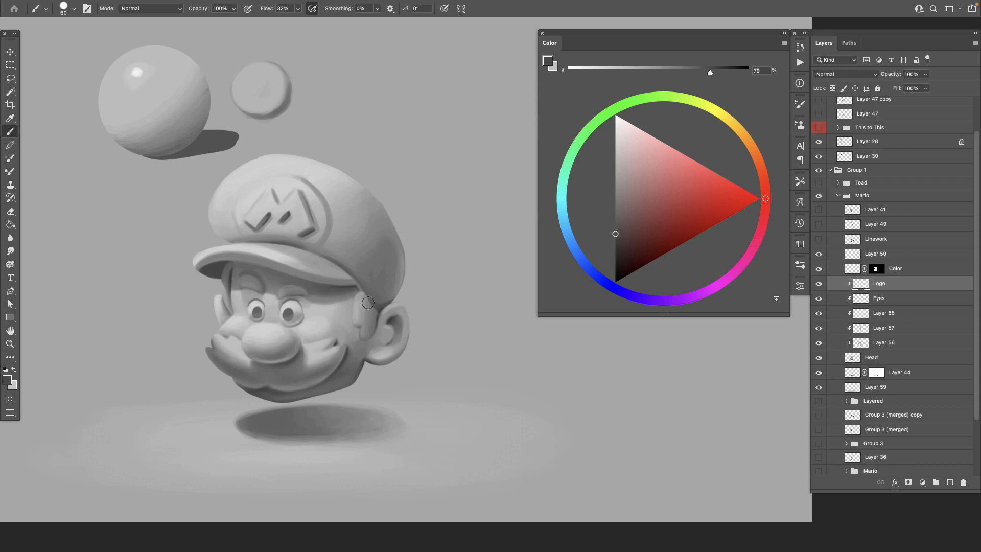
Shade the emblem's rim on its shadow side with a 60 px brush and sampled mid grays
{"action": "left_click", "coordinate": [297, 180], "text": "alt"}
{"action": "left_click", "coordinate": [321, 208], "text": "alt"}
{"action": "left_click", "coordinate": [287, 217], "text": "alt"}
{"action": "left_click_drag", "start_coordinate": [317, 248], "coordinate": [326, 234]}
{"action": "left_click", "coordinate": [324, 228], "text": "alt"}
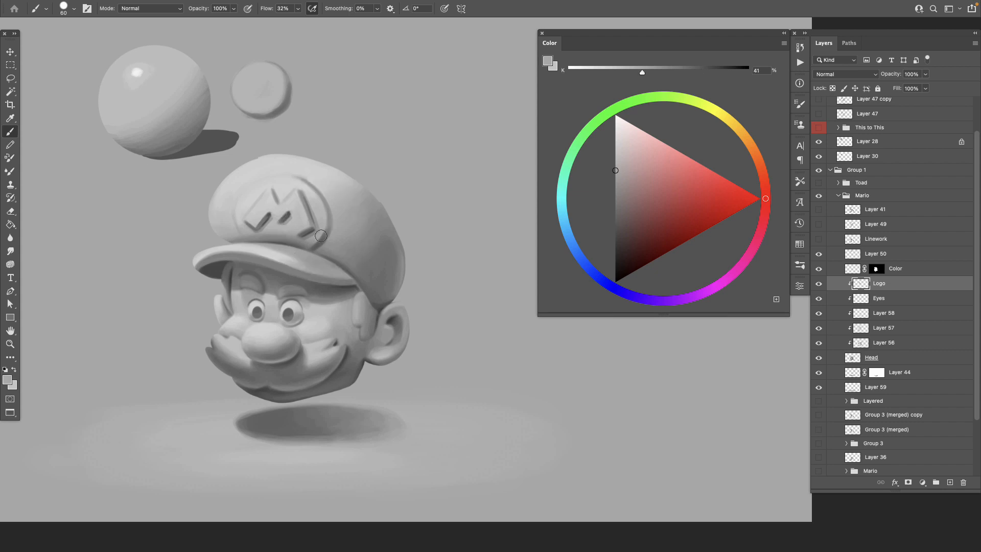
{"action": "left_click", "coordinate": [313, 244], "text": "alt"}
{"action": "left_click", "coordinate": [327, 217], "text": "alt"}
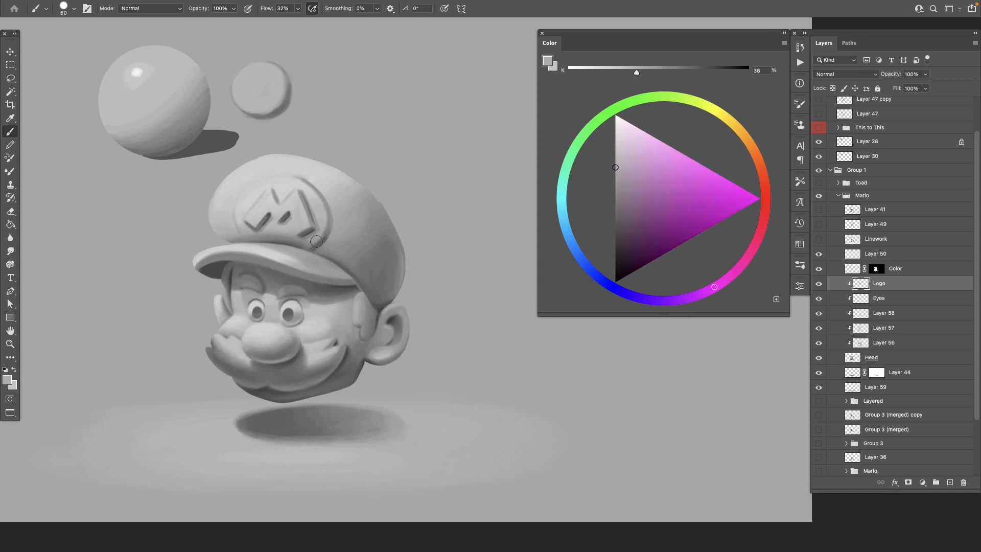
{"action": "left_click", "coordinate": [328, 233], "text": "alt"}
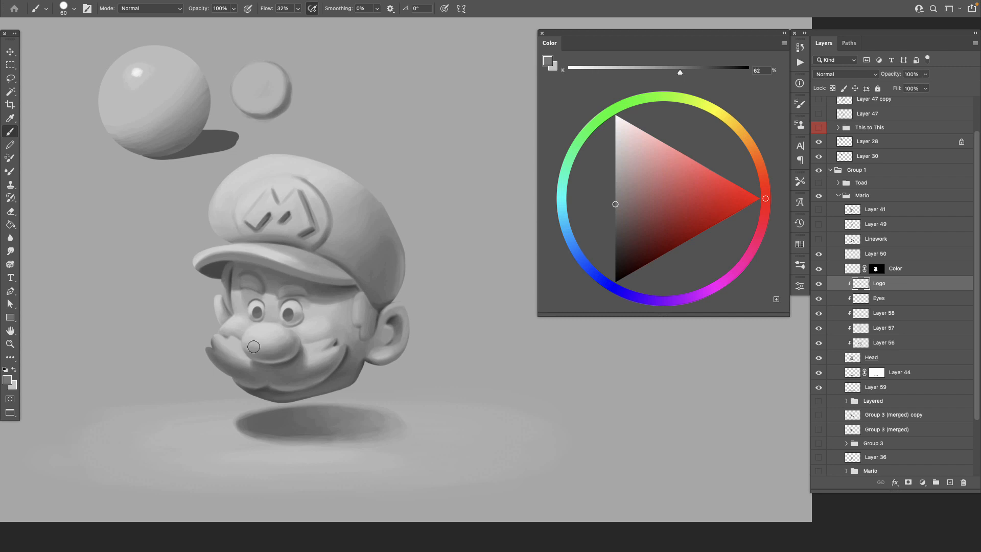
Deepen the cast shadow outside the emblem's lower rim with darker grays and blend it into the cap
{"action": "mouse_move", "coordinate": [292, 209]}
{"action": "left_mouse_down"}
{"action": "mouse_move", "coordinate": [320, 212]}
{"action": "mouse_move", "coordinate": [338, 256]}
{"action": "left_mouse_up"}
{"action": "key", "text": "bracketright"}
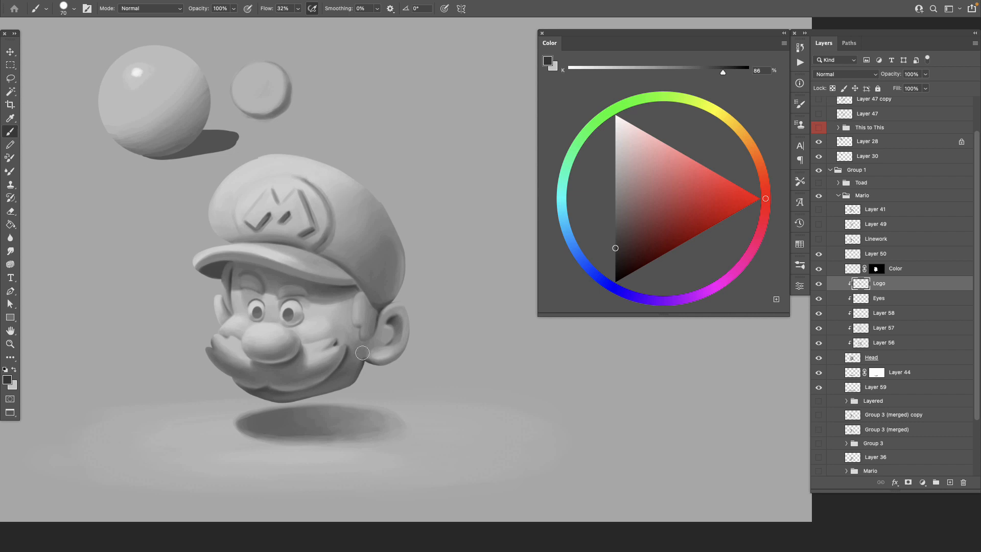
{"action": "left_click", "coordinate": [327, 241], "text": "alt"}
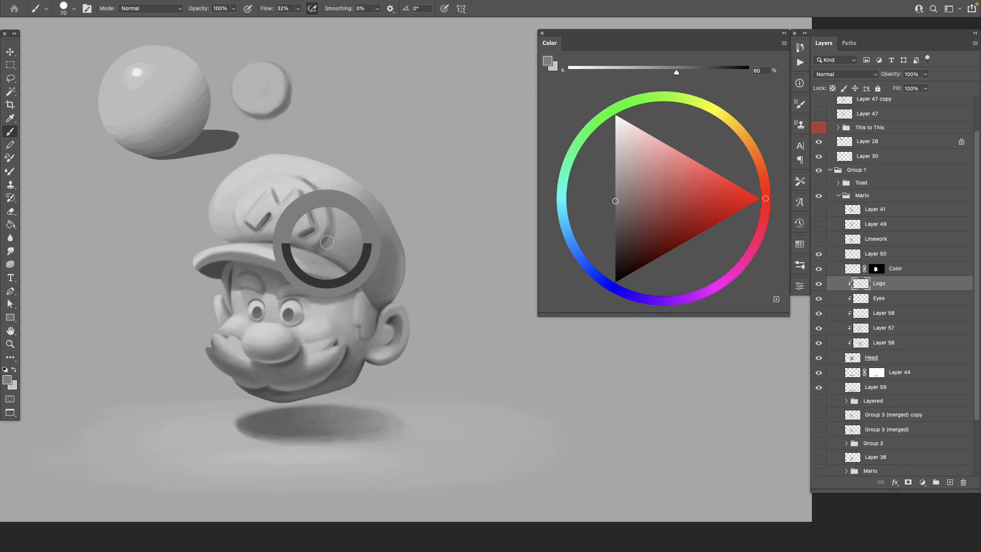
{"action": "left_click", "coordinate": [329, 244], "text": "alt"}
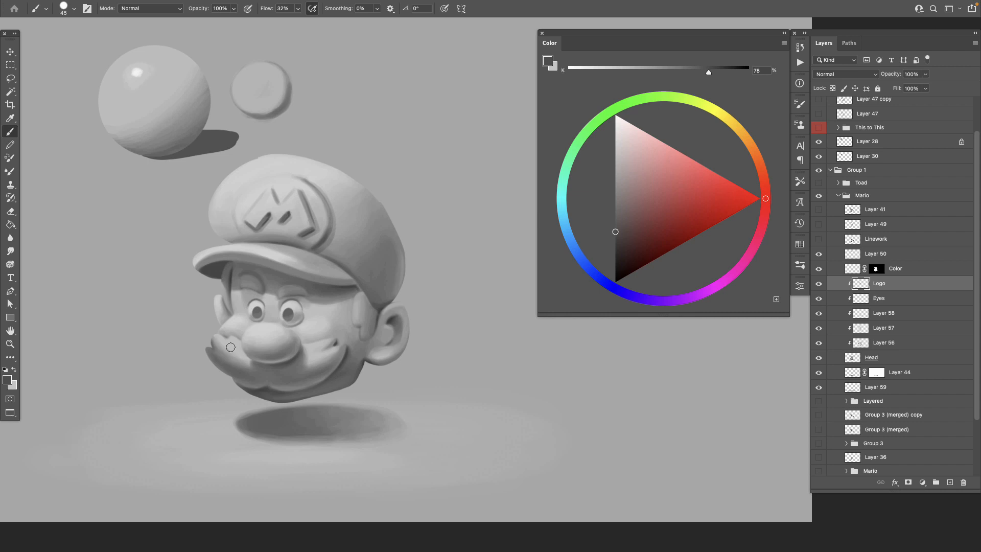
{"action": "left_click", "coordinate": [332, 220], "text": "alt"}
{"action": "left_click", "coordinate": [327, 237], "text": "alt"}
Smooth the front face of the M with a 45 px brush and light grays sampled from the emblem
{"action": "left_click", "coordinate": [252, 192], "text": "alt"}
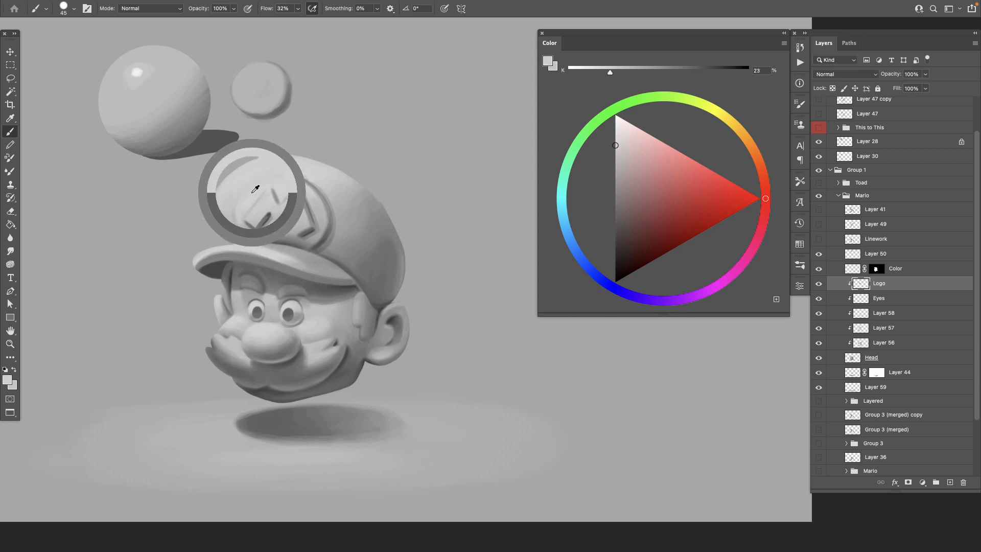
{"action": "left_click", "coordinate": [249, 204], "text": "alt"}
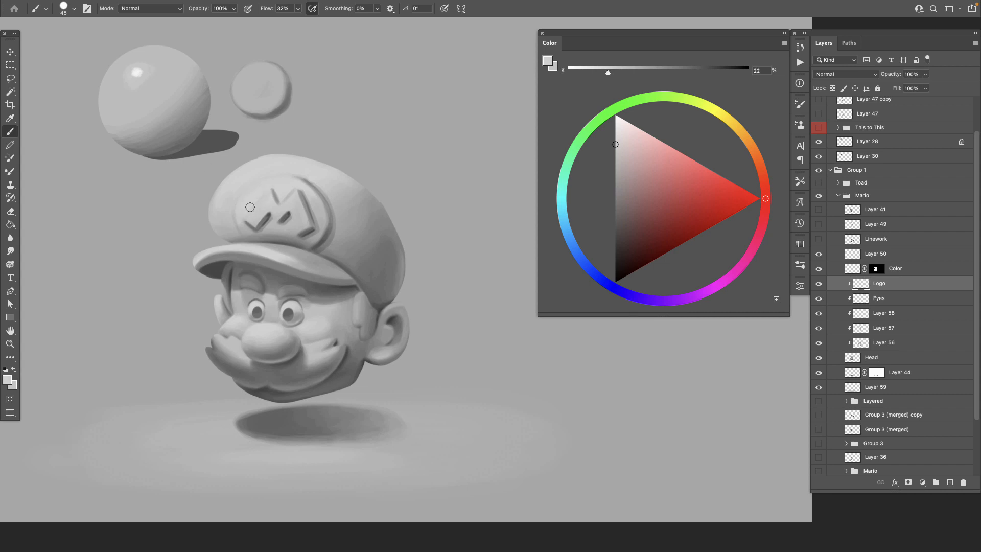
{"action": "left_click", "coordinate": [248, 220], "text": "alt"}
{"action": "left_click", "coordinate": [256, 210], "text": "alt"}
{"action": "left_click", "coordinate": [267, 203], "text": "alt"}
{"action": "left_click", "coordinate": [267, 202], "text": "alt"}
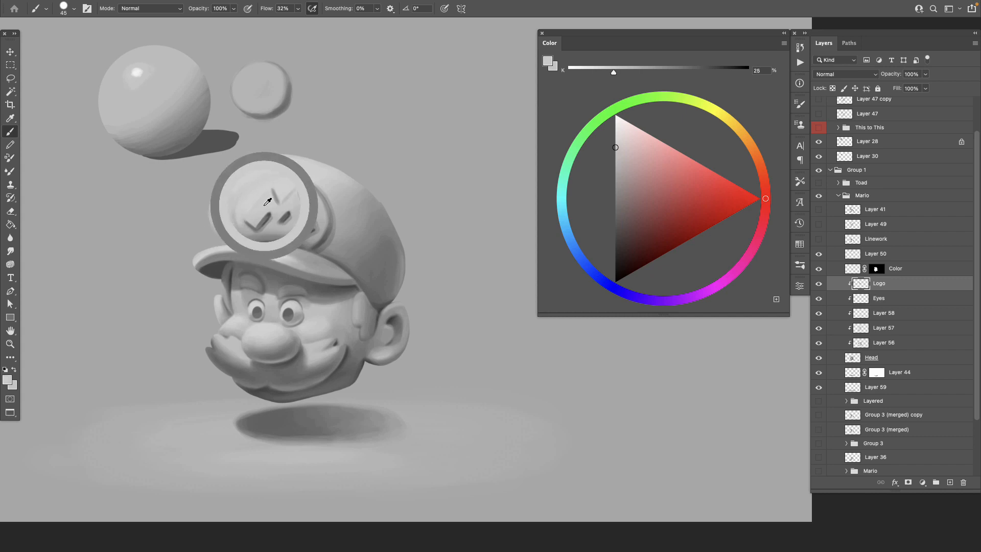
Pick a near-white gray at 4% K and highlight the M's lit edges with a 35 px brush
{"action": "left_click_drag", "start_coordinate": [616, 147], "coordinate": [614, 119]}
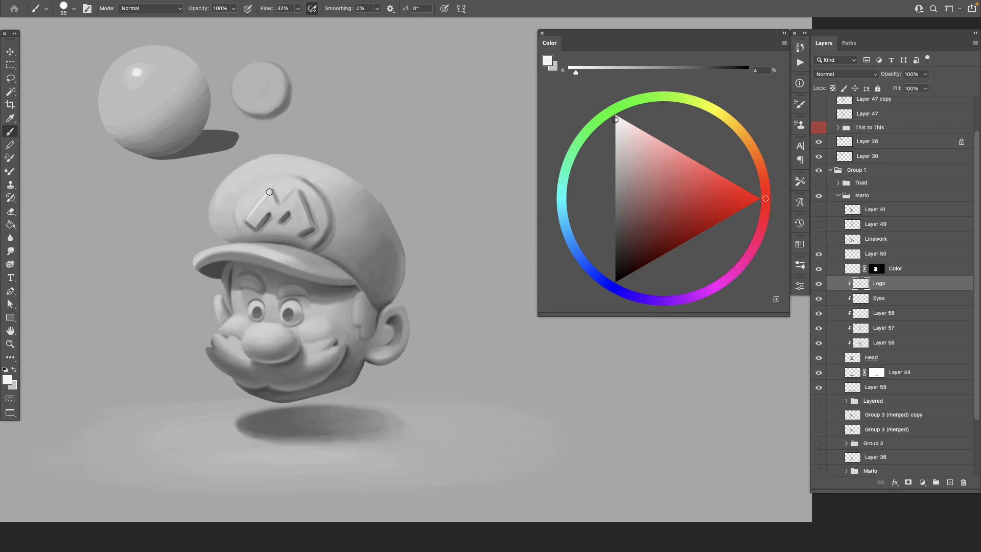
{"action": "key", "text": "z"}
{"action": "mouse_move", "coordinate": [391, 353]}
{"action": "left_mouse_down"}
{"action": "mouse_move", "coordinate": [394, 373]}
{"action": "mouse_move", "coordinate": [412, 305]}
{"action": "left_mouse_up"}
{"action": "key", "text": "b"}
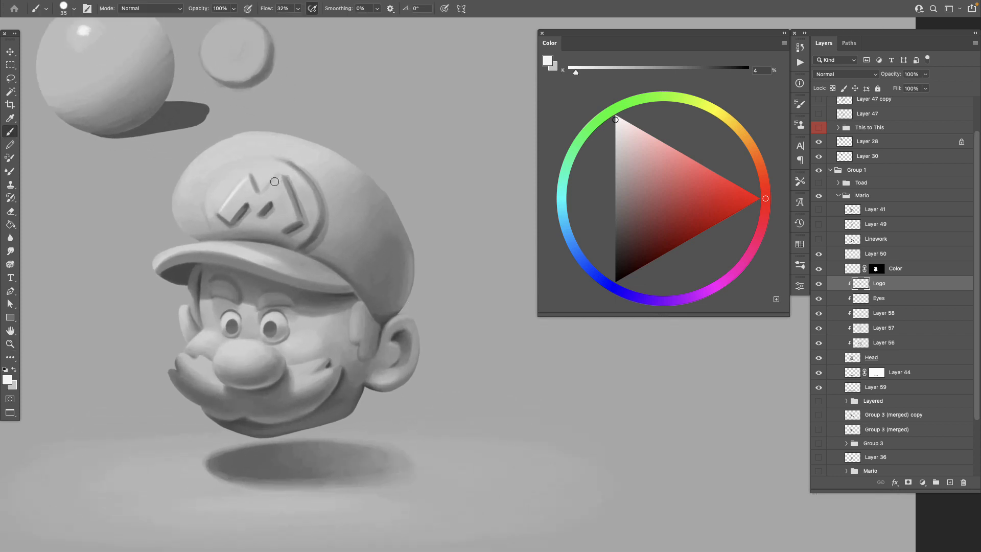
Blend the M's edge highlights with sampled light grays and run a highlight along the emblem's upper rim
{"action": "left_click", "coordinate": [271, 184], "text": "alt"}
{"action": "left_click", "coordinate": [275, 185], "text": "alt"}
{"action": "left_click", "coordinate": [238, 187], "text": "alt"}
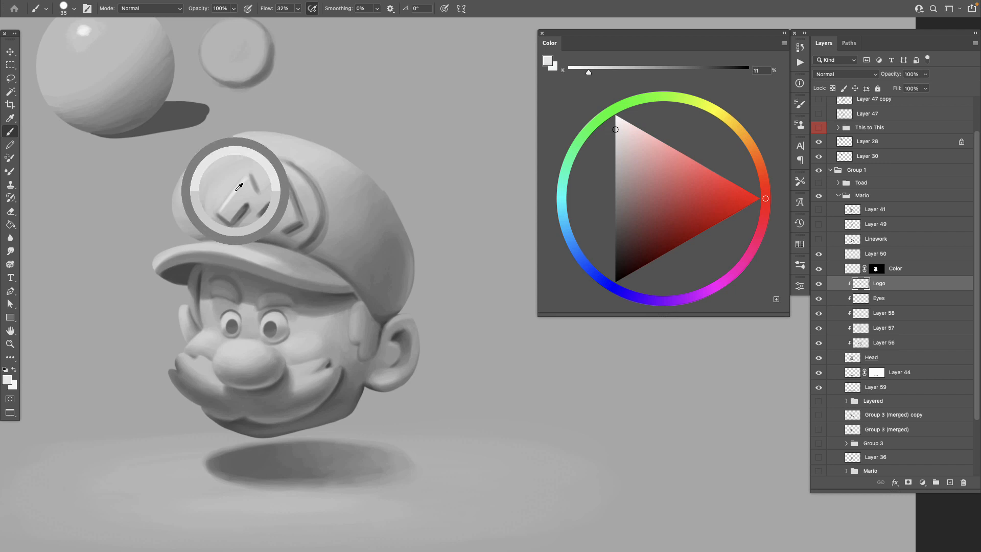
{"action": "left_click", "coordinate": [309, 173], "text": "alt"}
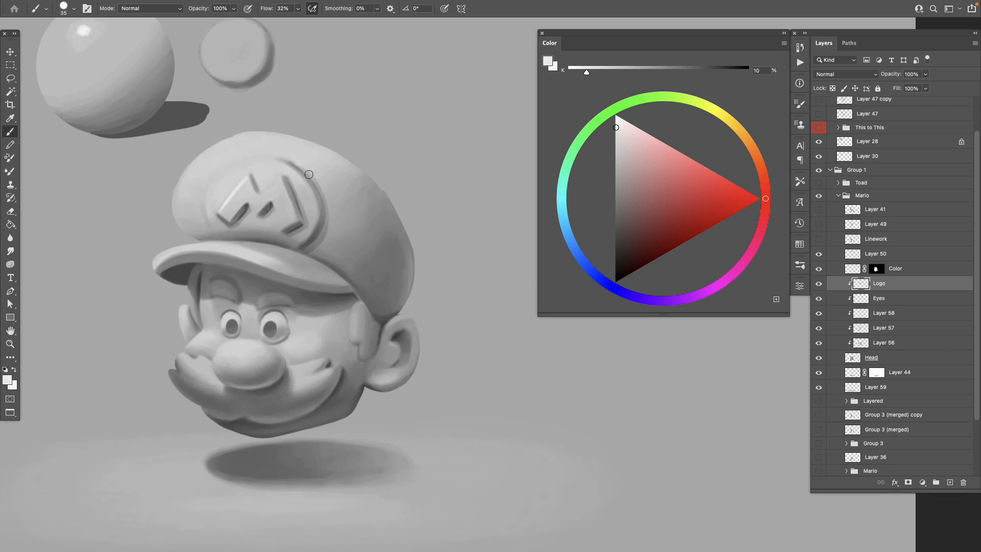
{"action": "left_click_drag", "start_coordinate": [259, 195], "coordinate": [277, 179]}
{"action": "key", "text": "z"}
{"action": "mouse_move", "coordinate": [367, 315]}
{"action": "left_mouse_down"}
{"action": "mouse_move", "coordinate": [352, 311]}
{"action": "mouse_move", "coordinate": [365, 311]}
{"action": "left_mouse_up"}
{"action": "key", "text": "b"}
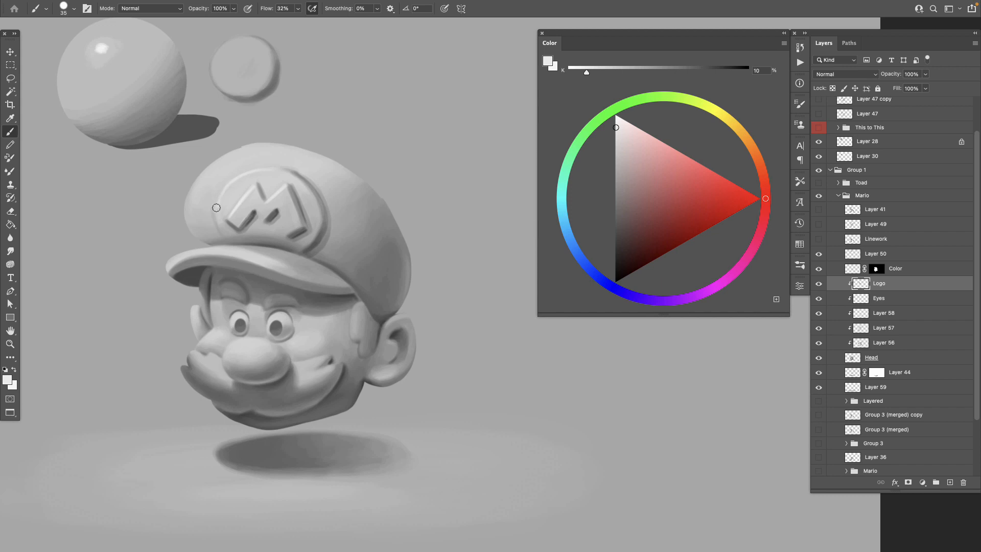
Strengthen the highlight on the lit side of the emblem's rim with a 45 px brush
{"action": "key", "text": "bracketright"}
{"action": "left_click_drag", "start_coordinate": [360, 424], "coordinate": [319, 405]}
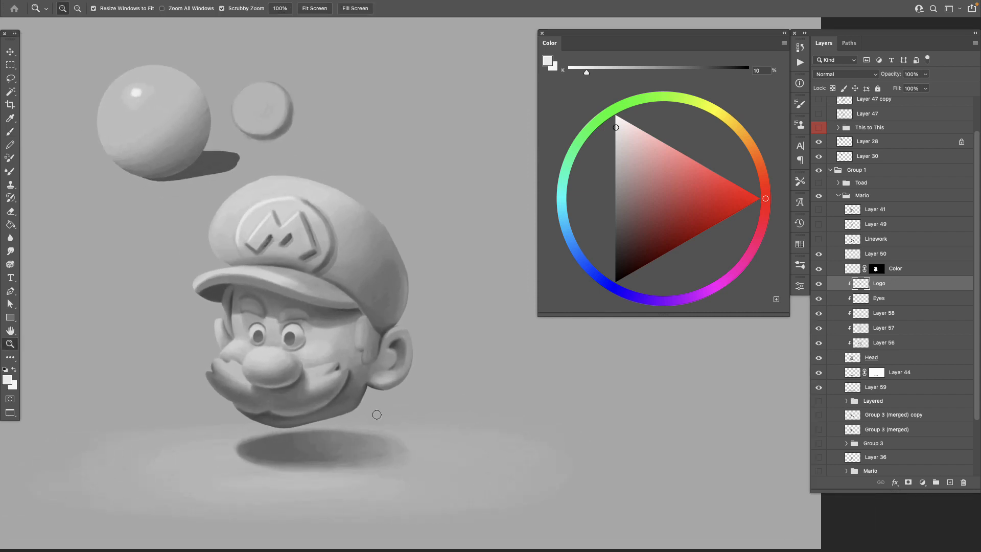
{"action": "mouse_move", "coordinate": [303, 235]}
{"action": "left_mouse_down"}
{"action": "mouse_move", "coordinate": [300, 254]}
{"action": "mouse_move", "coordinate": [308, 250]}
{"action": "mouse_move", "coordinate": [297, 257]}
{"action": "mouse_move", "coordinate": [315, 247]}
{"action": "mouse_move", "coordinate": [302, 254]}
{"action": "mouse_move", "coordinate": [278, 241]}
{"action": "mouse_move", "coordinate": [294, 228]}
{"action": "left_mouse_up"}
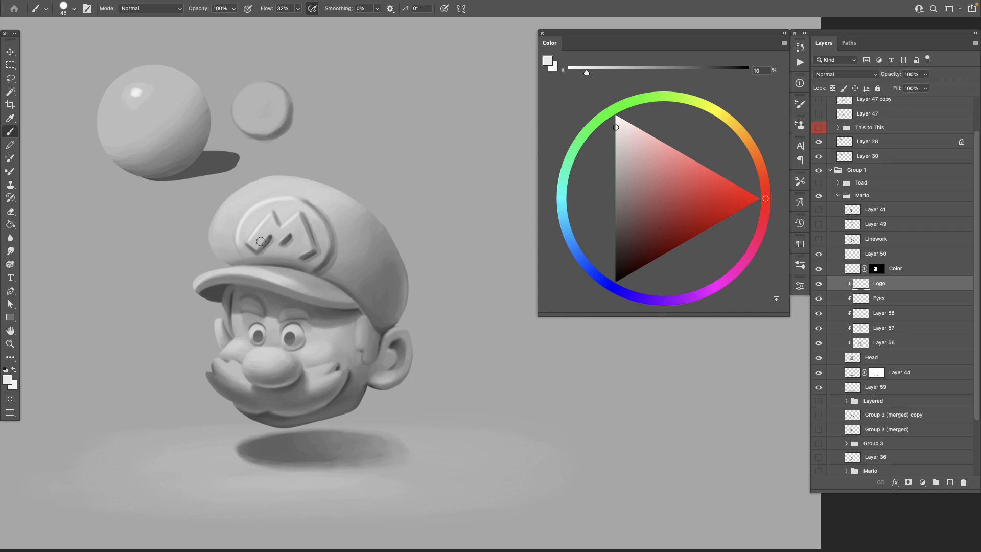
{"action": "left_click_drag", "start_coordinate": [378, 372], "coordinate": [380, 384]}
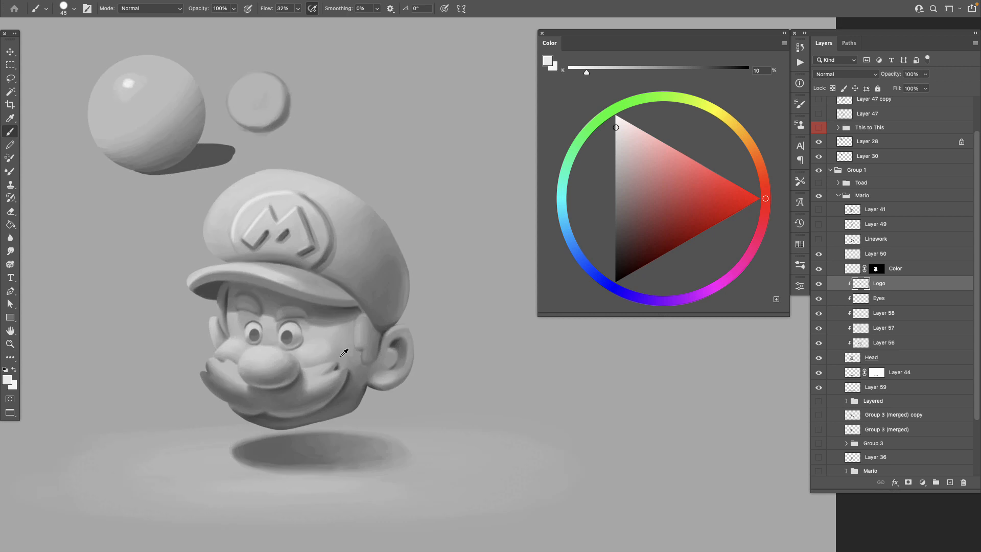
On Layer 58, pick a dark gray at 85% K and deepen the shadow beneath the brim with an 80 px brush
{"action": "left_click", "coordinate": [285, 258], "text": "alt"}
{"action": "left_click", "coordinate": [887, 300]}
{"action": "left_click", "coordinate": [884, 313]}
{"action": "left_click_drag", "start_coordinate": [619, 225], "coordinate": [615, 247]}
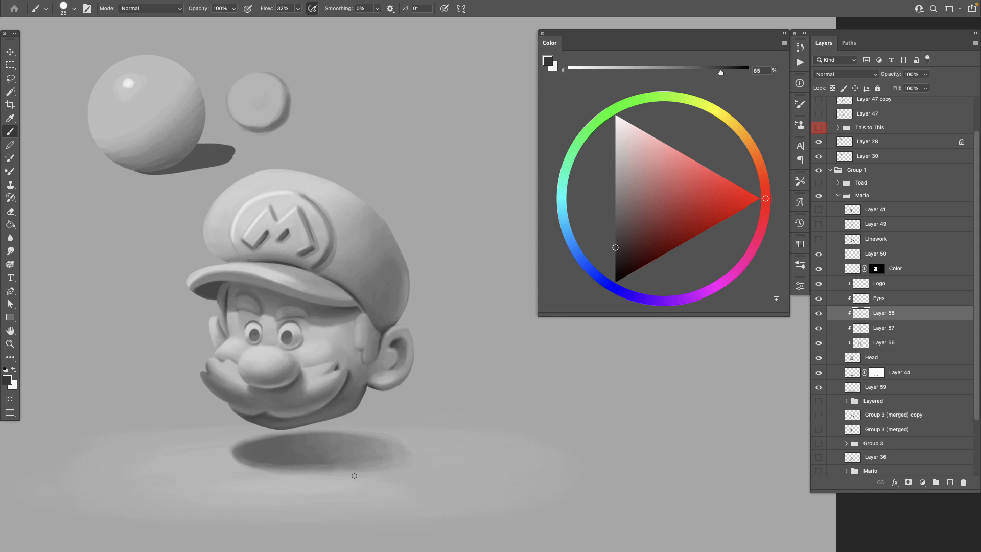
{"action": "scroll", "coordinate": [358, 340], "scroll_direction": "up", "scroll_amount": 2}
{"action": "scroll", "coordinate": [358, 339], "scroll_direction": "left", "scroll_amount": 1}
{"action": "key", "text": "bracketright"}
{"action": "key", "text": "bracketright"}
{"action": "key", "text": "bracketright"}
{"action": "key", "text": "bracketright"}
{"action": "key", "text": "bracketright"}
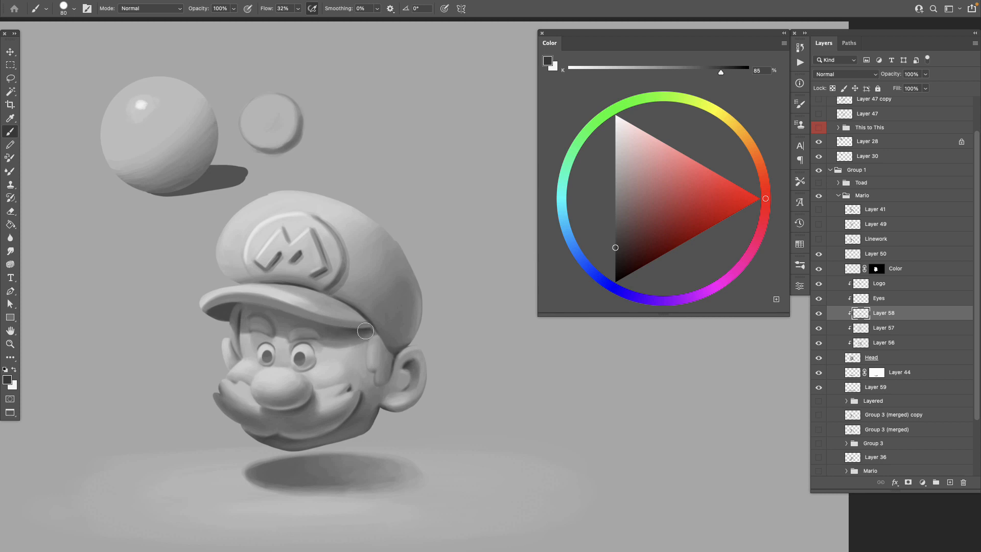
Blend the brim's cast shadow across the forehead and temple with sampled dark grays
{"action": "left_click", "coordinate": [336, 329], "text": "alt"}
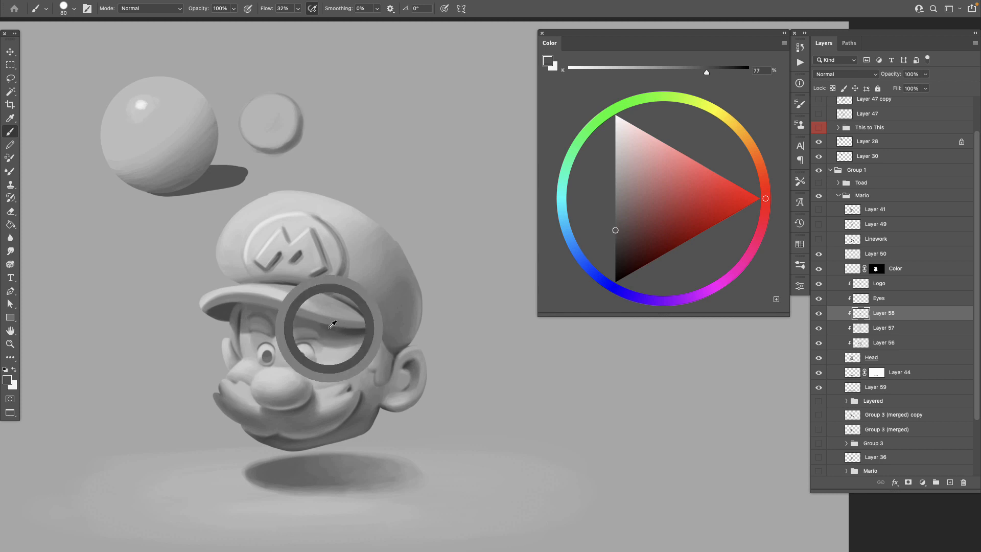
{"action": "left_click", "coordinate": [364, 331], "text": "alt"}
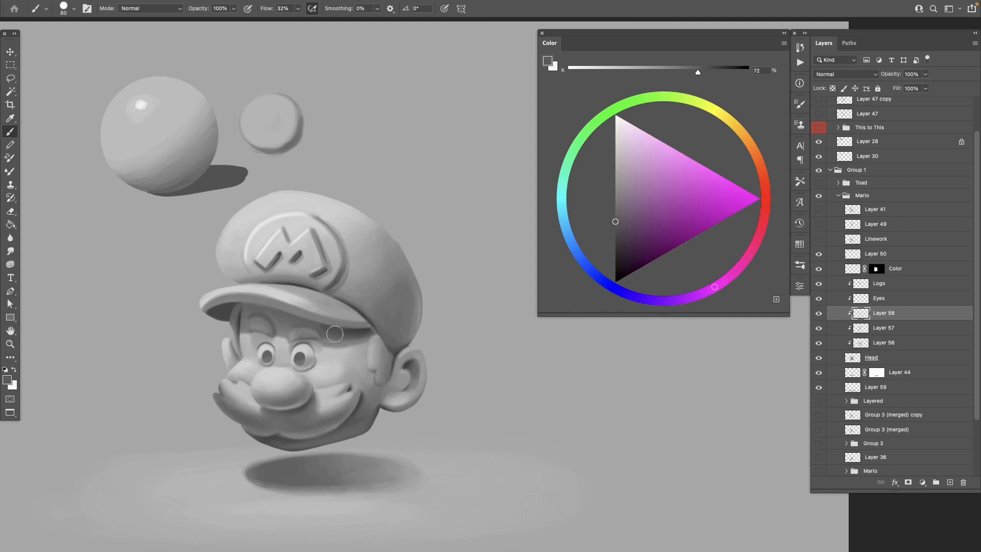
{"action": "left_click", "coordinate": [366, 329], "text": "alt"}
{"action": "left_click", "coordinate": [325, 327], "text": "alt"}
{"action": "left_click", "coordinate": [326, 329], "text": "alt"}
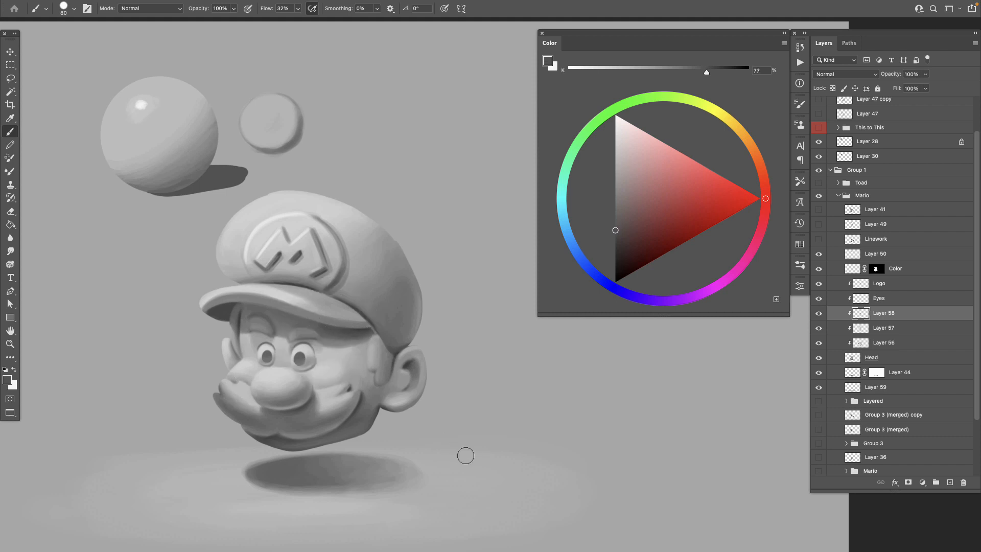
Pick a near-black gray and darken the underside of the brim's front end with a 50 px brush
{"action": "left_click", "coordinate": [220, 314], "text": "alt"}
{"action": "left_click", "coordinate": [233, 305], "text": "alt"}
{"action": "left_click_drag", "start_coordinate": [621, 241], "coordinate": [615, 263]}
{"action": "key", "text": "bracketleft"}
{"action": "left_click", "coordinate": [233, 311], "text": "alt"}
{"action": "left_click", "coordinate": [227, 309], "text": "alt"}
{"action": "left_click", "coordinate": [222, 310], "text": "alt"}
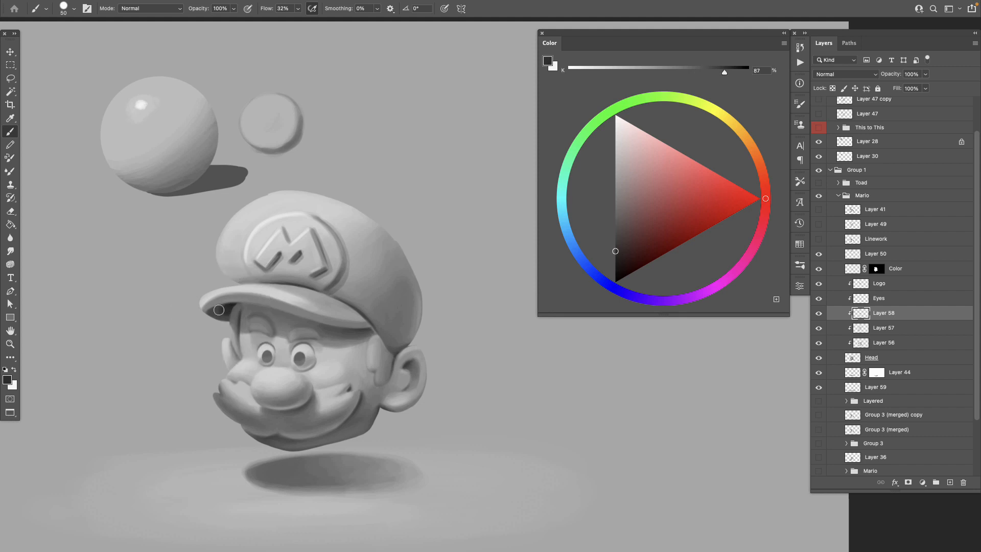
Even out the dark shading inside the brim's front underside with repeatedly sampled grays
{"action": "left_click", "coordinate": [225, 312], "text": "alt"}
{"action": "left_click", "coordinate": [226, 311], "text": "alt"}
{"action": "left_click", "coordinate": [221, 308], "text": "alt"}
{"action": "left_click", "coordinate": [227, 307], "text": "alt"}
{"action": "left_click", "coordinate": [225, 316], "text": "alt"}
{"action": "left_click", "coordinate": [222, 308], "text": "alt"}
{"action": "left_click", "coordinate": [219, 313], "text": "alt"}
{"action": "left_click", "coordinate": [227, 309], "text": "alt"}
{"action": "left_click", "coordinate": [236, 310], "text": "alt"}
Blend the shadow where the brim's underside meets the side of the forehead with a 70 px brush
{"action": "left_click", "coordinate": [237, 323], "text": "alt"}
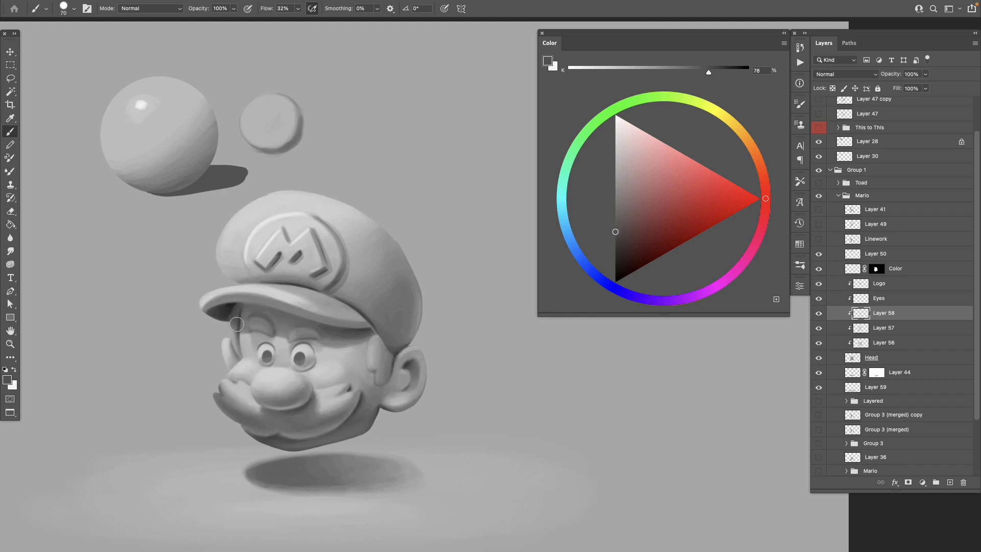
{"action": "left_click", "coordinate": [242, 308], "text": "alt"}
{"action": "left_click", "coordinate": [239, 325], "text": "alt"}
{"action": "left_click", "coordinate": [243, 316], "text": "alt"}
{"action": "left_click", "coordinate": [242, 313], "text": "alt"}
{"action": "left_click", "coordinate": [238, 322], "text": "alt"}
{"action": "left_click", "coordinate": [232, 305], "text": "alt"}
{"action": "left_click", "coordinate": [226, 308], "text": "alt"}
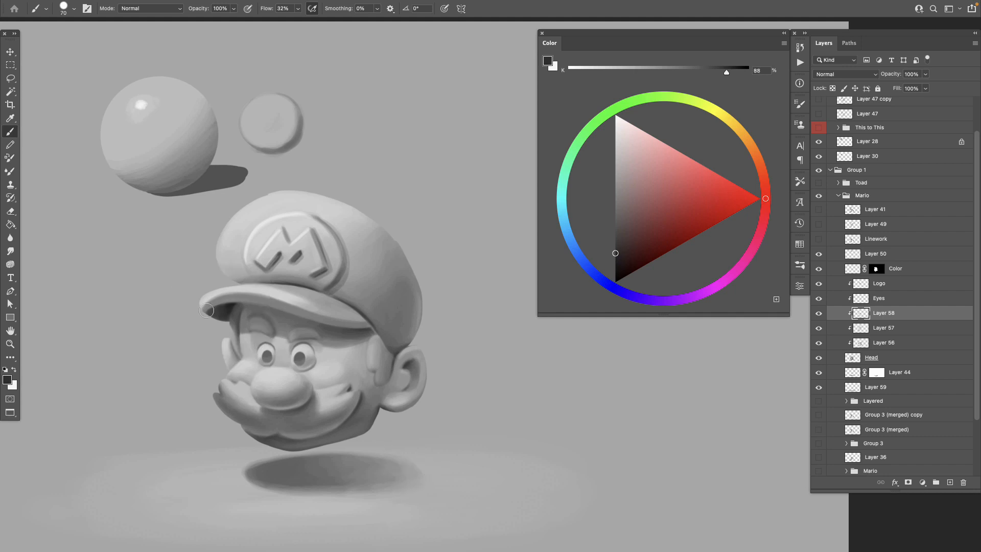
Soften the brim's lower edge with mid grays sampled from the brim
{"action": "left_click", "coordinate": [253, 298], "text": "alt"}
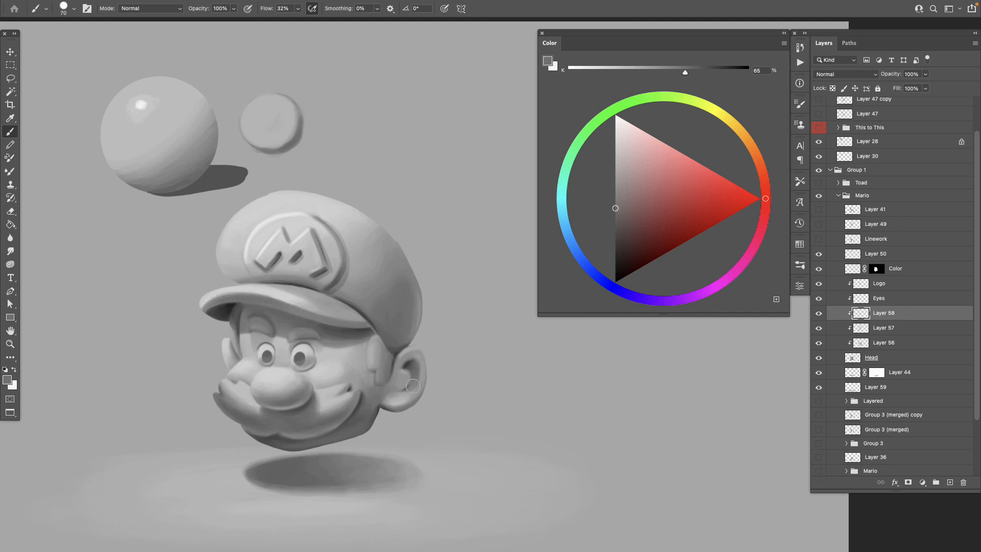
{"action": "left_click", "coordinate": [228, 297], "text": "alt"}
{"action": "left_click", "coordinate": [352, 323], "text": "alt"}
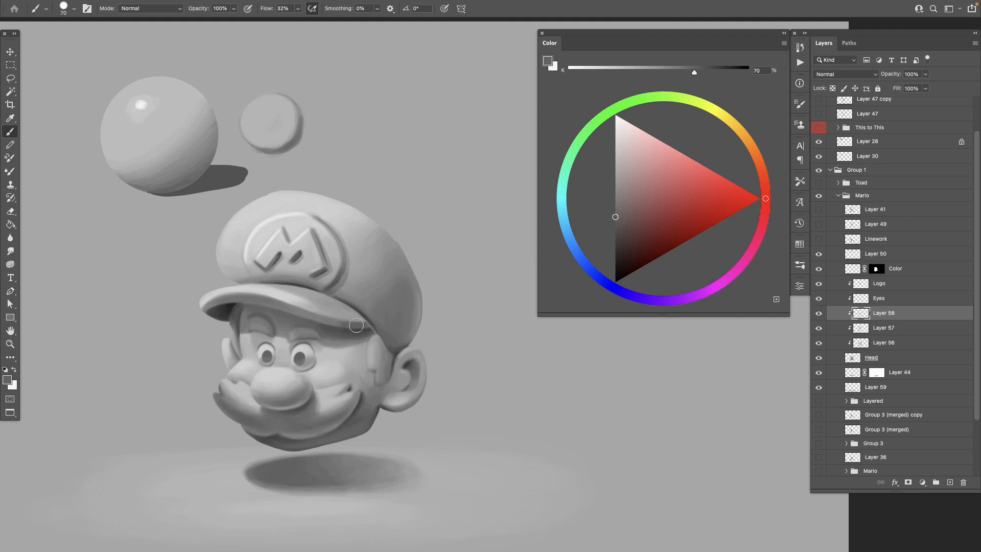
Add a clipped layer above Layer 58 and darken the crease between cap and brim with a 25 px brush
{"action": "left_click", "coordinate": [949, 482]}
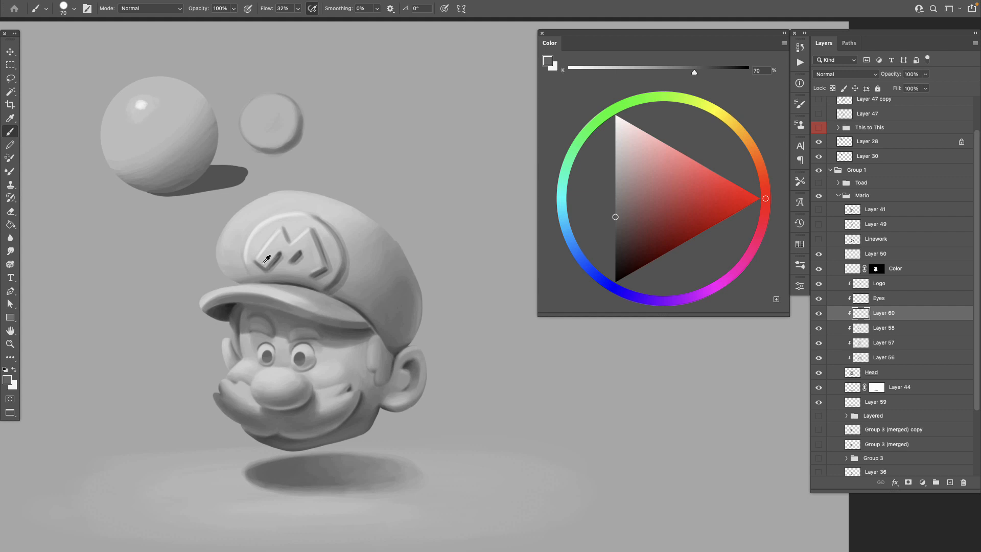
{"action": "left_click", "coordinate": [272, 278], "text": "alt"}
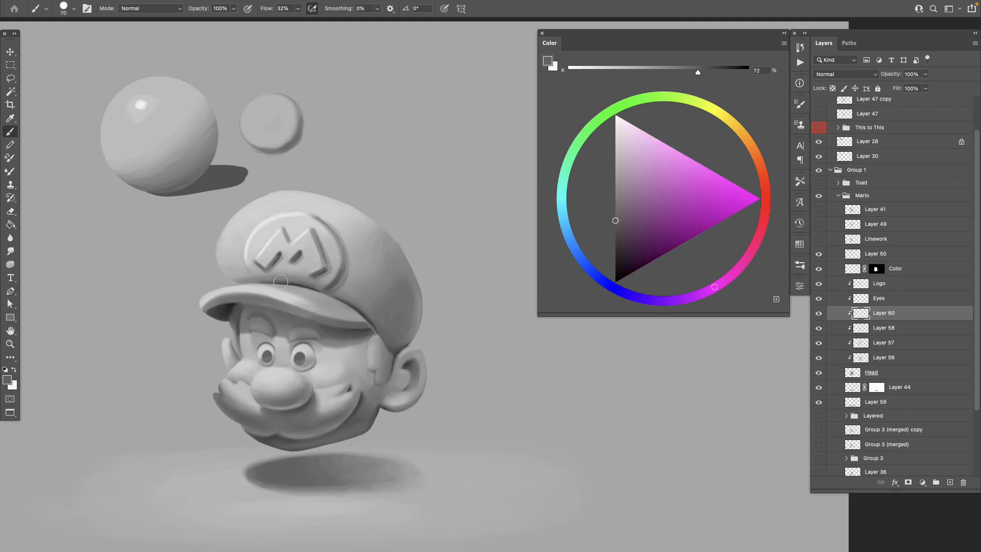
{"action": "key", "text": "bracketleft"}
{"action": "key", "text": "bracketleft"}
{"action": "key", "text": "bracketleft"}
{"action": "key", "text": "bracketleft"}
{"action": "left_click_drag", "start_coordinate": [276, 221], "coordinate": [306, 217]}
{"action": "scroll", "coordinate": [392, 405], "scroll_direction": "down", "scroll_amount": 2}
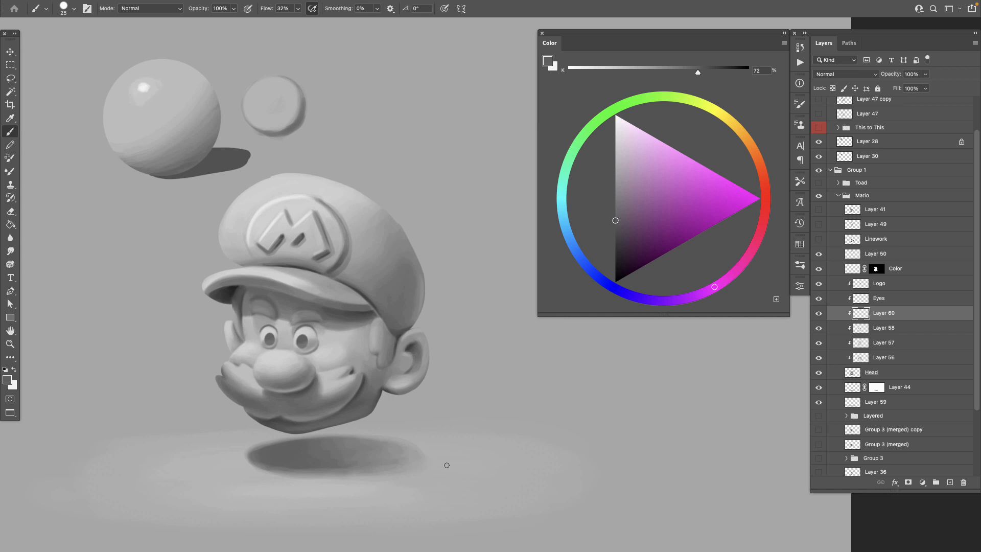
{"action": "scroll", "coordinate": [344, 443], "scroll_direction": "up", "scroll_amount": 2}
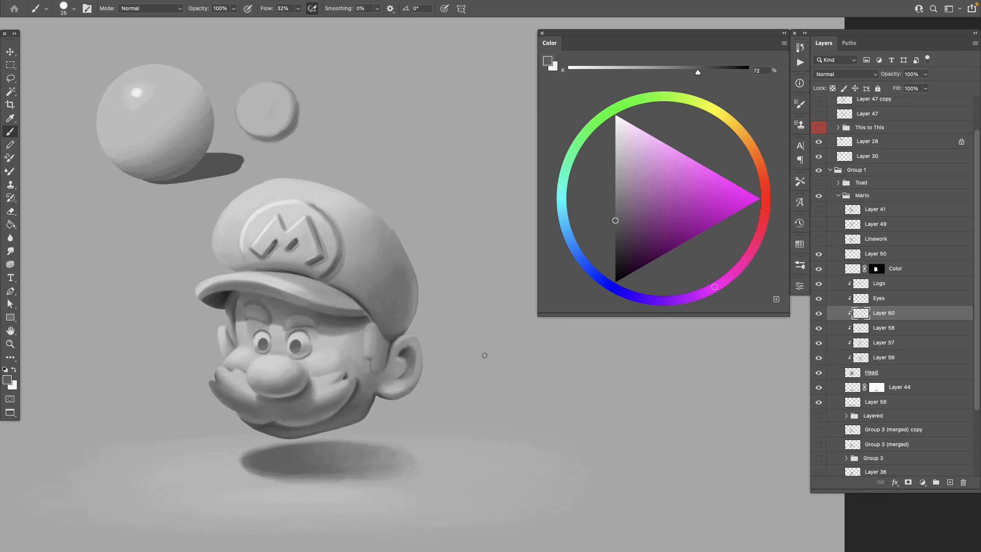
Lock the Eyes layer's transparent pixels and darken the pupils with an 80% K gray and a 60–70 px brush
{"action": "left_click", "coordinate": [879, 298]}
{"action": "left_click", "coordinate": [833, 88]}
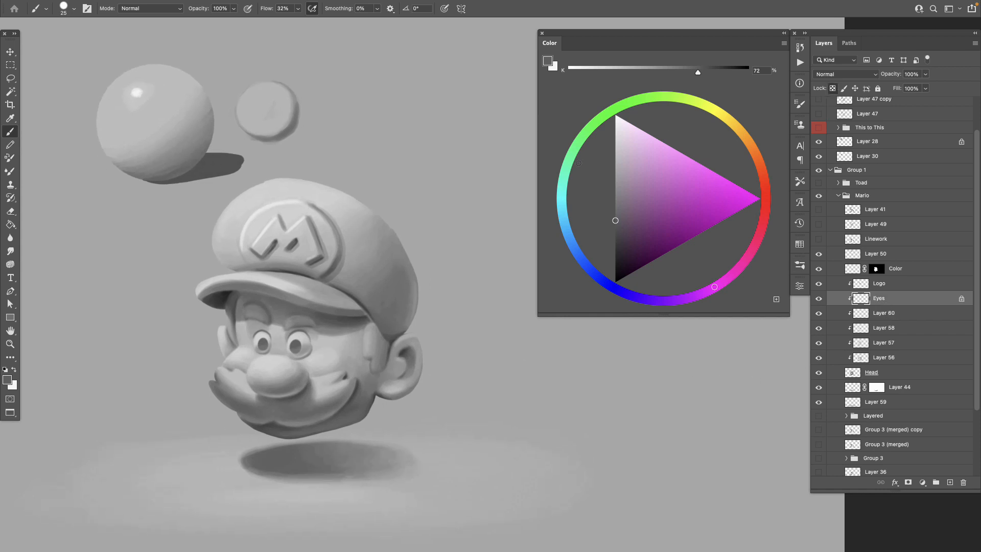
{"action": "left_click", "coordinate": [296, 342], "text": "alt"}
{"action": "left_click_drag", "start_coordinate": [620, 219], "coordinate": [617, 236]}
{"action": "key", "text": "bracketright"}
{"action": "key", "text": "bracketright"}
{"action": "key", "text": "bracketright"}
{"action": "key", "text": "bracketright"}
{"action": "key", "text": "bracketright"}
{"action": "left_click", "coordinate": [296, 346]}
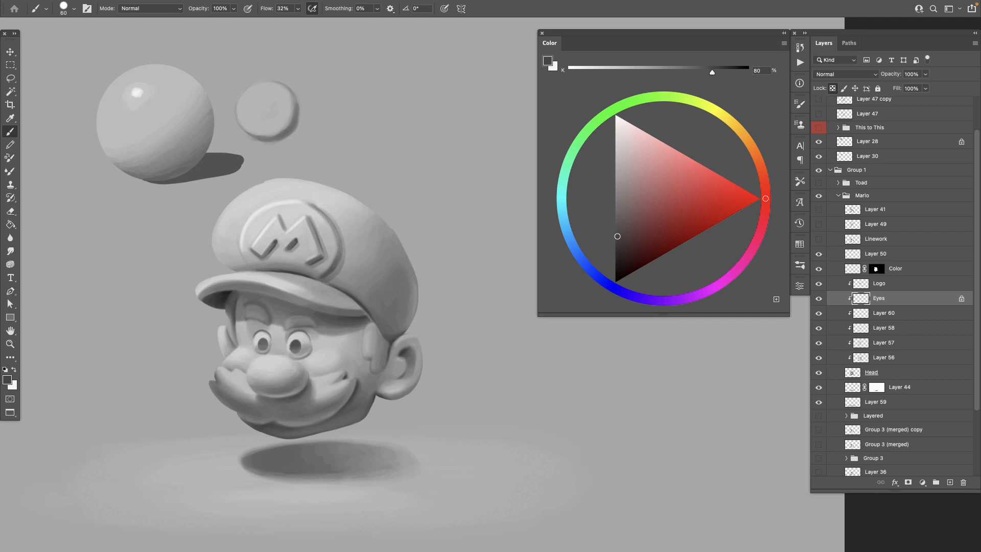
{"action": "key", "text": "bracketright"}
Add a clipped layer above Eyes and paint pure white catchlights in both pupils with a 15 px brush
{"action": "left_click", "coordinate": [950, 482]}
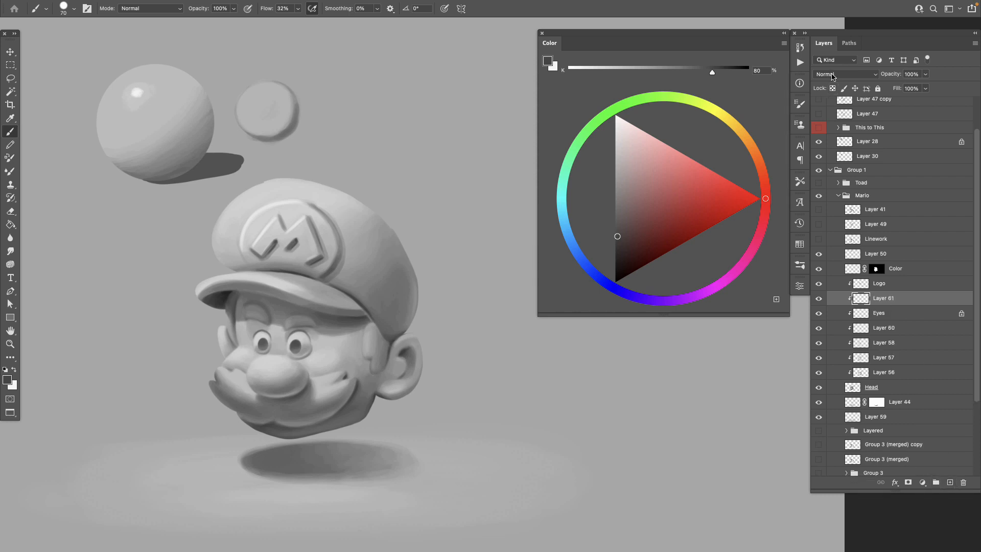
{"action": "left_click_drag", "start_coordinate": [636, 136], "coordinate": [615, 115]}
{"action": "key", "text": "bracketleft"}
{"action": "key", "text": "bracketleft"}
{"action": "key", "text": "bracketleft"}
{"action": "key", "text": "bracketleft"}
{"action": "key", "text": "bracketleft"}
{"action": "left_click_drag", "start_coordinate": [377, 424], "coordinate": [388, 455]}
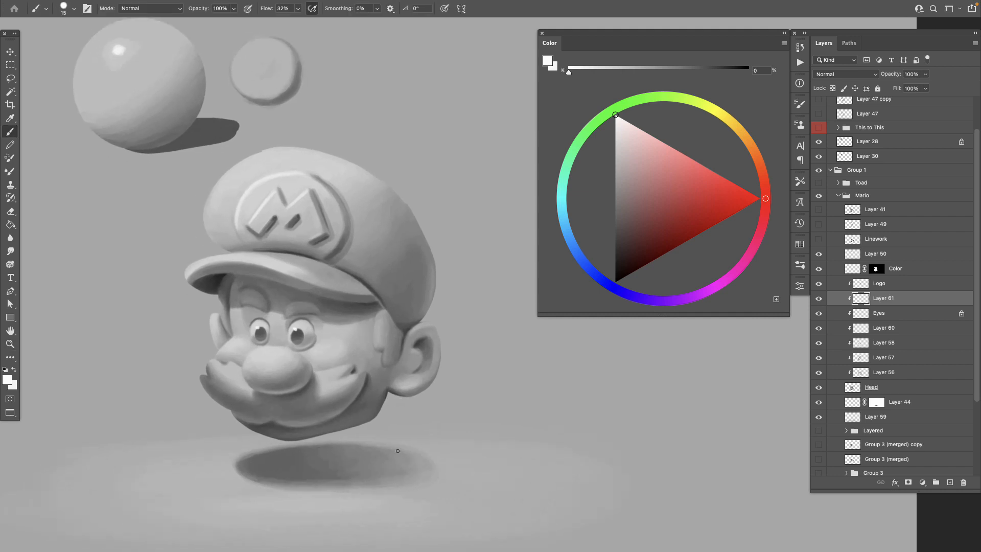
Paint white specular highlights on the nose and cap with a 45 px brush, with the highlight layer above Logo
{"action": "key", "text": "bracketright"}
{"action": "key", "text": "bracketright"}
{"action": "key", "text": "bracketright"}
{"action": "left_click_drag", "start_coordinate": [373, 409], "coordinate": [383, 402]}
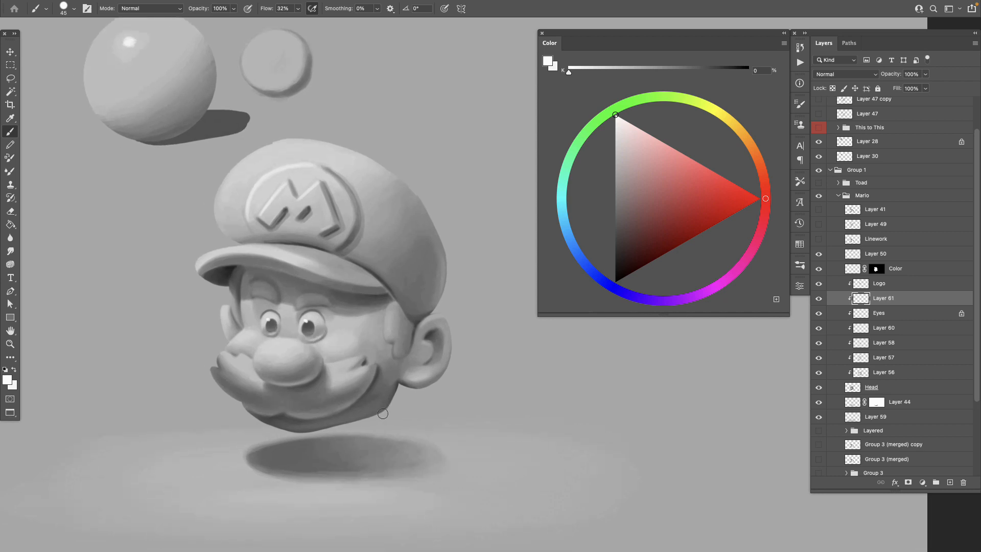
{"action": "left_click_drag", "start_coordinate": [273, 347], "coordinate": [271, 348]}
{"action": "key", "text": "super+space"}
{"action": "left_click_drag", "start_coordinate": [320, 489], "coordinate": [302, 487]}
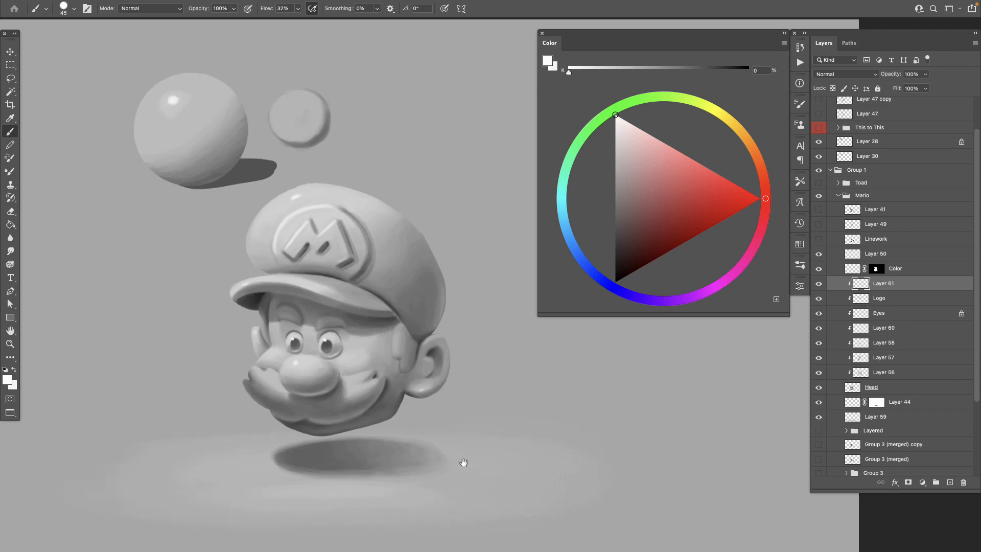
Collapse the Layered 2 group that holds the head's shading layers
{"action": "mouse_move", "coordinate": [465, 462]}
{"action": "left_mouse_down"}
{"action": "mouse_move", "coordinate": [445, 452]}
{"action": "mouse_move", "coordinate": [455, 451]}
{"action": "mouse_move", "coordinate": [432, 457]}
{"action": "left_mouse_up"}
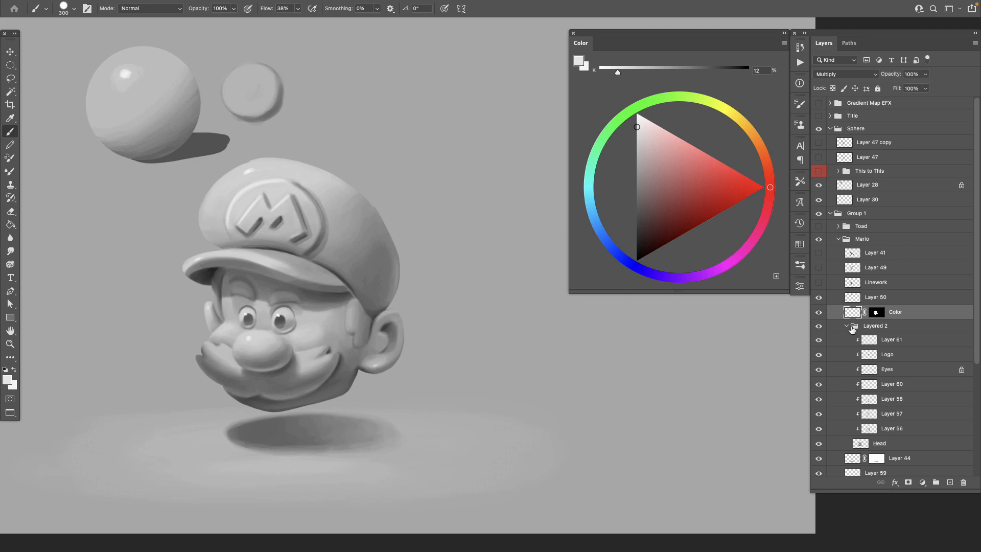
{"action": "left_click", "coordinate": [846, 326]}
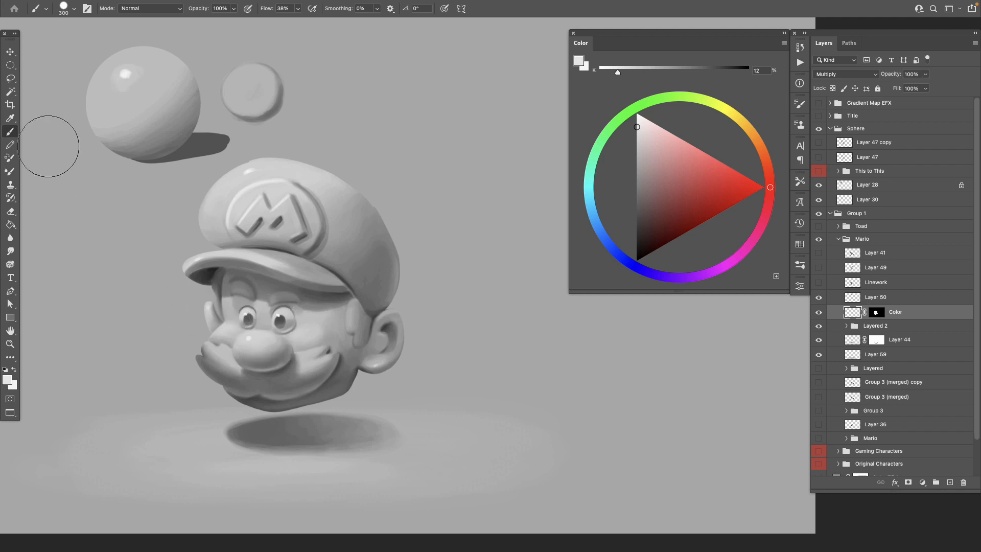
{"action": "left_click_drag", "start_coordinate": [341, 365], "coordinate": [350, 368]}
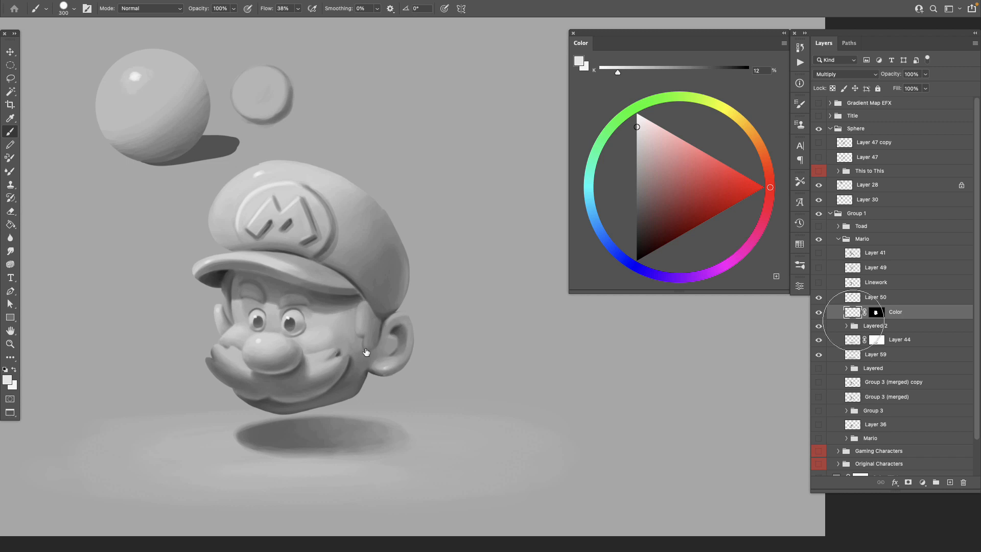
{"action": "left_click_drag", "start_coordinate": [317, 360], "coordinate": [308, 361]}
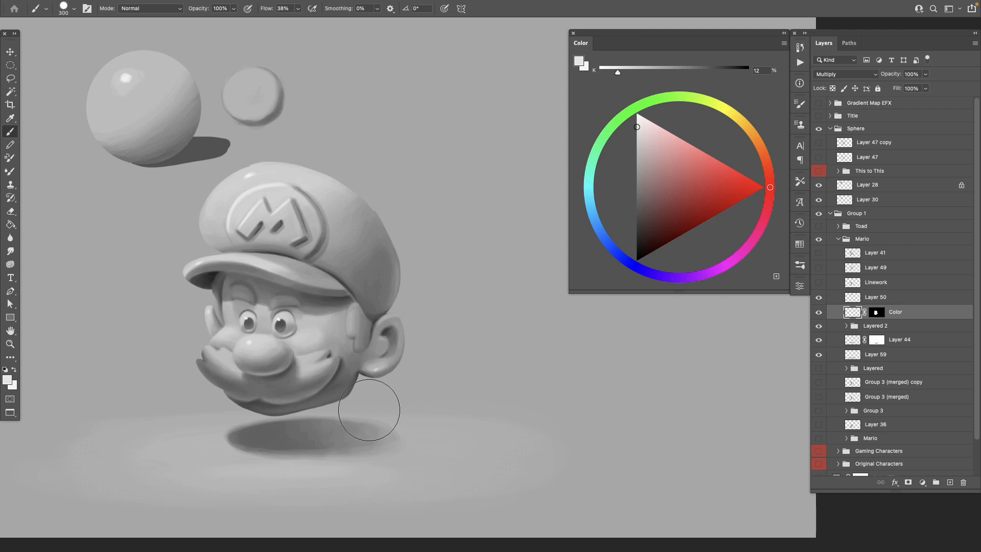
{"action": "scroll", "coordinate": [301, 378], "scroll_direction": "up", "scroll_amount": 3}
{"action": "key", "text": "z"}
{"action": "scroll", "coordinate": [324, 365], "scroll_direction": "up", "scroll_amount": 2}
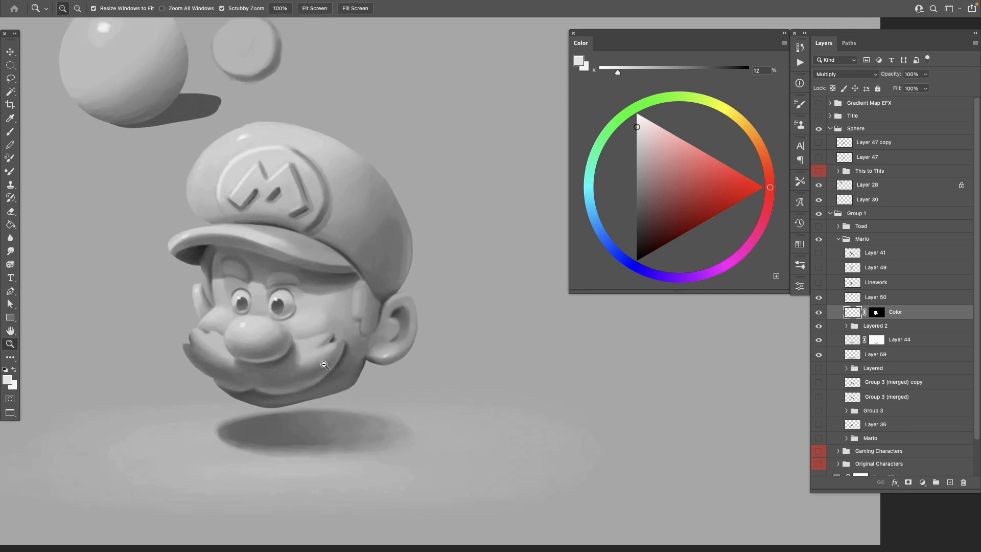
{"action": "scroll", "coordinate": [358, 361], "scroll_direction": "up", "scroll_amount": 1}
{"action": "key", "text": "b"}
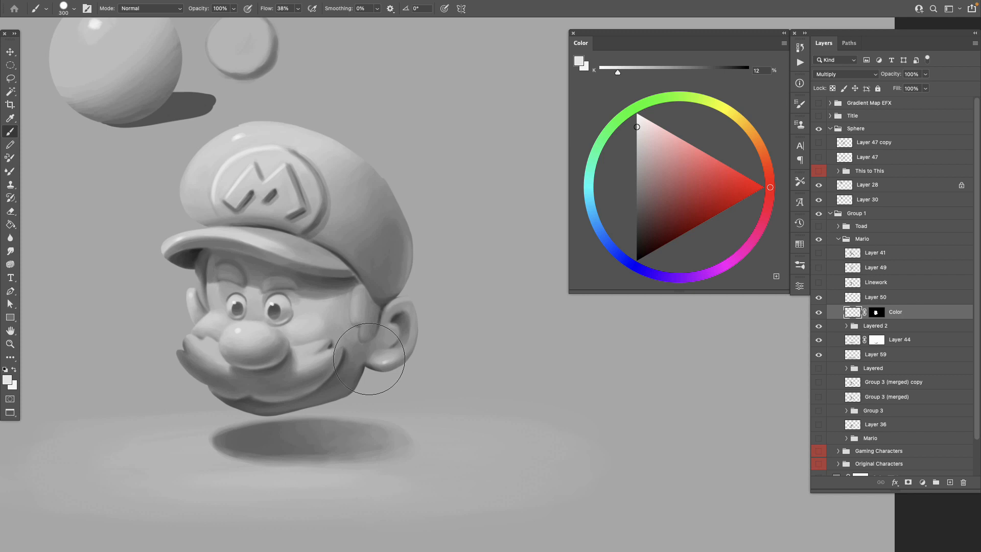
{"action": "mouse_move", "coordinate": [368, 359]}
{"action": "left_mouse_down"}
{"action": "mouse_move", "coordinate": [368, 381]}
{"action": "mouse_move", "coordinate": [344, 381]}
{"action": "left_mouse_up"}
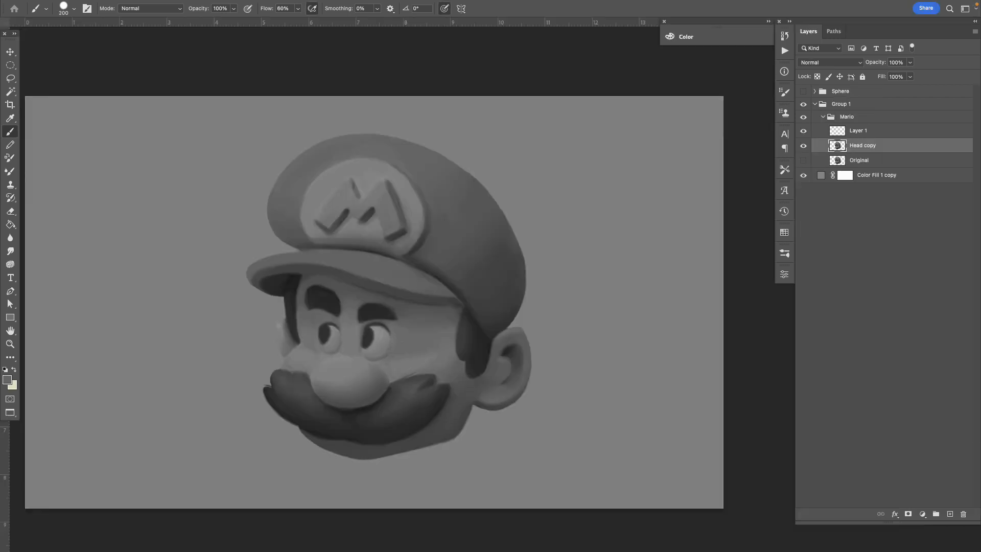
Open the Liquify filter on the Head copy layer in Mario_Values_Part-3.psd and enlarge its brush
{"action": "left_click", "coordinate": [238, 6]}
{"action": "left_click", "coordinate": [243, 20]}
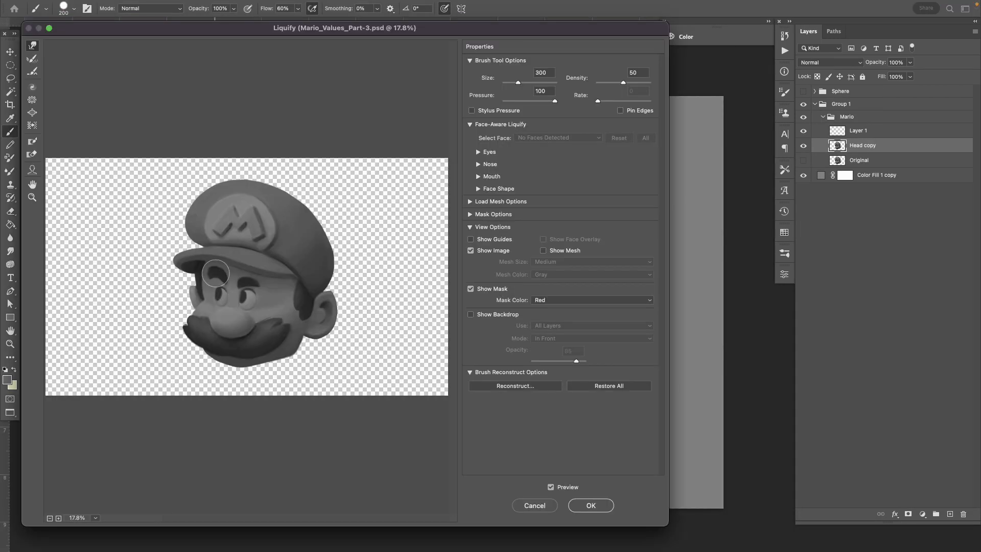
{"action": "key", "text": "super+plus"}
{"action": "key", "text": "bracketright"}
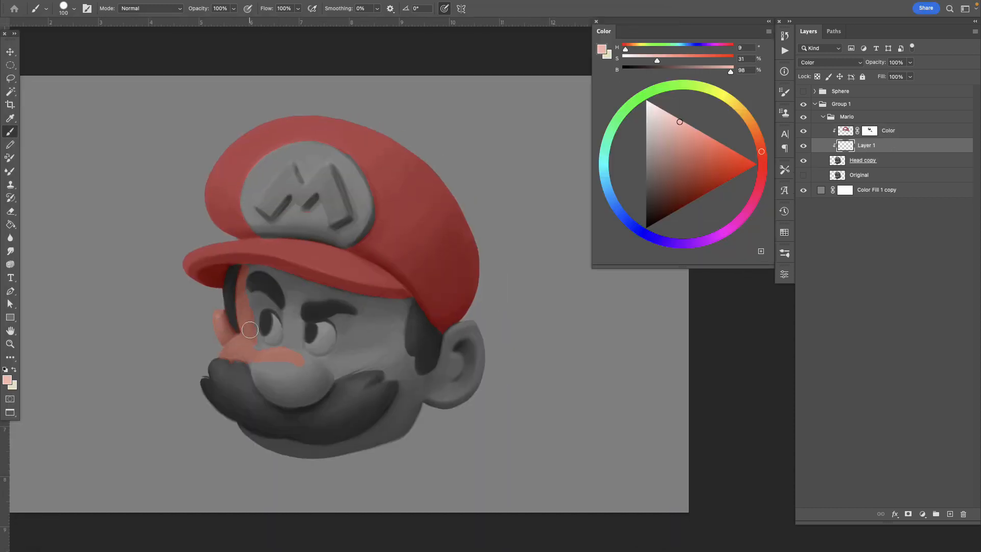
Paint a light skin tone (H 9, S 31, B 98) around the eyes on the clipped Color-mode layer, and sample the eye's color
{"action": "mouse_move", "coordinate": [250, 330]}
{"action": "left_mouse_down"}
{"action": "mouse_move", "coordinate": [283, 351]}
{"action": "mouse_move", "coordinate": [251, 270]}
{"action": "mouse_move", "coordinate": [391, 300]}
{"action": "mouse_move", "coordinate": [454, 343]}
{"action": "mouse_move", "coordinate": [336, 449]}
{"action": "mouse_move", "coordinate": [388, 374]}
{"action": "mouse_move", "coordinate": [299, 331]}
{"action": "left_mouse_up"}
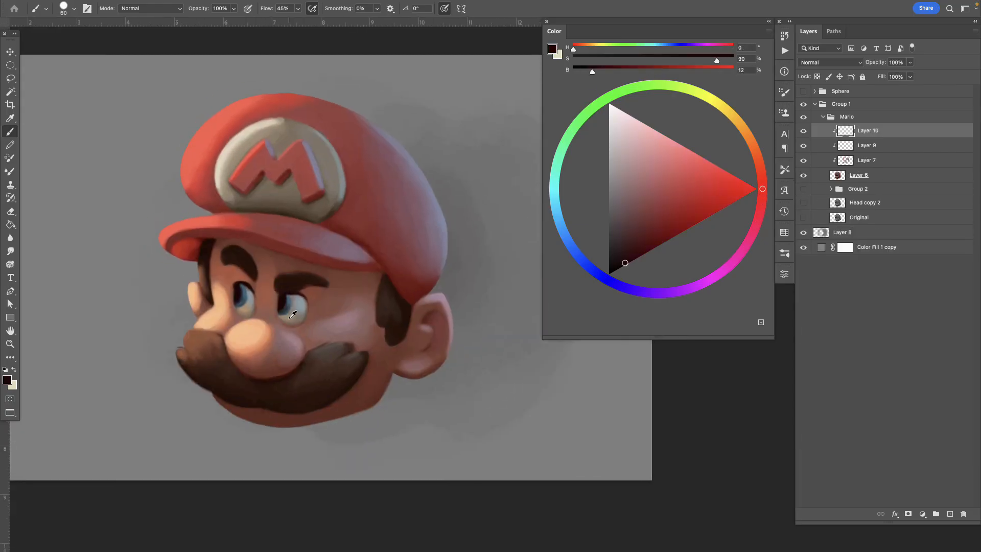
{"action": "left_click", "coordinate": [292, 314], "text": "alt"}
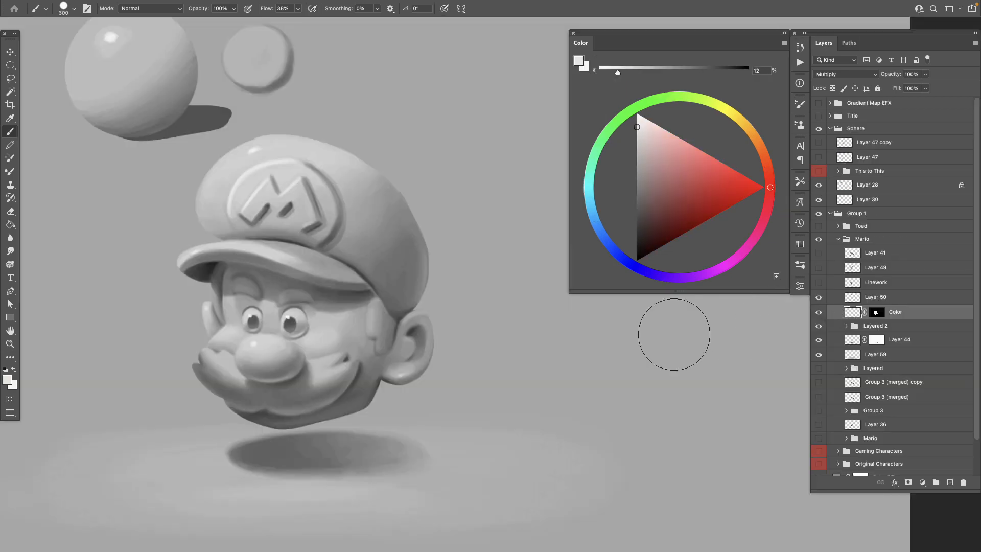
Try a 54% K gray stroke on the mustache on the Color layer with the brush reduced to 100 px
{"action": "left_click_drag", "start_coordinate": [638, 168], "coordinate": [634, 180]}
{"action": "key", "text": "bracketleft"}
{"action": "key", "text": "bracketleft"}
{"action": "key", "text": "bracketleft"}
{"action": "mouse_move", "coordinate": [337, 368]}
{"action": "left_mouse_down"}
{"action": "mouse_move", "coordinate": [306, 408]}
{"action": "mouse_move", "coordinate": [327, 378]}
{"action": "mouse_move", "coordinate": [317, 392]}
{"action": "left_mouse_up"}
{"action": "key", "text": "bracketleft"}
{"action": "key", "text": "bracketleft"}
{"action": "key", "text": "bracketleft"}
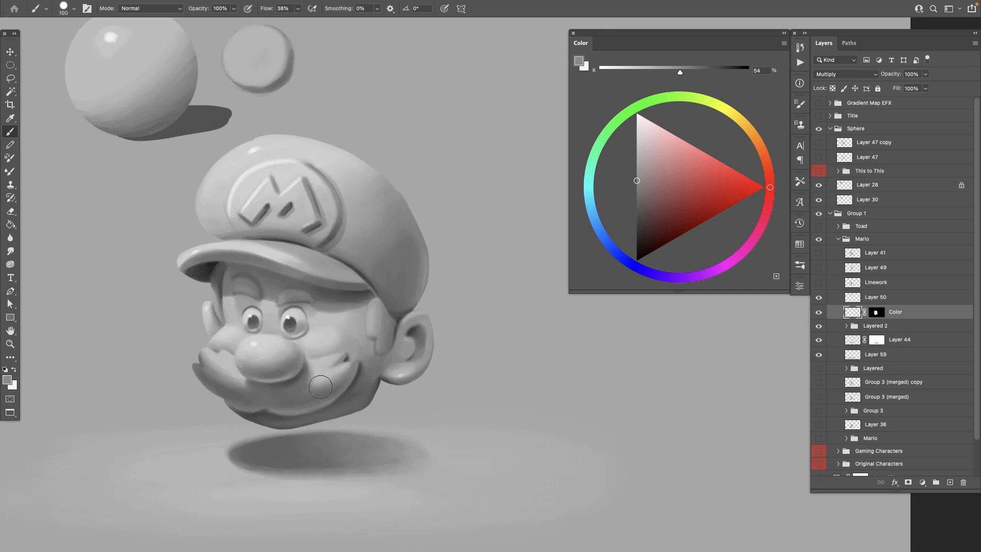
{"action": "left_click", "coordinate": [74, 8]}
{"action": "left_click", "coordinate": [495, 26]}
{"action": "key", "text": "ctrl+z"}
Test lighter grays on the lower mustache, leaving a small 38% K patch, and set the foreground gray to 42% K
{"action": "left_click", "coordinate": [636, 165]}
{"action": "left_click_drag", "start_coordinate": [327, 398], "coordinate": [284, 405]}
{"action": "left_click", "coordinate": [637, 159]}
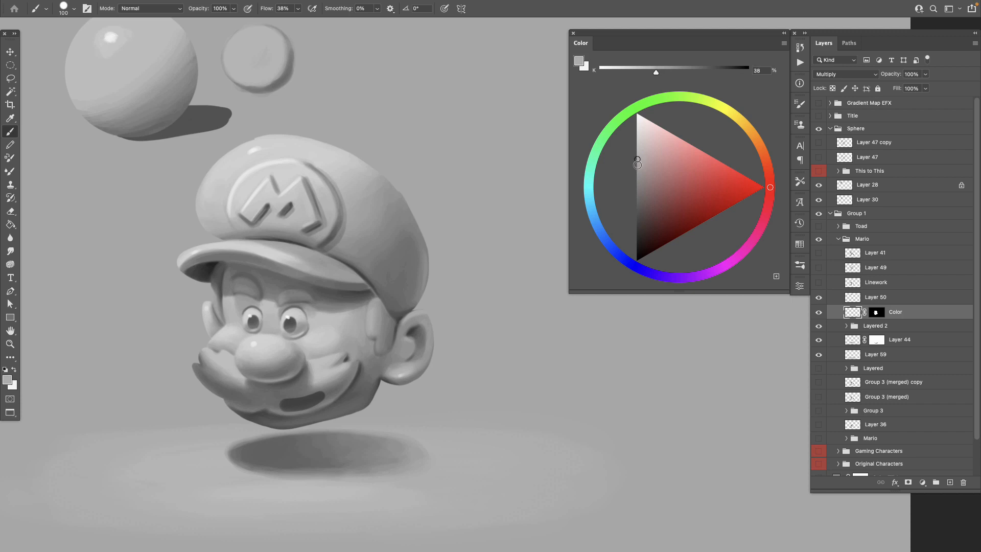
{"action": "key", "text": "ctrl+z"}
{"action": "left_click_drag", "start_coordinate": [267, 406], "coordinate": [276, 406]}
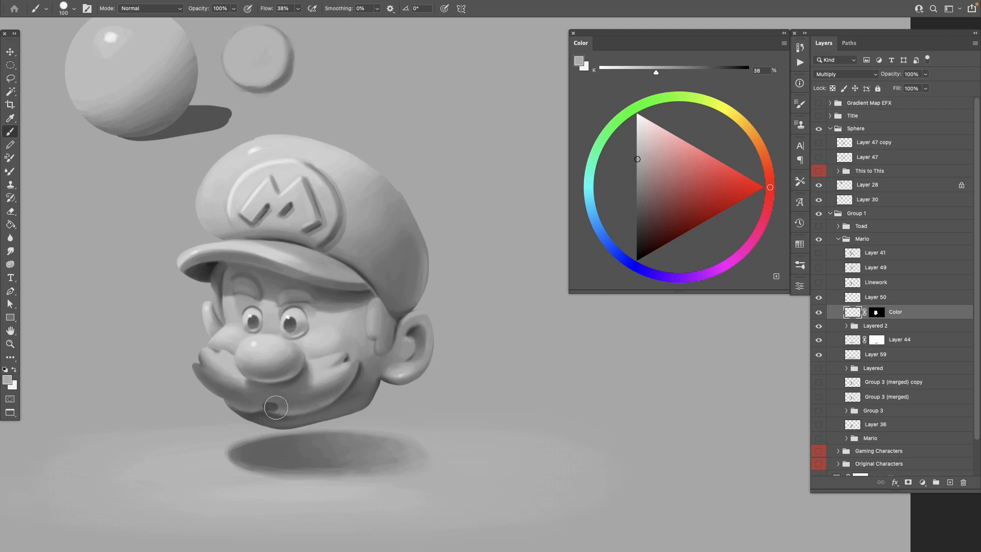
{"action": "left_click", "coordinate": [638, 161]}
{"action": "left_click", "coordinate": [636, 164]}
Set the Lasso tool's feather to 2 px and clear any active selection
{"action": "key", "text": "z"}
{"action": "left_click_drag", "start_coordinate": [296, 403], "coordinate": [321, 403]}
{"action": "key", "text": "l"}
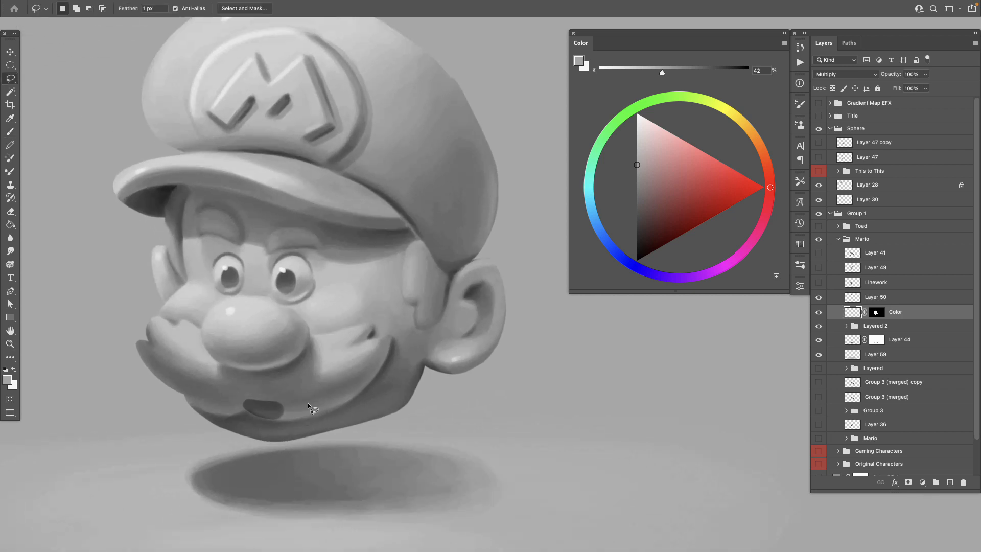
{"action": "left_click", "coordinate": [145, 8]}
{"action": "type", "text": "2"}
{"action": "key", "text": "ctrl+d"}
{"action": "key", "text": "ctrl+d"}
{"action": "left_click_drag", "start_coordinate": [369, 339], "coordinate": [373, 338]}
{"action": "scroll", "coordinate": [307, 271], "scroll_direction": "down", "scroll_amount": 2}
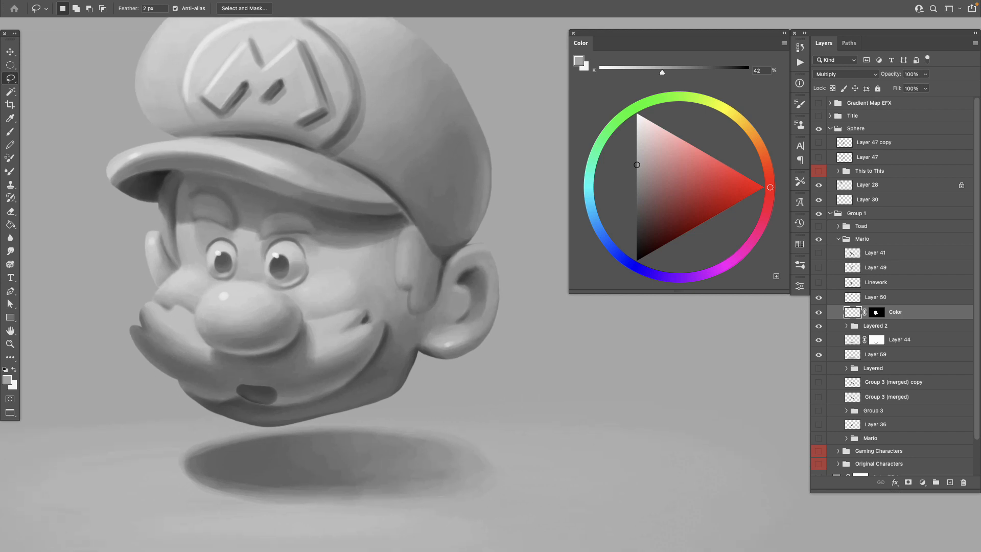
Lasso the whole mustache along its outline and below the nose, adding each section to one selection
{"action": "left_click_drag", "start_coordinate": [318, 399], "coordinate": [350, 381]}
{"action": "left_click_drag", "start_coordinate": [355, 326], "coordinate": [239, 391]}
{"action": "key", "text": "shift"}
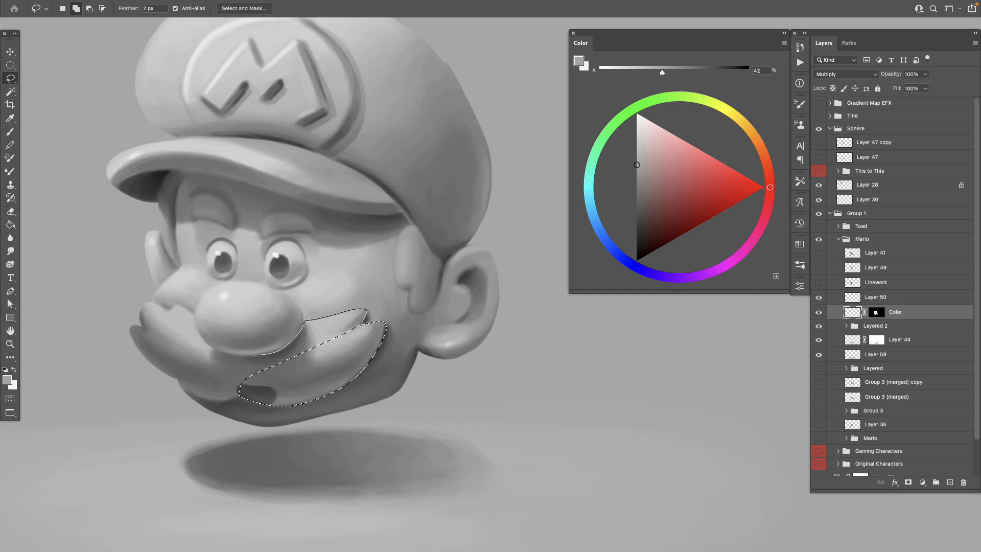
{"action": "left_click_drag", "start_coordinate": [240, 361], "coordinate": [242, 392]}
{"action": "mouse_move", "coordinate": [194, 316]}
{"action": "left_mouse_down"}
{"action": "mouse_move", "coordinate": [185, 352]}
{"action": "mouse_move", "coordinate": [236, 384]}
{"action": "left_mouse_up"}
{"action": "left_click_drag", "start_coordinate": [139, 327], "coordinate": [193, 353]}
{"action": "mouse_move", "coordinate": [139, 323]}
{"action": "left_mouse_down"}
{"action": "mouse_move", "coordinate": [153, 368]}
{"action": "mouse_move", "coordinate": [187, 370]}
{"action": "mouse_move", "coordinate": [180, 344]}
{"action": "mouse_move", "coordinate": [178, 379]}
{"action": "left_mouse_up"}
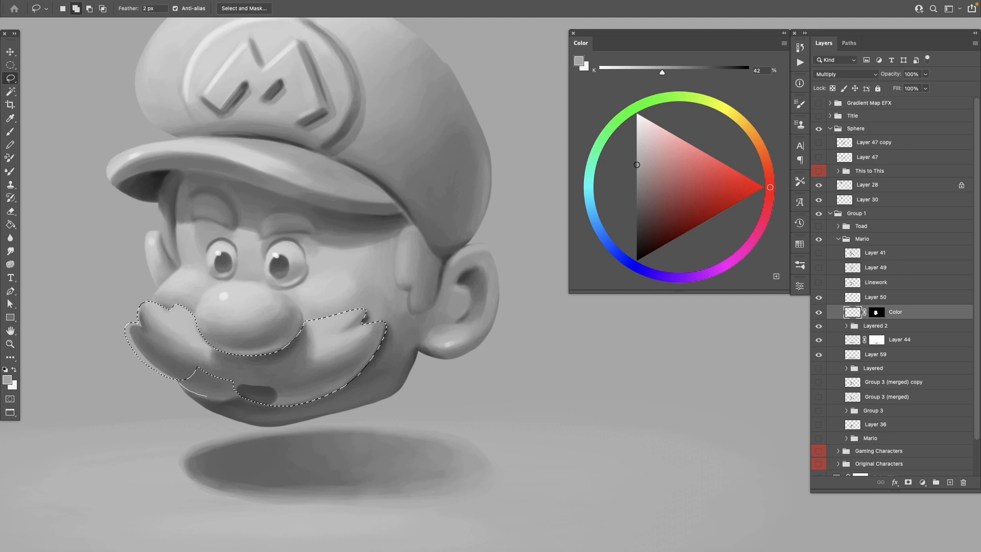
{"action": "left_click_drag", "start_coordinate": [237, 397], "coordinate": [239, 398]}
Add the sideburn beside the ear, both eyebrows and the hair under the far side of the brim to the selection
{"action": "left_click_drag", "start_coordinate": [421, 232], "coordinate": [415, 223]}
{"action": "left_click_drag", "start_coordinate": [413, 231], "coordinate": [412, 229]}
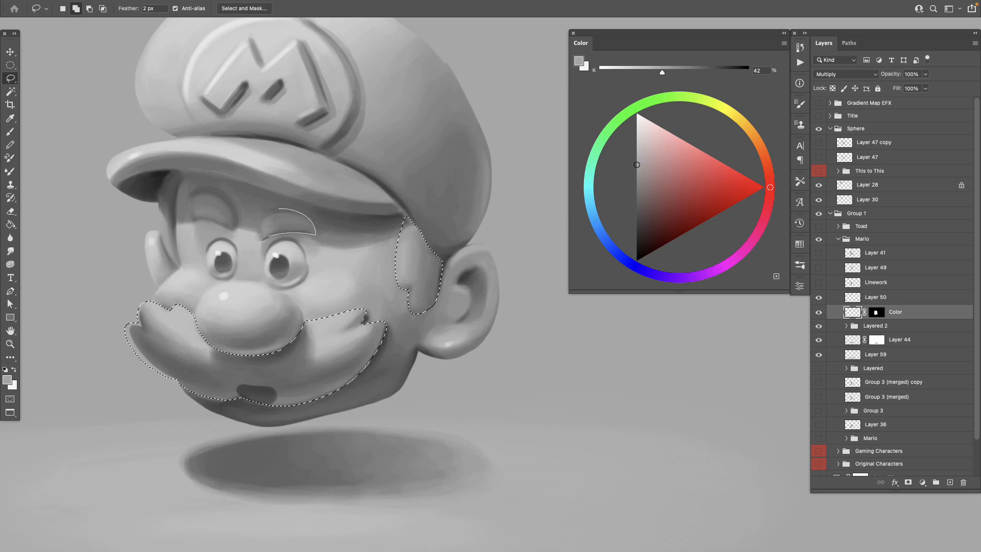
{"action": "left_click_drag", "start_coordinate": [295, 234], "coordinate": [313, 234]}
{"action": "left_click_drag", "start_coordinate": [236, 228], "coordinate": [233, 229]}
{"action": "left_click_drag", "start_coordinate": [183, 247], "coordinate": [177, 264]}
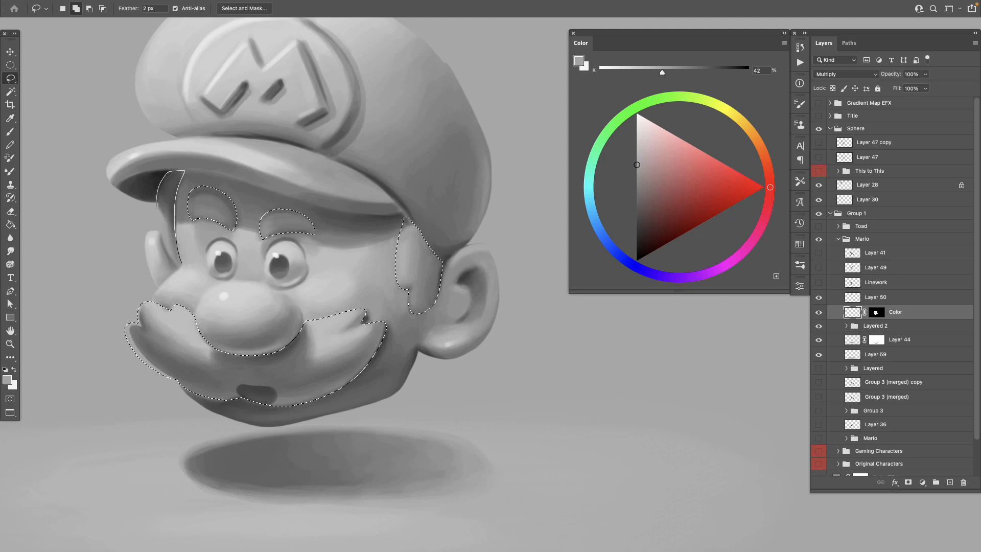
Add the far sideburn to the hair selection and paint the mustache gray on the Multiply-mode Color layer
{"action": "left_click_drag", "start_coordinate": [179, 265], "coordinate": [180, 266]}
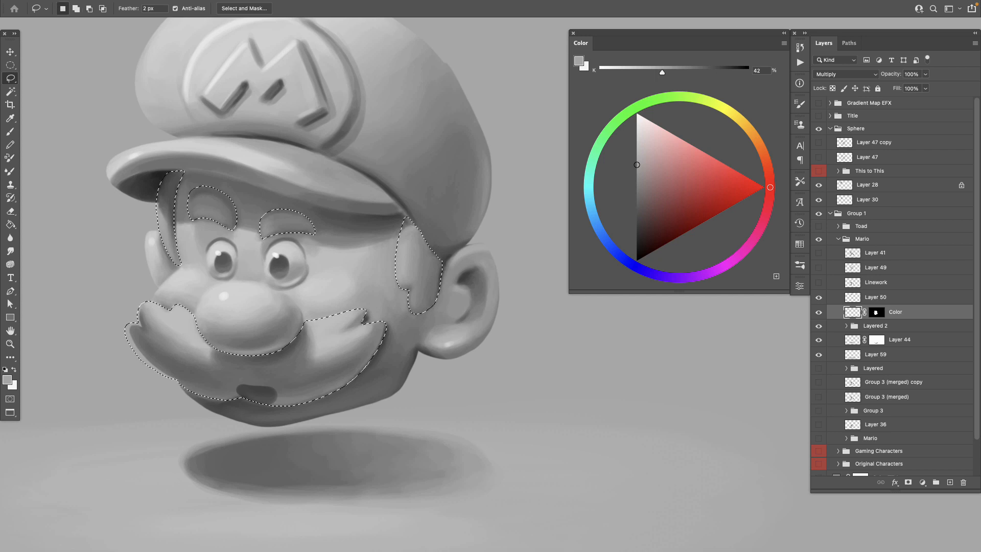
{"action": "key", "text": "b"}
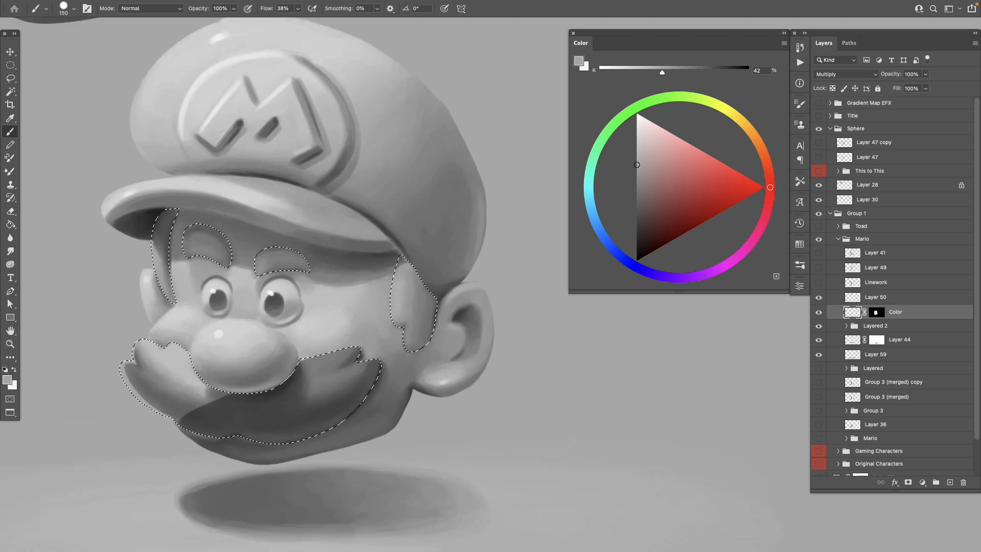
{"action": "left_click", "coordinate": [818, 312]}
{"action": "left_click", "coordinate": [819, 312]}
{"action": "left_click", "coordinate": [831, 74]}
{"action": "left_click", "coordinate": [832, 76]}
{"action": "mouse_move", "coordinate": [276, 416]}
{"action": "left_mouse_down"}
{"action": "mouse_move", "coordinate": [183, 441]}
{"action": "mouse_move", "coordinate": [170, 412]}
{"action": "left_mouse_up"}
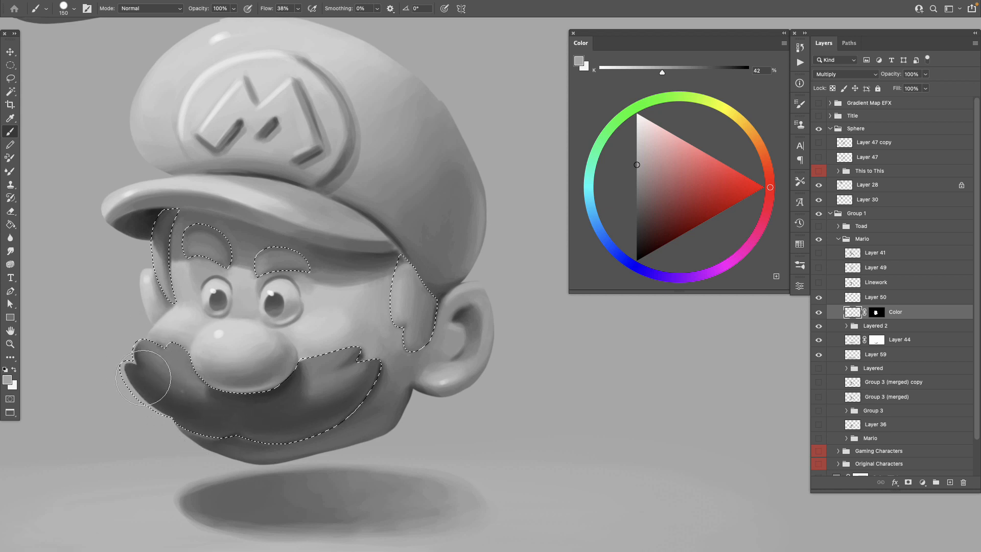
Paint the selected eyebrows and sideburns with the same gray, and clear the selection
{"action": "left_click", "coordinate": [324, 396], "text": "alt"}
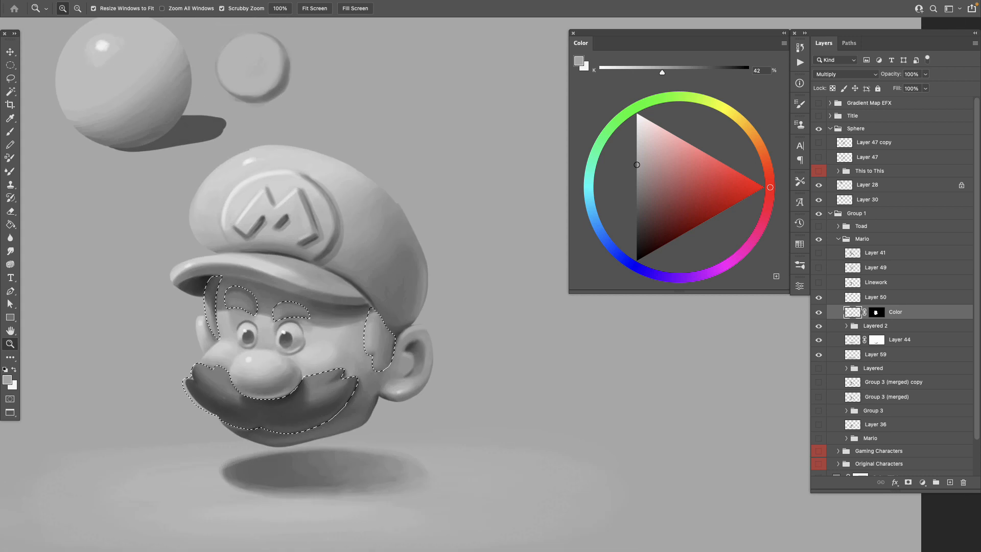
{"action": "scroll", "coordinate": [307, 402], "scroll_direction": "right", "scroll_amount": 2}
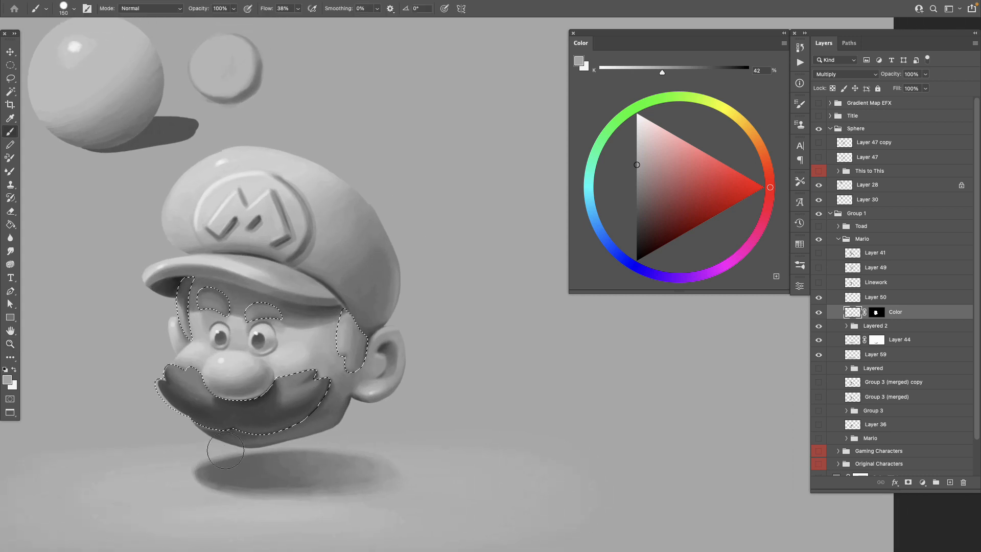
{"action": "mouse_move", "coordinate": [352, 358]}
{"action": "left_mouse_down"}
{"action": "mouse_move", "coordinate": [359, 338]}
{"action": "mouse_move", "coordinate": [344, 319]}
{"action": "mouse_move", "coordinate": [353, 316]}
{"action": "mouse_move", "coordinate": [328, 355]}
{"action": "mouse_move", "coordinate": [282, 313]}
{"action": "mouse_move", "coordinate": [263, 306]}
{"action": "mouse_move", "coordinate": [233, 321]}
{"action": "mouse_move", "coordinate": [240, 286]}
{"action": "left_mouse_up"}
{"action": "key", "text": "ctrl+d"}
{"action": "key", "text": "z"}
{"action": "mouse_move", "coordinate": [409, 442]}
{"action": "left_mouse_down"}
{"action": "mouse_move", "coordinate": [390, 431]}
{"action": "mouse_move", "coordinate": [414, 433]}
{"action": "left_mouse_up"}
{"action": "key", "text": "b"}
{"action": "left_click_drag", "start_coordinate": [373, 400], "coordinate": [359, 395]}
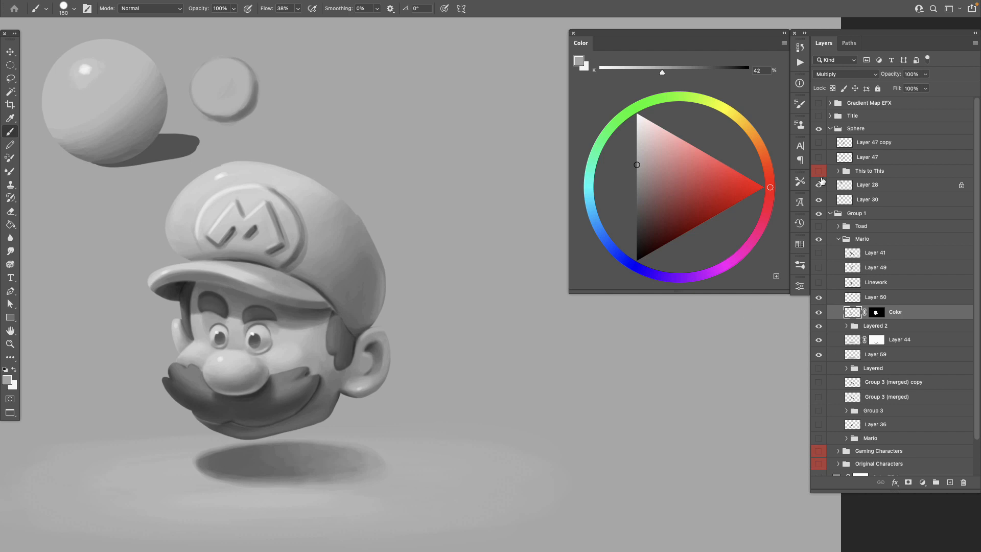
Lock the Color layer's transparent pixels, enlarge the color wheel and darken the hair, eyebrows and mustache with grays up to 51%
{"action": "left_click", "coordinate": [833, 88]}
{"action": "left_click_drag", "start_coordinate": [637, 166], "coordinate": [637, 171]}
{"action": "left_click", "coordinate": [819, 312]}
{"action": "left_click", "coordinate": [819, 313]}
{"action": "left_click_drag", "start_coordinate": [569, 290], "coordinate": [507, 347]}
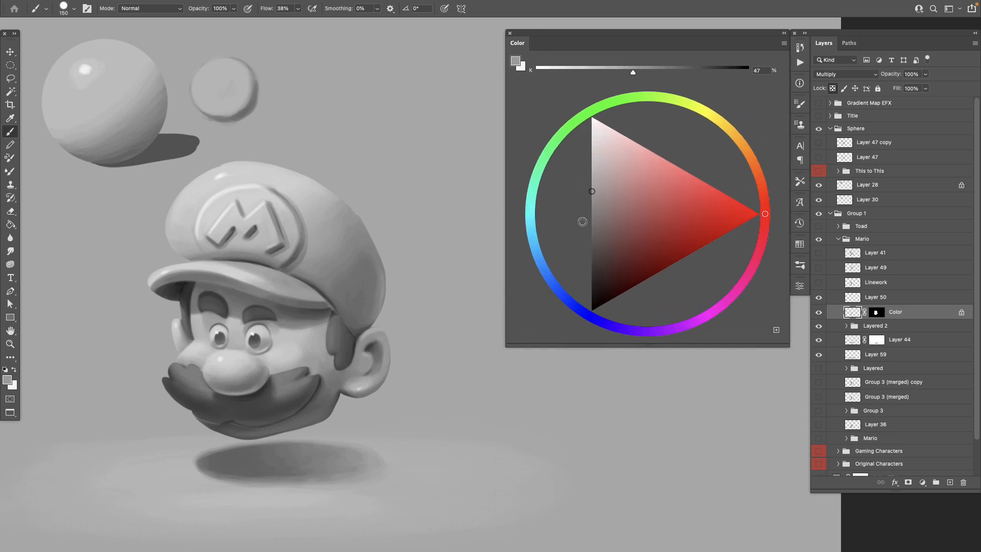
{"action": "left_click", "coordinate": [592, 191]}
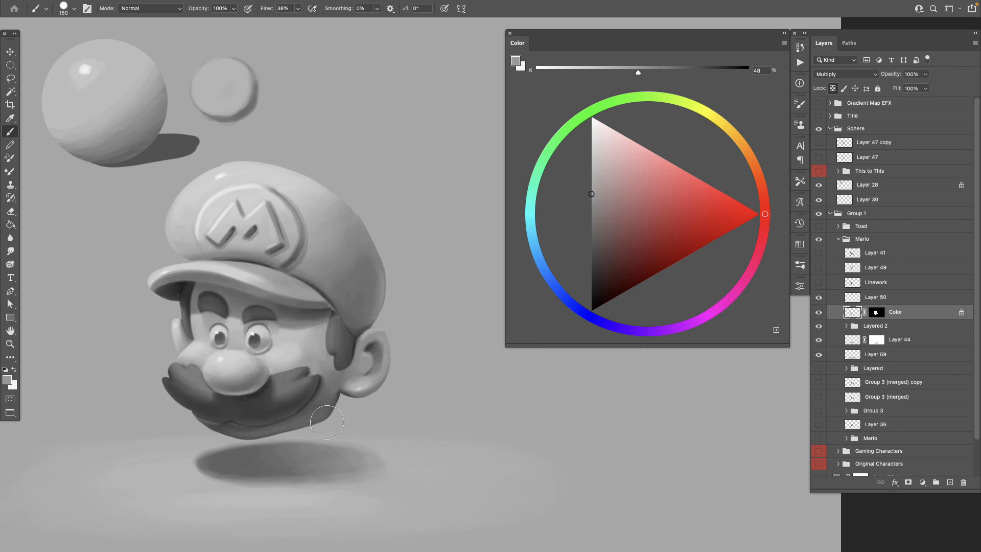
{"action": "mouse_move", "coordinate": [286, 388]}
{"action": "left_mouse_down"}
{"action": "mouse_move", "coordinate": [307, 378]}
{"action": "mouse_move", "coordinate": [230, 409]}
{"action": "mouse_move", "coordinate": [307, 378]}
{"action": "mouse_move", "coordinate": [324, 398]}
{"action": "mouse_move", "coordinate": [197, 404]}
{"action": "mouse_move", "coordinate": [178, 383]}
{"action": "mouse_move", "coordinate": [186, 333]}
{"action": "mouse_move", "coordinate": [214, 301]}
{"action": "mouse_move", "coordinate": [256, 320]}
{"action": "mouse_move", "coordinate": [247, 317]}
{"action": "left_mouse_up"}
{"action": "mouse_move", "coordinate": [332, 327]}
{"action": "left_mouse_down"}
{"action": "mouse_move", "coordinate": [333, 385]}
{"action": "mouse_move", "coordinate": [344, 322]}
{"action": "left_mouse_up"}
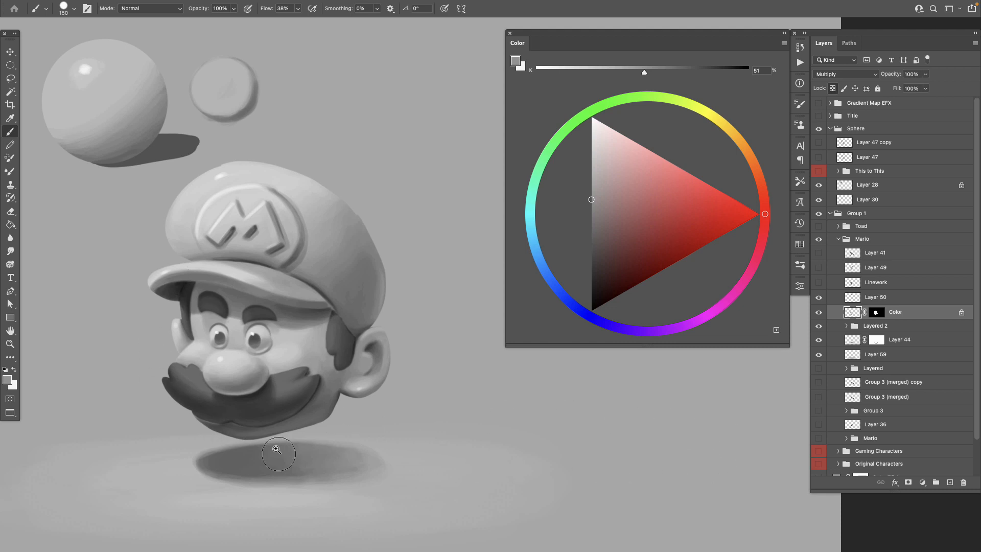
Reduce the brush size to 60 for closer work around the mustache and chin
{"action": "key", "text": "z"}
{"action": "left_click", "coordinate": [280, 431]}
{"action": "key", "text": "b"}
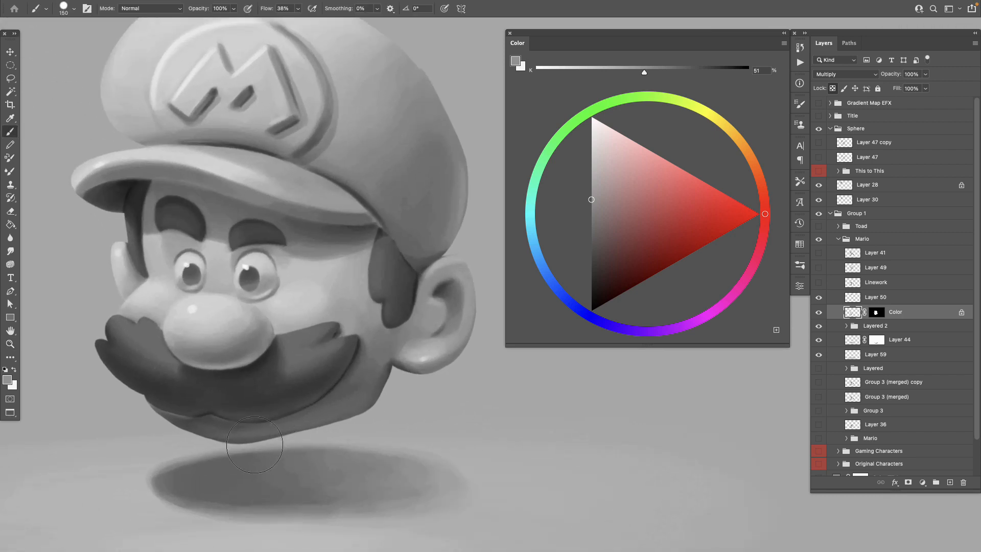
{"action": "key", "text": "bracketleft"}
{"action": "key", "text": "bracketleft"}
{"action": "key", "text": "bracketleft"}
{"action": "key", "text": "bracketleft"}
{"action": "key", "text": "bracketleft"}
{"action": "key", "text": "bracketleft"}
Examine the mustache's lower edge and the chin up close, and check the whole head
{"action": "key", "text": "z"}
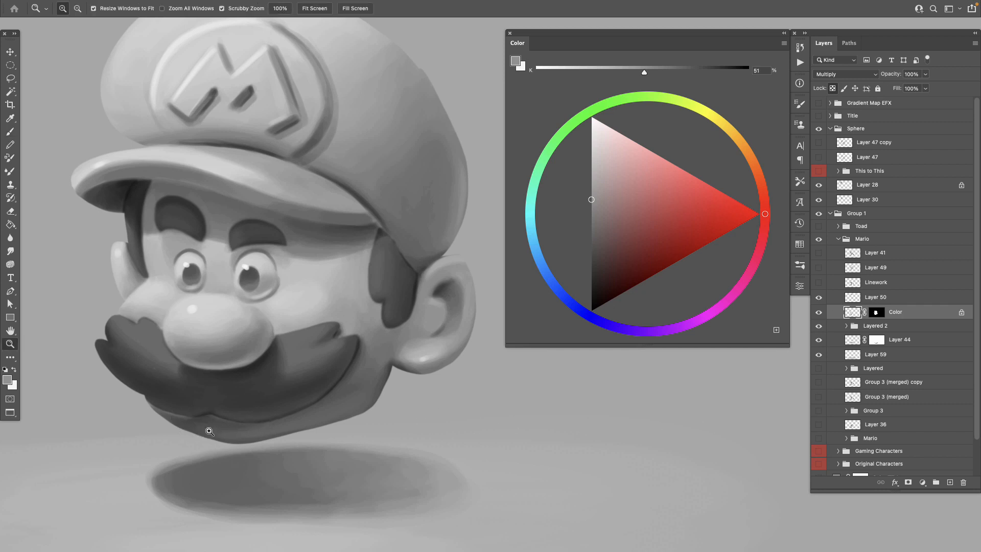
{"action": "left_click", "coordinate": [214, 435]}
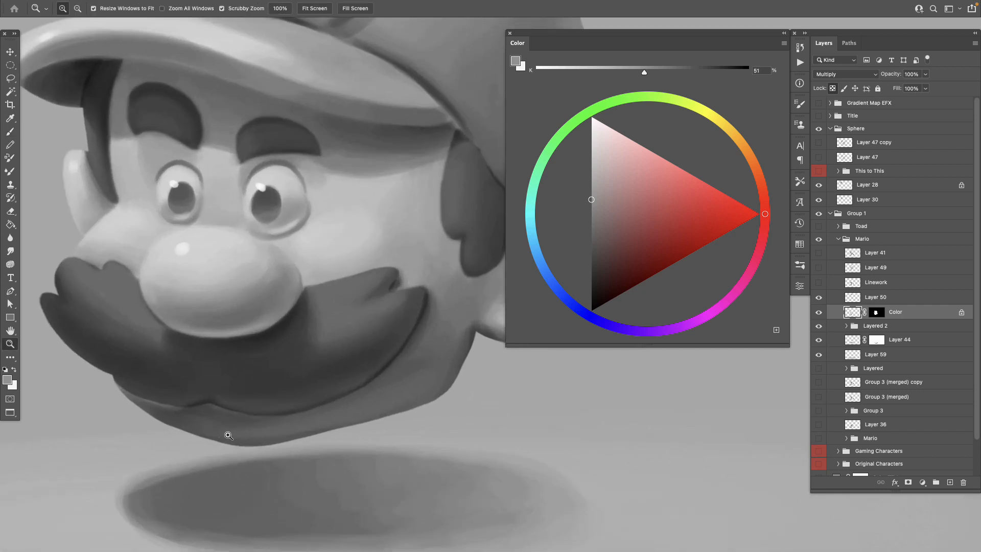
{"action": "key", "text": "v"}
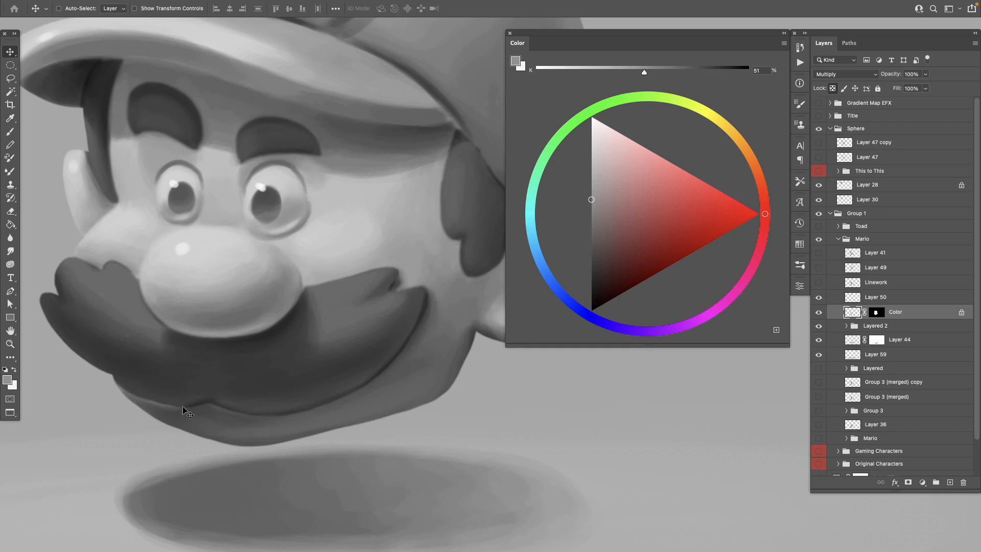
{"action": "left_click", "coordinate": [293, 427], "text": "alt+super"}
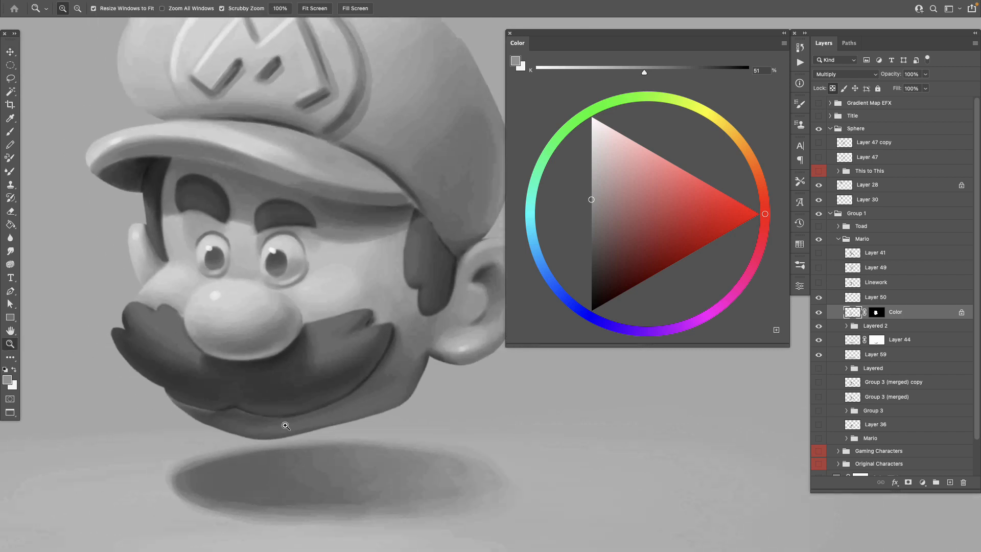
{"action": "left_click_drag", "start_coordinate": [339, 395], "coordinate": [300, 427]}
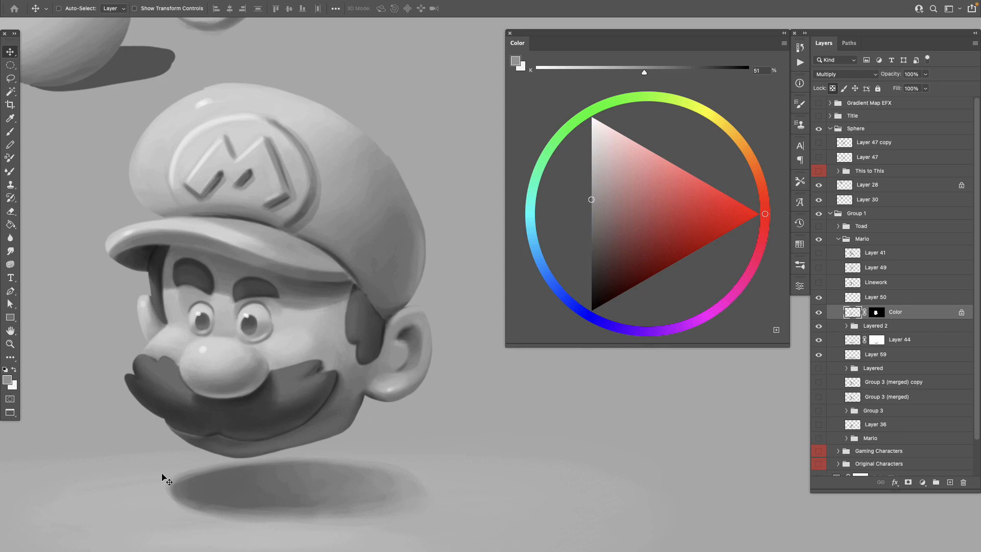
{"action": "left_click_drag", "start_coordinate": [277, 412], "coordinate": [290, 417]}
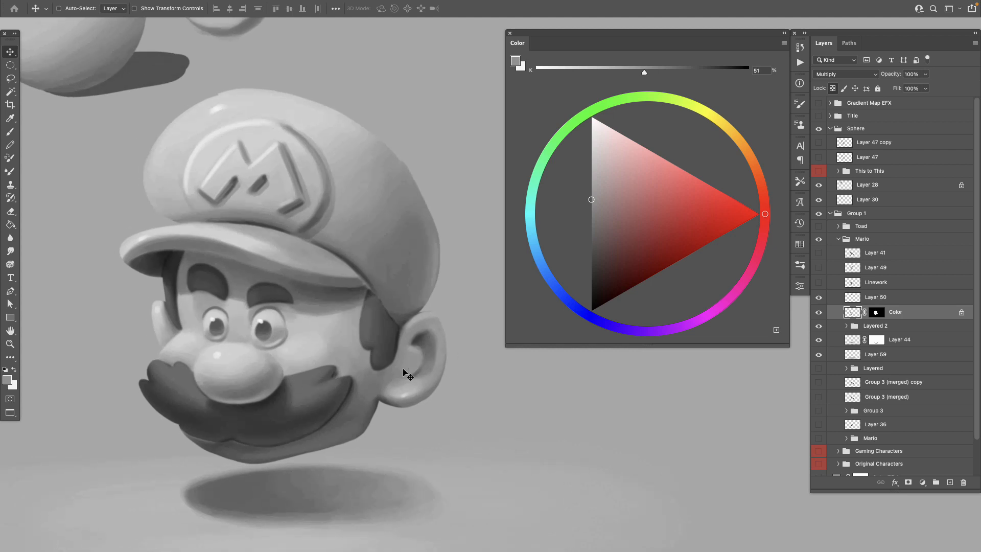
{"action": "left_click_drag", "start_coordinate": [285, 229], "coordinate": [396, 303]}
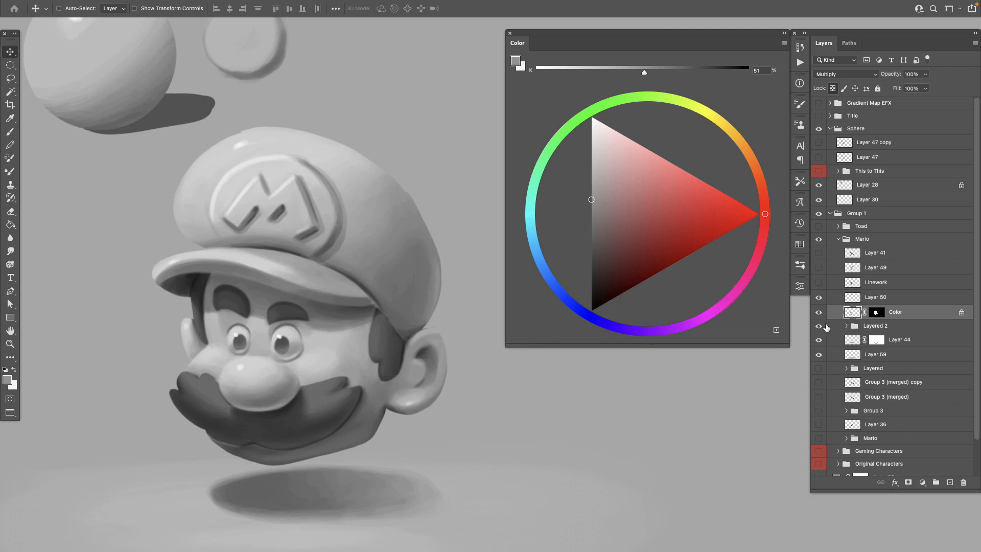
Reactivate the Brush tool and unlock the transparent pixels of the Color layer
{"action": "key", "text": "b"}
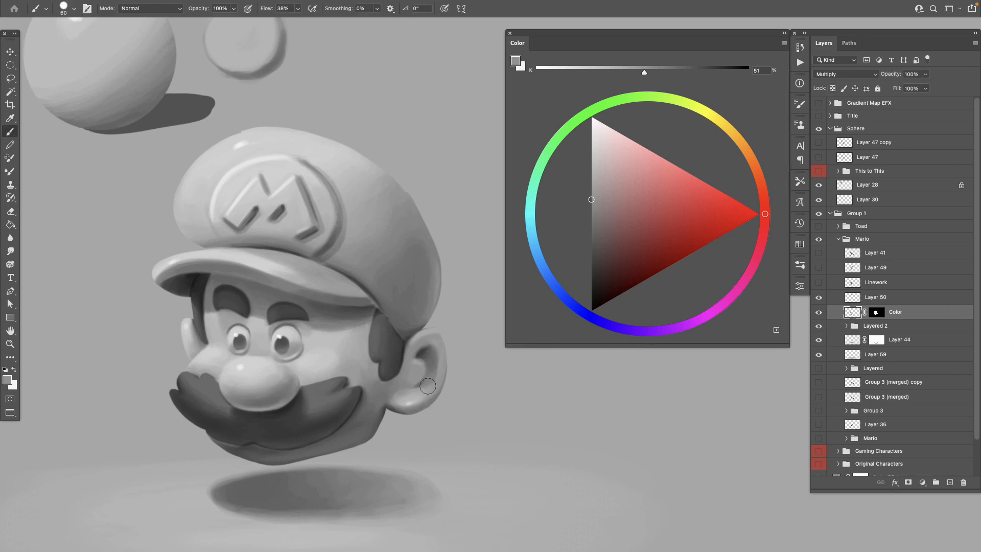
{"action": "scroll", "coordinate": [330, 289], "scroll_direction": "up", "scroll_amount": 2}
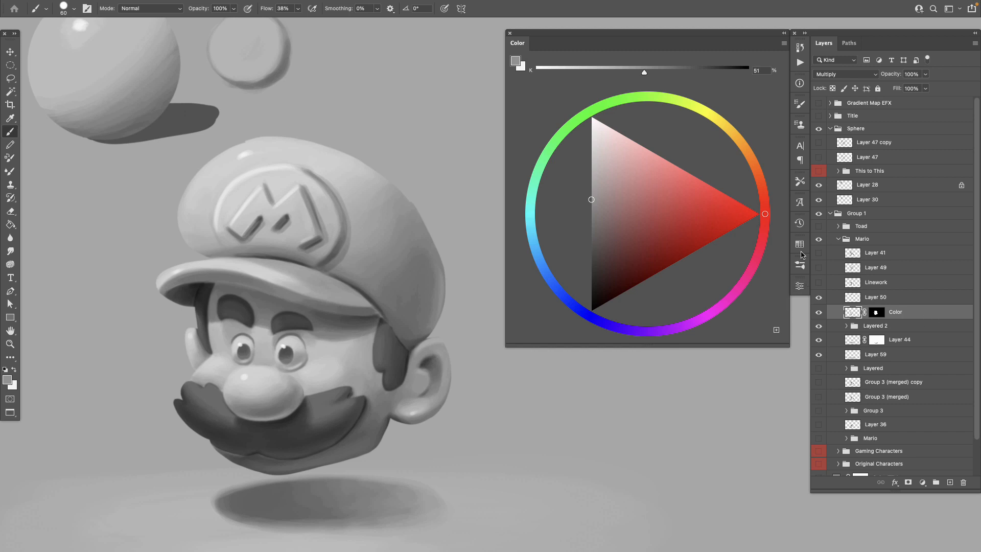
{"action": "left_click", "coordinate": [833, 89]}
{"action": "left_click_drag", "start_coordinate": [317, 379], "coordinate": [348, 388]}
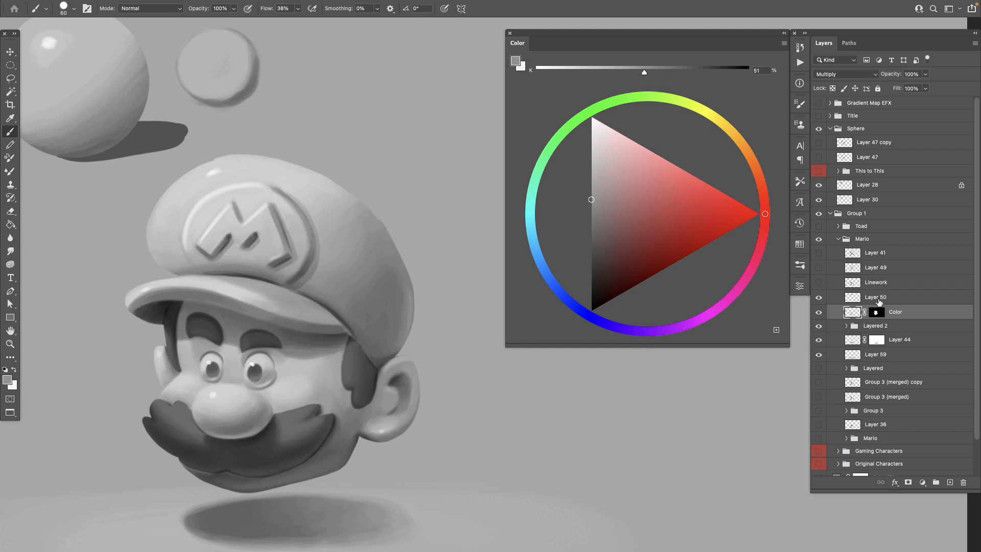
Check Layer 50's effect and remove the unused layers, including those from the Layered group down to Color Fill 1 copy
{"action": "left_click", "coordinate": [821, 298]}
{"action": "left_click", "coordinate": [820, 298]}
{"action": "left_click", "coordinate": [871, 369]}
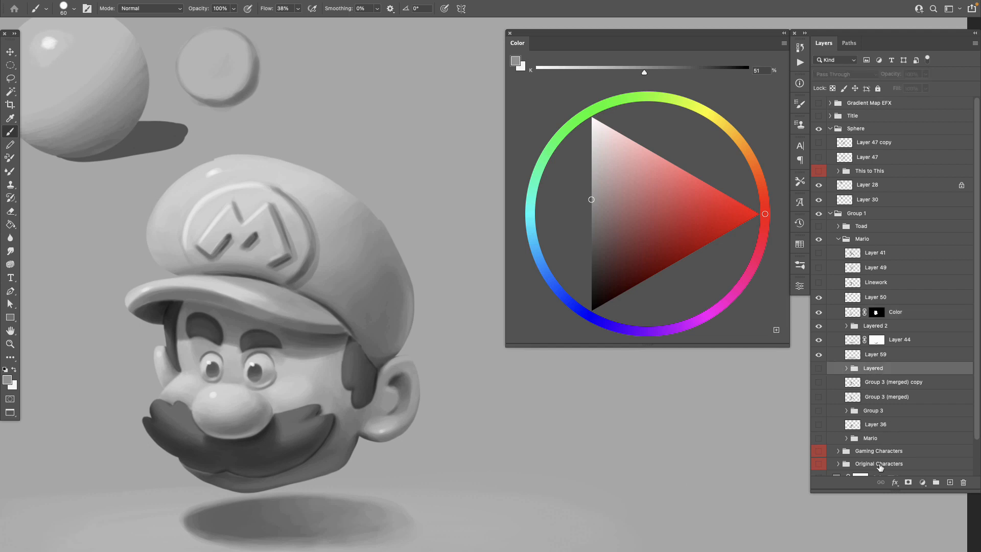
{"action": "scroll", "coordinate": [898, 468], "scroll_direction": "down", "scroll_amount": 2}
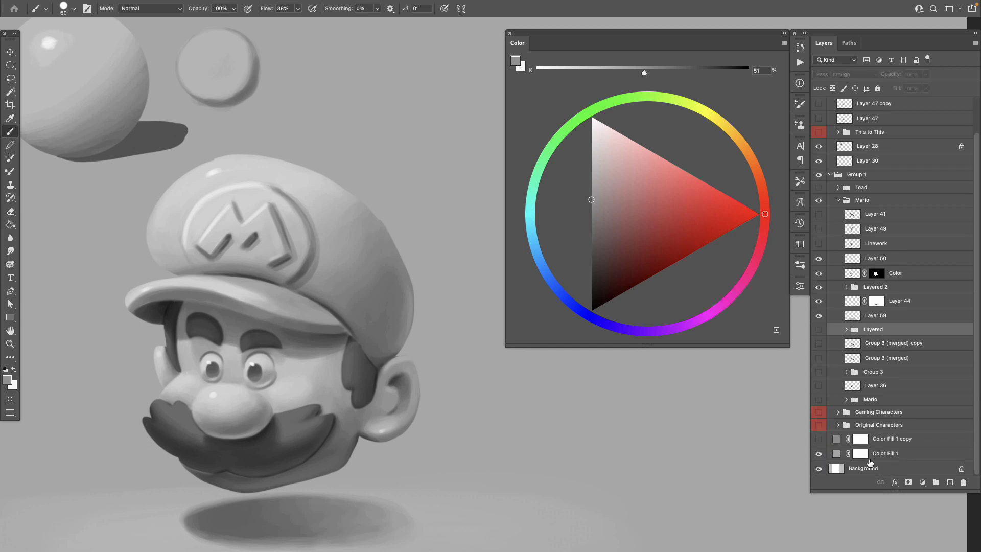
{"action": "left_click", "coordinate": [866, 426], "text": "shift"}
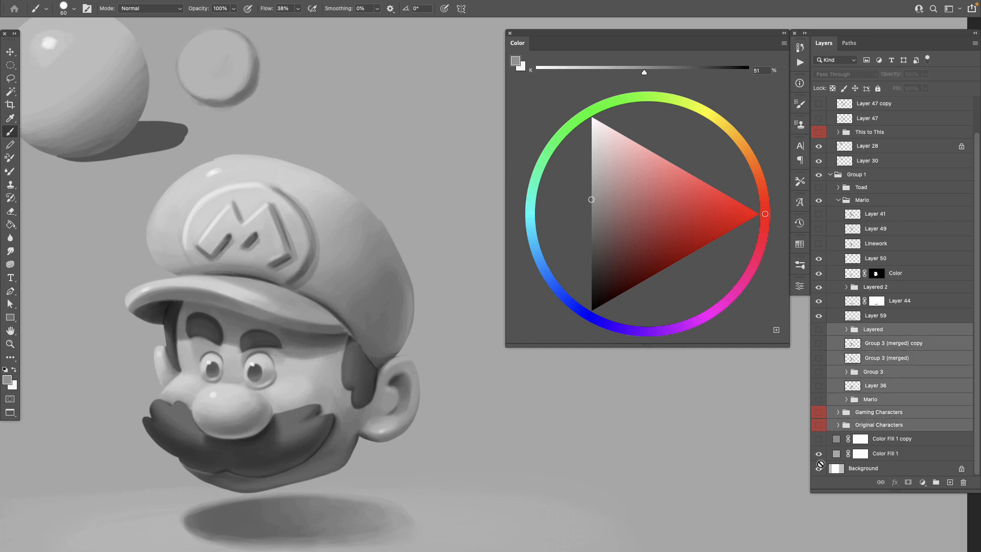
{"action": "left_click", "coordinate": [883, 440], "text": "shift"}
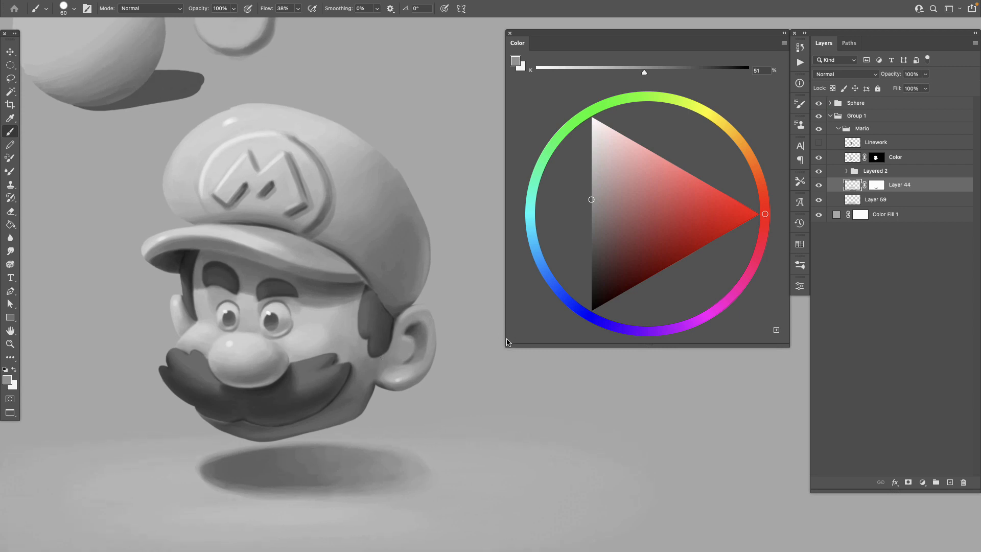
Shrink the color wheel slightly, make the Color layer active and toggle its visibility to compare the head with and without it
{"action": "left_click_drag", "start_coordinate": [509, 346], "coordinate": [516, 336]}
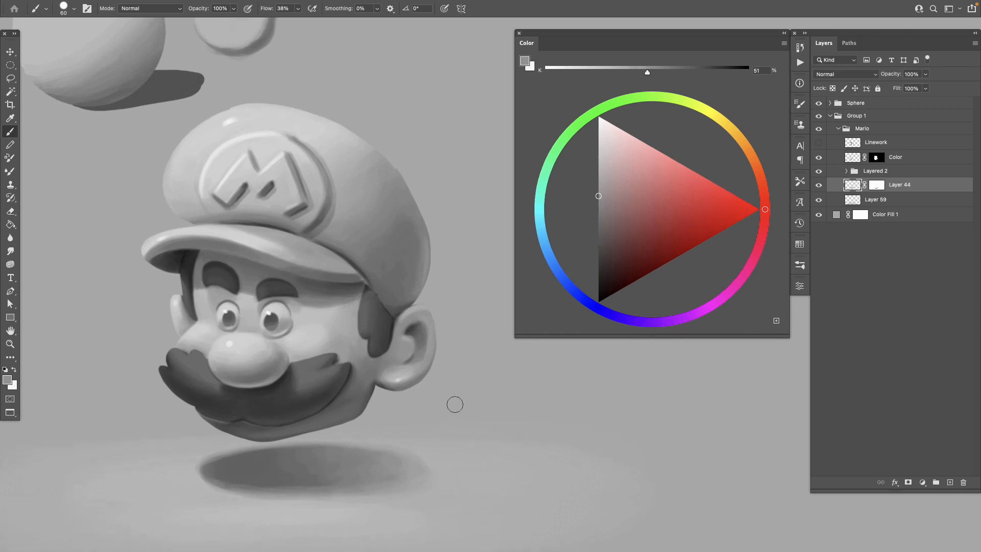
{"action": "left_click", "coordinate": [893, 158]}
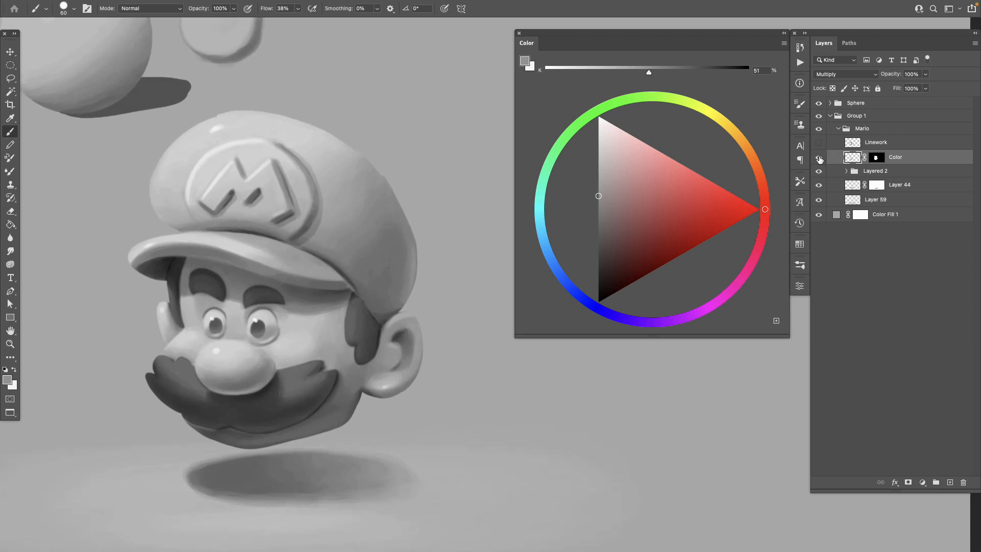
{"action": "left_click", "coordinate": [819, 158]}
{"action": "left_click", "coordinate": [819, 158]}
{"action": "left_click", "coordinate": [819, 158]}
{"action": "left_click", "coordinate": [820, 158]}
{"action": "left_click", "coordinate": [820, 159]}
{"action": "left_click", "coordinate": [819, 158]}
{"action": "left_click", "coordinate": [819, 158]}
{"action": "left_click", "coordinate": [819, 158]}
Try progressively lighter grays on the hat and brim, undoing each test stroke, and pick a 24% gray
{"action": "left_click_drag", "start_coordinate": [340, 251], "coordinate": [307, 276]}
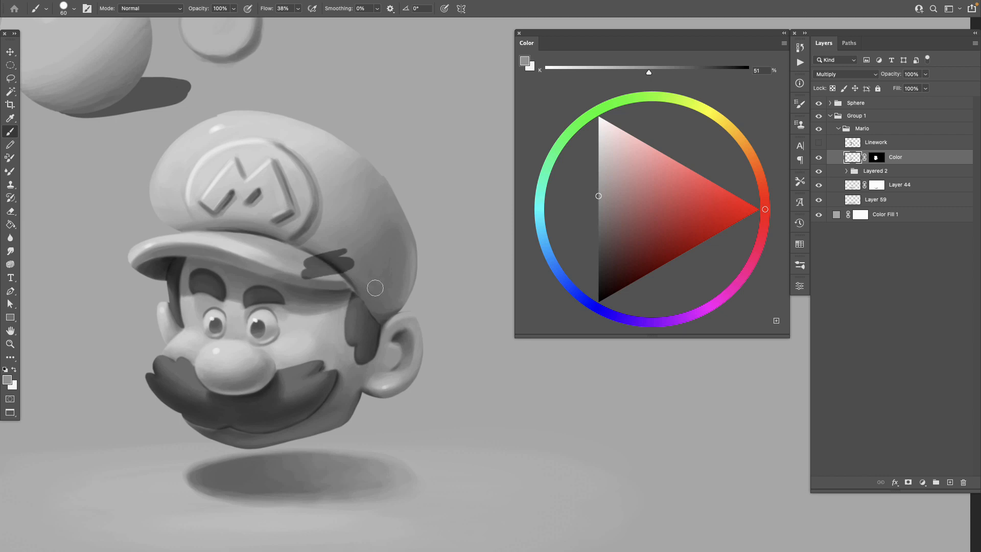
{"action": "key", "text": "ctrl+z"}
{"action": "left_click_drag", "start_coordinate": [598, 196], "coordinate": [599, 169]}
{"action": "left_click_drag", "start_coordinate": [321, 270], "coordinate": [292, 276]}
{"action": "key", "text": "ctrl+z"}
{"action": "left_click", "coordinate": [597, 164]}
{"action": "left_click_drag", "start_coordinate": [597, 164], "coordinate": [598, 161]}
{"action": "left_click_drag", "start_coordinate": [349, 266], "coordinate": [310, 280]}
{"action": "key", "text": "ctrl+z"}
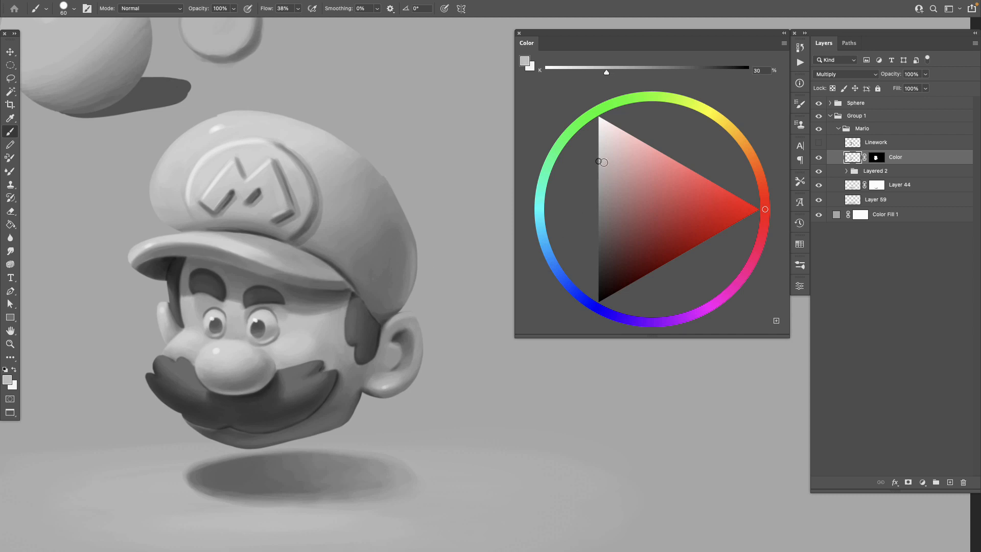
{"action": "left_click_drag", "start_coordinate": [321, 276], "coordinate": [315, 276]}
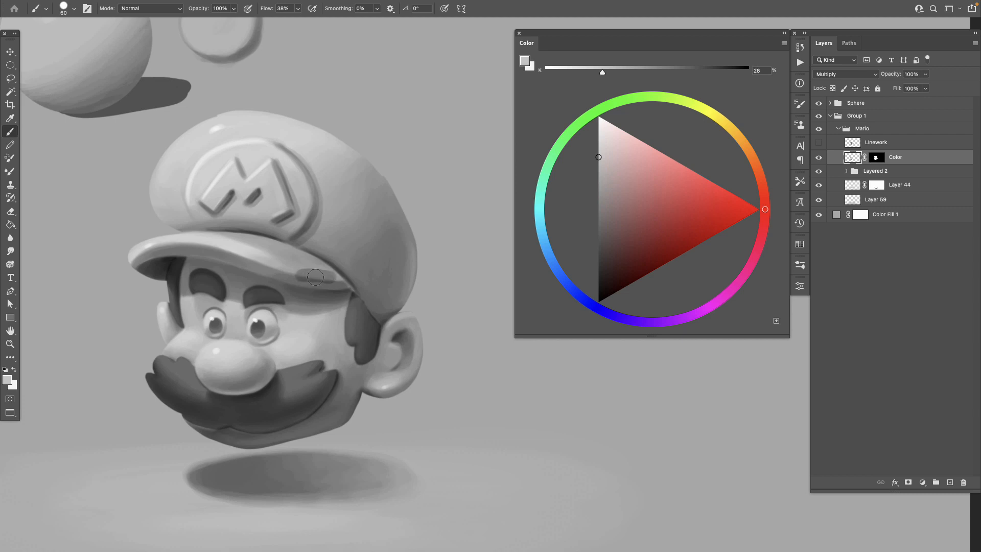
{"action": "mouse_move", "coordinate": [431, 374]}
{"action": "left_mouse_down"}
{"action": "mouse_move", "coordinate": [386, 401]}
{"action": "mouse_move", "coordinate": [377, 421]}
{"action": "left_mouse_up"}
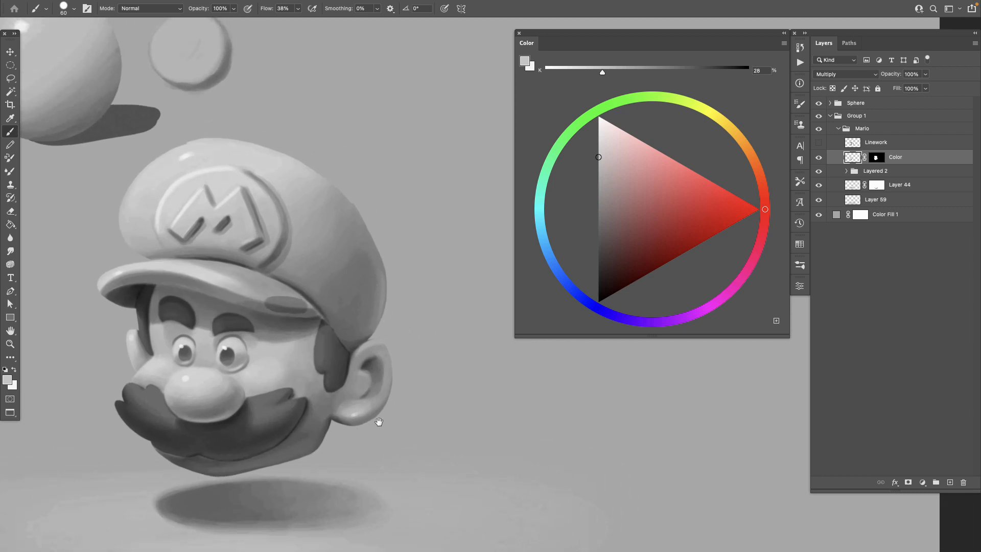
{"action": "key", "text": "ctrl+z"}
{"action": "left_click_drag", "start_coordinate": [600, 155], "coordinate": [595, 150]}
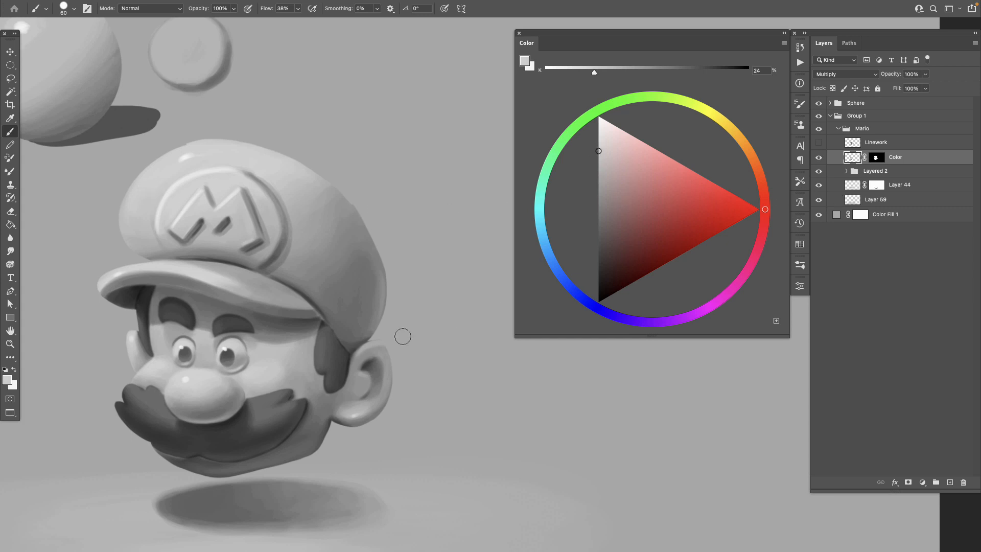
Lock the Color layer's transparent pixels and try a darker 64% gray over the mustache, eyebrows and sideburns
{"action": "left_click", "coordinate": [298, 369], "text": "alt"}
{"action": "left_click_drag", "start_coordinate": [605, 179], "coordinate": [582, 213]}
{"action": "left_click", "coordinate": [833, 88]}
{"action": "mouse_move", "coordinate": [321, 330]}
{"action": "left_mouse_down"}
{"action": "mouse_move", "coordinate": [341, 387]}
{"action": "mouse_move", "coordinate": [313, 393]}
{"action": "mouse_move", "coordinate": [325, 382]}
{"action": "mouse_move", "coordinate": [325, 327]}
{"action": "mouse_move", "coordinate": [317, 390]}
{"action": "mouse_move", "coordinate": [349, 342]}
{"action": "mouse_move", "coordinate": [341, 372]}
{"action": "mouse_move", "coordinate": [297, 421]}
{"action": "mouse_move", "coordinate": [212, 471]}
{"action": "mouse_move", "coordinate": [223, 451]}
{"action": "mouse_move", "coordinate": [201, 440]}
{"action": "mouse_move", "coordinate": [239, 443]}
{"action": "mouse_move", "coordinate": [204, 455]}
{"action": "mouse_move", "coordinate": [181, 447]}
{"action": "mouse_move", "coordinate": [176, 475]}
{"action": "mouse_move", "coordinate": [185, 450]}
{"action": "mouse_move", "coordinate": [157, 397]}
{"action": "mouse_move", "coordinate": [113, 404]}
{"action": "mouse_move", "coordinate": [141, 421]}
{"action": "mouse_move", "coordinate": [169, 423]}
{"action": "mouse_move", "coordinate": [143, 329]}
{"action": "mouse_move", "coordinate": [148, 364]}
{"action": "mouse_move", "coordinate": [167, 344]}
{"action": "mouse_move", "coordinate": [171, 293]}
{"action": "mouse_move", "coordinate": [210, 330]}
{"action": "left_mouse_up"}
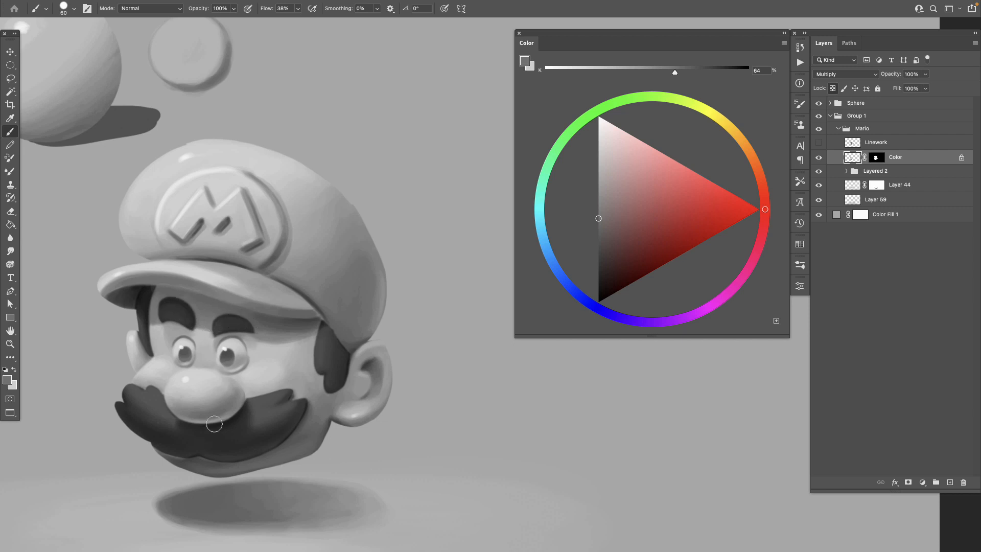
Compare the two hair tones by repeatedly undoing and redoing the darker paint, leaving it undone
{"action": "key", "text": "alt+super+z"}
{"action": "key", "text": "shift+super+z"}
{"action": "key", "text": "alt+super+z"}
{"action": "key", "text": "shift+super+z"}
{"action": "key", "text": "alt+super+z"}
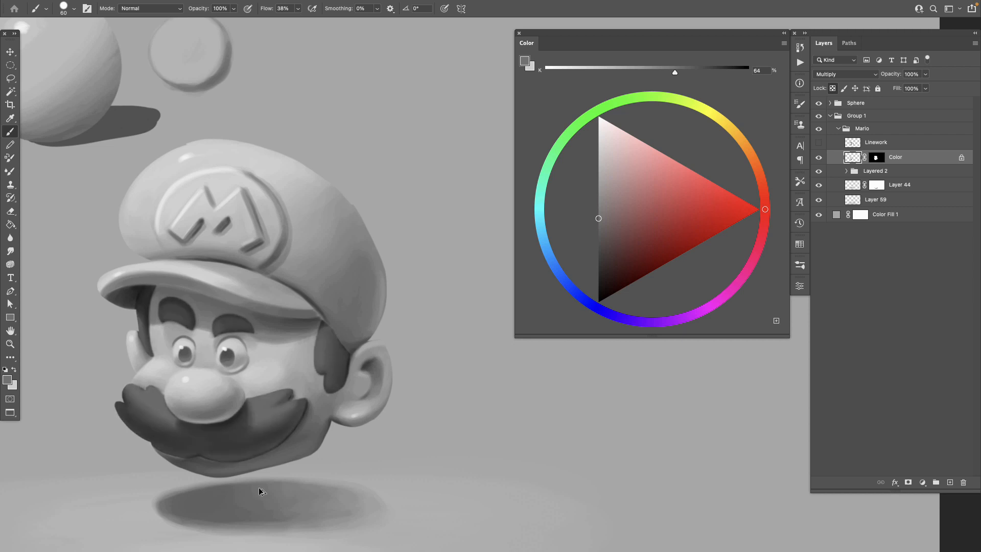
{"action": "key", "text": "shift+super+z"}
{"action": "key", "text": "alt+super+z"}
Try 24% and 19% gray strokes on the hat's right side and lower edge, undoing each test
{"action": "left_click", "coordinate": [324, 293], "text": "alt"}
{"action": "mouse_move", "coordinate": [309, 193]}
{"action": "left_mouse_down"}
{"action": "mouse_move", "coordinate": [304, 260]}
{"action": "mouse_move", "coordinate": [303, 241]}
{"action": "mouse_move", "coordinate": [291, 276]}
{"action": "mouse_move", "coordinate": [346, 337]}
{"action": "left_mouse_up"}
{"action": "key", "text": "ctrl+z"}
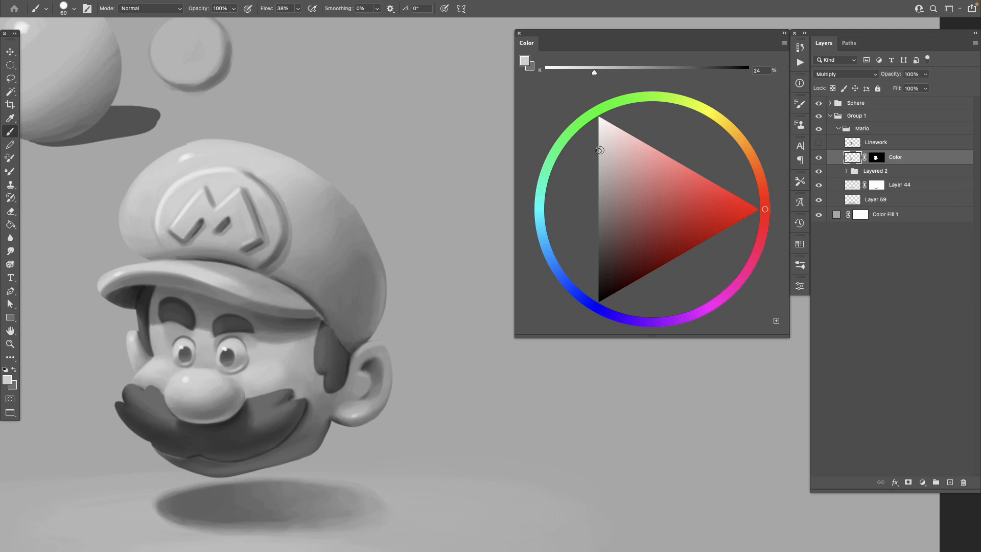
{"action": "left_click_drag", "start_coordinate": [281, 275], "coordinate": [313, 298]}
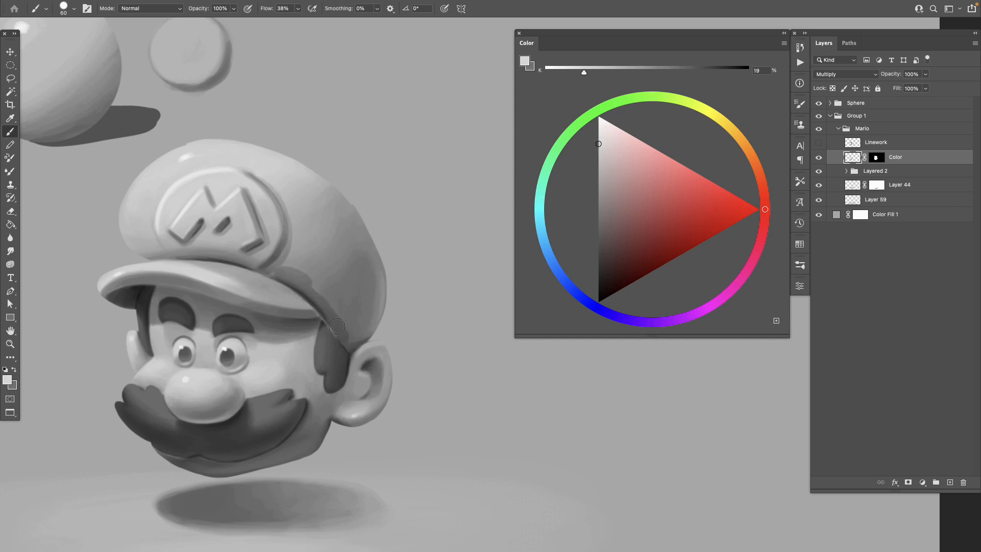
{"action": "mouse_move", "coordinate": [365, 329]}
{"action": "left_mouse_down"}
{"action": "mouse_move", "coordinate": [344, 323]}
{"action": "mouse_move", "coordinate": [346, 332]}
{"action": "mouse_move", "coordinate": [352, 315]}
{"action": "mouse_move", "coordinate": [329, 357]}
{"action": "mouse_move", "coordinate": [330, 368]}
{"action": "mouse_move", "coordinate": [344, 322]}
{"action": "mouse_move", "coordinate": [346, 357]}
{"action": "mouse_move", "coordinate": [326, 401]}
{"action": "mouse_move", "coordinate": [341, 349]}
{"action": "mouse_move", "coordinate": [336, 378]}
{"action": "left_mouse_up"}
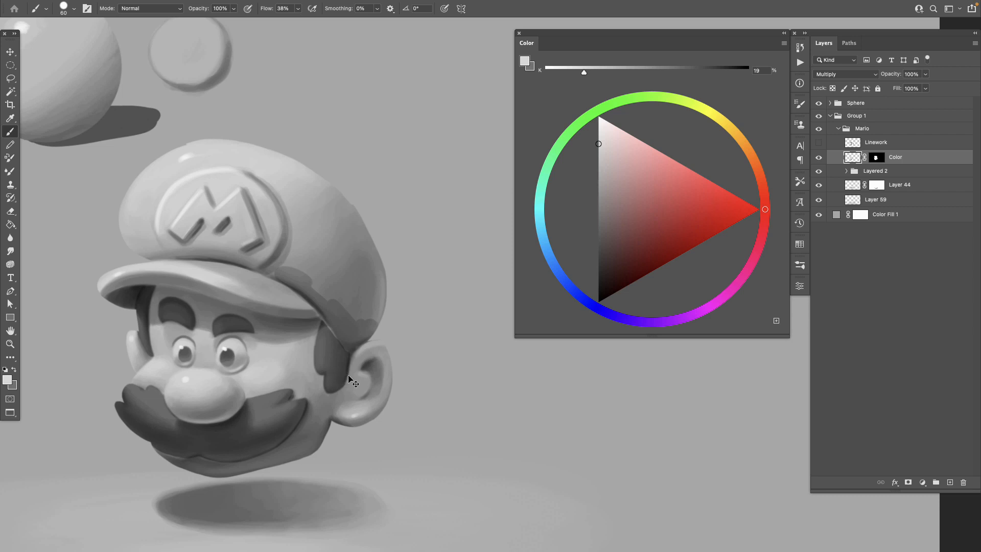
{"action": "key", "text": "ctrl+z"}
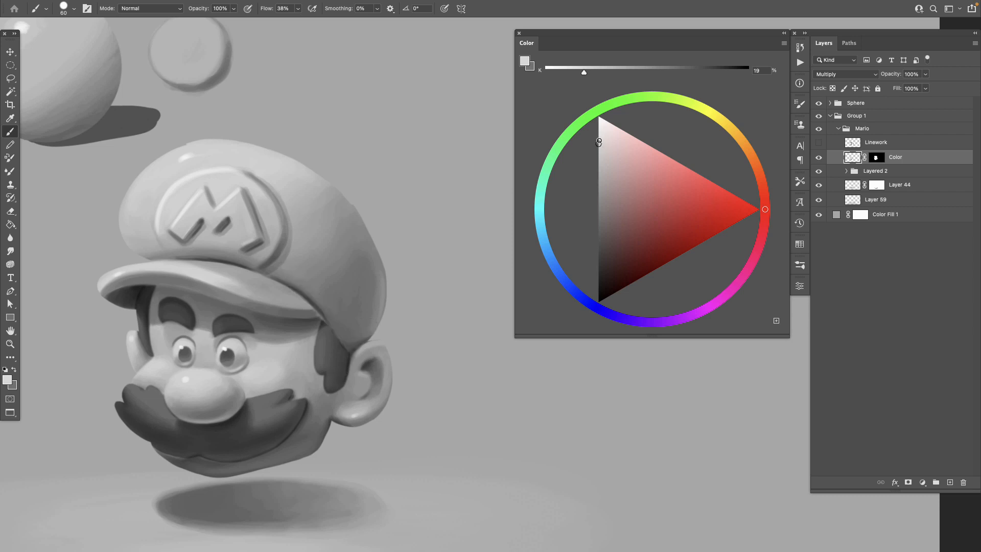
Lighten the paint to 15% gray, test it along the hat's lower edge and undo the test strokes
{"action": "mouse_move", "coordinate": [317, 302]}
{"action": "left_mouse_down"}
{"action": "mouse_move", "coordinate": [348, 347]}
{"action": "mouse_move", "coordinate": [373, 330]}
{"action": "mouse_move", "coordinate": [359, 310]}
{"action": "mouse_move", "coordinate": [339, 319]}
{"action": "mouse_move", "coordinate": [307, 287]}
{"action": "mouse_move", "coordinate": [271, 272]}
{"action": "mouse_move", "coordinate": [289, 254]}
{"action": "mouse_move", "coordinate": [294, 272]}
{"action": "mouse_move", "coordinate": [281, 275]}
{"action": "mouse_move", "coordinate": [334, 313]}
{"action": "mouse_move", "coordinate": [352, 305]}
{"action": "mouse_move", "coordinate": [366, 313]}
{"action": "mouse_move", "coordinate": [330, 318]}
{"action": "left_mouse_up"}
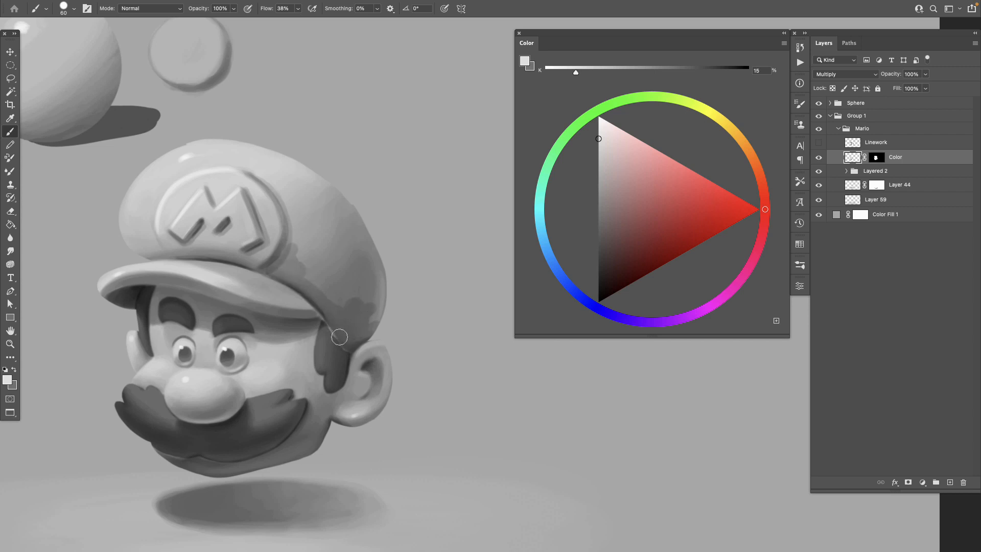
{"action": "key", "text": "ctrl+z"}
{"action": "key", "text": "ctrl+z"}
{"action": "key", "text": "ctrl+z"}
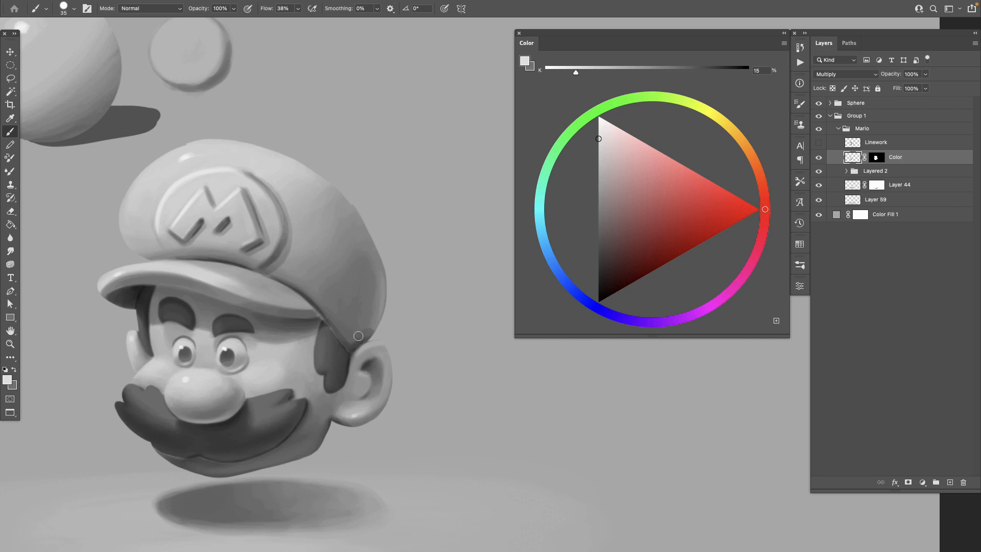
Paint the back and right side of the hat and start its crown with 15% gray
{"action": "mouse_move", "coordinate": [347, 335]}
{"action": "left_mouse_down"}
{"action": "mouse_move", "coordinate": [310, 292]}
{"action": "mouse_move", "coordinate": [325, 309]}
{"action": "mouse_move", "coordinate": [269, 273]}
{"action": "mouse_move", "coordinate": [286, 257]}
{"action": "mouse_move", "coordinate": [287, 273]}
{"action": "mouse_move", "coordinate": [339, 307]}
{"action": "mouse_move", "coordinate": [351, 329]}
{"action": "mouse_move", "coordinate": [374, 325]}
{"action": "mouse_move", "coordinate": [378, 285]}
{"action": "mouse_move", "coordinate": [376, 313]}
{"action": "mouse_move", "coordinate": [359, 326]}
{"action": "mouse_move", "coordinate": [360, 294]}
{"action": "mouse_move", "coordinate": [349, 300]}
{"action": "mouse_move", "coordinate": [318, 258]}
{"action": "mouse_move", "coordinate": [298, 254]}
{"action": "mouse_move", "coordinate": [272, 268]}
{"action": "mouse_move", "coordinate": [298, 216]}
{"action": "mouse_move", "coordinate": [314, 279]}
{"action": "mouse_move", "coordinate": [323, 261]}
{"action": "mouse_move", "coordinate": [387, 276]}
{"action": "left_mouse_up"}
{"action": "key", "text": "]"}
{"action": "left_click_drag", "start_coordinate": [368, 228], "coordinate": [341, 211]}
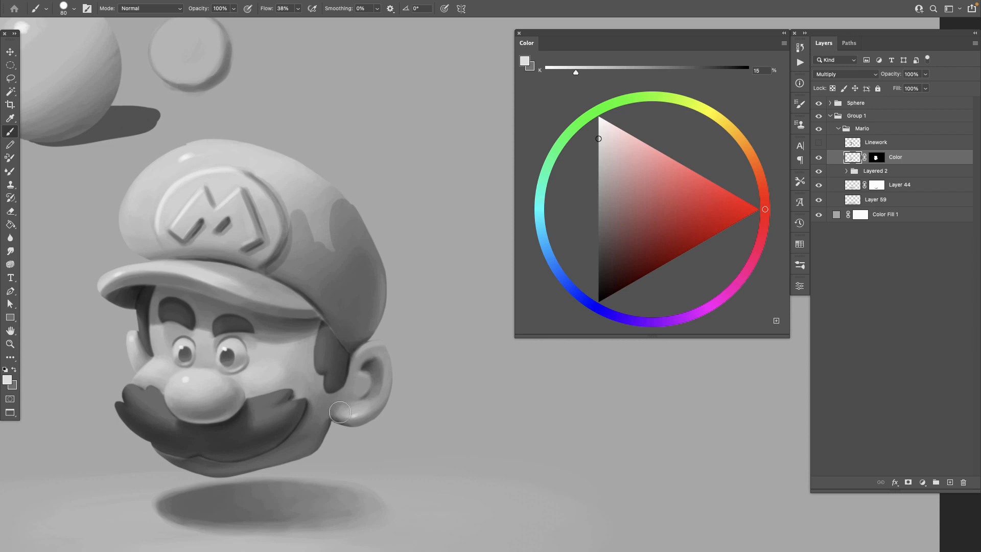
{"action": "mouse_move", "coordinate": [343, 214]}
{"action": "left_mouse_down"}
{"action": "mouse_move", "coordinate": [308, 241]}
{"action": "mouse_move", "coordinate": [271, 179]}
{"action": "mouse_move", "coordinate": [246, 163]}
{"action": "mouse_move", "coordinate": [212, 158]}
{"action": "mouse_move", "coordinate": [163, 179]}
{"action": "mouse_move", "coordinate": [214, 150]}
{"action": "mouse_move", "coordinate": [171, 160]}
{"action": "mouse_move", "coordinate": [242, 139]}
{"action": "mouse_move", "coordinate": [153, 153]}
{"action": "left_mouse_up"}
{"action": "mouse_move", "coordinate": [286, 153]}
{"action": "left_mouse_down"}
{"action": "mouse_move", "coordinate": [247, 158]}
{"action": "mouse_move", "coordinate": [280, 174]}
{"action": "mouse_move", "coordinate": [304, 205]}
{"action": "left_mouse_up"}
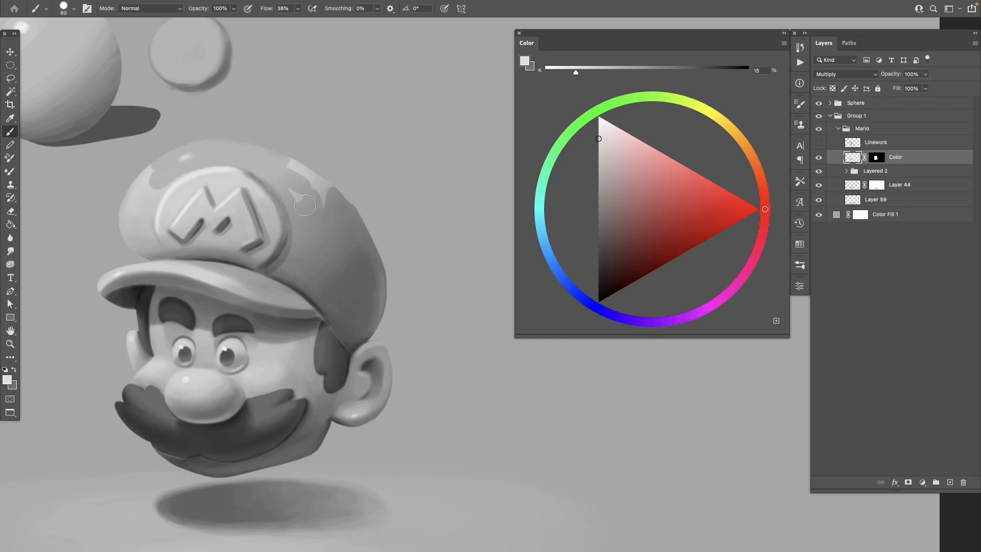
Cover the rest of the crown, the hat's left side and the brim with 15% gray
{"action": "left_click_drag", "start_coordinate": [290, 167], "coordinate": [313, 173]}
{"action": "mouse_move", "coordinate": [164, 170]}
{"action": "left_mouse_down"}
{"action": "mouse_move", "coordinate": [149, 206]}
{"action": "mouse_move", "coordinate": [183, 171]}
{"action": "mouse_move", "coordinate": [148, 211]}
{"action": "mouse_move", "coordinate": [181, 171]}
{"action": "mouse_move", "coordinate": [162, 189]}
{"action": "mouse_move", "coordinate": [207, 159]}
{"action": "mouse_move", "coordinate": [218, 164]}
{"action": "mouse_move", "coordinate": [170, 181]}
{"action": "mouse_move", "coordinate": [146, 214]}
{"action": "mouse_move", "coordinate": [186, 171]}
{"action": "mouse_move", "coordinate": [177, 177]}
{"action": "mouse_move", "coordinate": [150, 207]}
{"action": "mouse_move", "coordinate": [207, 163]}
{"action": "mouse_move", "coordinate": [162, 185]}
{"action": "mouse_move", "coordinate": [164, 168]}
{"action": "mouse_move", "coordinate": [143, 175]}
{"action": "mouse_move", "coordinate": [128, 198]}
{"action": "mouse_move", "coordinate": [141, 250]}
{"action": "mouse_move", "coordinate": [148, 253]}
{"action": "mouse_move", "coordinate": [145, 240]}
{"action": "mouse_move", "coordinate": [168, 255]}
{"action": "mouse_move", "coordinate": [145, 238]}
{"action": "mouse_move", "coordinate": [172, 260]}
{"action": "mouse_move", "coordinate": [153, 247]}
{"action": "mouse_move", "coordinate": [169, 259]}
{"action": "mouse_move", "coordinate": [148, 229]}
{"action": "mouse_move", "coordinate": [162, 253]}
{"action": "mouse_move", "coordinate": [151, 206]}
{"action": "mouse_move", "coordinate": [149, 239]}
{"action": "mouse_move", "coordinate": [159, 189]}
{"action": "mouse_move", "coordinate": [137, 229]}
{"action": "left_mouse_up"}
{"action": "mouse_move", "coordinate": [154, 287]}
{"action": "left_mouse_down"}
{"action": "mouse_move", "coordinate": [178, 267]}
{"action": "mouse_move", "coordinate": [108, 281]}
{"action": "mouse_move", "coordinate": [127, 279]}
{"action": "mouse_move", "coordinate": [103, 302]}
{"action": "mouse_move", "coordinate": [130, 279]}
{"action": "mouse_move", "coordinate": [112, 312]}
{"action": "mouse_move", "coordinate": [161, 274]}
{"action": "mouse_move", "coordinate": [92, 276]}
{"action": "mouse_move", "coordinate": [193, 279]}
{"action": "mouse_move", "coordinate": [135, 277]}
{"action": "mouse_move", "coordinate": [178, 280]}
{"action": "mouse_move", "coordinate": [138, 281]}
{"action": "mouse_move", "coordinate": [194, 287]}
{"action": "mouse_move", "coordinate": [180, 282]}
{"action": "mouse_move", "coordinate": [244, 308]}
{"action": "mouse_move", "coordinate": [217, 308]}
{"action": "mouse_move", "coordinate": [161, 282]}
{"action": "mouse_move", "coordinate": [308, 311]}
{"action": "mouse_move", "coordinate": [162, 267]}
{"action": "mouse_move", "coordinate": [282, 289]}
{"action": "mouse_move", "coordinate": [298, 304]}
{"action": "mouse_move", "coordinate": [260, 279]}
{"action": "mouse_move", "coordinate": [283, 289]}
{"action": "left_mouse_up"}
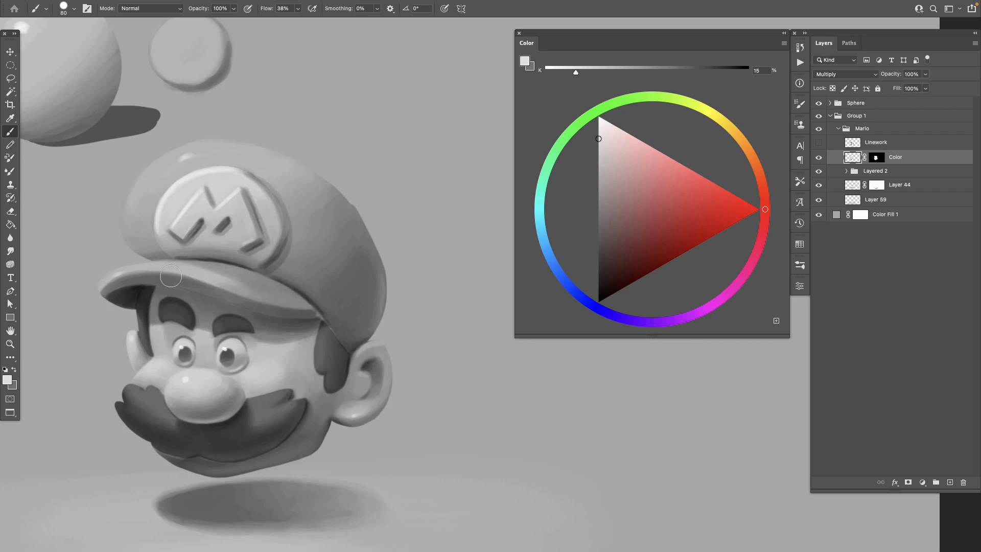
Toggle the Color layer's visibility to compare the head with and without the darkened hat and hair
{"action": "left_click_drag", "start_coordinate": [392, 369], "coordinate": [428, 375]}
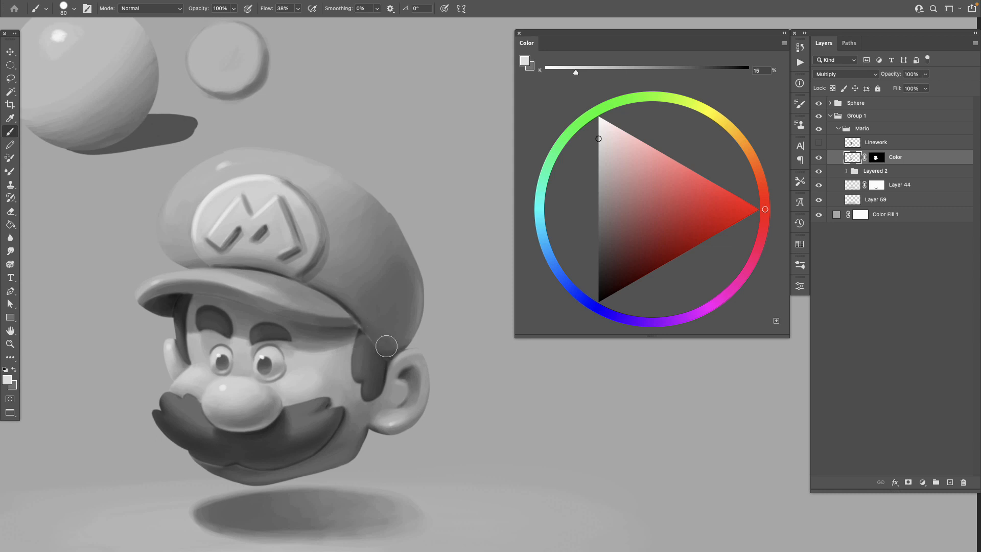
{"action": "left_click_drag", "start_coordinate": [386, 346], "coordinate": [361, 353]}
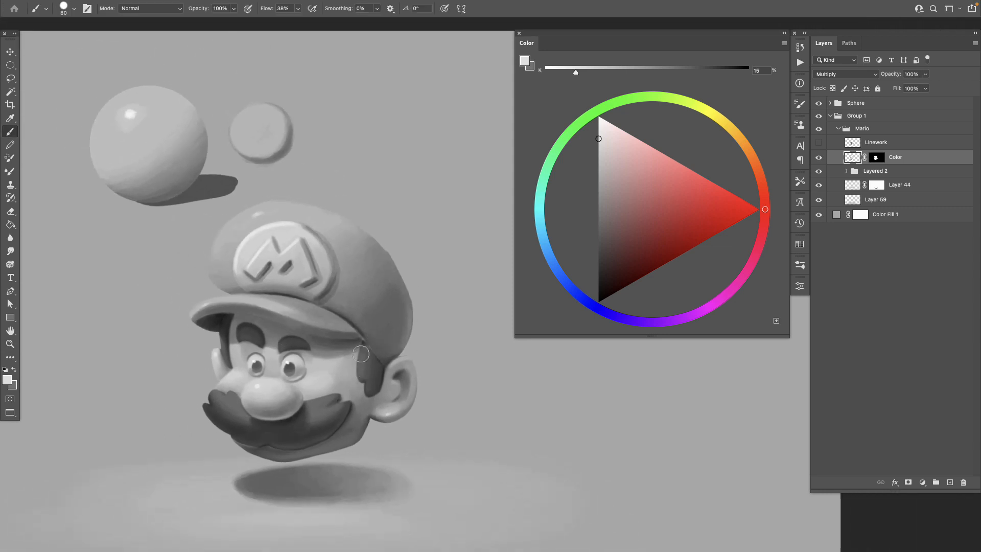
{"action": "mouse_move", "coordinate": [373, 365]}
{"action": "left_mouse_down"}
{"action": "mouse_move", "coordinate": [337, 388]}
{"action": "mouse_move", "coordinate": [370, 395]}
{"action": "left_mouse_up"}
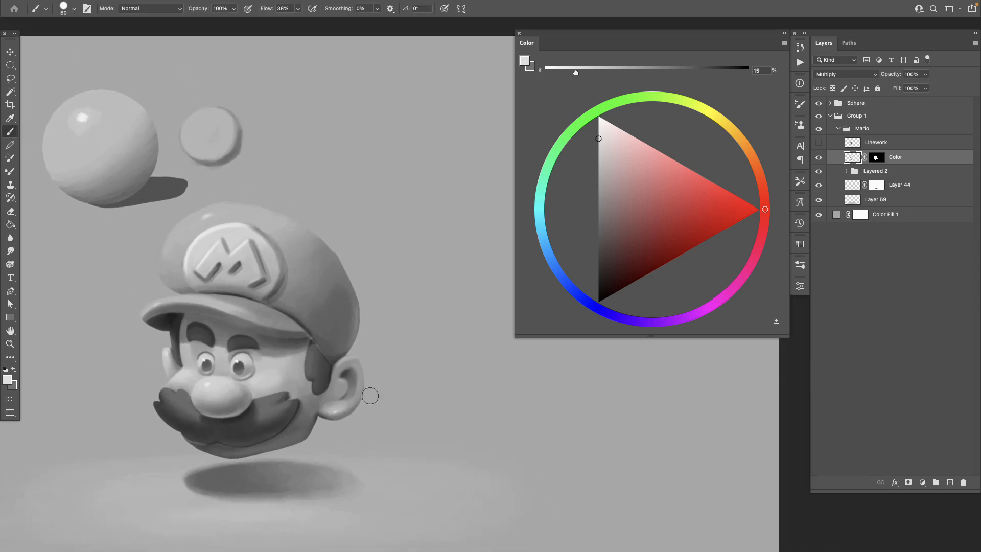
{"action": "left_click", "coordinate": [819, 158]}
{"action": "left_click", "coordinate": [819, 159]}
{"action": "left_click", "coordinate": [818, 158]}
{"action": "left_click", "coordinate": [819, 159]}
{"action": "left_click_drag", "start_coordinate": [398, 345], "coordinate": [396, 333]}
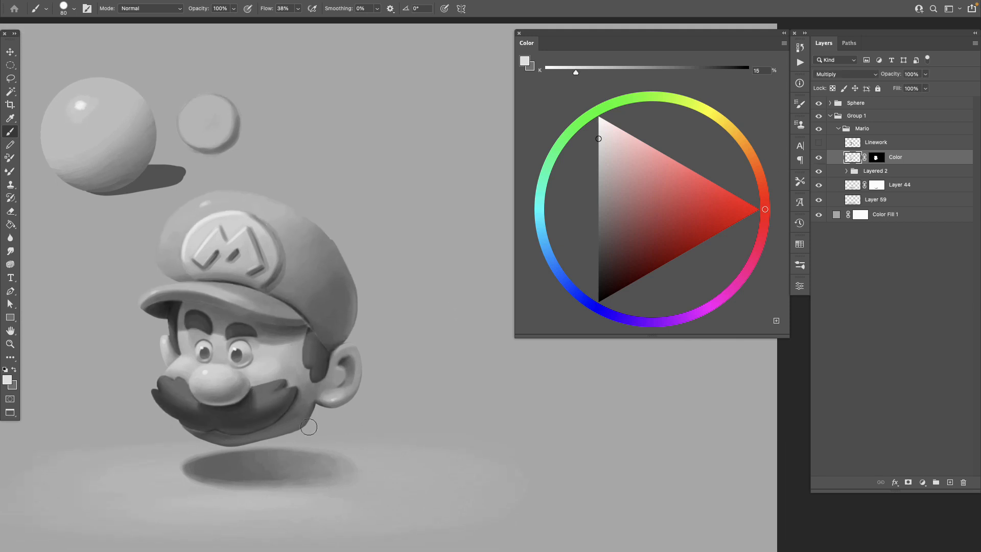
Lighten the paint to 12% gray and darken the large ear beside the sideburn
{"action": "scroll", "coordinate": [283, 391], "scroll_direction": "right", "scroll_amount": 1}
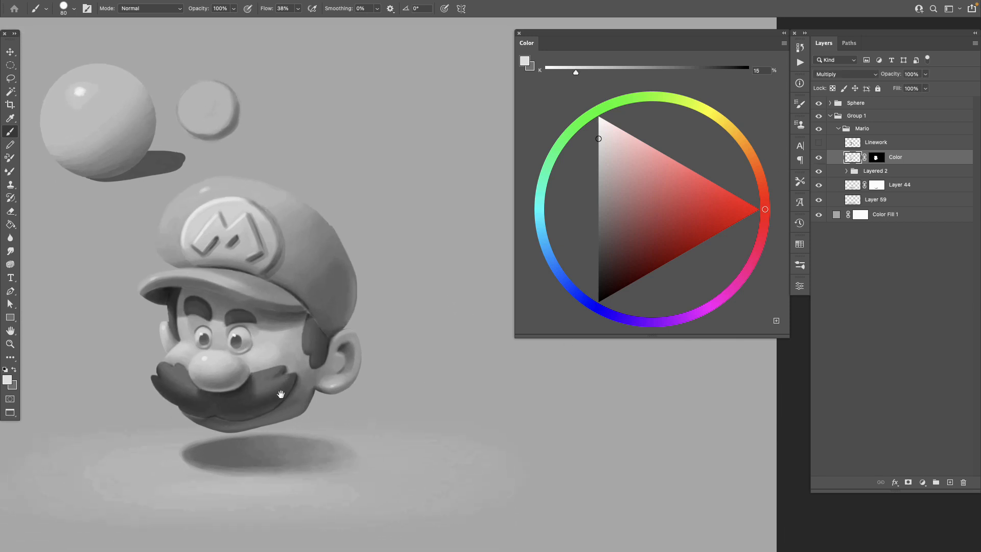
{"action": "key", "text": "z"}
{"action": "left_click_drag", "start_coordinate": [294, 393], "coordinate": [295, 400]}
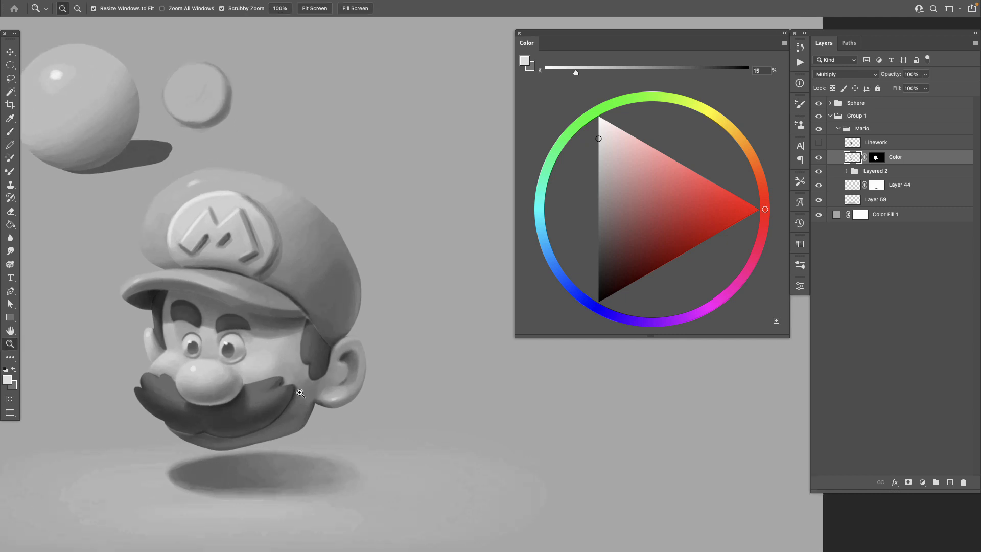
{"action": "key", "text": "b"}
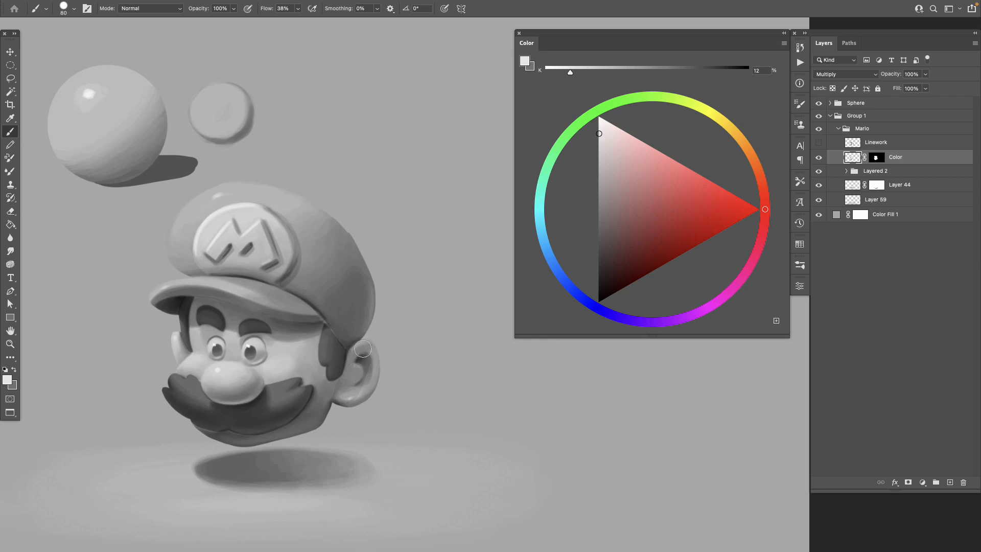
{"action": "mouse_move", "coordinate": [358, 349]}
{"action": "left_mouse_down"}
{"action": "mouse_move", "coordinate": [362, 392]}
{"action": "mouse_move", "coordinate": [373, 349]}
{"action": "left_mouse_up"}
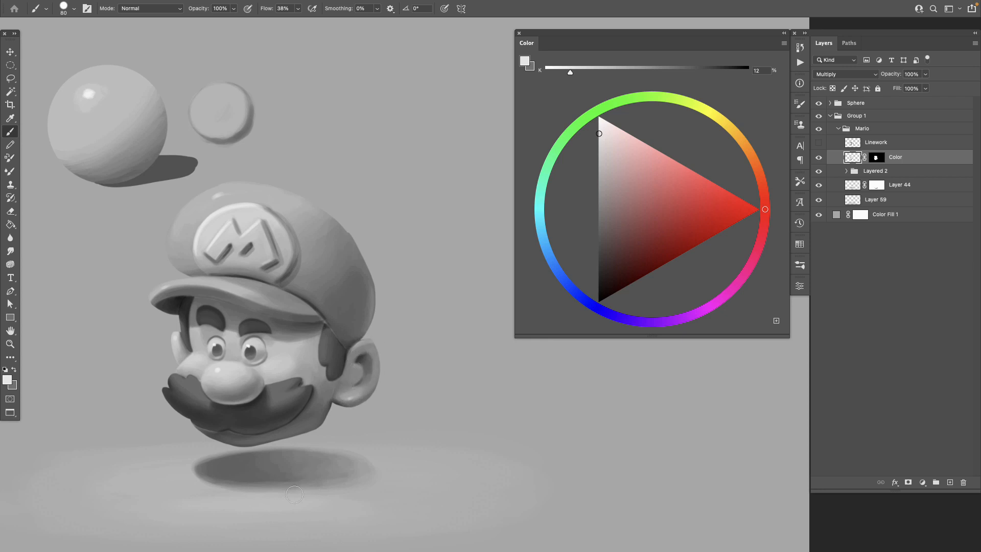
Undo and redo the ear paint repeatedly to compare both tones, leaving the paint applied
{"action": "key", "text": "ctrl+z"}
{"action": "key", "text": "ctrl+shift+z"}
{"action": "key", "text": "ctrl+z"}
{"action": "key", "text": "ctrl+shift+z"}
Paint the small far ear with the same 12% gray
{"action": "left_click_drag", "start_coordinate": [178, 338], "coordinate": [180, 351]}
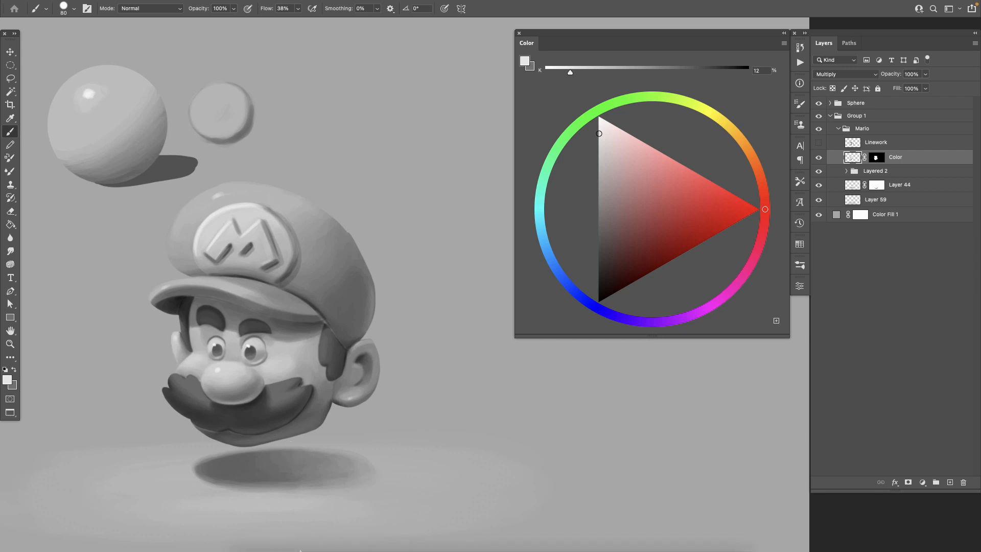
{"action": "mouse_move", "coordinate": [178, 335]}
{"action": "left_mouse_down"}
{"action": "mouse_move", "coordinate": [182, 359]}
{"action": "mouse_move", "coordinate": [175, 352]}
{"action": "mouse_move", "coordinate": [186, 353]}
{"action": "left_mouse_up"}
{"action": "key", "text": "z"}
{"action": "mouse_move", "coordinate": [406, 454]}
{"action": "left_mouse_down"}
{"action": "mouse_move", "coordinate": [373, 467]}
{"action": "mouse_move", "coordinate": [391, 466]}
{"action": "mouse_move", "coordinate": [368, 462]}
{"action": "mouse_move", "coordinate": [355, 431]}
{"action": "mouse_move", "coordinate": [378, 439]}
{"action": "mouse_move", "coordinate": [312, 452]}
{"action": "mouse_move", "coordinate": [348, 452]}
{"action": "left_mouse_up"}
{"action": "key", "text": "b"}
{"action": "key", "text": "z"}
{"action": "key", "text": "b"}
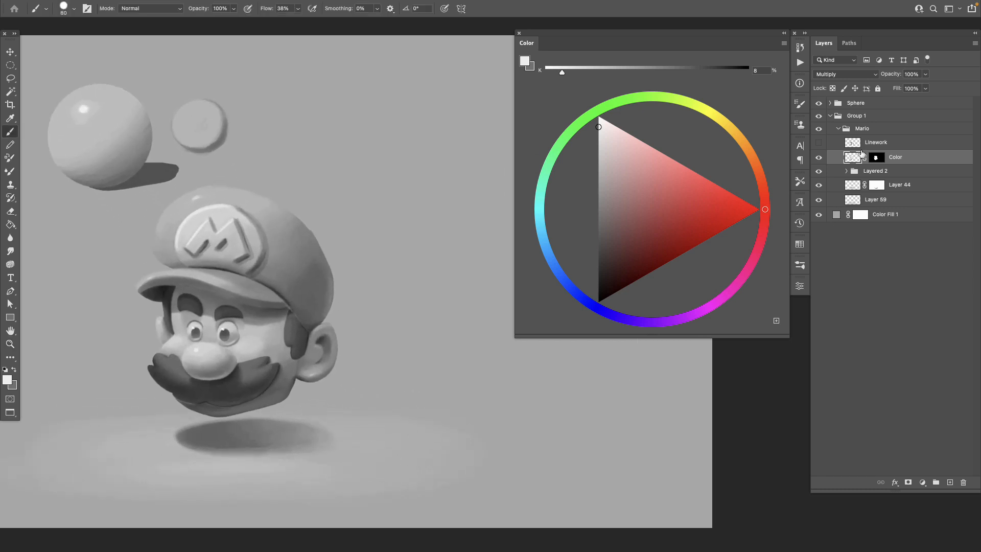
Switch the Color layer to Normal, sample the hat's 15% gray and set the layer back to Multiply
{"action": "left_click", "coordinate": [832, 77]}
{"action": "left_click", "coordinate": [837, 39]}
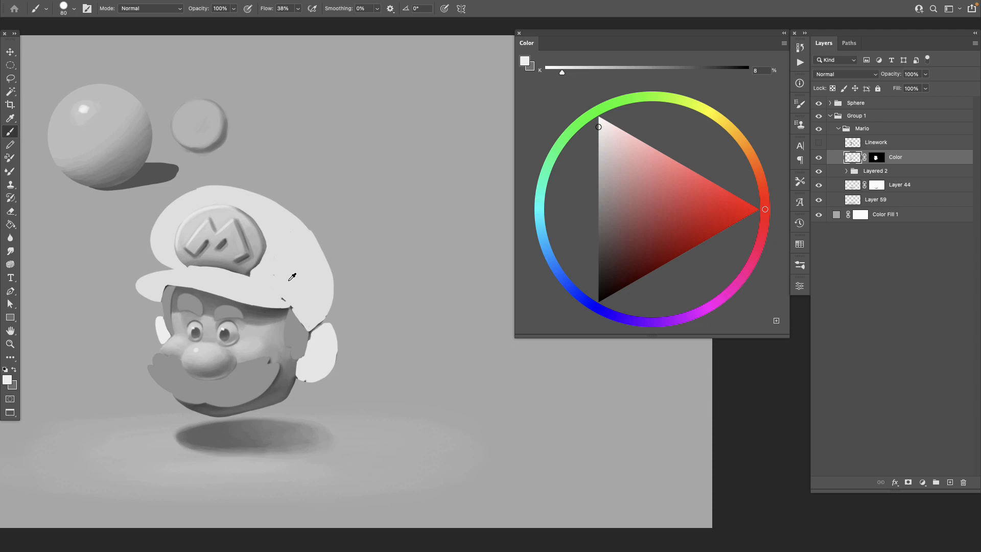
{"action": "left_click", "coordinate": [304, 297], "text": "alt"}
{"action": "left_click", "coordinate": [838, 74]}
{"action": "left_click", "coordinate": [843, 106]}
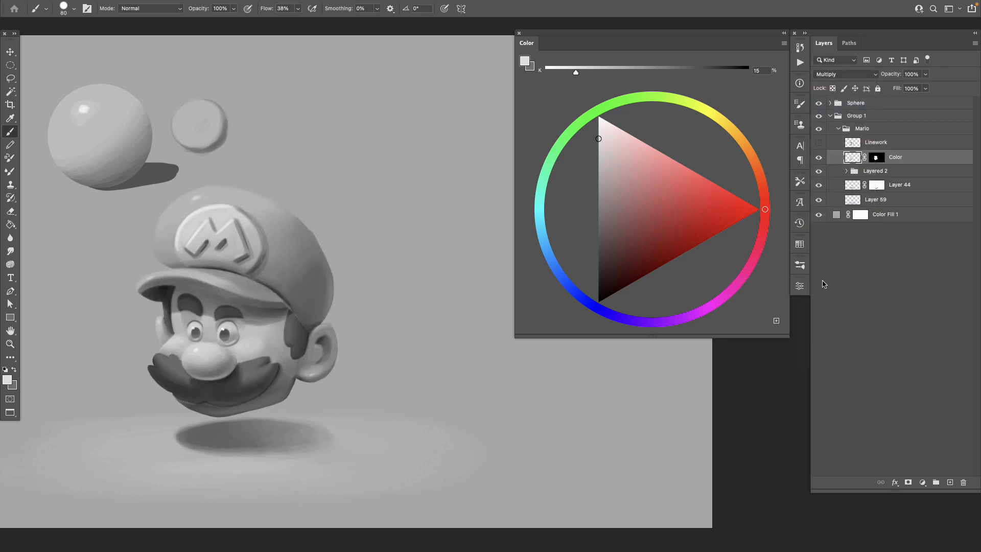
Paint the raised M letter on the hat's emblem with 15% gray
{"action": "left_click_drag", "start_coordinate": [238, 248], "coordinate": [238, 246]}
{"action": "mouse_move", "coordinate": [236, 254]}
{"action": "left_mouse_down"}
{"action": "mouse_move", "coordinate": [234, 223]}
{"action": "mouse_move", "coordinate": [223, 234]}
{"action": "mouse_move", "coordinate": [247, 245]}
{"action": "mouse_move", "coordinate": [231, 251]}
{"action": "left_mouse_up"}
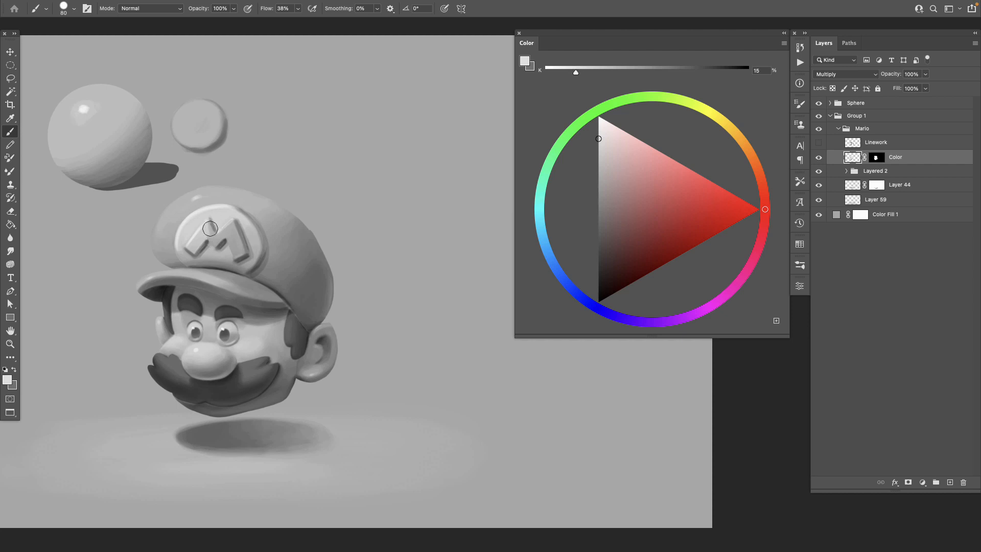
{"action": "mouse_move", "coordinate": [202, 243]}
{"action": "left_mouse_down"}
{"action": "mouse_move", "coordinate": [192, 252]}
{"action": "mouse_move", "coordinate": [204, 230]}
{"action": "left_mouse_up"}
{"action": "key", "text": "z"}
{"action": "left_click", "coordinate": [347, 358]}
{"action": "key", "text": "b"}
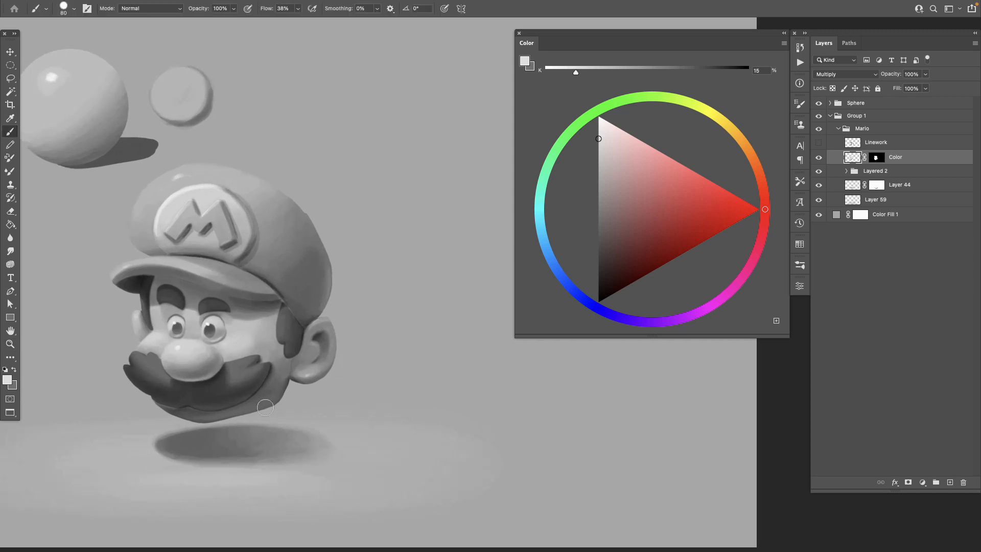
{"action": "mouse_move", "coordinate": [228, 207]}
{"action": "left_mouse_down"}
{"action": "mouse_move", "coordinate": [204, 221]}
{"action": "mouse_move", "coordinate": [185, 214]}
{"action": "left_mouse_up"}
Toggle the Layered 2 group's visibility to examine the flat local values without the shading
{"action": "key", "text": "ctrl+0"}
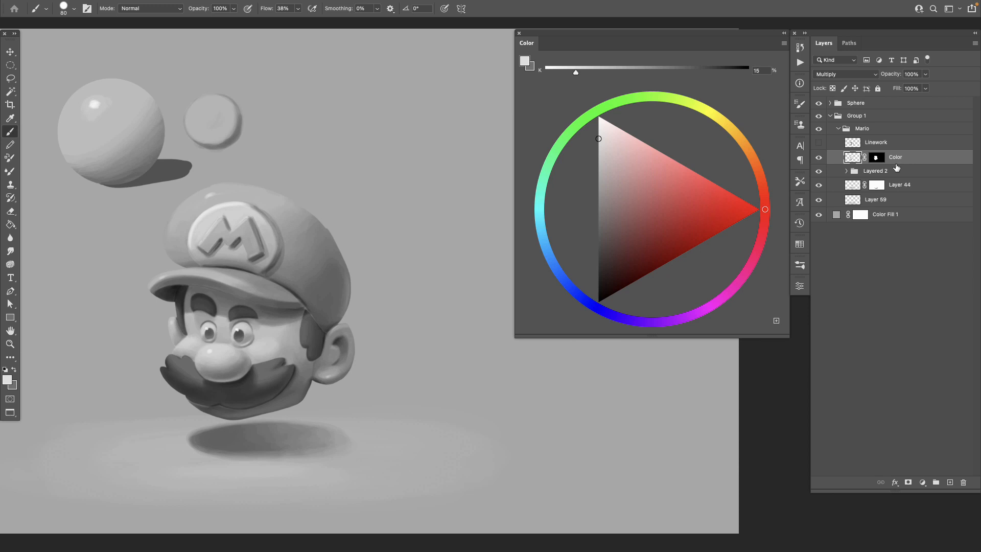
{"action": "left_click", "coordinate": [884, 199]}
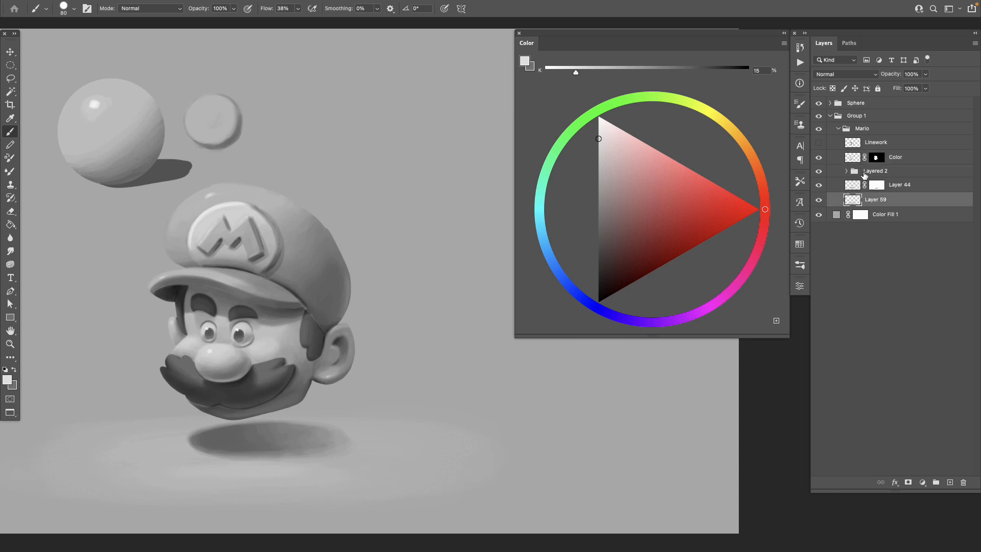
{"action": "left_click", "coordinate": [819, 172]}
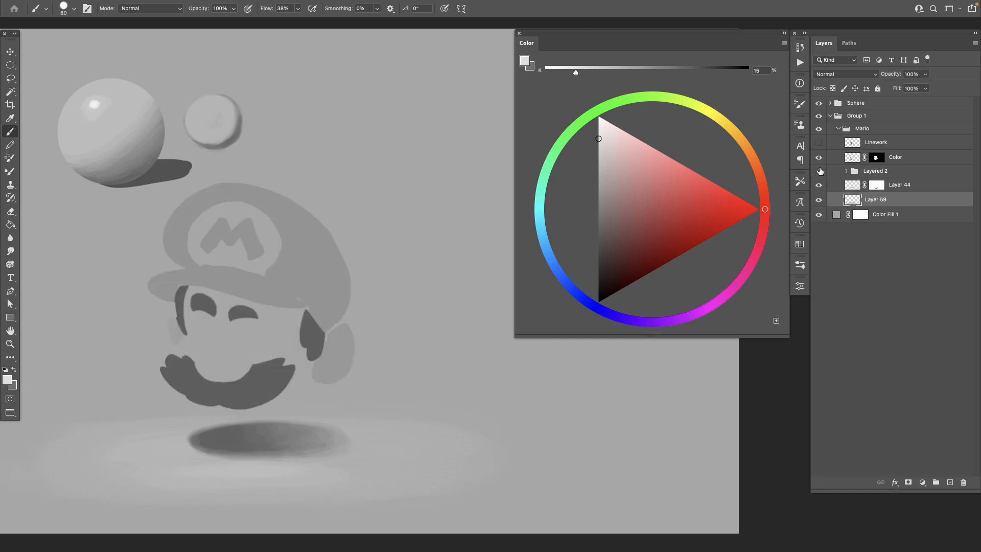
{"action": "left_click", "coordinate": [819, 172]}
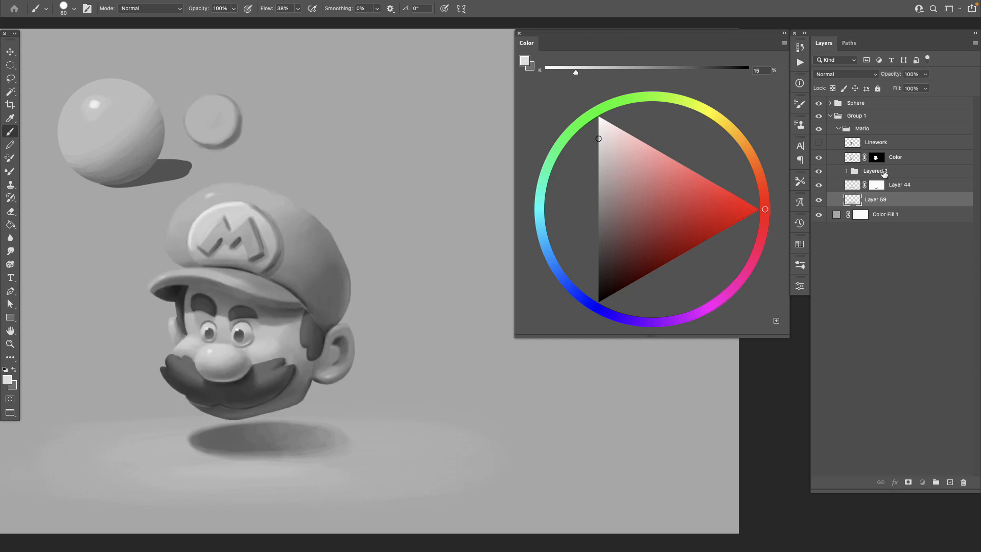
Select the Color layer together with the Layered 2 group and toggle the Color layer to compare the head
{"action": "left_click", "coordinate": [883, 172]}
{"action": "left_click", "coordinate": [900, 160], "text": "shift"}
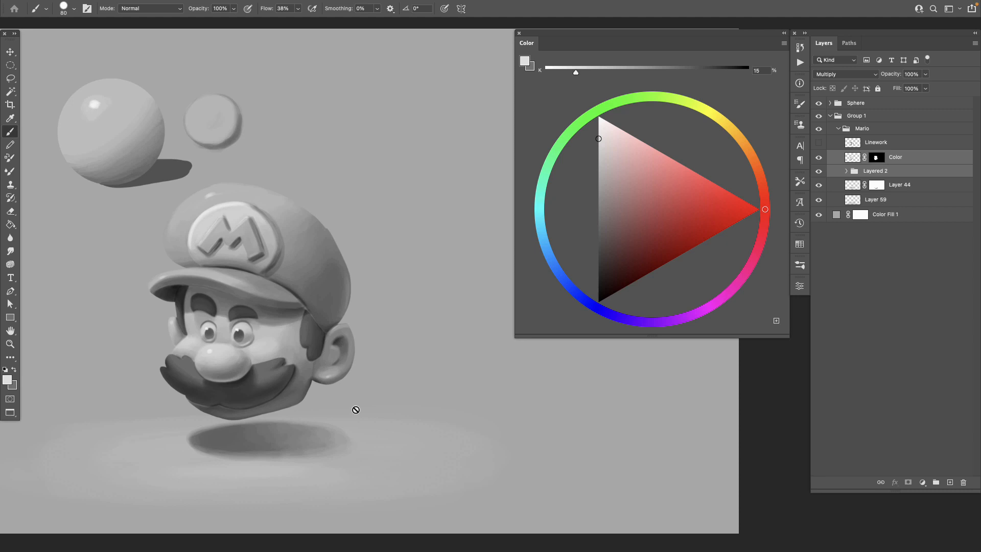
{"action": "left_click", "coordinate": [819, 158]}
{"action": "left_click", "coordinate": [819, 158]}
{"action": "left_click", "coordinate": [818, 158]}
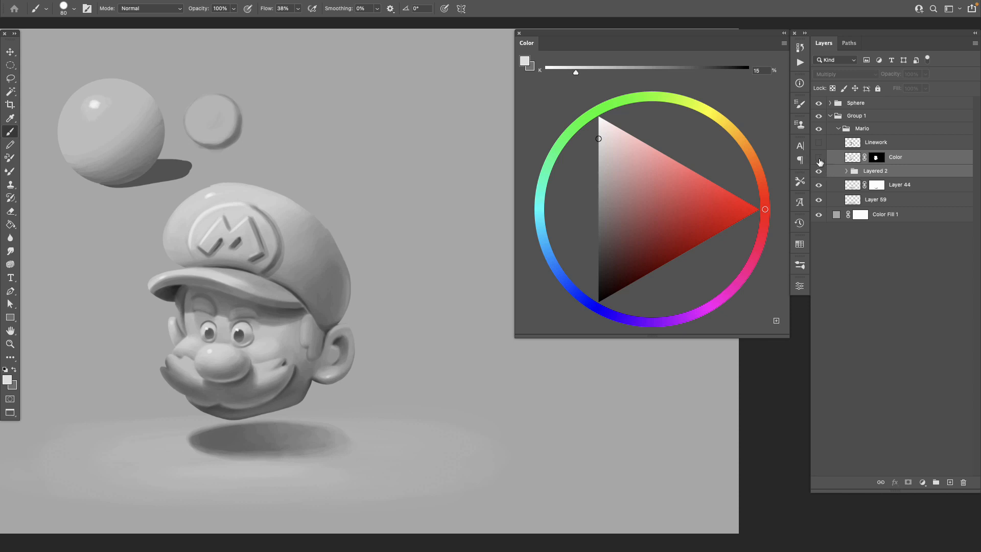
{"action": "left_click", "coordinate": [819, 158]}
{"action": "left_click", "coordinate": [823, 159]}
{"action": "left_click", "coordinate": [823, 159]}
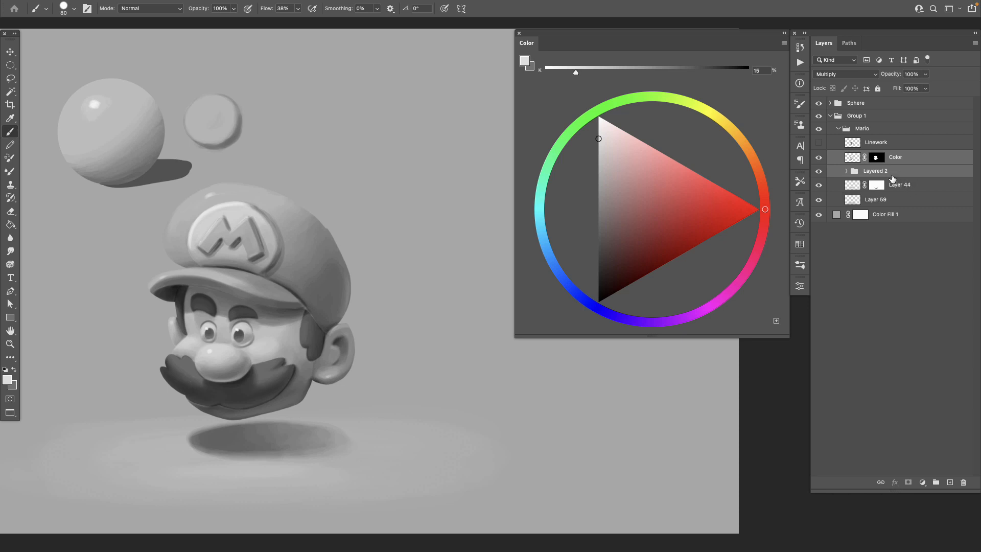
Toggle the Layered 2 group and the Color layer in turn to review what each contributes
{"action": "left_click", "coordinate": [819, 171]}
{"action": "left_click", "coordinate": [819, 171]}
{"action": "left_click", "coordinate": [886, 173]}
{"action": "left_click", "coordinate": [820, 157]}
{"action": "left_click", "coordinate": [820, 157]}
Duplicate the Color layer and the Layered 2 group, and merge the copies into a single layer
{"action": "left_click", "coordinate": [903, 162]}
{"action": "key", "text": "ctrl+j"}
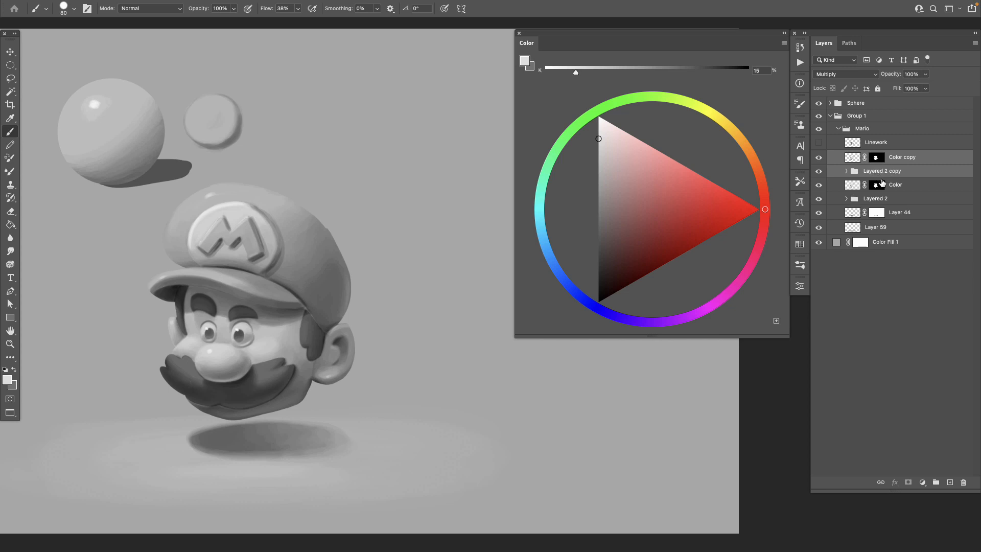
{"action": "left_click_drag", "start_coordinate": [882, 183], "coordinate": [899, 188]}
{"action": "key", "text": "ctrl+e"}
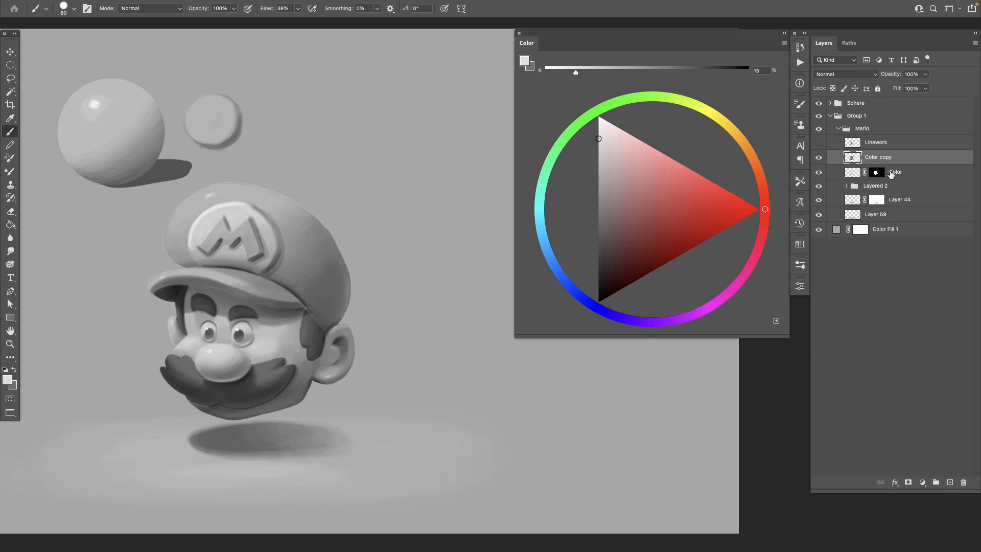
Hide the merged copy and rename it Flattened
{"action": "left_click", "coordinate": [893, 174]}
{"action": "left_click", "coordinate": [822, 158]}
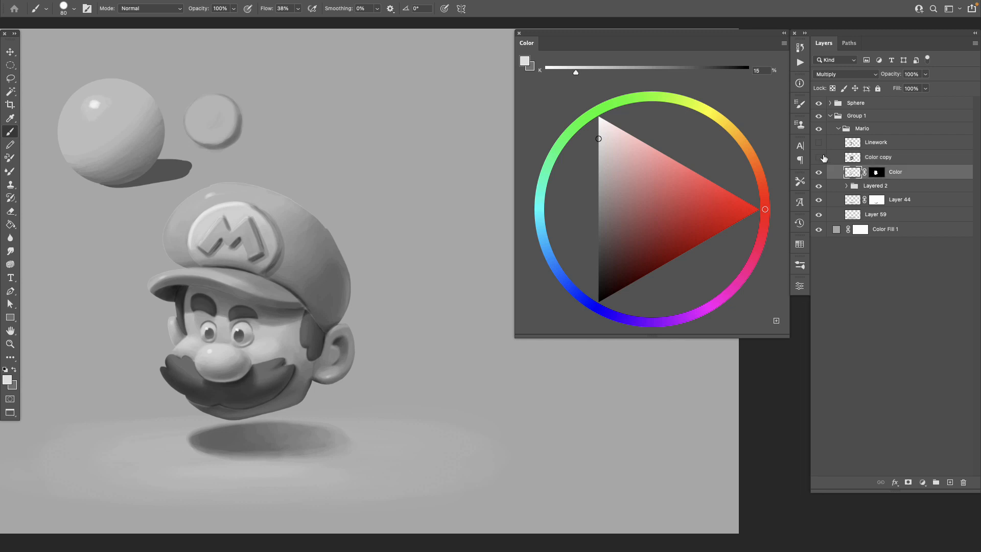
{"action": "left_click", "coordinate": [881, 156]}
{"action": "type", "text": "Flattened"}
{"action": "key", "text": "Return"}
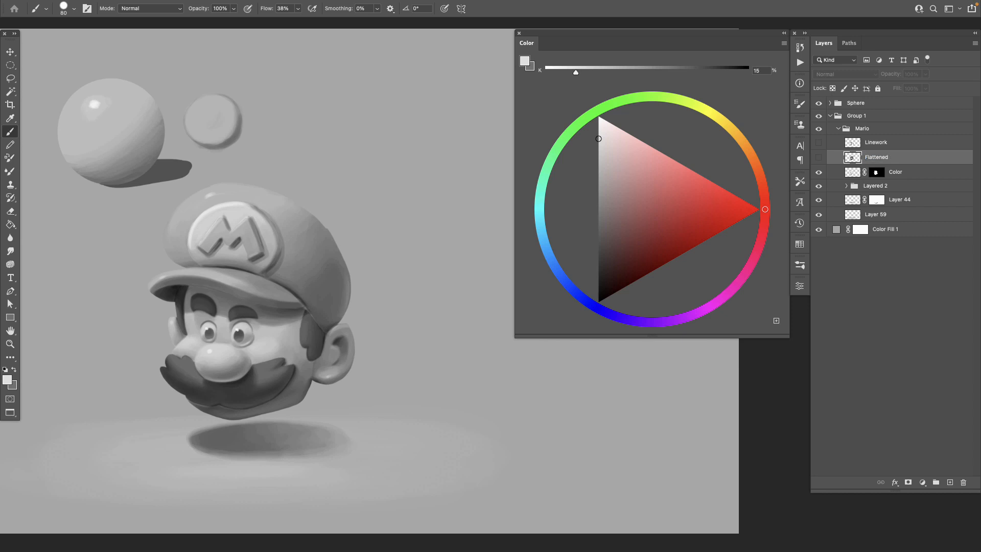
Hide the original Color layer and the Layered 2 group
{"action": "left_click", "coordinate": [818, 174]}
{"action": "left_click", "coordinate": [818, 172]}
{"action": "left_click", "coordinate": [819, 186]}
{"action": "left_click", "coordinate": [820, 186]}
{"action": "left_click_drag", "start_coordinate": [820, 186], "coordinate": [818, 171]}
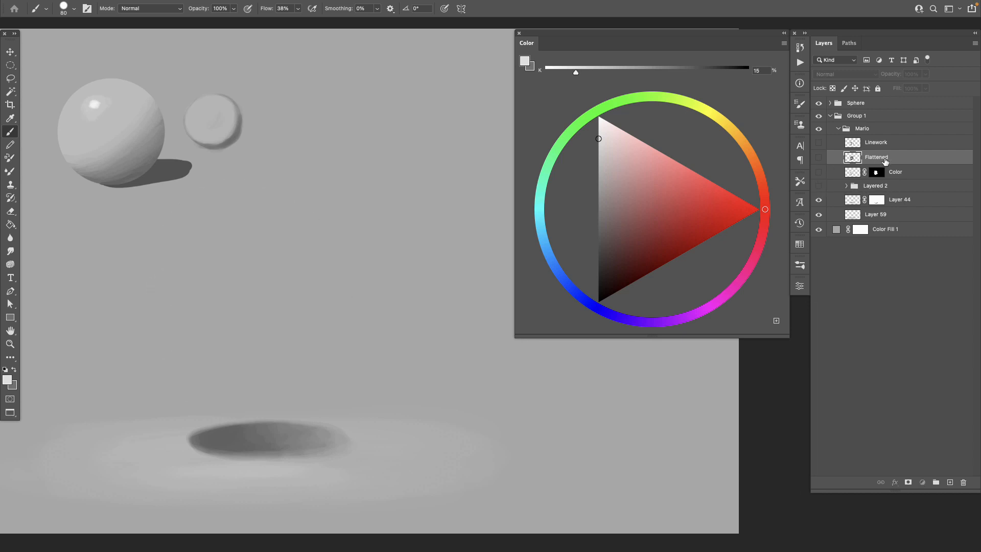
Show the Flattened layer and add a new empty layer above it as a clipping mask
{"action": "left_click", "coordinate": [819, 158]}
{"action": "left_click", "coordinate": [818, 159]}
{"action": "left_click", "coordinate": [819, 159]}
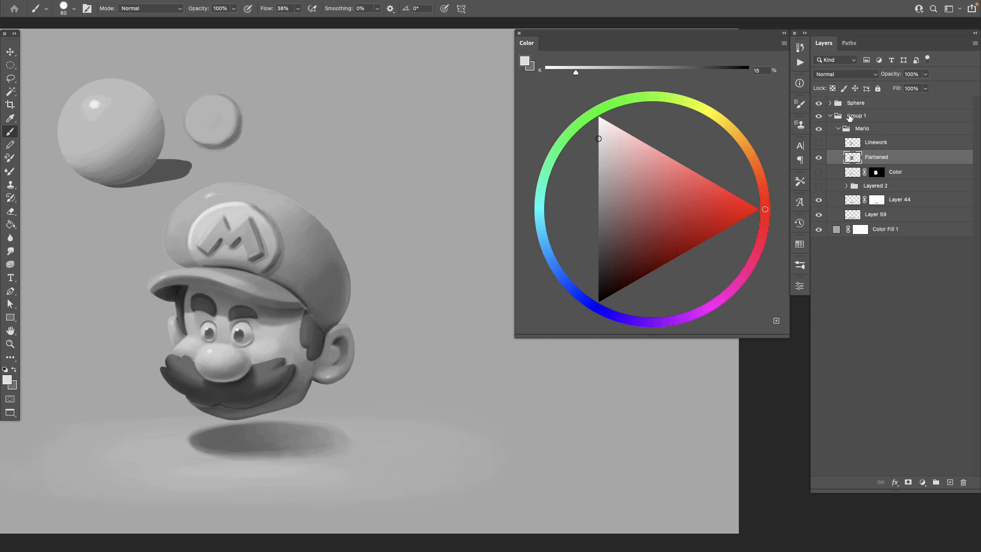
{"action": "left_click", "coordinate": [833, 88]}
{"action": "left_click", "coordinate": [950, 482]}
{"action": "left_click", "coordinate": [875, 159], "text": "alt"}
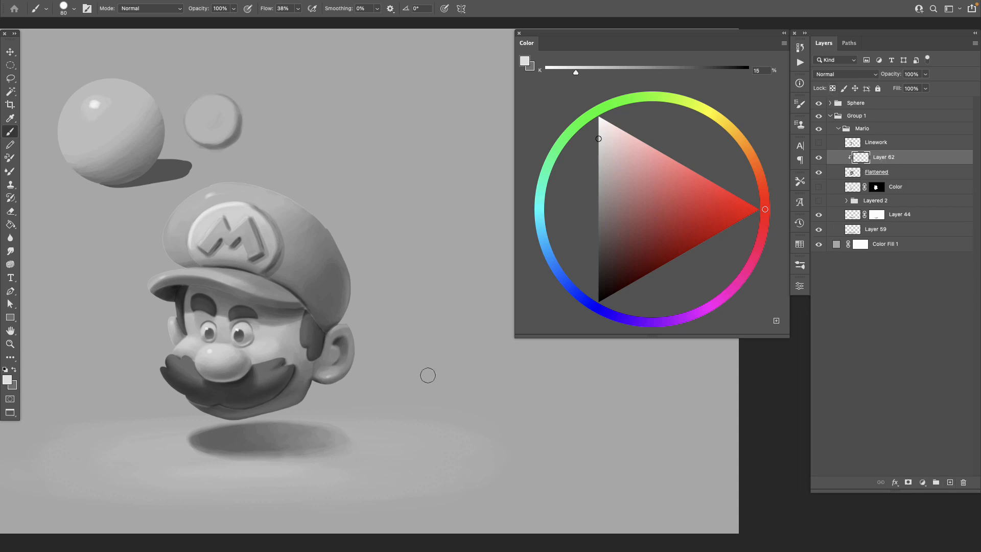
Choose the loish_hard round brush at 60 px and sample a dark gray from the mustache's lower edge
{"action": "left_click", "coordinate": [68, 10]}
{"action": "left_click", "coordinate": [113, 269]}
{"action": "key", "text": "Return"}
{"action": "left_click", "coordinate": [286, 409], "text": "ctrl"}
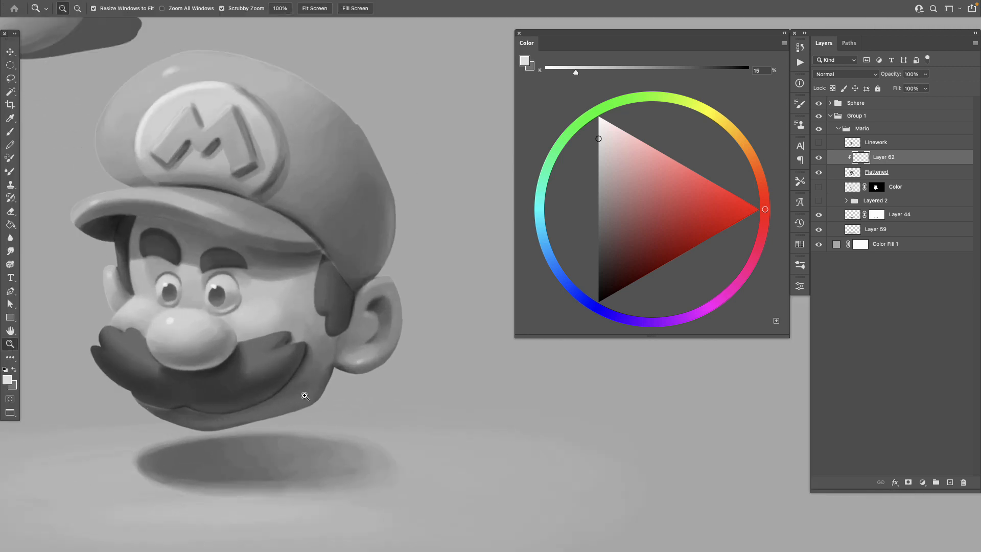
{"action": "left_click_drag", "start_coordinate": [269, 402], "coordinate": [300, 440]}
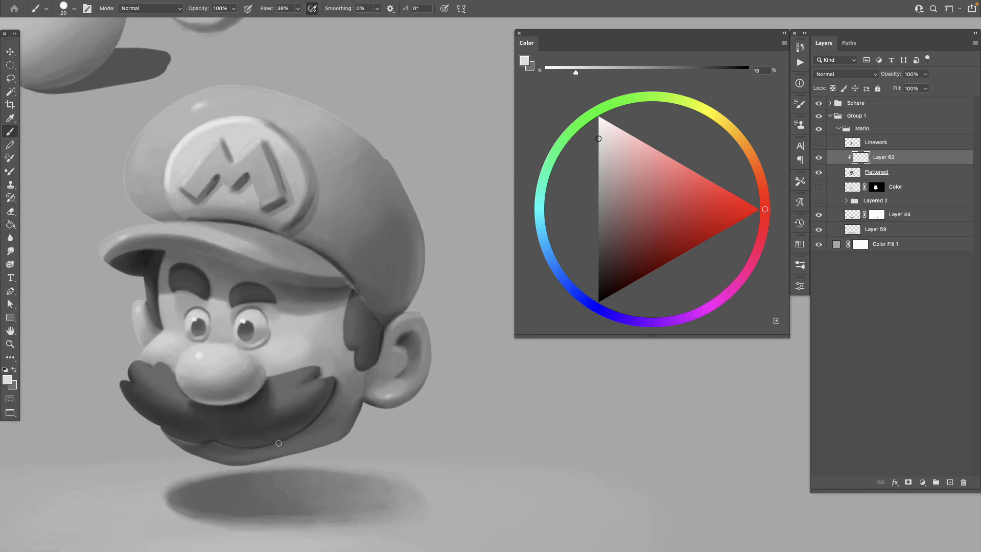
{"action": "key", "text": "bracketright"}
{"action": "left_click", "coordinate": [236, 448], "text": "alt"}
{"action": "left_click", "coordinate": [224, 443], "text": "alt"}
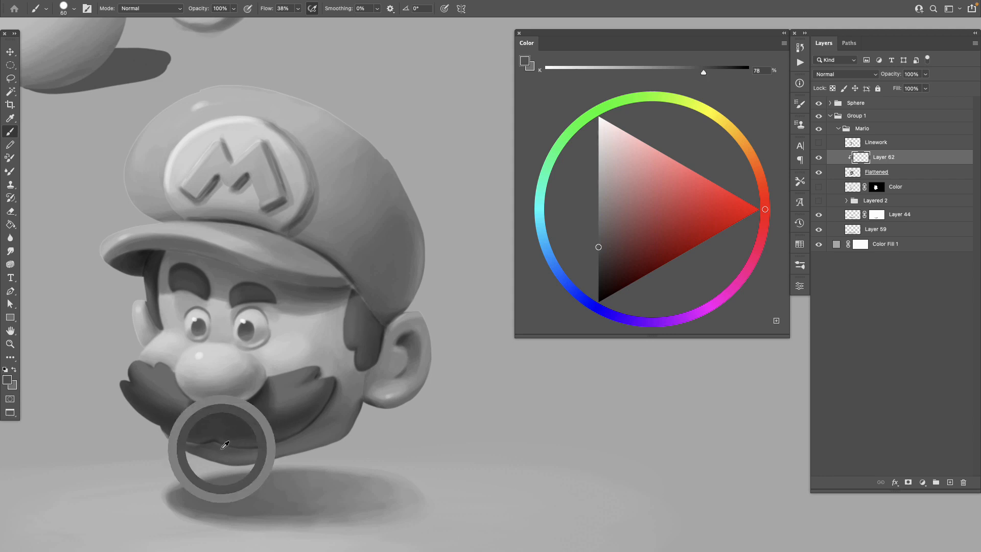
Set the brush flow to 86% and reselect the loish_hard round brush
{"action": "left_click", "coordinate": [298, 8]}
{"action": "left_click_drag", "start_coordinate": [298, 21], "coordinate": [320, 20]}
{"action": "left_click", "coordinate": [305, 309]}
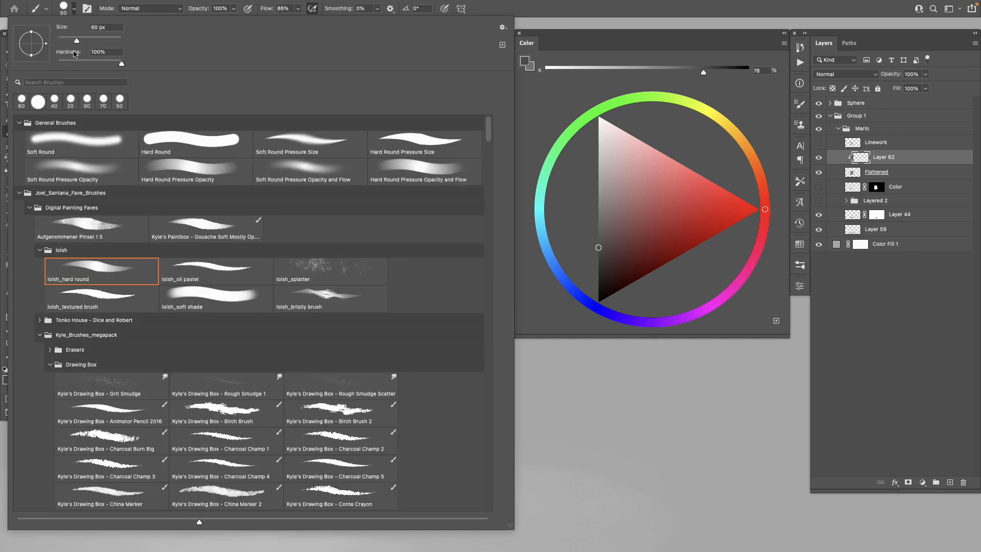
{"action": "left_click", "coordinate": [73, 9]}
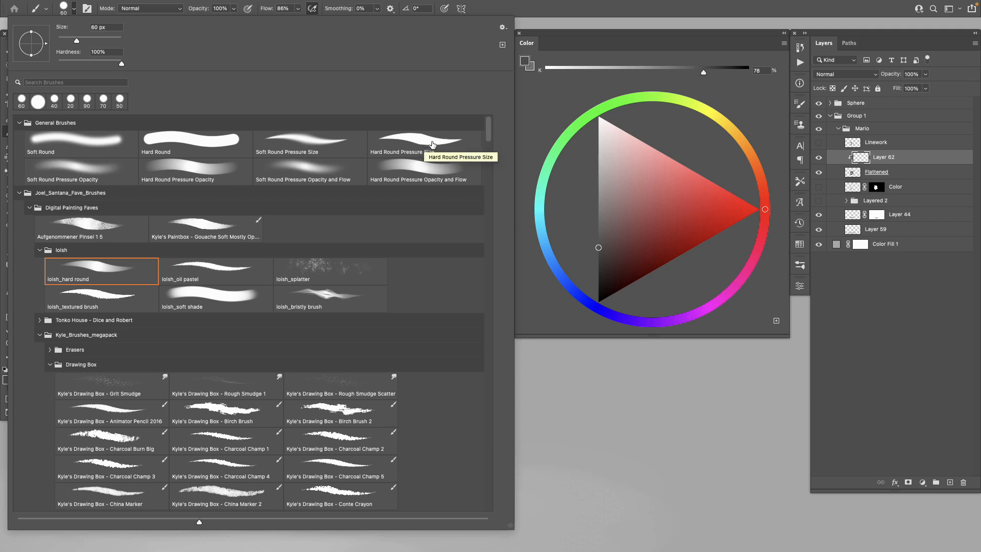
{"action": "left_click", "coordinate": [105, 272]}
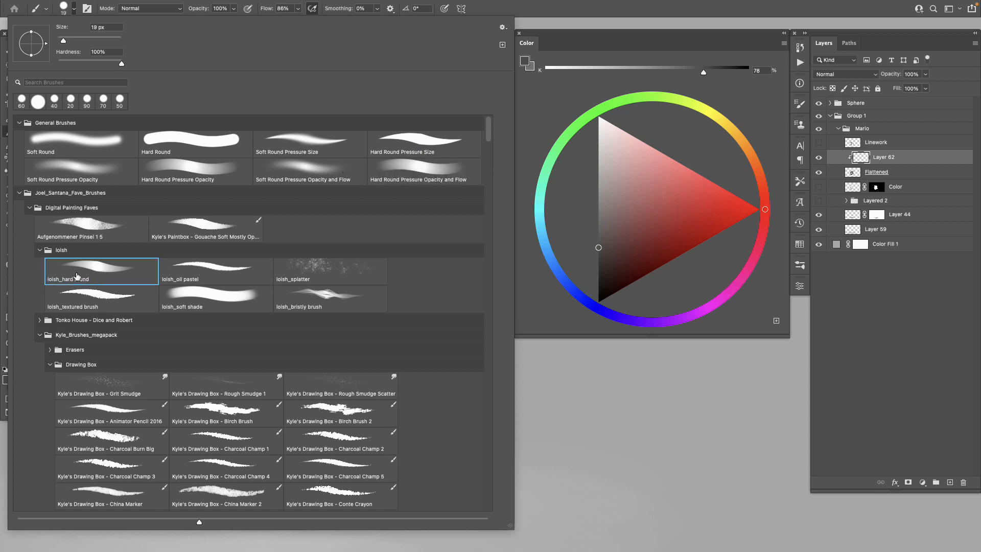
{"action": "left_click", "coordinate": [527, 18]}
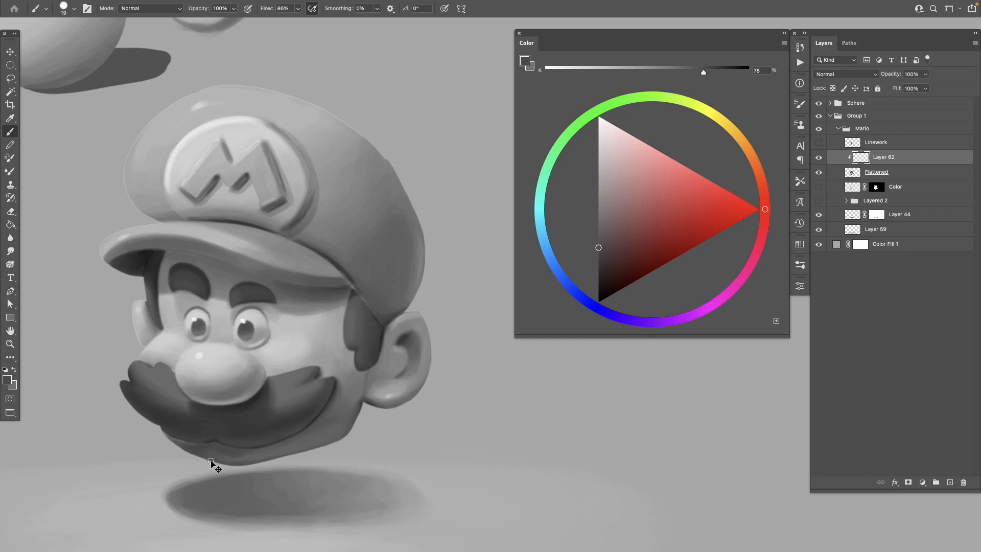
Enlarge the brush and paint over the chin below the mustache, blending the shadow with sampled grays
{"action": "key", "text": "bracketright"}
{"action": "key", "text": "bracketright"}
{"action": "key", "text": "bracketright"}
{"action": "left_click_drag", "start_coordinate": [209, 430], "coordinate": [167, 372]}
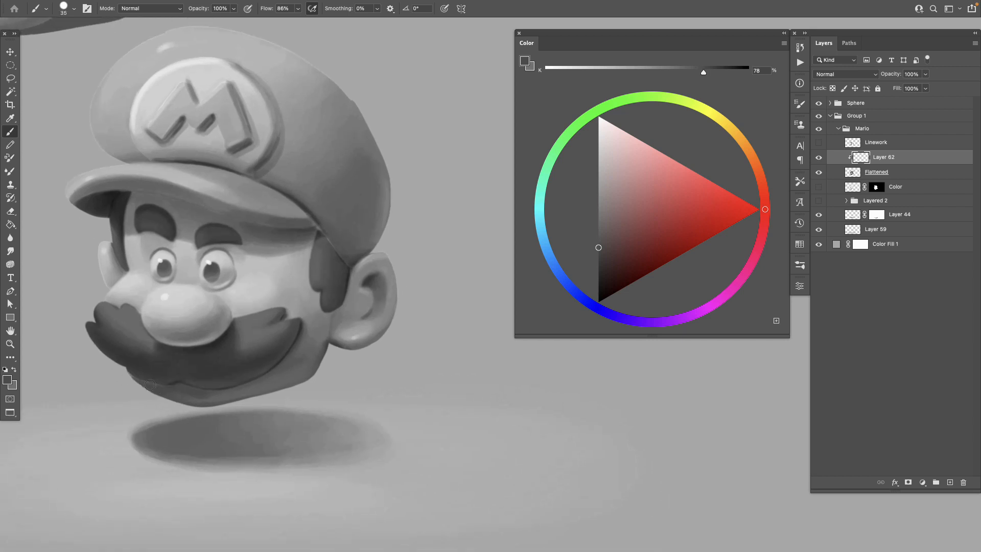
{"action": "left_click", "coordinate": [169, 385], "text": "alt"}
{"action": "left_click", "coordinate": [192, 392], "text": "alt"}
{"action": "key", "text": "bracketright"}
{"action": "key", "text": "bracketright"}
{"action": "key", "text": "bracketright"}
{"action": "left_click", "coordinate": [215, 398], "text": "alt"}
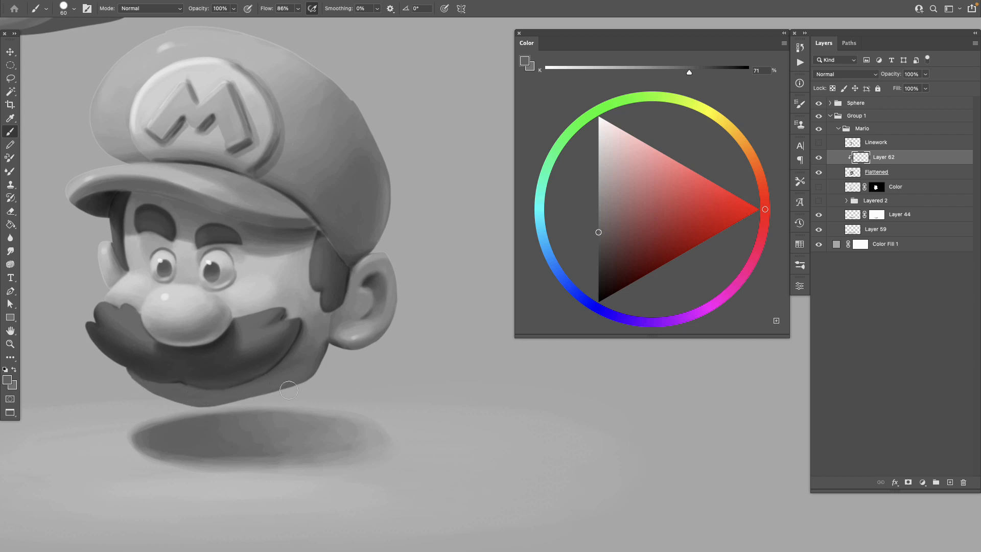
Darken the mustache's lower edge with a larger brush, using dark grays sampled from its shadow
{"action": "scroll", "coordinate": [270, 404], "scroll_direction": "up", "scroll_amount": 5}
{"action": "scroll", "coordinate": [270, 403], "scroll_direction": "left", "scroll_amount": 5}
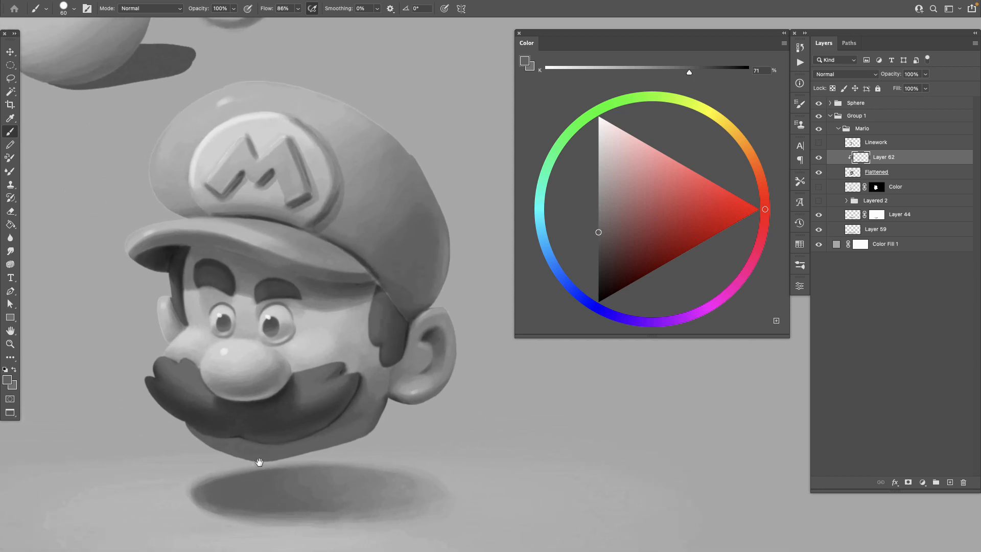
{"action": "left_click", "coordinate": [236, 437], "text": "alt"}
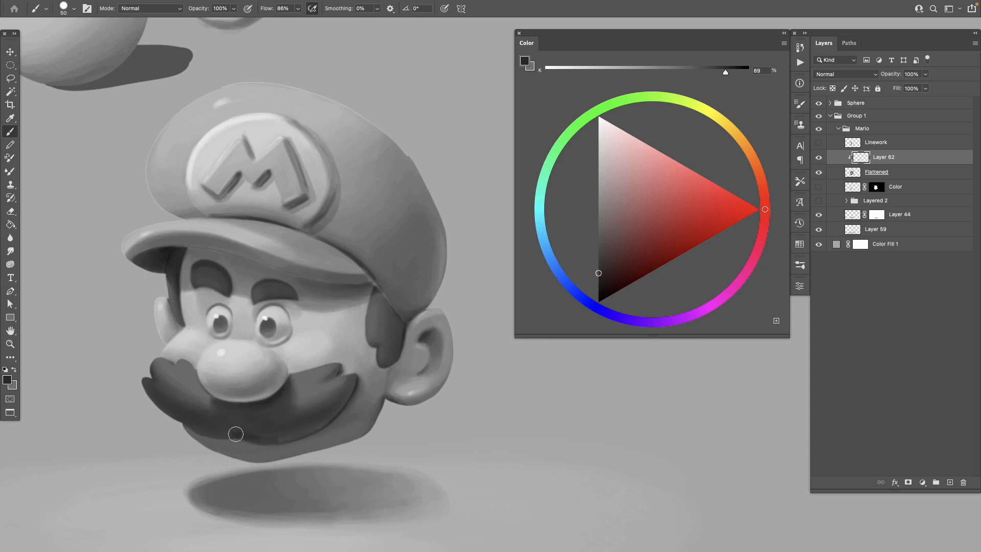
{"action": "key", "text": "bracketright"}
{"action": "key", "text": "bracketright"}
{"action": "key", "text": "bracketright"}
{"action": "left_click", "coordinate": [272, 434], "text": "alt"}
{"action": "left_click", "coordinate": [285, 429], "text": "alt"}
{"action": "mouse_move", "coordinate": [242, 433]}
{"action": "left_mouse_down"}
{"action": "mouse_move", "coordinate": [307, 419]}
{"action": "mouse_move", "coordinate": [268, 436]}
{"action": "mouse_move", "coordinate": [290, 432]}
{"action": "mouse_move", "coordinate": [326, 415]}
{"action": "left_mouse_up"}
{"action": "left_click", "coordinate": [254, 422], "text": "alt"}
{"action": "left_click", "coordinate": [309, 404], "text": "alt"}
{"action": "left_click", "coordinate": [346, 389], "text": "alt"}
{"action": "mouse_move", "coordinate": [346, 390]}
{"action": "left_mouse_down"}
{"action": "mouse_move", "coordinate": [316, 408]}
{"action": "mouse_move", "coordinate": [329, 411]}
{"action": "mouse_move", "coordinate": [316, 422]}
{"action": "left_mouse_up"}
{"action": "left_click", "coordinate": [266, 430], "text": "alt"}
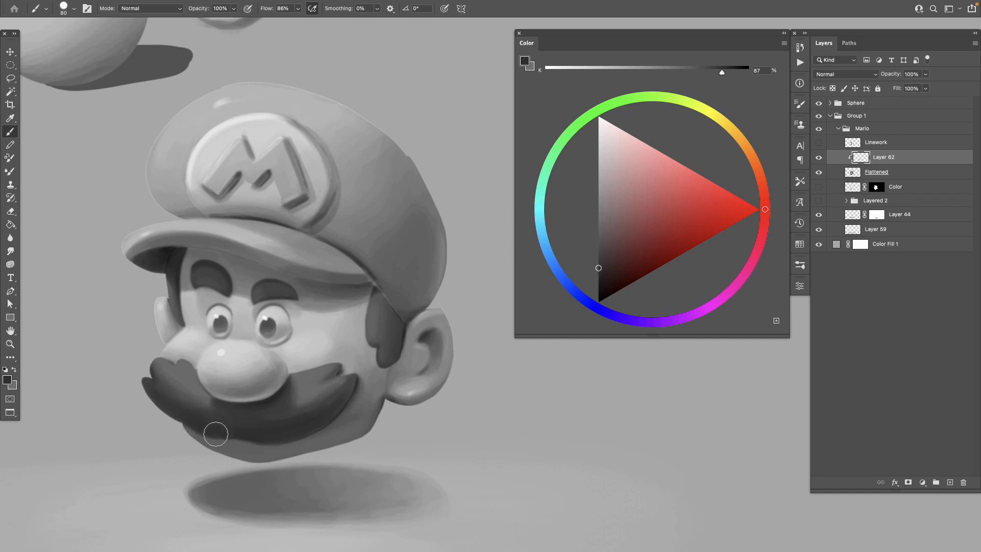
Blend the shadow across the middle and right half of the mustache with sampled dark grays
{"action": "left_click", "coordinate": [238, 418], "text": "alt"}
{"action": "left_click", "coordinate": [255, 423], "text": "alt"}
{"action": "left_click", "coordinate": [304, 411], "text": "alt"}
{"action": "left_click", "coordinate": [313, 406], "text": "alt"}
{"action": "left_click", "coordinate": [281, 419], "text": "alt"}
{"action": "mouse_move", "coordinate": [312, 409]}
{"action": "left_mouse_down"}
{"action": "mouse_move", "coordinate": [286, 423]}
{"action": "mouse_move", "coordinate": [329, 388]}
{"action": "left_mouse_up"}
{"action": "left_click", "coordinate": [313, 400], "text": "alt"}
{"action": "left_click", "coordinate": [309, 397], "text": "alt"}
{"action": "left_click", "coordinate": [311, 411], "text": "alt"}
{"action": "left_click_drag", "start_coordinate": [300, 418], "coordinate": [291, 416]}
{"action": "left_click", "coordinate": [318, 400], "text": "alt"}
{"action": "left_click", "coordinate": [333, 400], "text": "alt"}
{"action": "left_click", "coordinate": [282, 441], "text": "alt"}
Paint midtones along the upper part of the mustache's right half, beside the nose
{"action": "left_click", "coordinate": [309, 372], "text": "alt"}
{"action": "left_click", "coordinate": [310, 374], "text": "alt"}
{"action": "left_click", "coordinate": [289, 396], "text": "alt"}
{"action": "left_click", "coordinate": [301, 374], "text": "alt"}
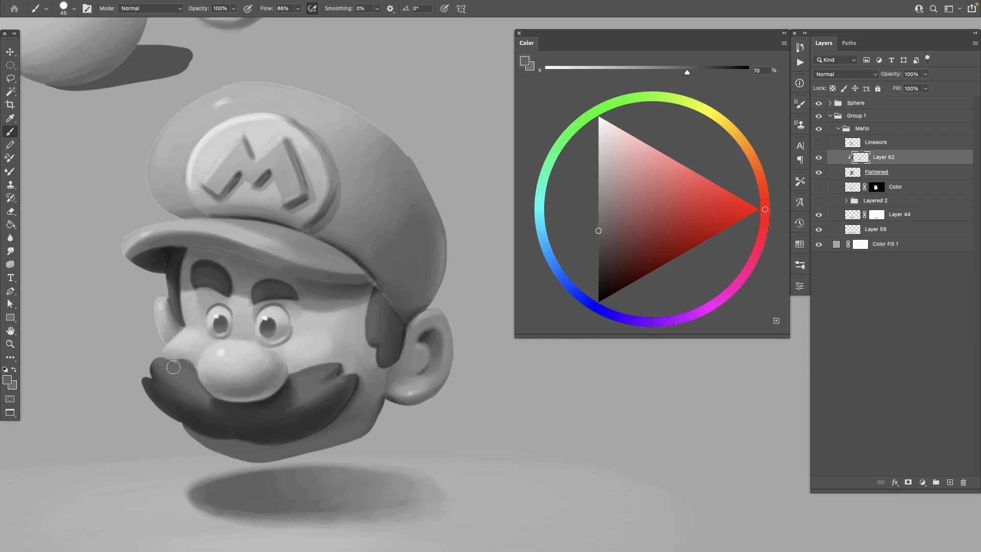
{"action": "left_click", "coordinate": [318, 380], "text": "alt"}
{"action": "left_click", "coordinate": [321, 378], "text": "alt"}
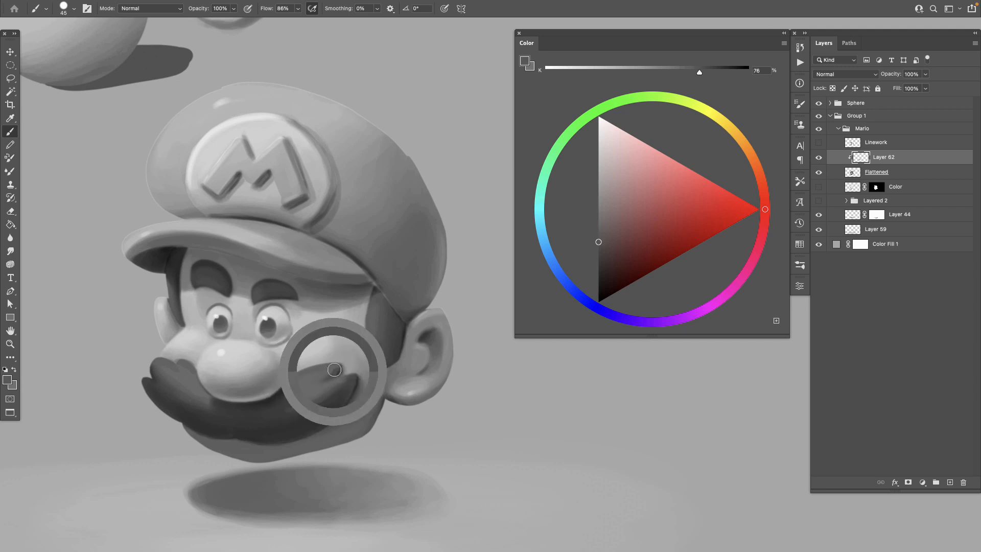
{"action": "left_click", "coordinate": [340, 381], "text": "alt"}
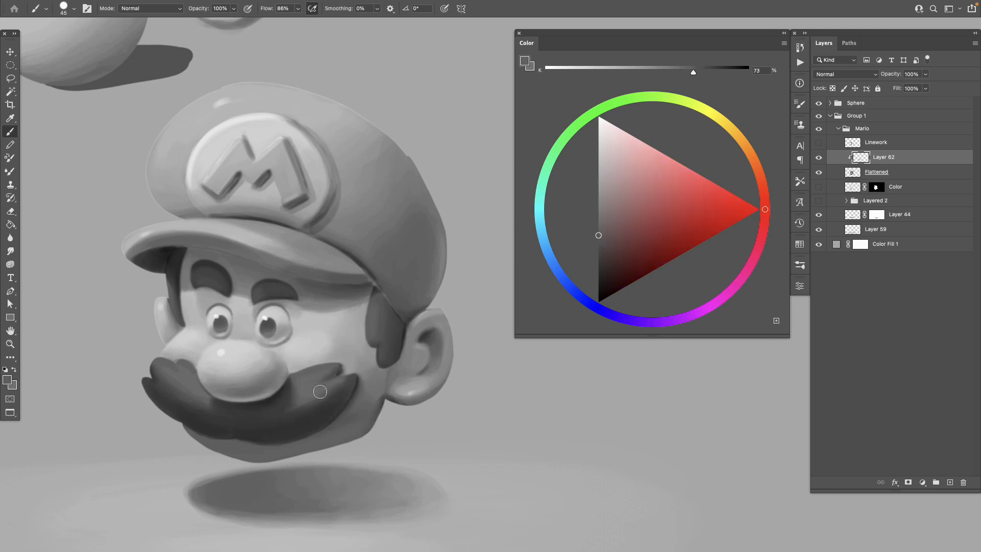
{"action": "left_click", "coordinate": [308, 407], "text": "alt"}
{"action": "left_click", "coordinate": [322, 388], "text": "alt"}
{"action": "left_click", "coordinate": [320, 394], "text": "alt"}
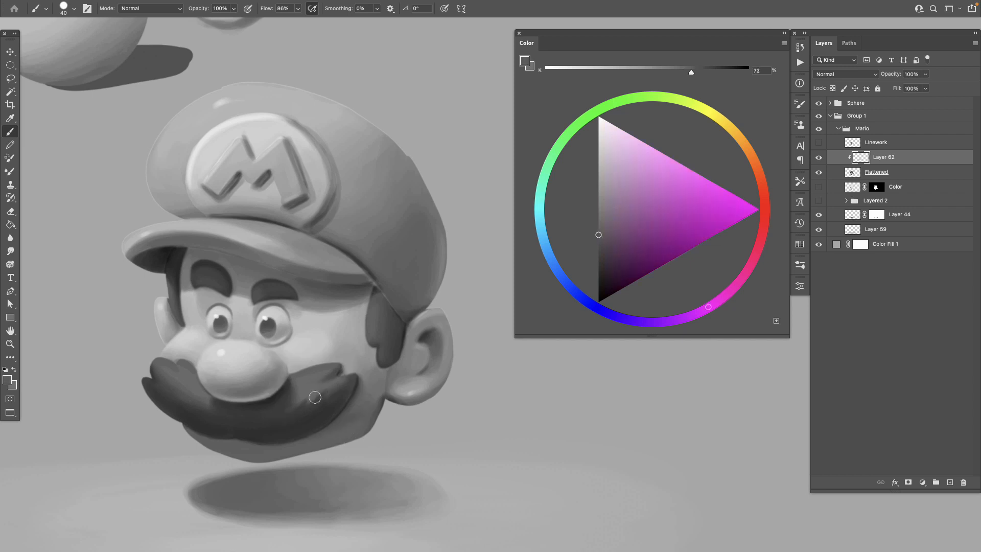
Smooth the transition from midtone to shadow on the mustache's right half with sampled grays
{"action": "left_click", "coordinate": [286, 402], "text": "alt"}
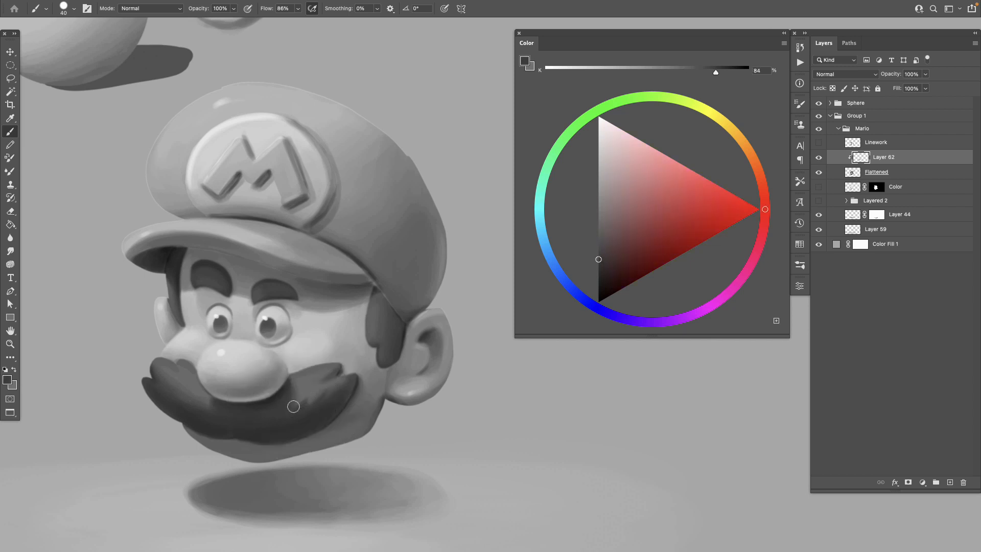
{"action": "left_click", "coordinate": [301, 409], "text": "alt"}
{"action": "left_click", "coordinate": [313, 397], "text": "alt"}
{"action": "key", "text": "bracketright"}
{"action": "left_click", "coordinate": [314, 397], "text": "alt"}
{"action": "left_click", "coordinate": [317, 396], "text": "alt"}
{"action": "left_click", "coordinate": [335, 383], "text": "alt"}
{"action": "left_click", "coordinate": [333, 395], "text": "alt"}
{"action": "left_click", "coordinate": [325, 399], "text": "alt"}
{"action": "left_click", "coordinate": [326, 373], "text": "alt"}
{"action": "left_click", "coordinate": [307, 403], "text": "alt"}
{"action": "key", "text": "bracketright"}
{"action": "key", "text": "bracketright"}
{"action": "left_click", "coordinate": [301, 407], "text": "alt"}
Blend the shadow and midtones on the mustache's left half with sampled grays
{"action": "left_click", "coordinate": [180, 386], "text": "alt"}
{"action": "left_click", "coordinate": [165, 387], "text": "alt"}
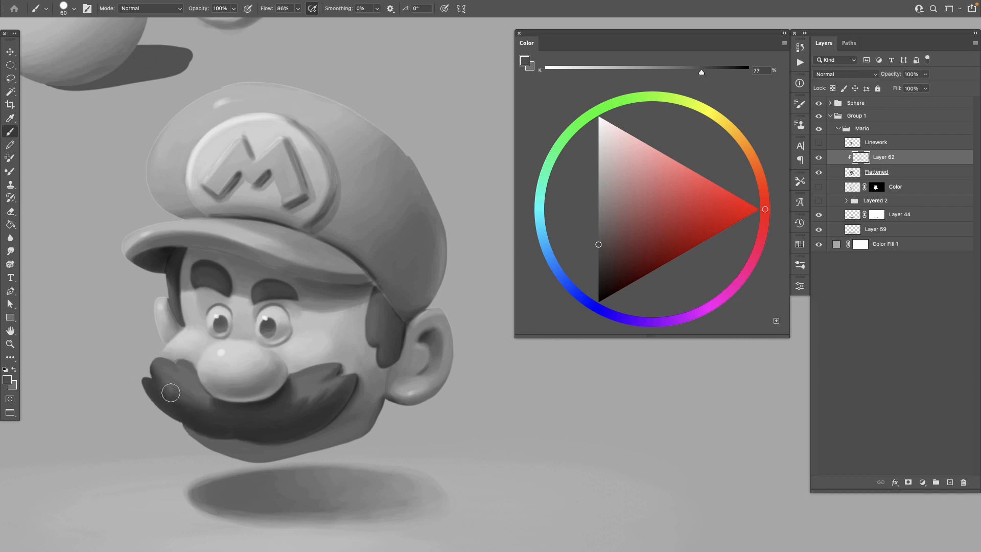
{"action": "left_click", "coordinate": [183, 406], "text": "alt"}
{"action": "left_click", "coordinate": [184, 399], "text": "alt"}
{"action": "left_click", "coordinate": [184, 398], "text": "alt"}
{"action": "left_click", "coordinate": [170, 394], "text": "alt"}
{"action": "left_click", "coordinate": [173, 394], "text": "alt"}
{"action": "left_click", "coordinate": [187, 388], "text": "alt"}
{"action": "left_click", "coordinate": [194, 410], "text": "alt"}
{"action": "left_click", "coordinate": [186, 389], "text": "alt"}
{"action": "left_click", "coordinate": [200, 407], "text": "alt"}
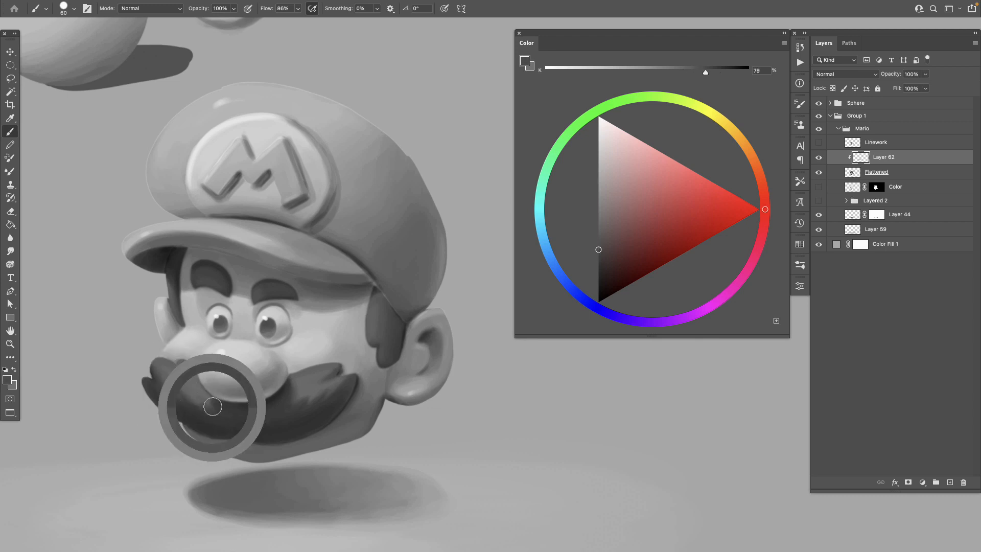
{"action": "left_click", "coordinate": [190, 392], "text": "alt"}
{"action": "left_click", "coordinate": [181, 398], "text": "alt"}
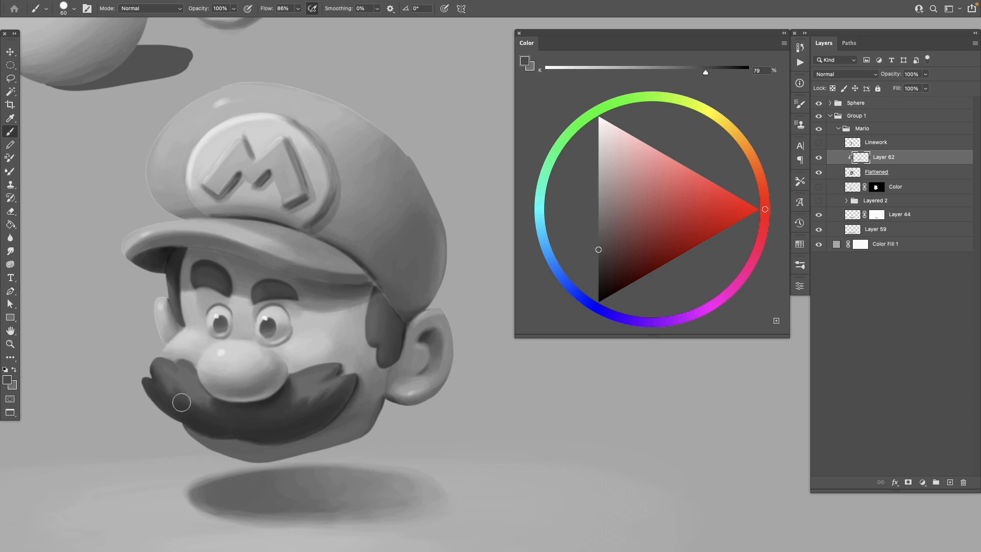
Lighten the upper lobes of the mustache's left half and blend them into the shadow
{"action": "left_click", "coordinate": [164, 382], "text": "alt"}
{"action": "left_click", "coordinate": [170, 374], "text": "alt"}
{"action": "left_click", "coordinate": [169, 373], "text": "alt"}
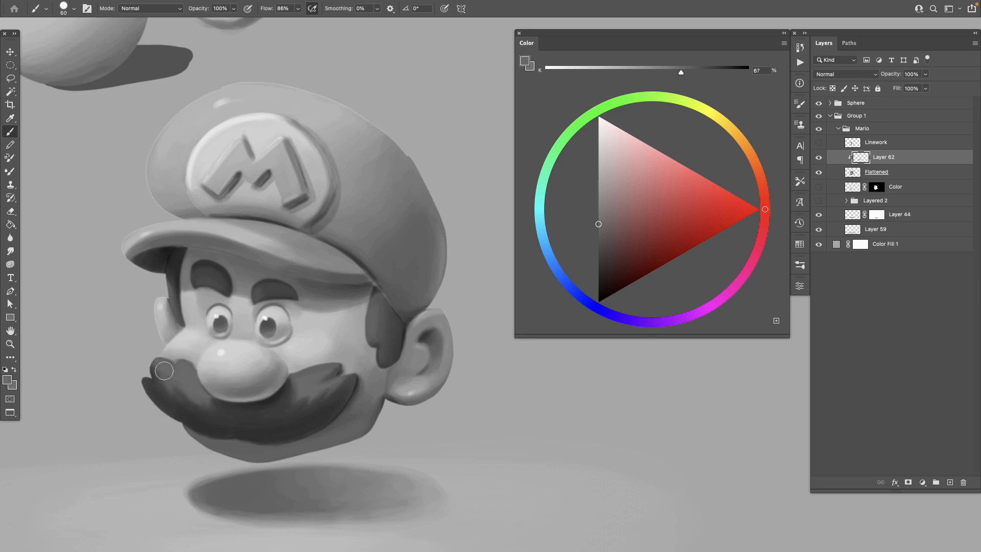
{"action": "left_click", "coordinate": [199, 414], "text": "alt"}
{"action": "left_click", "coordinate": [186, 390], "text": "alt"}
{"action": "left_click", "coordinate": [183, 393], "text": "alt"}
{"action": "left_click", "coordinate": [191, 400], "text": "alt"}
{"action": "left_click", "coordinate": [209, 404], "text": "alt"}
{"action": "left_click", "coordinate": [171, 371], "text": "alt"}
{"action": "left_click", "coordinate": [172, 367], "text": "alt"}
Reduce the brush to 40 px and paint lighter hair strokes on both upper halves of the mustache
{"action": "left_click", "coordinate": [308, 387], "text": "alt"}
{"action": "key", "text": "bracketleft"}
{"action": "key", "text": "bracketleft"}
{"action": "key", "text": "bracketleft"}
{"action": "left_click", "coordinate": [315, 378], "text": "alt"}
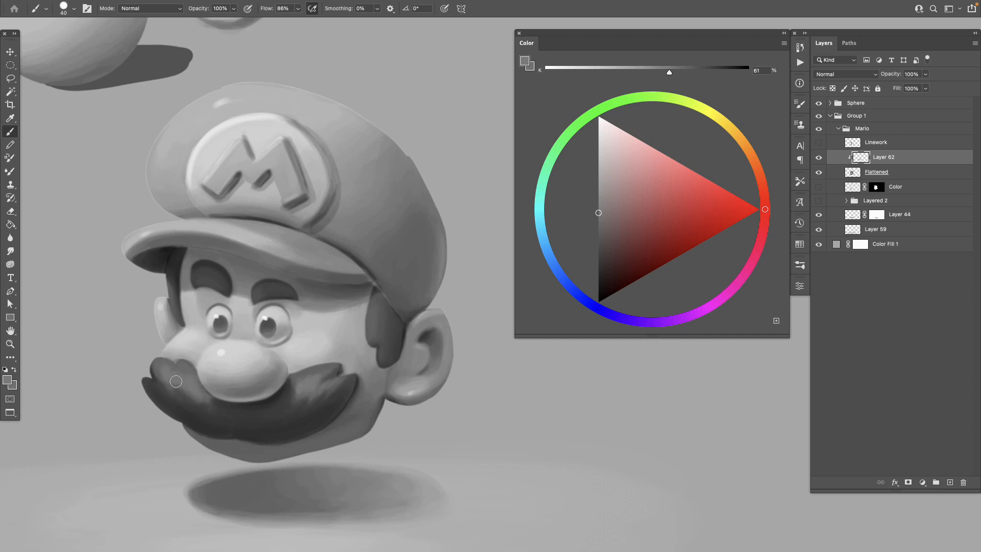
{"action": "left_click", "coordinate": [186, 392], "text": "alt"}
{"action": "left_click", "coordinate": [192, 366], "text": "alt"}
{"action": "left_click", "coordinate": [187, 382], "text": "alt"}
Pick a lighter 59% gray and add highlight strokes to the mustache, blending them on the left lobes
{"action": "mouse_move", "coordinate": [368, 430]}
{"action": "left_mouse_down"}
{"action": "mouse_move", "coordinate": [339, 449]}
{"action": "mouse_move", "coordinate": [354, 445]}
{"action": "mouse_move", "coordinate": [351, 467]}
{"action": "mouse_move", "coordinate": [373, 471]}
{"action": "left_mouse_up"}
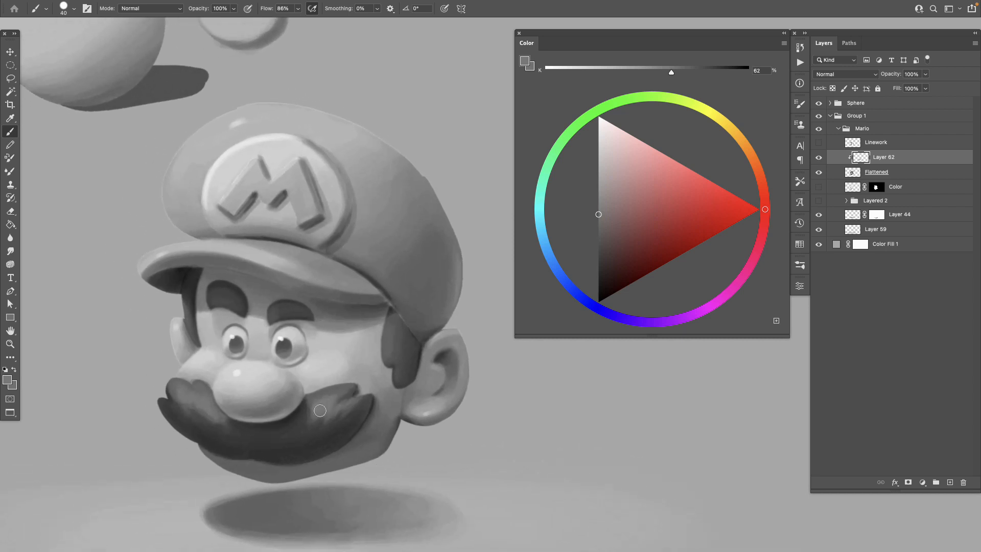
{"action": "left_click", "coordinate": [603, 211]}
{"action": "mouse_move", "coordinate": [379, 438]}
{"action": "left_mouse_down"}
{"action": "mouse_move", "coordinate": [385, 416]}
{"action": "mouse_move", "coordinate": [375, 406]}
{"action": "mouse_move", "coordinate": [360, 418]}
{"action": "left_mouse_up"}
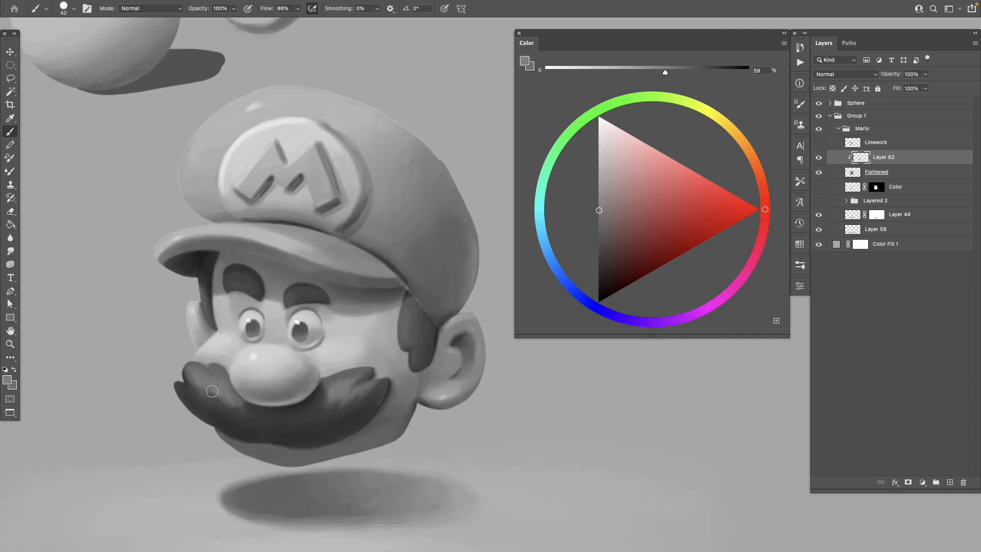
{"action": "left_click", "coordinate": [192, 375], "text": "alt"}
{"action": "mouse_move", "coordinate": [183, 370]}
{"action": "left_mouse_down"}
{"action": "mouse_move", "coordinate": [206, 394]}
{"action": "mouse_move", "coordinate": [199, 389]}
{"action": "left_mouse_up"}
{"action": "left_click", "coordinate": [202, 387], "text": "alt"}
{"action": "left_click_drag", "start_coordinate": [378, 461], "coordinate": [346, 472]}
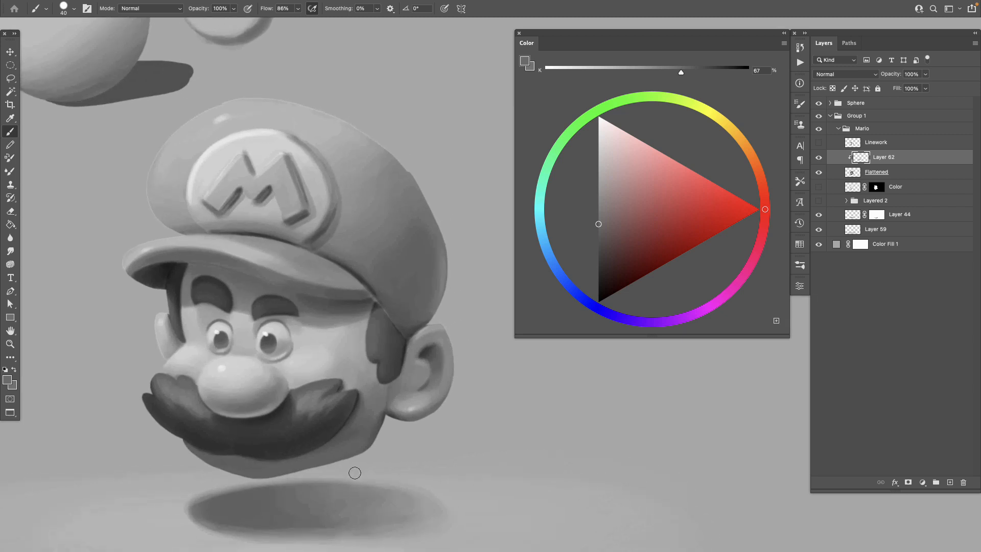
{"action": "left_click_drag", "start_coordinate": [372, 433], "coordinate": [363, 440]}
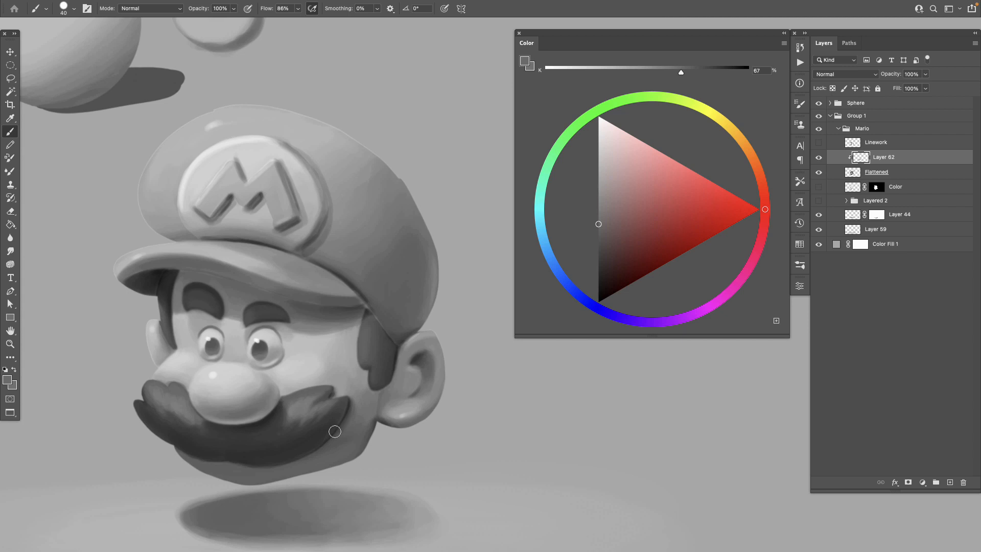
Refine the hair strokes near the right tip of the mustache with sampled midtones
{"action": "left_click", "coordinate": [312, 424], "text": "alt"}
{"action": "left_click_drag", "start_coordinate": [308, 419], "coordinate": [328, 408]}
{"action": "left_click", "coordinate": [321, 418], "text": "alt"}
{"action": "left_click", "coordinate": [319, 417], "text": "alt"}
{"action": "mouse_move", "coordinate": [327, 445]}
{"action": "left_mouse_down"}
{"action": "mouse_move", "coordinate": [324, 467]}
{"action": "mouse_move", "coordinate": [321, 441]}
{"action": "left_mouse_up"}
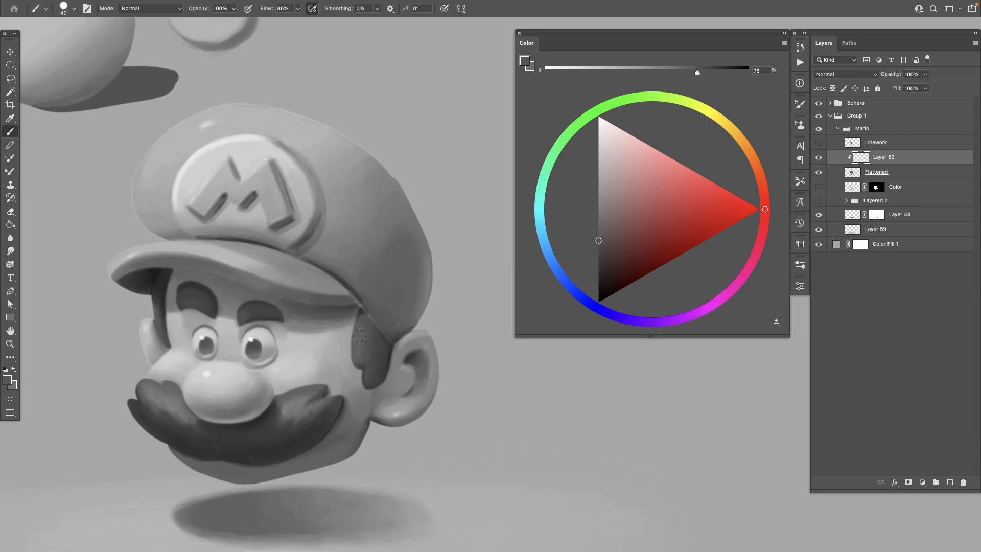
{"action": "left_click", "coordinate": [294, 408], "text": "alt"}
Refine the shading of the eyebrows with a gray sampled from the left eyebrow
{"action": "left_click", "coordinate": [186, 297], "text": "alt"}
{"action": "left_click_drag", "start_coordinate": [248, 314], "coordinate": [258, 317]}
{"action": "scroll", "coordinate": [351, 462], "scroll_direction": "up", "scroll_amount": 3}
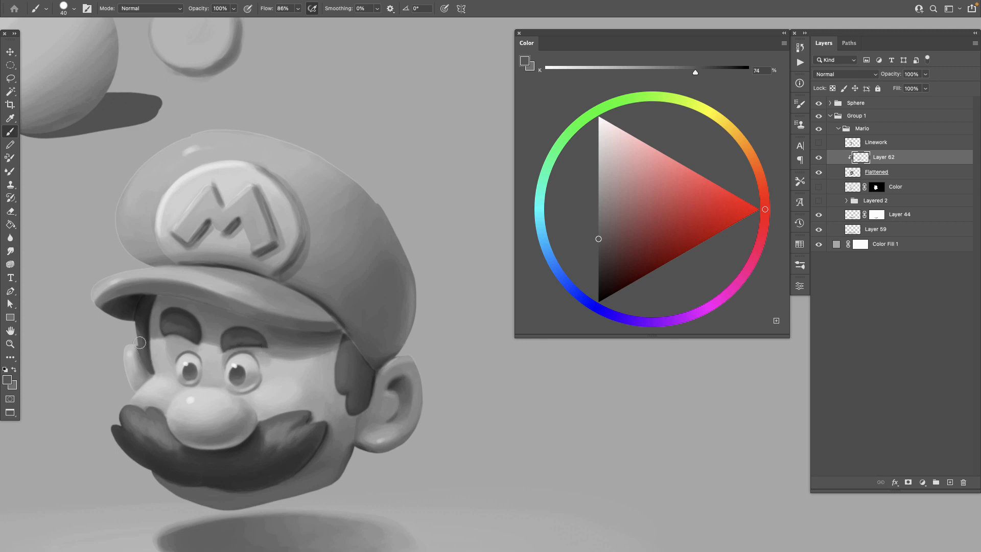
Repaint the left sideburn with sampled grays to even out its shading
{"action": "left_click", "coordinate": [148, 428], "text": "alt"}
{"action": "left_click_drag", "start_coordinate": [142, 336], "coordinate": [149, 369]}
{"action": "left_click", "coordinate": [143, 339], "text": "alt"}
{"action": "left_click", "coordinate": [142, 356], "text": "alt"}
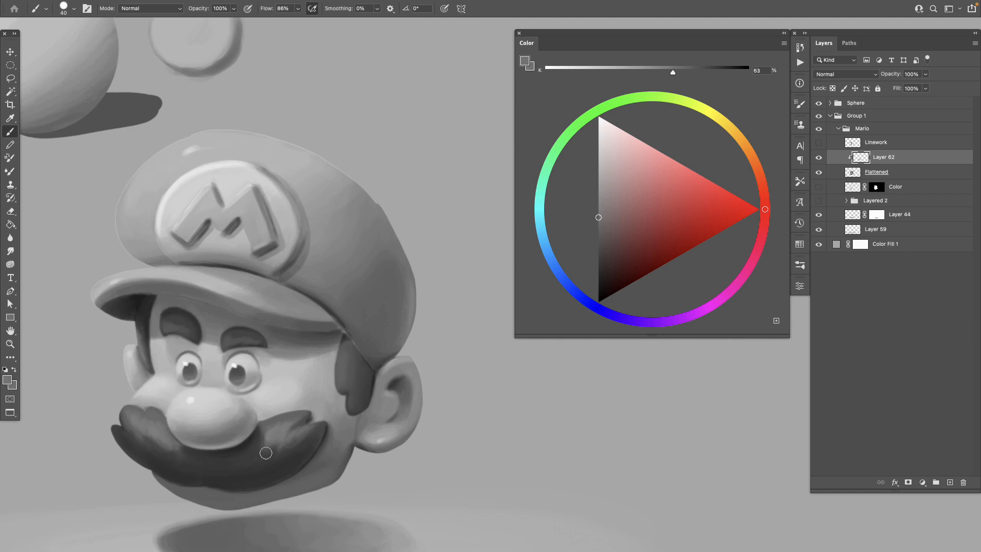
Darken the upper part of the right sideburn beneath the cap with dark gray sampled from the mustache
{"action": "left_click", "coordinate": [343, 366], "text": "alt"}
{"action": "left_click", "coordinate": [284, 464], "text": "alt"}
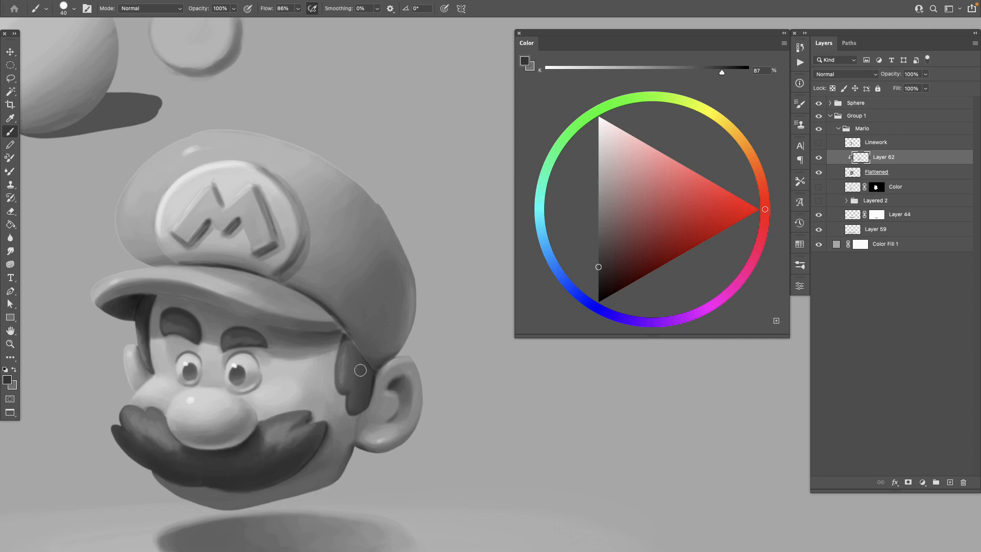
{"action": "left_click", "coordinate": [347, 338], "text": "alt"}
{"action": "left_click_drag", "start_coordinate": [356, 353], "coordinate": [367, 366]}
{"action": "left_click", "coordinate": [300, 448], "text": "alt"}
{"action": "left_click", "coordinate": [355, 358], "text": "alt"}
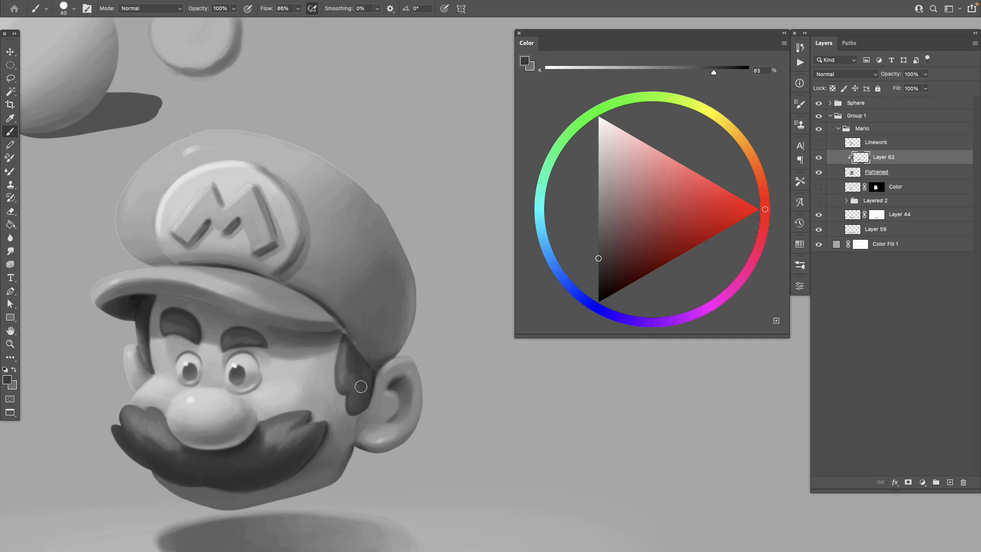
Blend the lower and middle parts of the right sideburn with sampled dark grays
{"action": "left_click_drag", "start_coordinate": [369, 378], "coordinate": [368, 397]}
{"action": "left_click", "coordinate": [368, 390], "text": "alt"}
{"action": "left_click", "coordinate": [368, 377], "text": "alt"}
{"action": "left_click", "coordinate": [361, 373], "text": "alt"}
{"action": "left_click", "coordinate": [359, 370], "text": "alt"}
{"action": "mouse_move", "coordinate": [360, 391]}
{"action": "left_mouse_down"}
{"action": "mouse_move", "coordinate": [366, 402]}
{"action": "mouse_move", "coordinate": [352, 408]}
{"action": "left_mouse_up"}
Soften the shading along the front edge of the right sideburn with sampled mid-grays
{"action": "left_click", "coordinate": [349, 393], "text": "alt"}
{"action": "left_click", "coordinate": [348, 354], "text": "alt"}
{"action": "left_click", "coordinate": [347, 375], "text": "alt"}
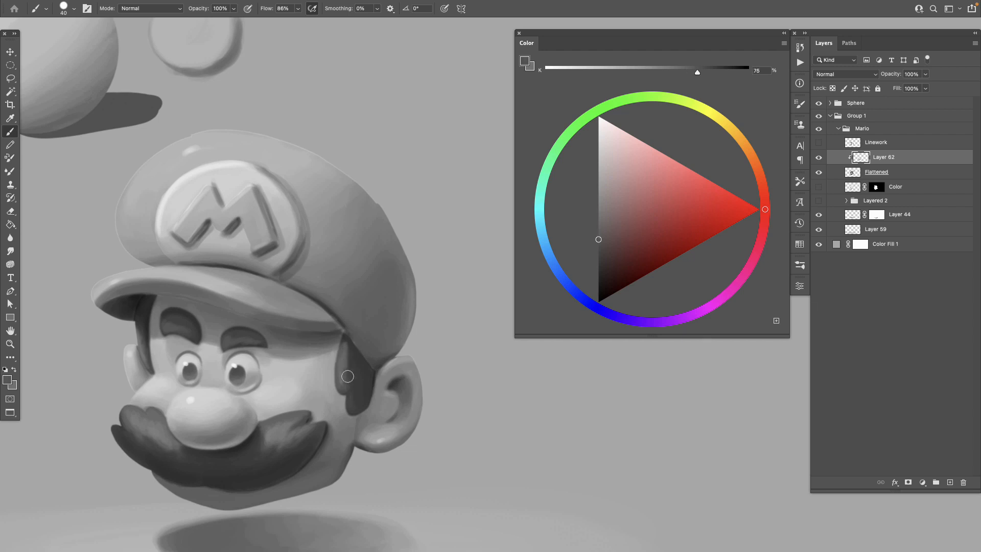
{"action": "left_click", "coordinate": [348, 365], "text": "alt"}
{"action": "left_click", "coordinate": [353, 351], "text": "alt"}
{"action": "left_click", "coordinate": [347, 376], "text": "alt"}
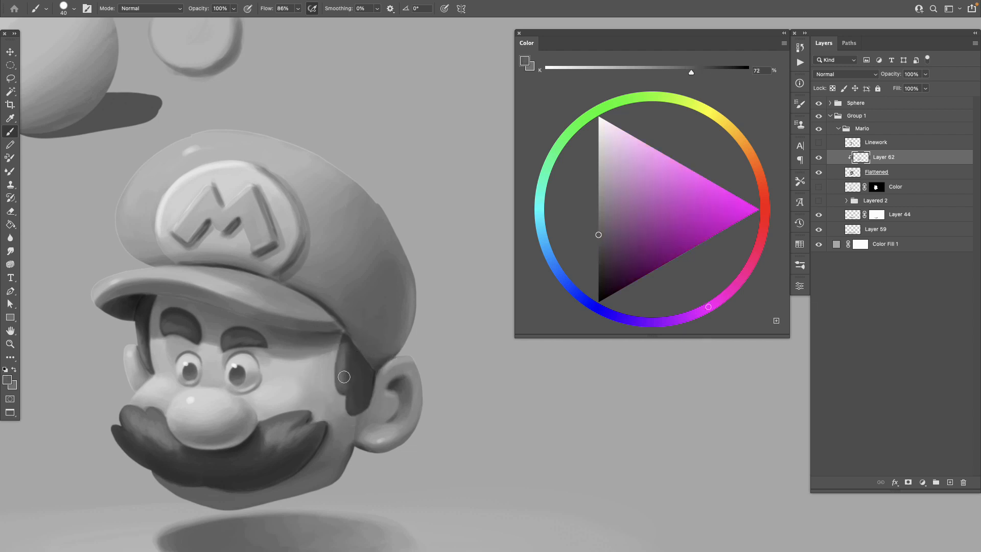
{"action": "left_click", "coordinate": [351, 343], "text": "alt"}
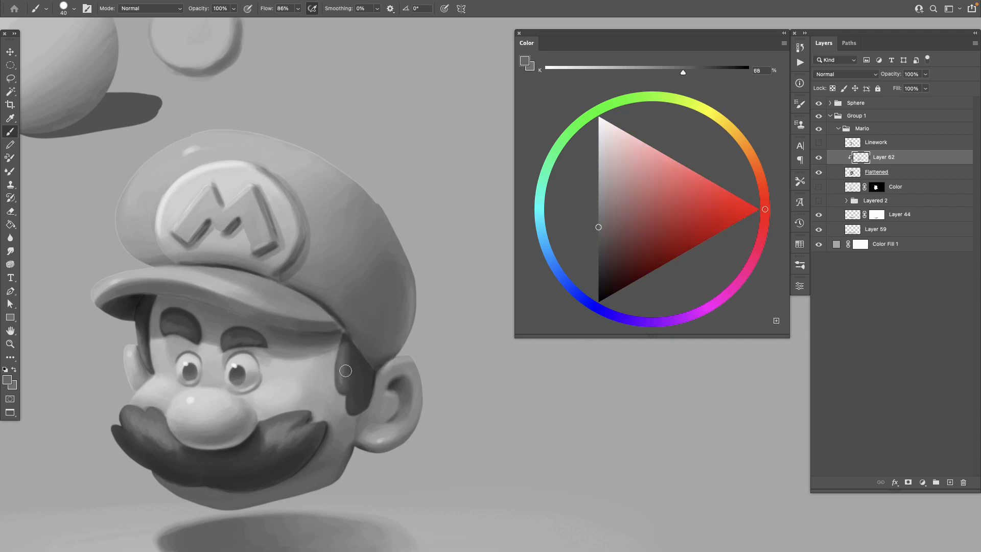
{"action": "left_click", "coordinate": [351, 344], "text": "alt"}
{"action": "left_click", "coordinate": [349, 352], "text": "alt"}
{"action": "left_click", "coordinate": [353, 396], "text": "alt"}
{"action": "left_click", "coordinate": [349, 367], "text": "alt"}
Refine the shadow where the cap brim meets the top of the right sideburn with sampled grays
{"action": "left_click", "coordinate": [353, 339], "text": "alt"}
{"action": "left_click", "coordinate": [343, 335], "text": "alt"}
{"action": "left_click", "coordinate": [337, 327], "text": "alt"}
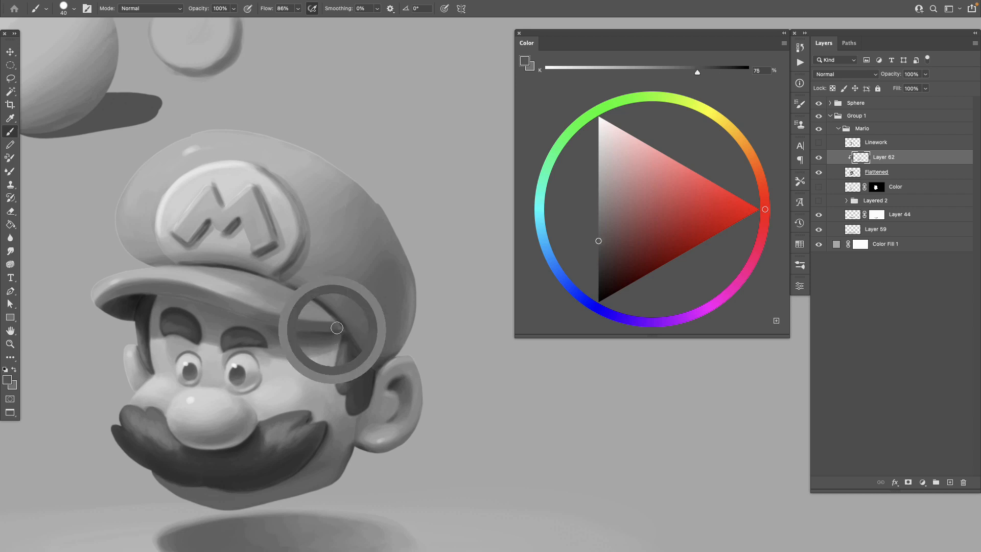
{"action": "left_click", "coordinate": [344, 334], "text": "alt"}
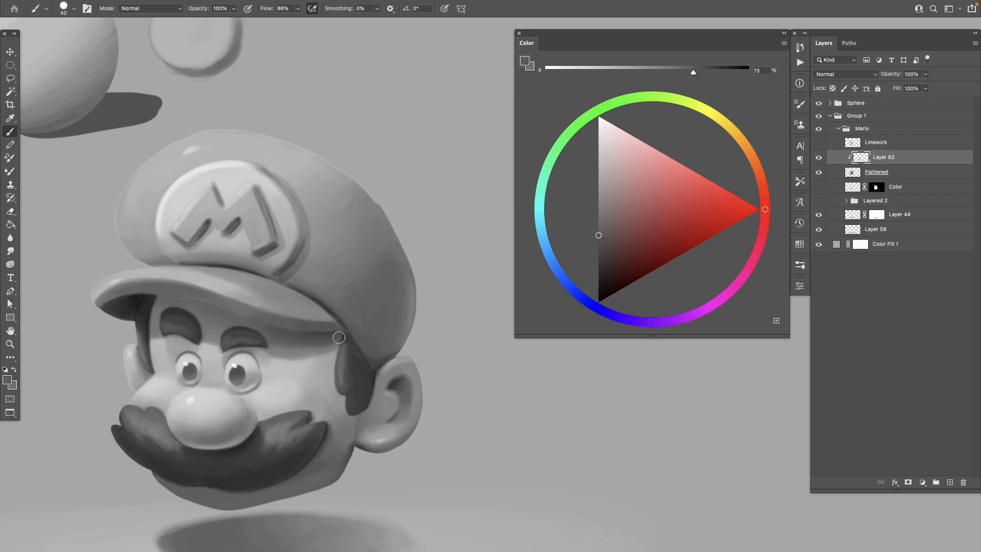
{"action": "left_click", "coordinate": [353, 345], "text": "alt"}
{"action": "left_click", "coordinate": [353, 357], "text": "alt"}
Toggle Layer 62's visibility repeatedly to compare the repainted head with the flattened version
{"action": "key", "text": "z"}
{"action": "left_click_drag", "start_coordinate": [370, 397], "coordinate": [337, 399]}
{"action": "key", "text": "b"}
{"action": "mouse_move", "coordinate": [412, 450]}
{"action": "left_mouse_down"}
{"action": "mouse_move", "coordinate": [404, 389]}
{"action": "mouse_move", "coordinate": [375, 433]}
{"action": "left_mouse_up"}
{"action": "left_click_drag", "start_coordinate": [360, 371], "coordinate": [342, 379]}
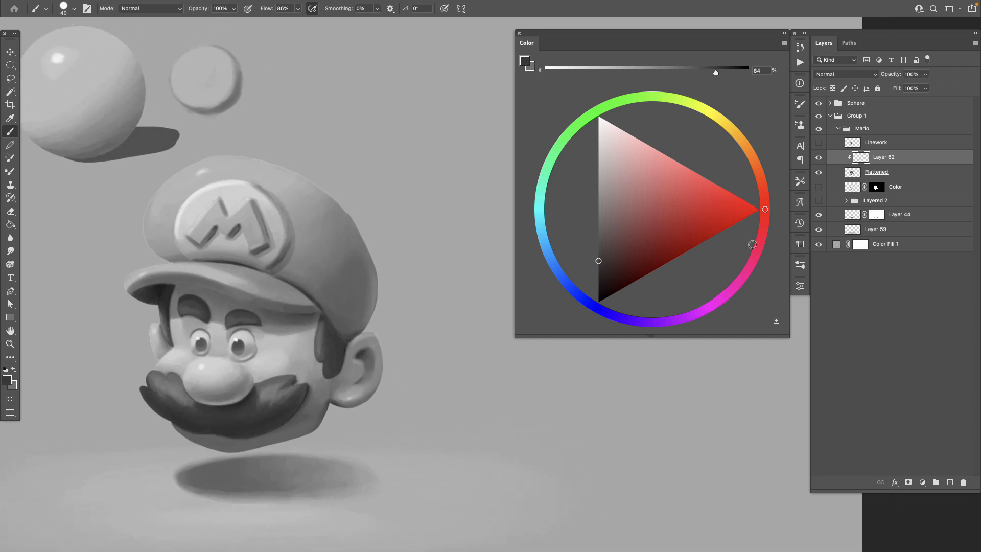
{"action": "left_click", "coordinate": [820, 157]}
{"action": "left_click", "coordinate": [820, 157]}
{"action": "left_click", "coordinate": [820, 157]}
{"action": "left_click", "coordinate": [820, 157]}
{"action": "left_click", "coordinate": [820, 156]}
{"action": "left_click", "coordinate": [820, 157]}
{"action": "left_click", "coordinate": [820, 157]}
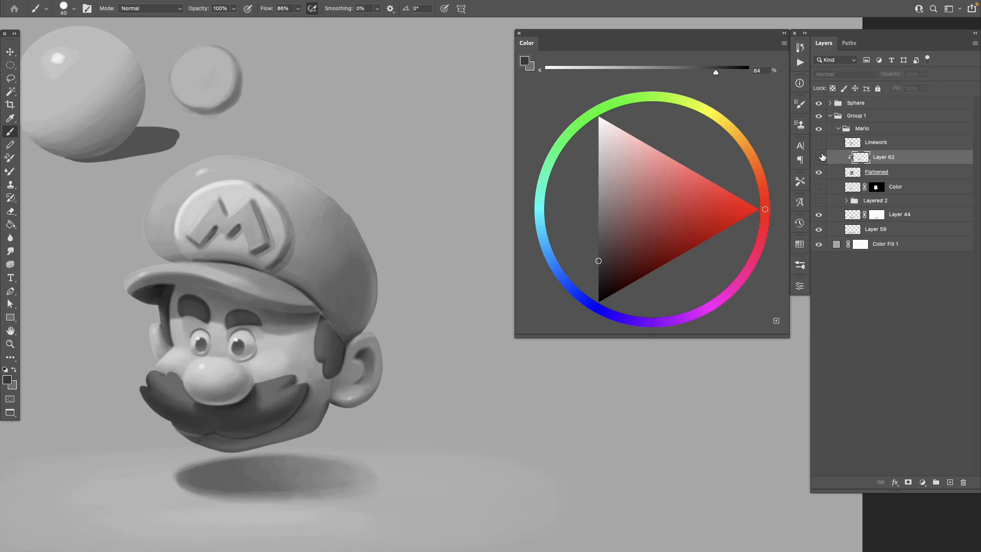
{"action": "left_click", "coordinate": [821, 157]}
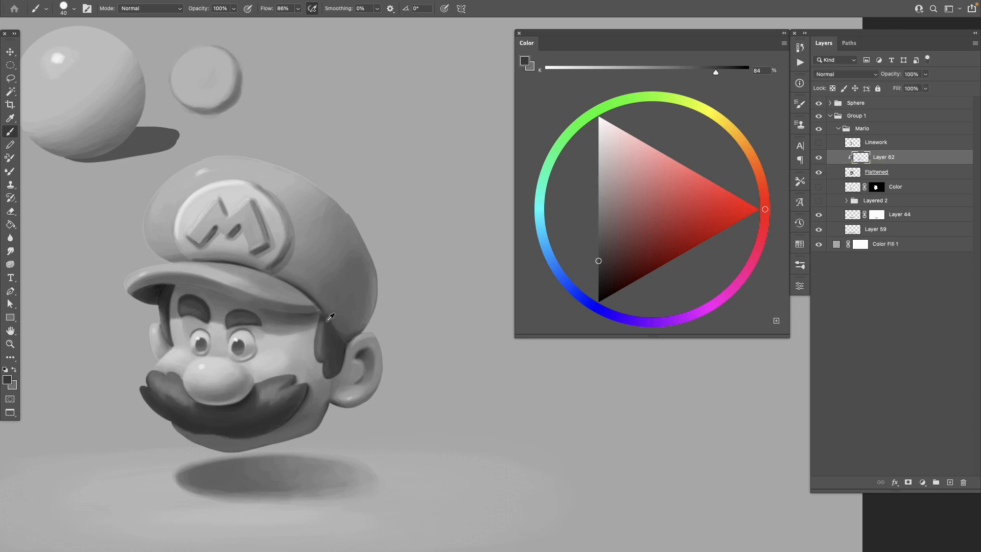
Refine the shadow on the cap's lower back edge above the right ear with sampled dark grays
{"action": "left_click", "coordinate": [349, 347], "text": "alt"}
{"action": "left_click", "coordinate": [339, 351]}
{"action": "left_click_drag", "start_coordinate": [360, 339], "coordinate": [356, 349]}
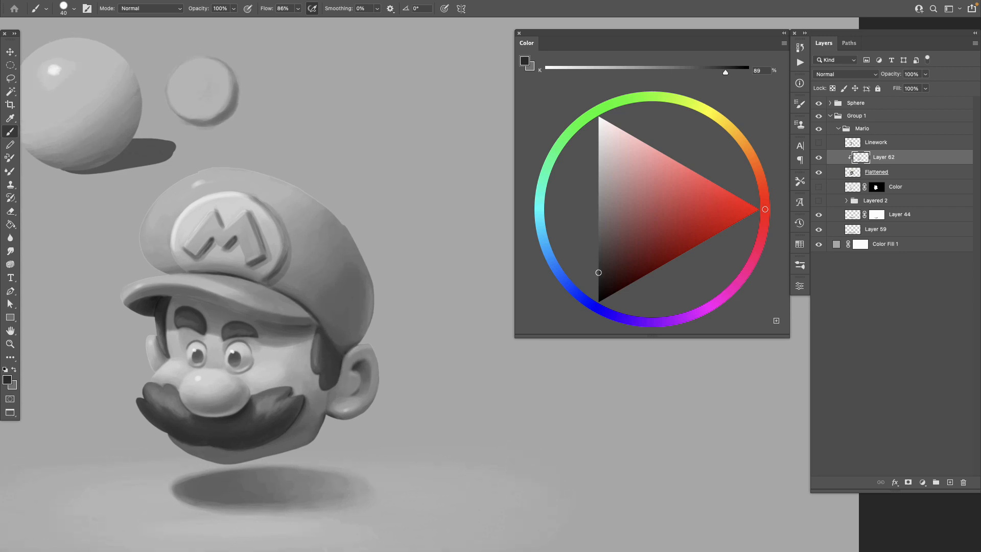
{"action": "left_click", "coordinate": [354, 343], "text": "alt"}
{"action": "left_click", "coordinate": [355, 345], "text": "alt"}
{"action": "left_click", "coordinate": [348, 344], "text": "alt"}
{"action": "left_click", "coordinate": [348, 330], "text": "alt"}
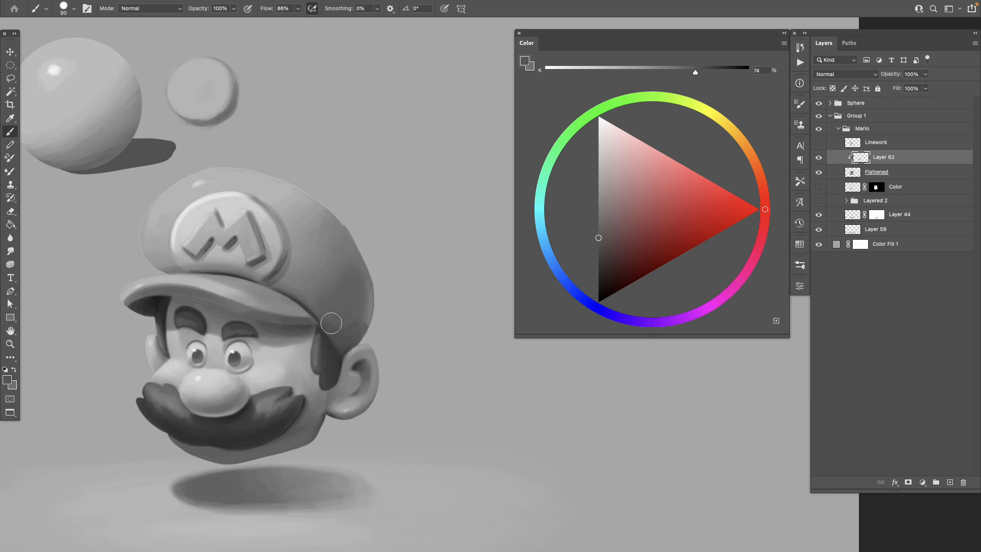
{"action": "left_click", "coordinate": [348, 326], "text": "alt"}
Smooth the shading on the right side of the cap with sampled grays and a brush size of 175
{"action": "key", "text": "z"}
{"action": "key", "text": "b"}
{"action": "left_click", "coordinate": [353, 332], "text": "alt"}
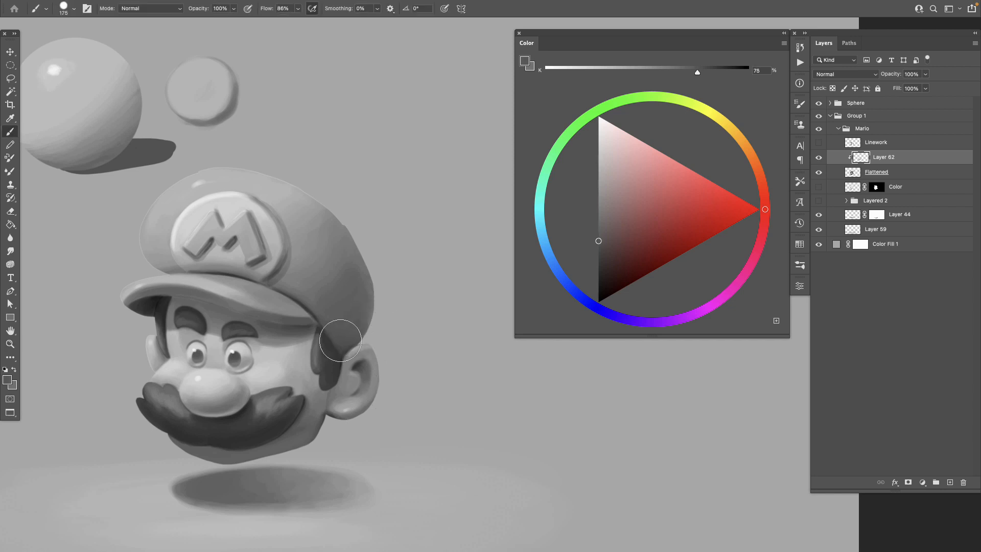
{"action": "left_click", "coordinate": [350, 305], "text": "alt"}
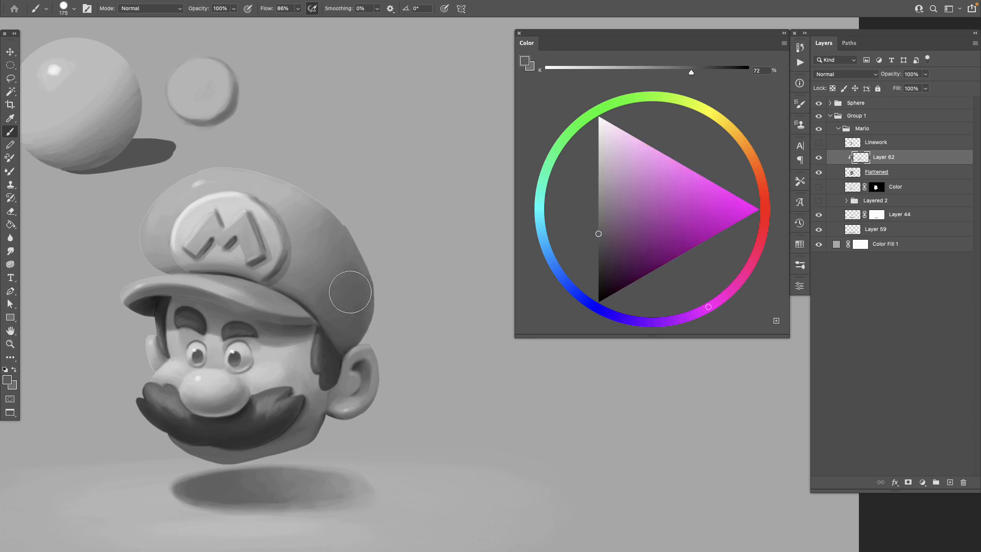
Add a layer mask to the Flattened layer
{"action": "left_click_drag", "start_coordinate": [353, 349], "coordinate": [370, 362]}
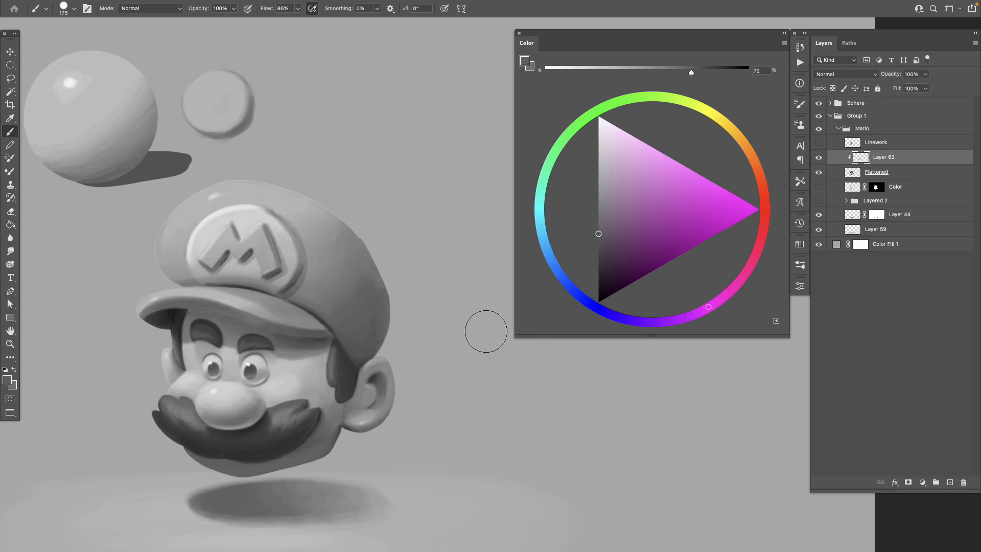
{"action": "key", "text": "z"}
{"action": "left_click", "coordinate": [360, 245]}
{"action": "key", "text": "b"}
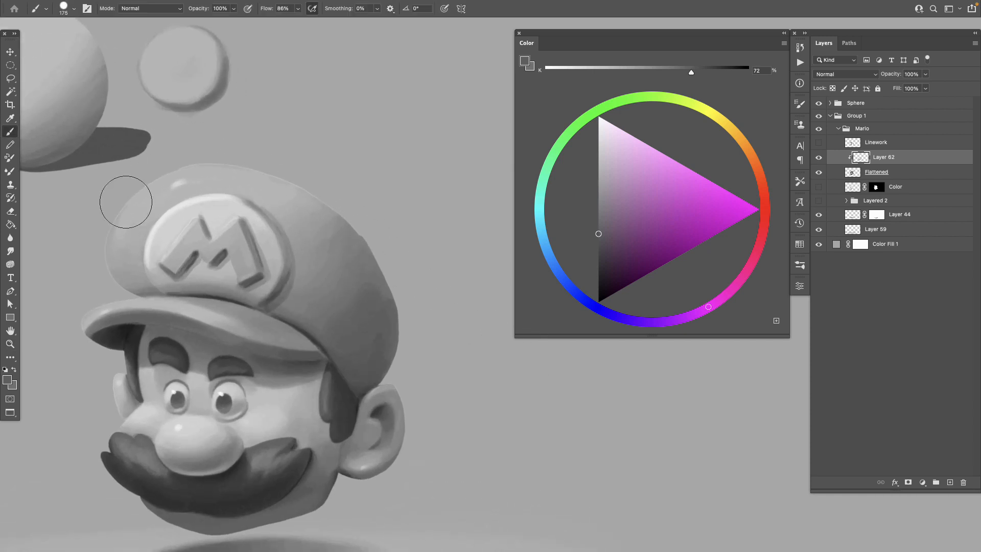
{"action": "mouse_move", "coordinate": [379, 357]}
{"action": "left_mouse_down"}
{"action": "mouse_move", "coordinate": [424, 334]}
{"action": "mouse_move", "coordinate": [394, 361]}
{"action": "left_mouse_up"}
{"action": "key", "text": "z"}
{"action": "key", "text": "b"}
{"action": "left_click", "coordinate": [872, 174]}
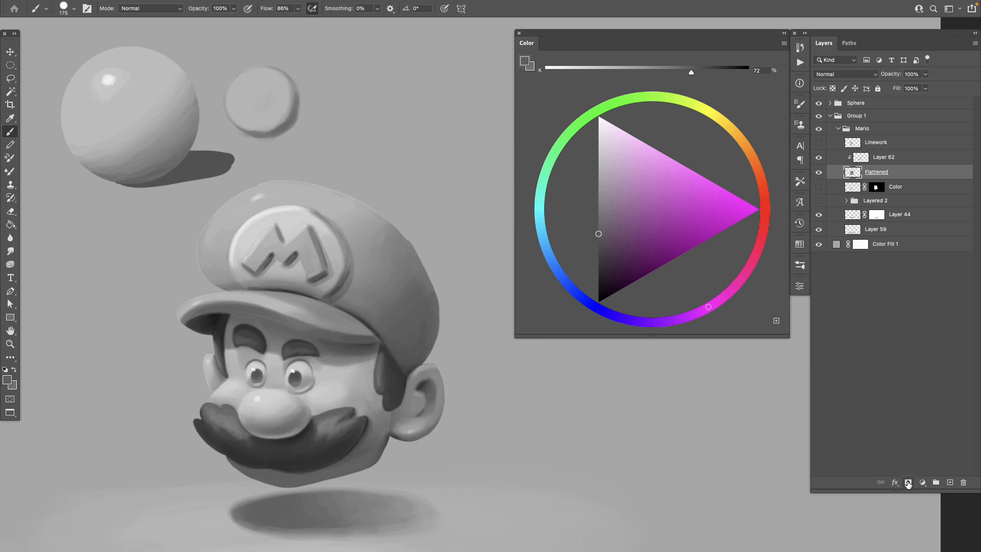
{"action": "left_click", "coordinate": [908, 482]}
Clean up the cap's outline by painting black on the Flattened mask with a small brush at 93% flow
{"action": "key", "text": "bracketleft"}
{"action": "key", "text": "bracketleft"}
{"action": "key", "text": "bracketleft"}
{"action": "key", "text": "bracketleft"}
{"action": "key", "text": "bracketleft"}
{"action": "key", "text": "bracketleft"}
{"action": "key", "text": "bracketleft"}
{"action": "key", "text": "bracketleft"}
{"action": "key", "text": "bracketleft"}
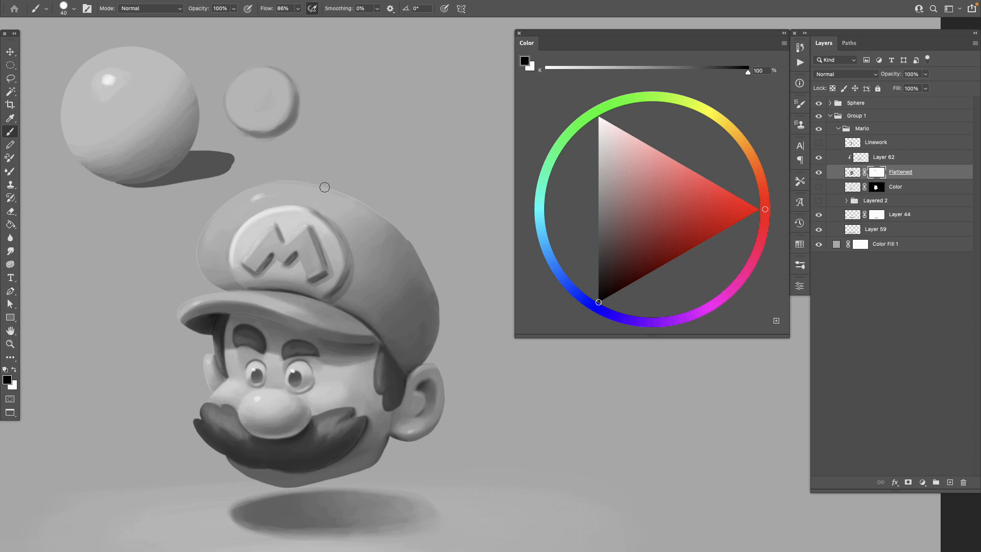
{"action": "left_click", "coordinate": [298, 9]}
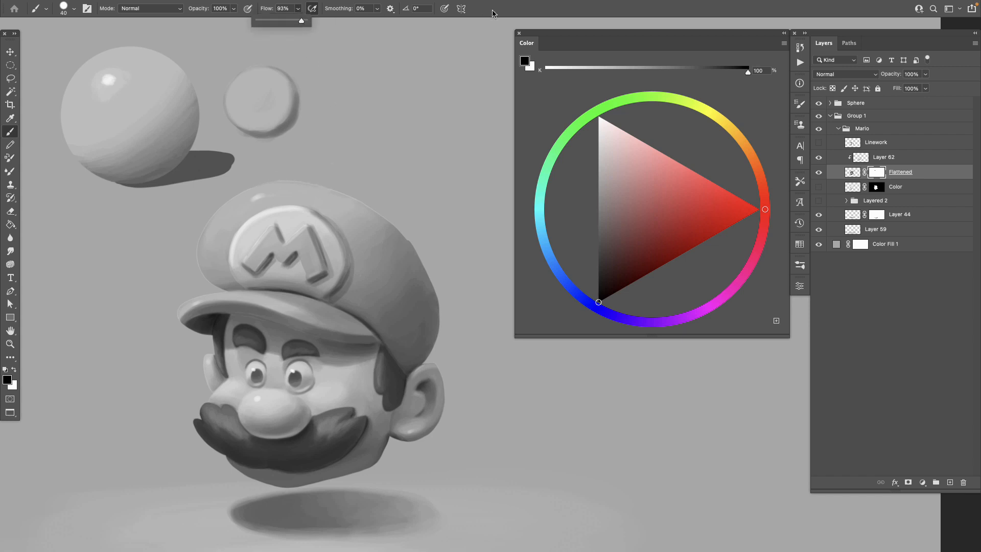
{"action": "scroll", "coordinate": [241, 281], "scroll_direction": "up", "scroll_amount": 3}
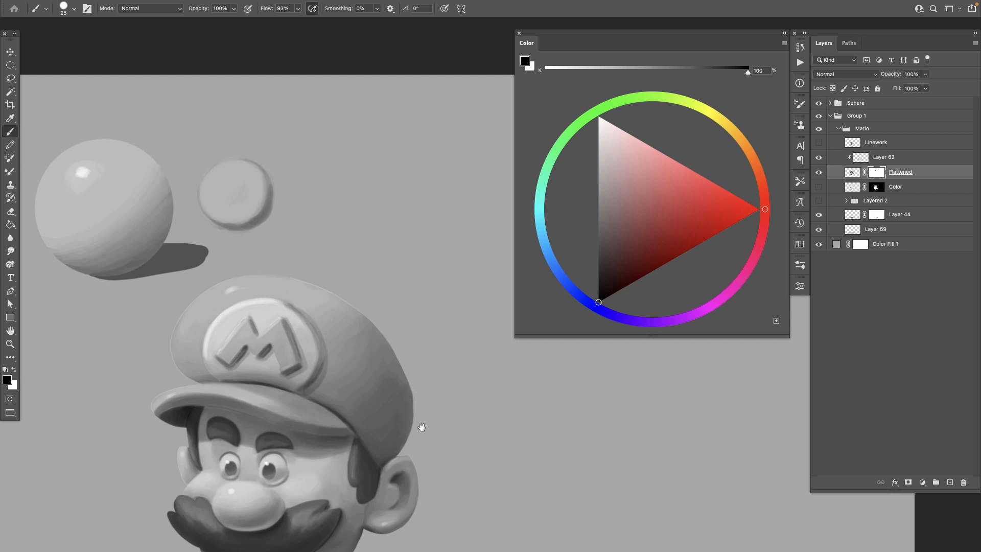
Apply the layer mask to the Flattened layer
{"action": "left_click_drag", "start_coordinate": [422, 426], "coordinate": [412, 325]}
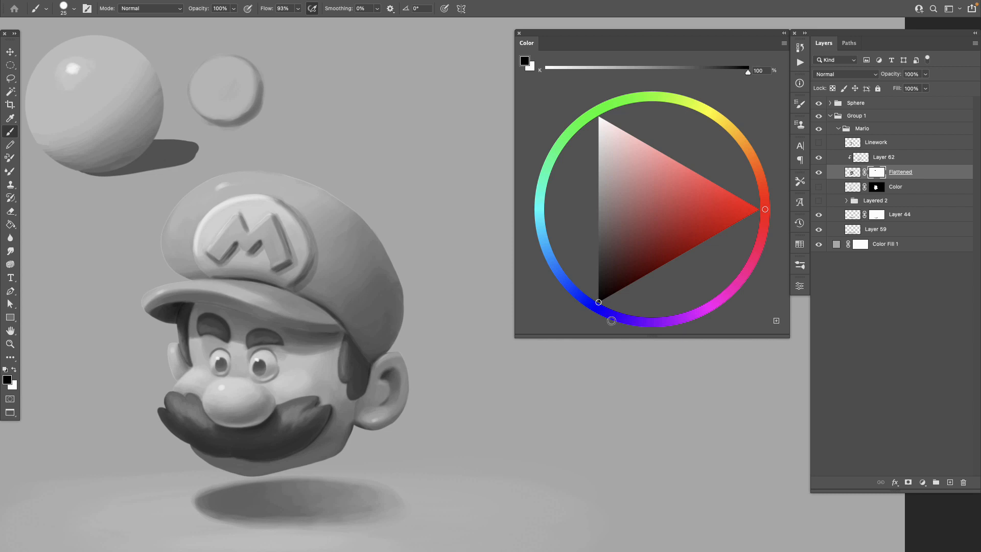
{"action": "right_click", "coordinate": [878, 172]}
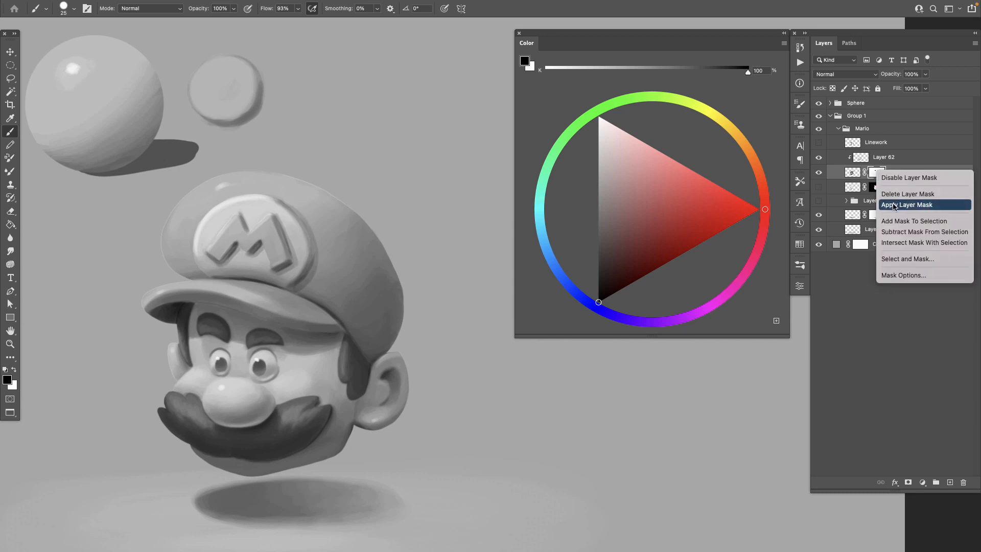
{"action": "left_click", "coordinate": [894, 205]}
Toggle Layer 62 off and on to examine its paintover against the cleaned-up Flattened layer
{"action": "left_click", "coordinate": [820, 158]}
{"action": "left_click", "coordinate": [821, 157]}
{"action": "left_click", "coordinate": [821, 159]}
{"action": "left_click", "coordinate": [821, 159]}
{"action": "left_click", "coordinate": [821, 159]}
{"action": "left_click", "coordinate": [821, 160]}
{"action": "left_click", "coordinate": [821, 160]}
{"action": "left_click", "coordinate": [821, 160]}
Merge Layer 62 and the Flattened layer into one layer
{"action": "left_click", "coordinate": [888, 159]}
{"action": "left_click", "coordinate": [898, 177], "text": "shift"}
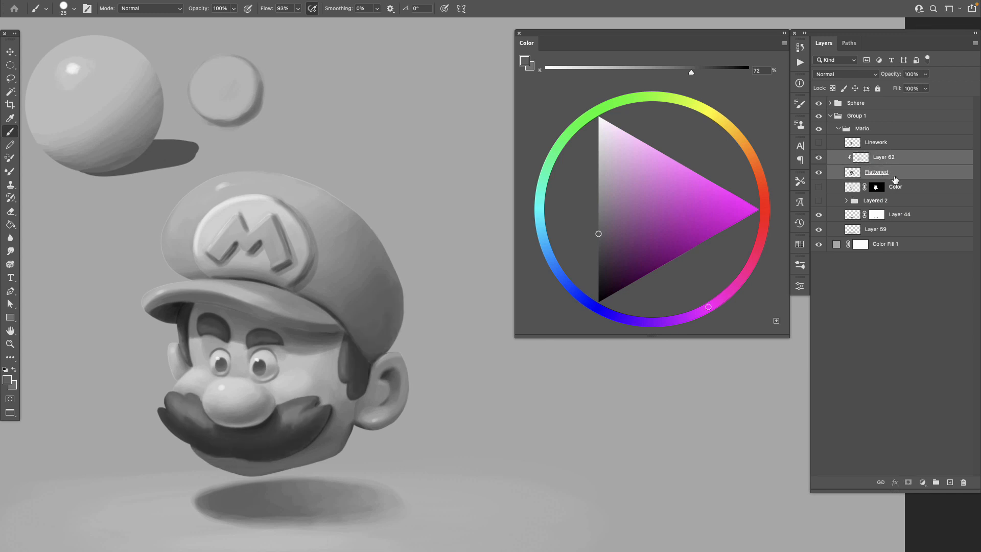
{"action": "key", "text": "ctrl+e"}
{"action": "left_click_drag", "start_coordinate": [872, 162], "coordinate": [852, 163]}
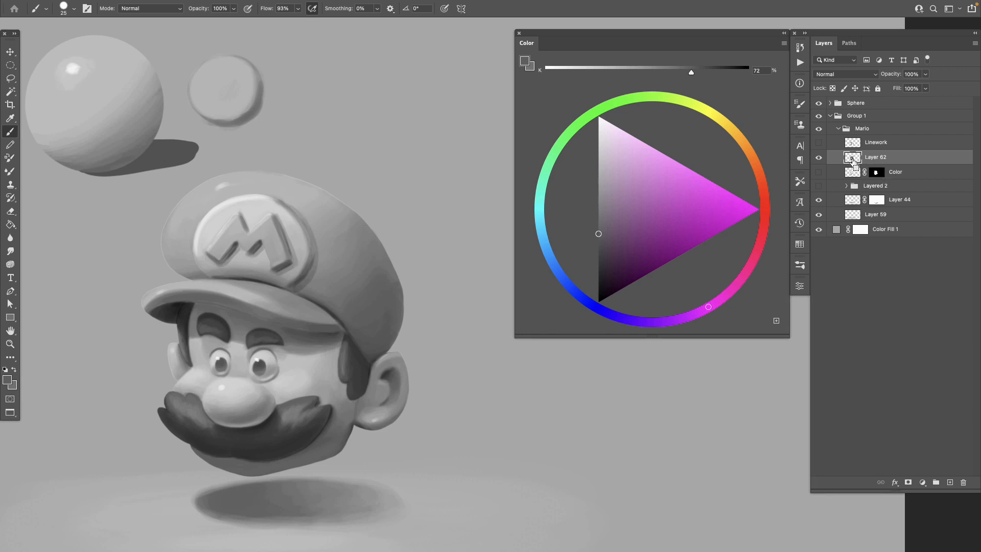
{"action": "left_click", "coordinate": [852, 158], "text": "ctrl"}
{"action": "key", "text": "ctrl+d"}
{"action": "left_click", "coordinate": [818, 157]}
{"action": "left_click", "coordinate": [819, 158]}
Select the merged head's outline, contract the selection by 2 pixels and use it as the layer's mask
{"action": "left_click", "coordinate": [852, 159], "text": "ctrl"}
{"action": "left_click", "coordinate": [209, 6]}
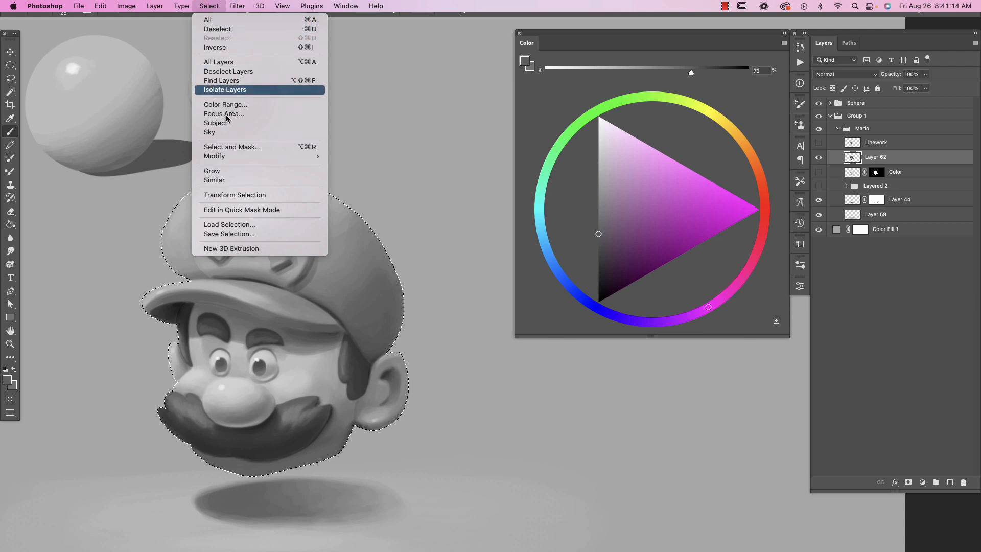
{"action": "mouse_move", "coordinate": [241, 157]}
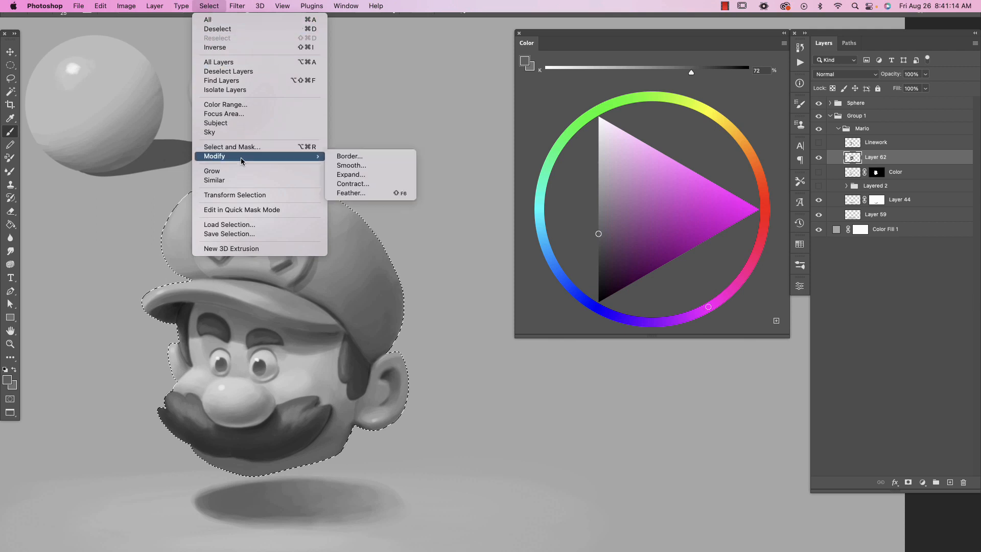
{"action": "left_click", "coordinate": [369, 184]}
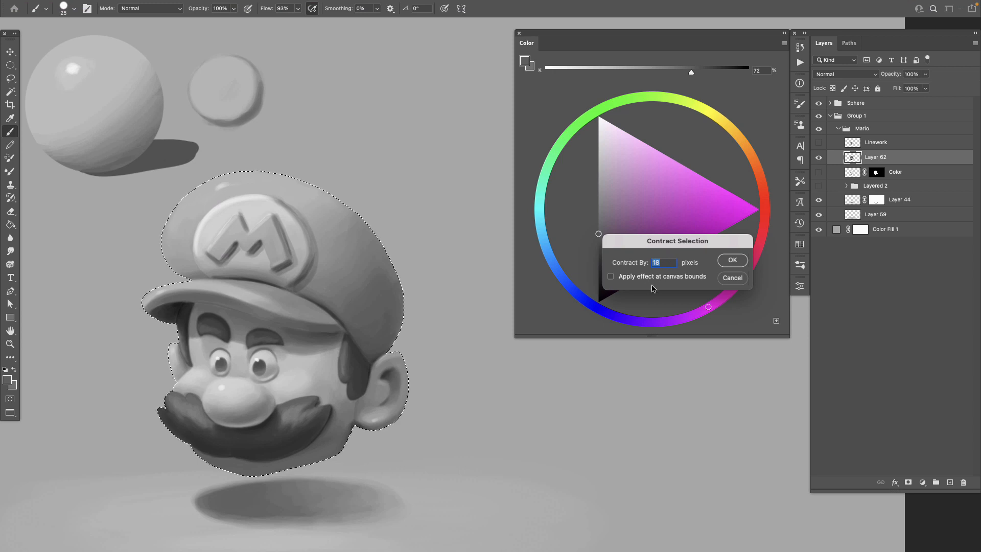
{"action": "type", "text": "2"}
{"action": "key", "text": "Return"}
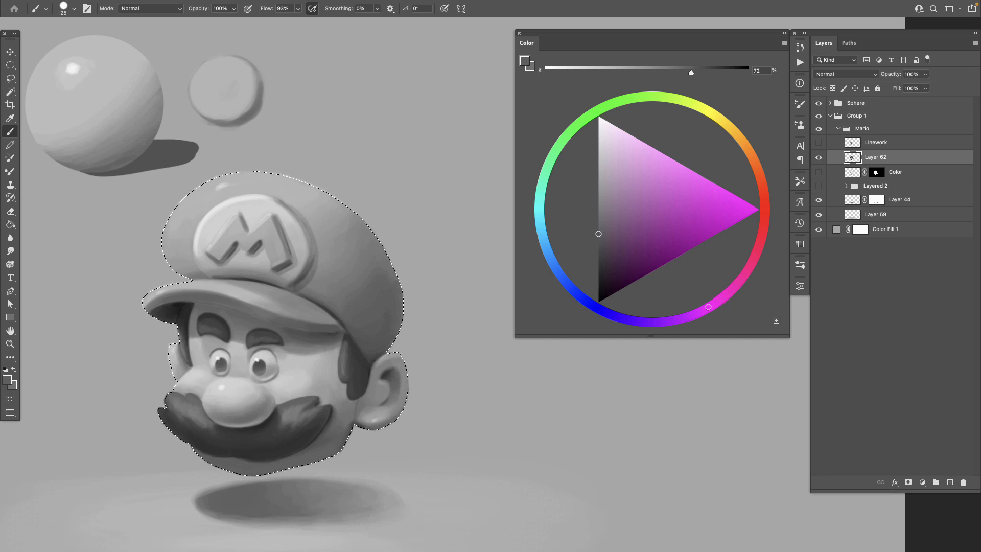
{"action": "key", "text": "ctrl+shift+m"}
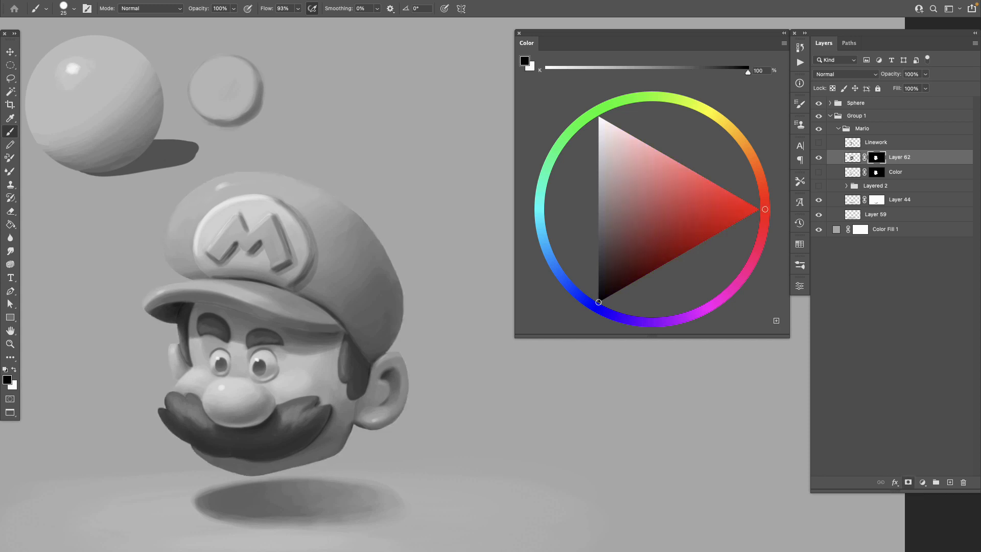
Disable and re-enable the mask on Layer 62 to compare the edges of the cap and brim up close
{"action": "left_click", "coordinate": [192, 300]}
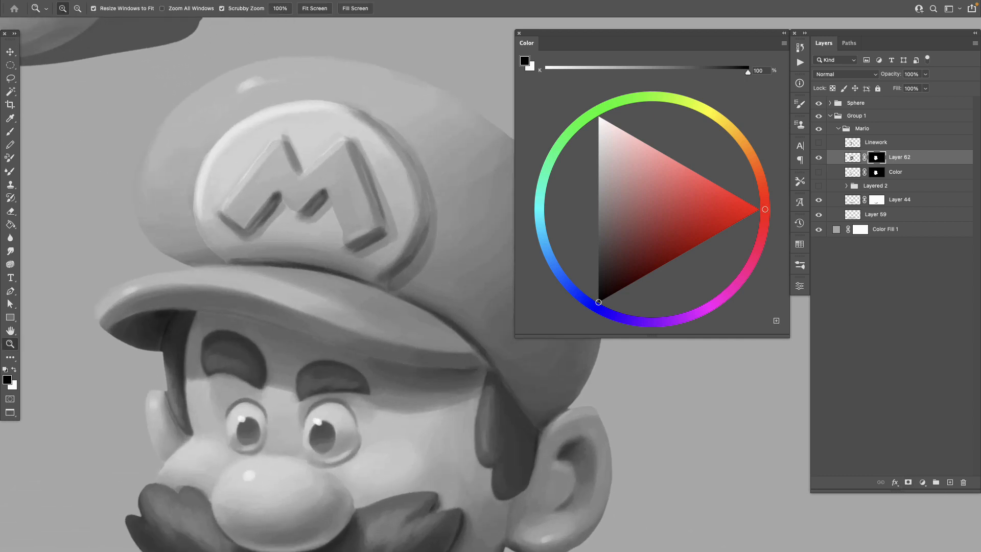
{"action": "scroll", "coordinate": [342, 286], "scroll_direction": "left", "scroll_amount": 5}
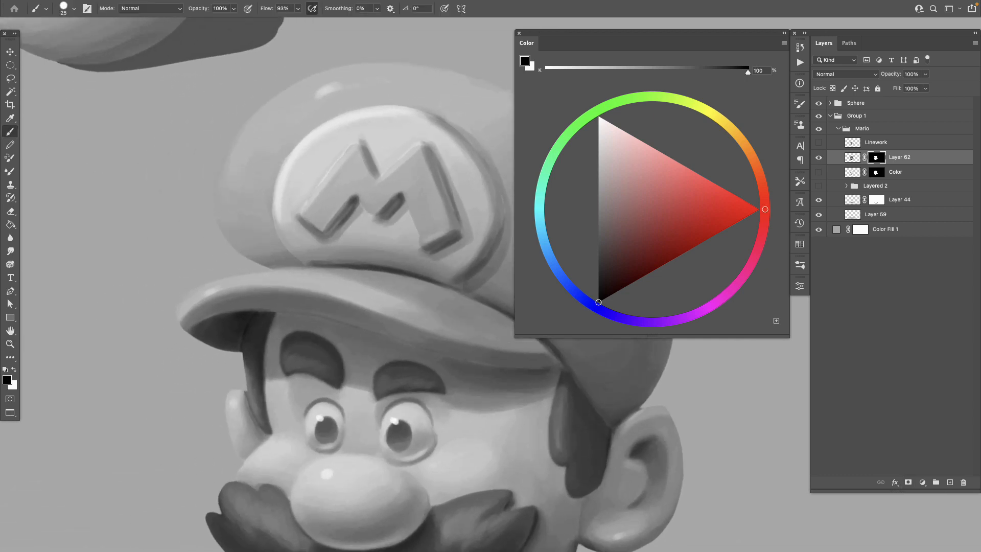
{"action": "right_click", "coordinate": [877, 157]}
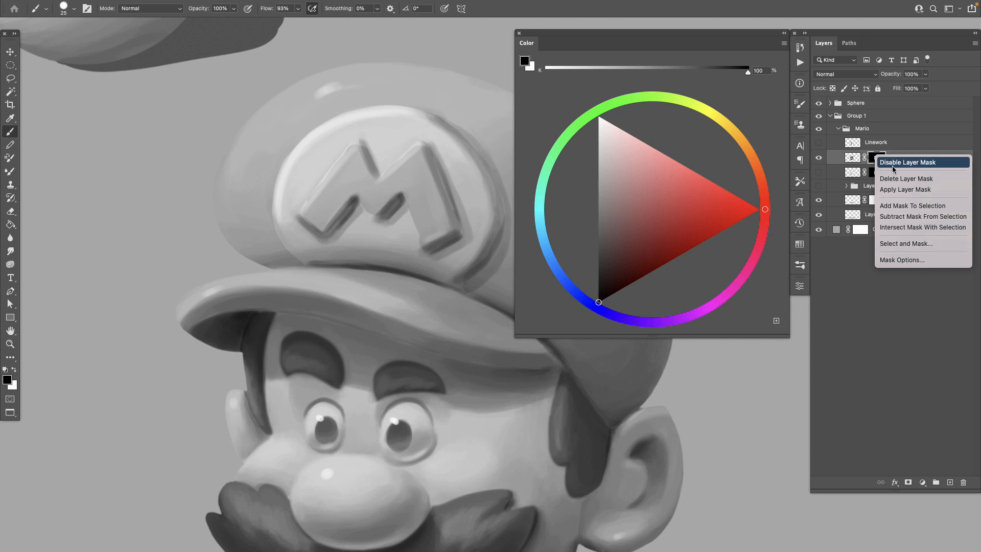
{"action": "left_click", "coordinate": [894, 162]}
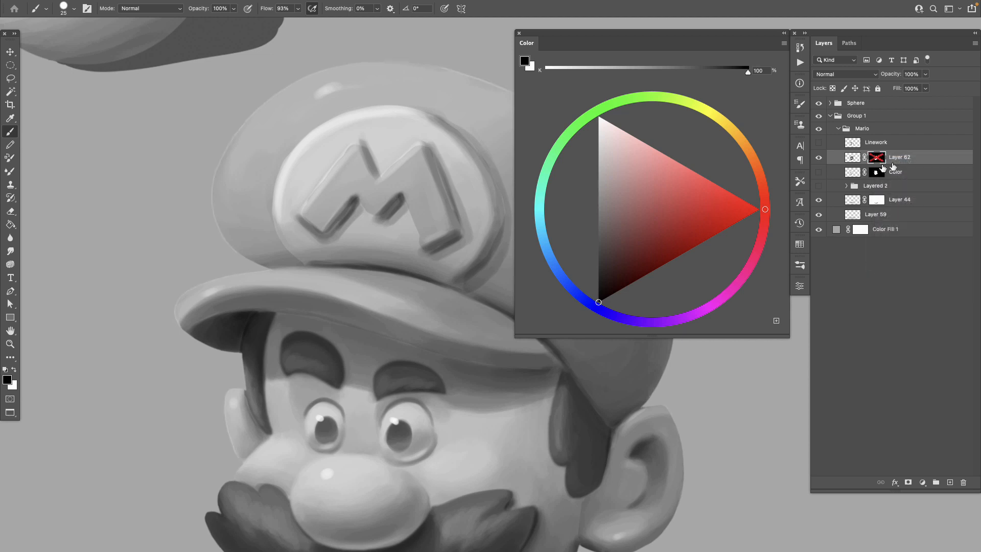
{"action": "key", "text": "z"}
{"action": "left_click_drag", "start_coordinate": [237, 278], "coordinate": [263, 274]}
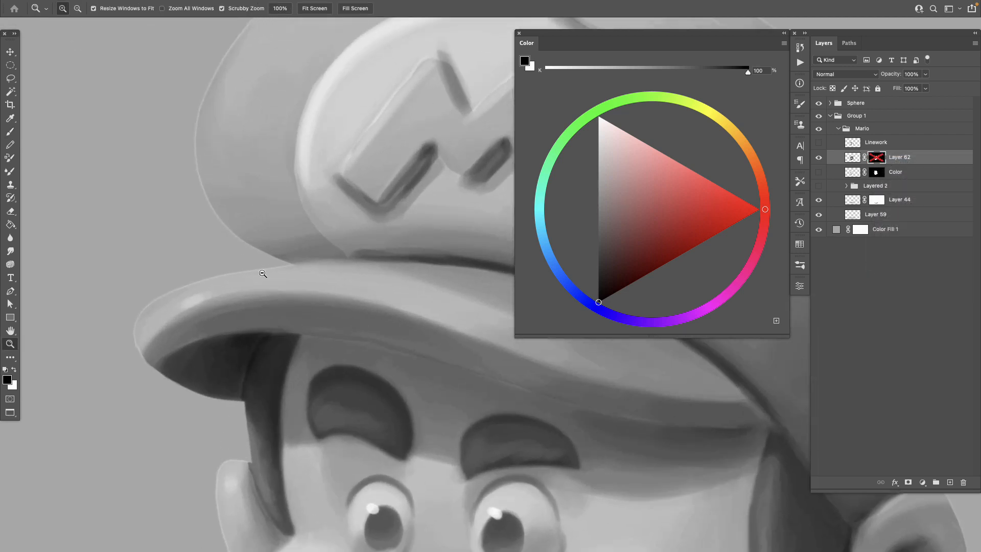
{"action": "key", "text": "b"}
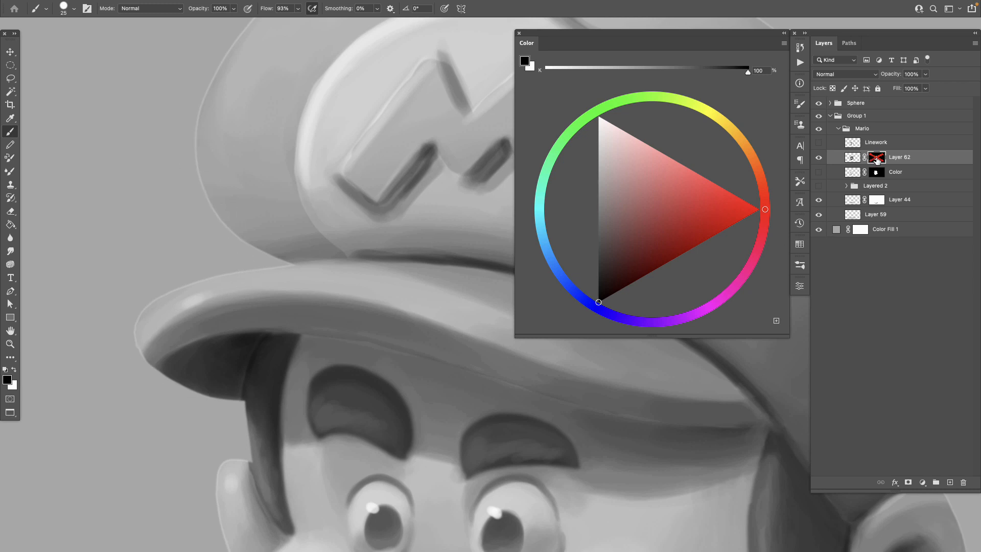
{"action": "right_click", "coordinate": [877, 160]}
{"action": "left_click", "coordinate": [895, 162]}
{"action": "mouse_move", "coordinate": [390, 333]}
{"action": "left_mouse_down"}
{"action": "mouse_move", "coordinate": [355, 333]}
{"action": "mouse_move", "coordinate": [375, 343]}
{"action": "left_mouse_up"}
{"action": "scroll", "coordinate": [375, 342], "scroll_direction": "right", "scroll_amount": 6}
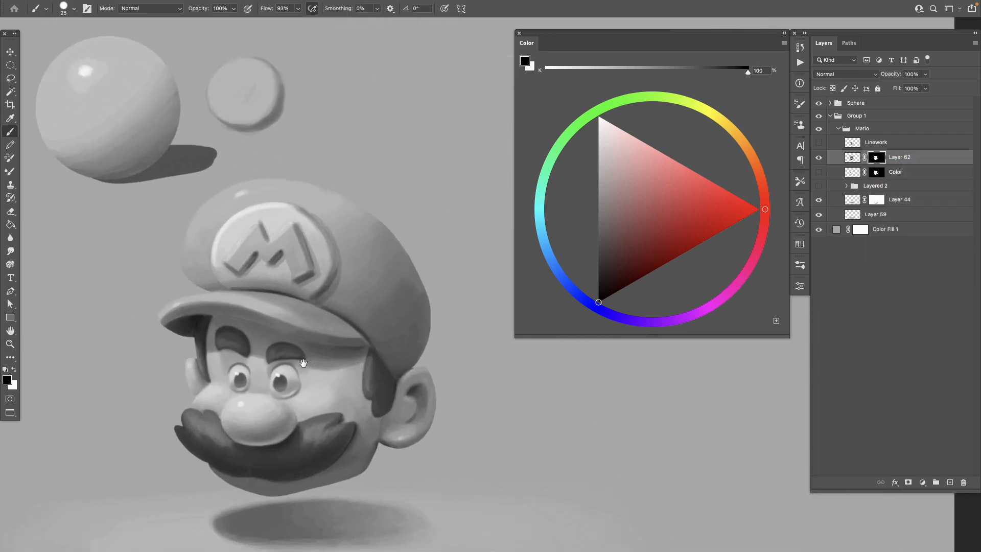
{"action": "left_click", "coordinate": [209, 5]}
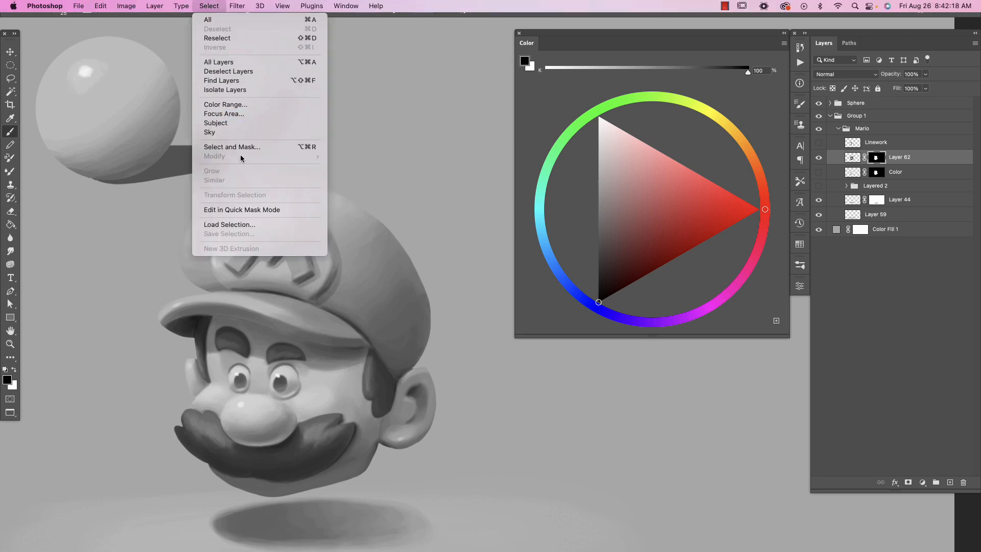
{"action": "left_click", "coordinate": [418, 287]}
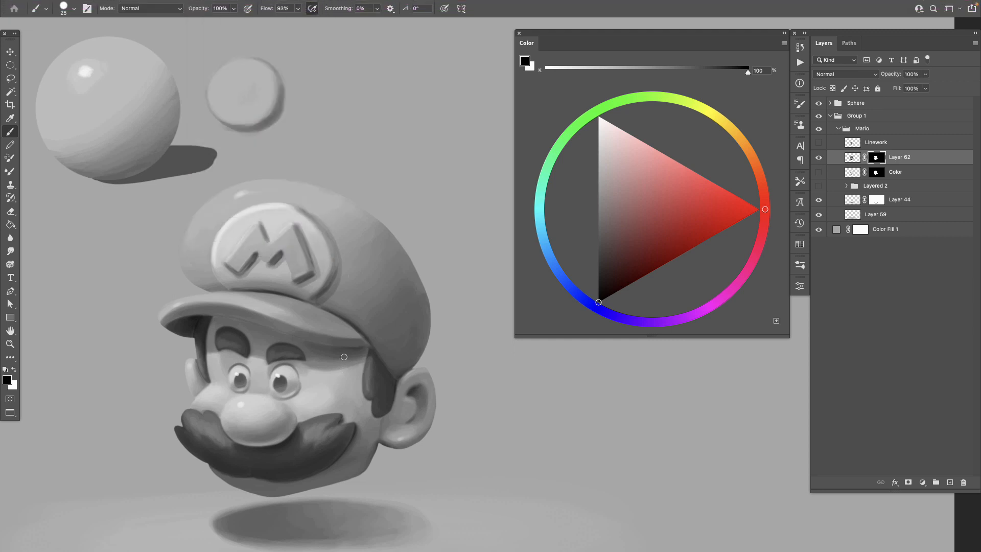
{"action": "scroll", "coordinate": [401, 410], "scroll_direction": "right", "scroll_amount": 2}
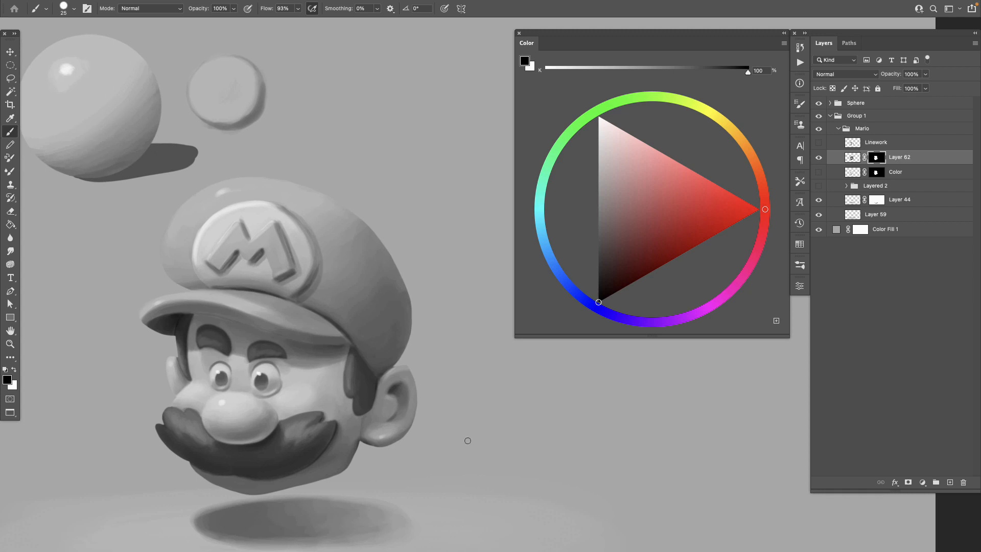
Apply the layer mask on Layer 62 permanently and lock the layer's transparent pixels
{"action": "right_click", "coordinate": [878, 161]}
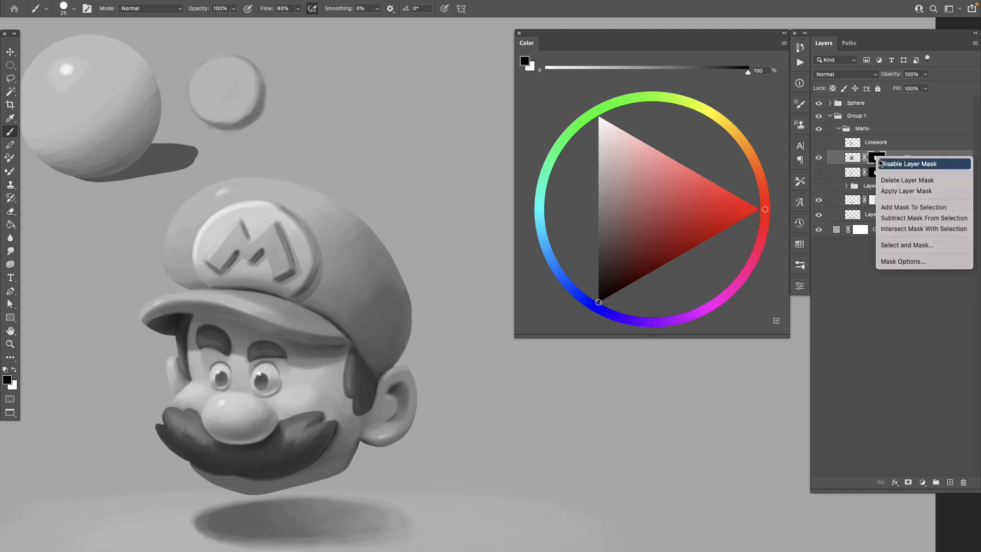
{"action": "left_click", "coordinate": [901, 189]}
{"action": "left_click", "coordinate": [832, 88]}
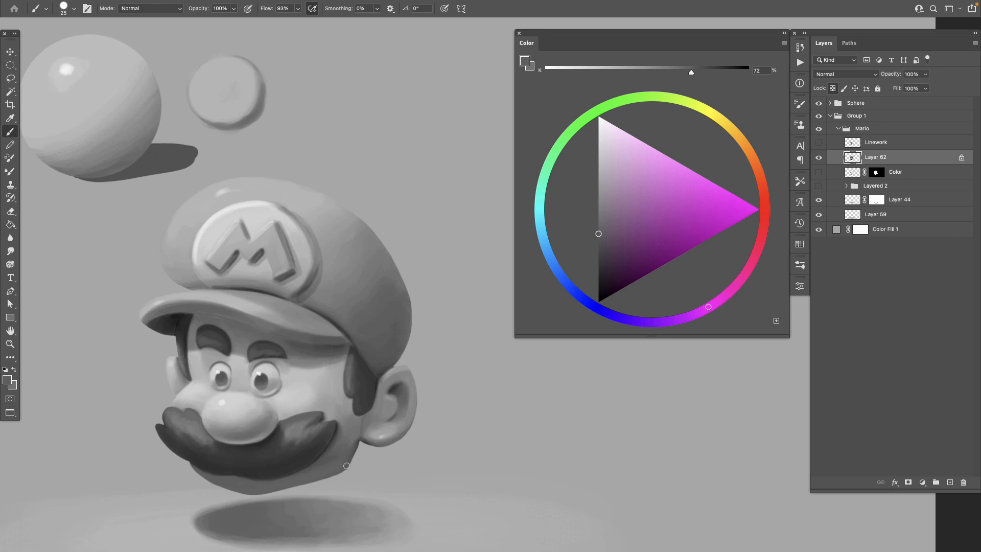
Blend the side of the cheek and jaw below the ear with sampled grays and a 90-pixel brush
{"action": "key", "text": "bracketright"}
{"action": "key", "text": "bracketright"}
{"action": "key", "text": "bracketright"}
{"action": "key", "text": "bracketright"}
{"action": "key", "text": "bracketright"}
{"action": "left_click", "coordinate": [356, 444], "text": "alt"}
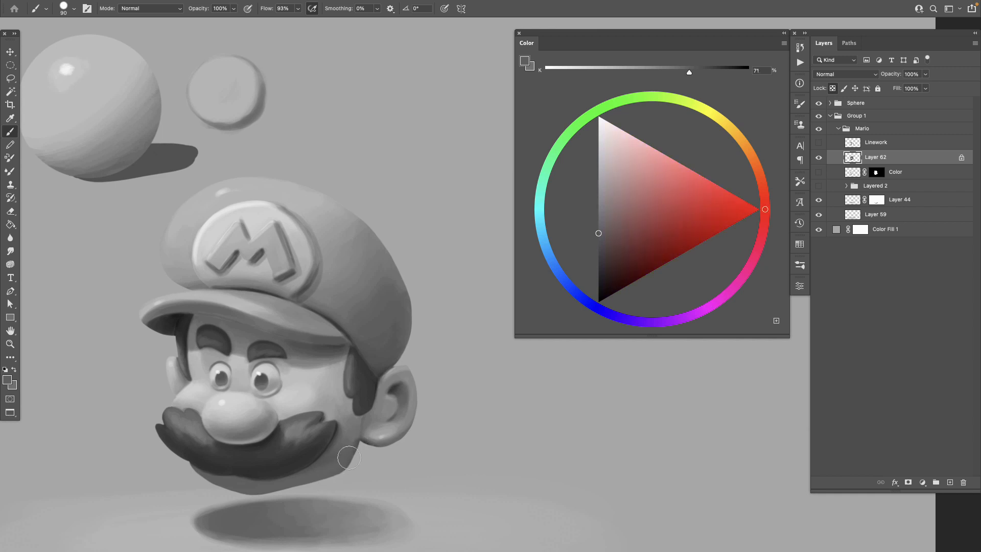
{"action": "left_click", "coordinate": [363, 435], "text": "alt"}
{"action": "left_click", "coordinate": [360, 434], "text": "alt"}
{"action": "left_click", "coordinate": [363, 422], "text": "alt"}
{"action": "left_click", "coordinate": [351, 436], "text": "alt"}
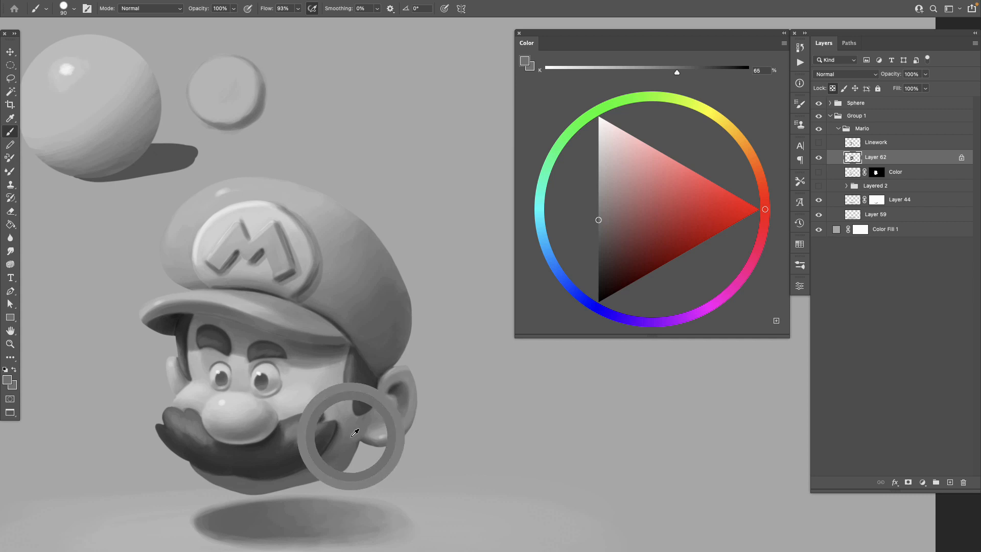
{"action": "left_click", "coordinate": [296, 398], "text": "alt"}
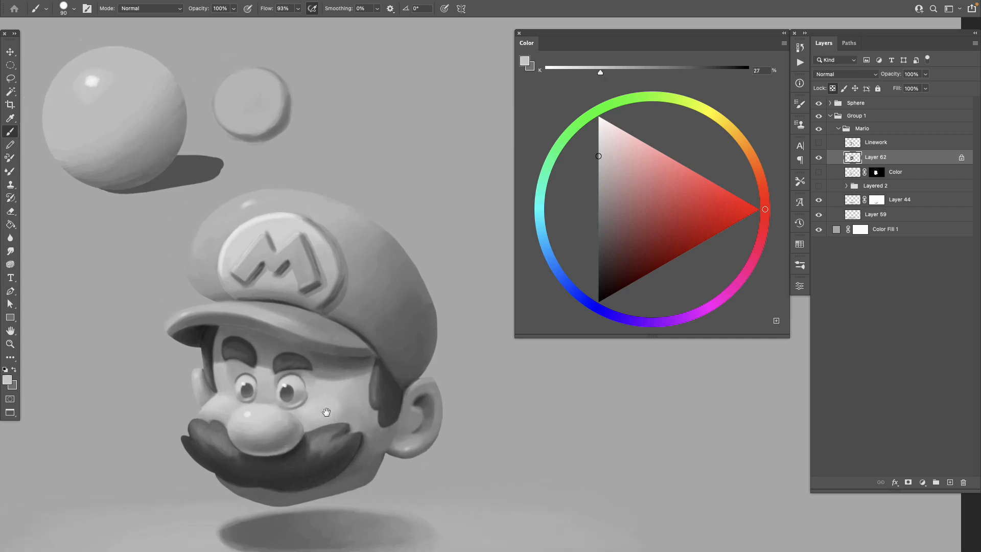
Smooth the shading along the right rim of the M badge with sampled grays and a 60-pixel brush
{"action": "scroll", "coordinate": [327, 396], "scroll_direction": "up", "scroll_amount": 1}
{"action": "scroll", "coordinate": [327, 396], "scroll_direction": "left", "scroll_amount": 1}
{"action": "left_click", "coordinate": [301, 227], "text": "alt"}
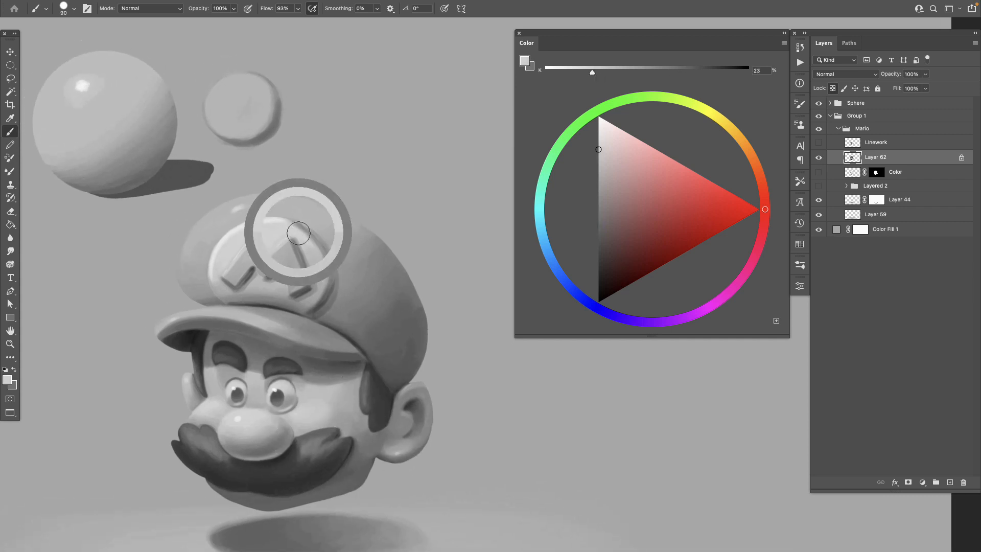
{"action": "left_click", "coordinate": [299, 235], "text": "alt"}
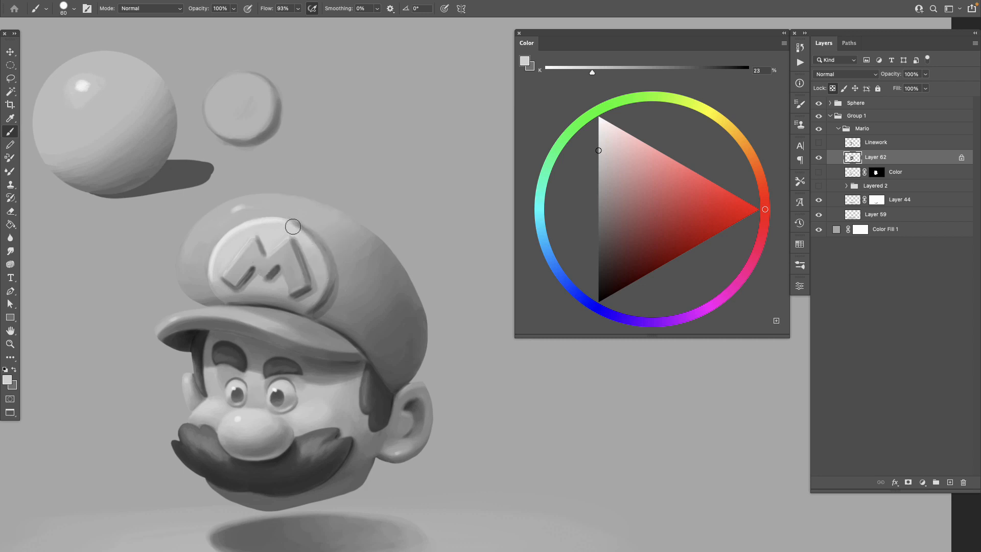
{"action": "left_click", "coordinate": [310, 258], "text": "alt"}
{"action": "left_click", "coordinate": [322, 265], "text": "alt"}
{"action": "left_click", "coordinate": [318, 296], "text": "alt"}
{"action": "left_click", "coordinate": [304, 305], "text": "alt"}
{"action": "left_click", "coordinate": [319, 291], "text": "alt"}
{"action": "left_click", "coordinate": [308, 303], "text": "alt"}
{"action": "left_click", "coordinate": [324, 274], "text": "alt"}
{"action": "left_click", "coordinate": [320, 291], "text": "alt"}
{"action": "left_click", "coordinate": [324, 287], "text": "alt"}
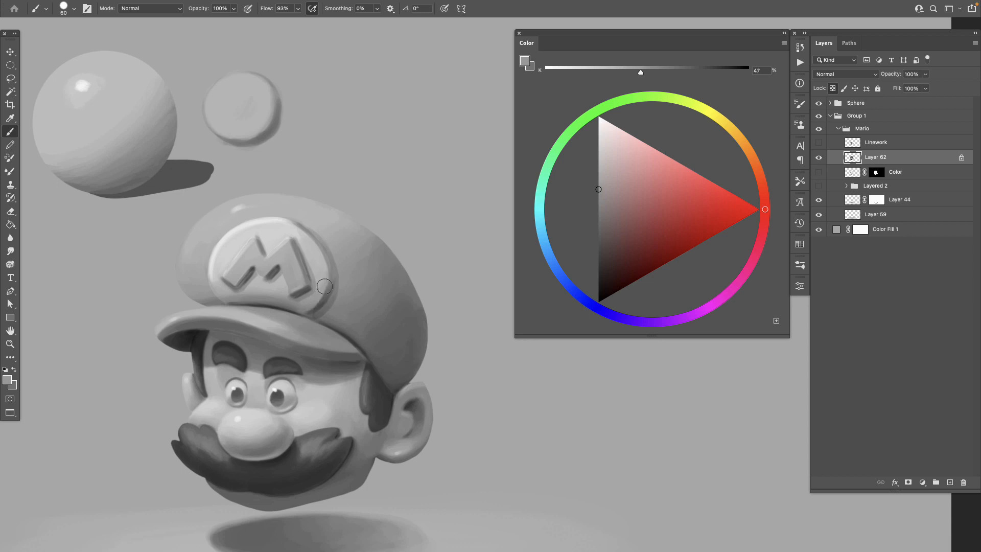
Blend the badge's cast shadow into the cap fabric on its right side using sampled mid grays
{"action": "left_click", "coordinate": [326, 268], "text": "alt"}
{"action": "left_click", "coordinate": [337, 279], "text": "alt"}
{"action": "left_click", "coordinate": [343, 269], "text": "alt"}
{"action": "left_click", "coordinate": [307, 236], "text": "alt"}
{"action": "left_click", "coordinate": [327, 235], "text": "alt"}
{"action": "left_click", "coordinate": [326, 231], "text": "alt"}
{"action": "left_click", "coordinate": [317, 223], "text": "alt"}
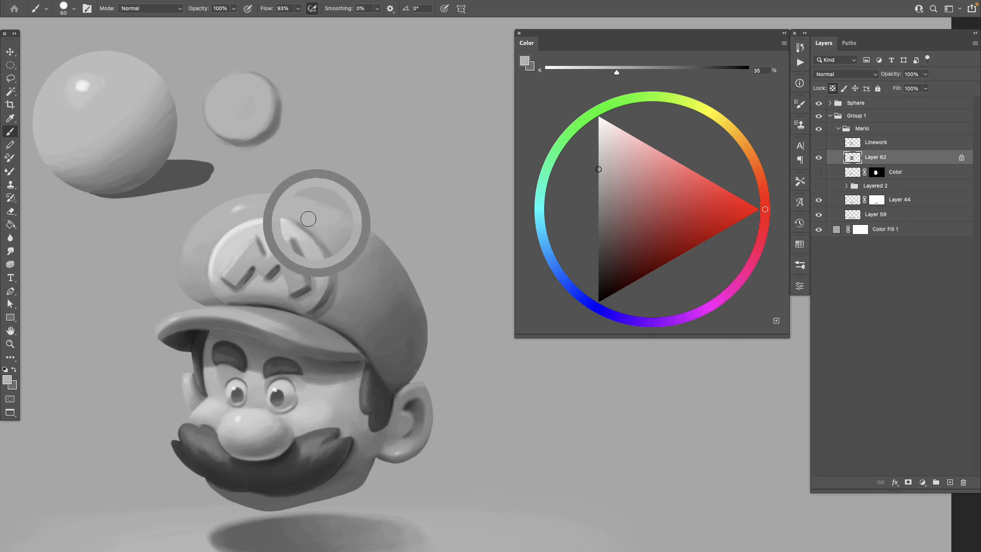
{"action": "left_click", "coordinate": [341, 265], "text": "alt"}
{"action": "left_click", "coordinate": [339, 270], "text": "alt"}
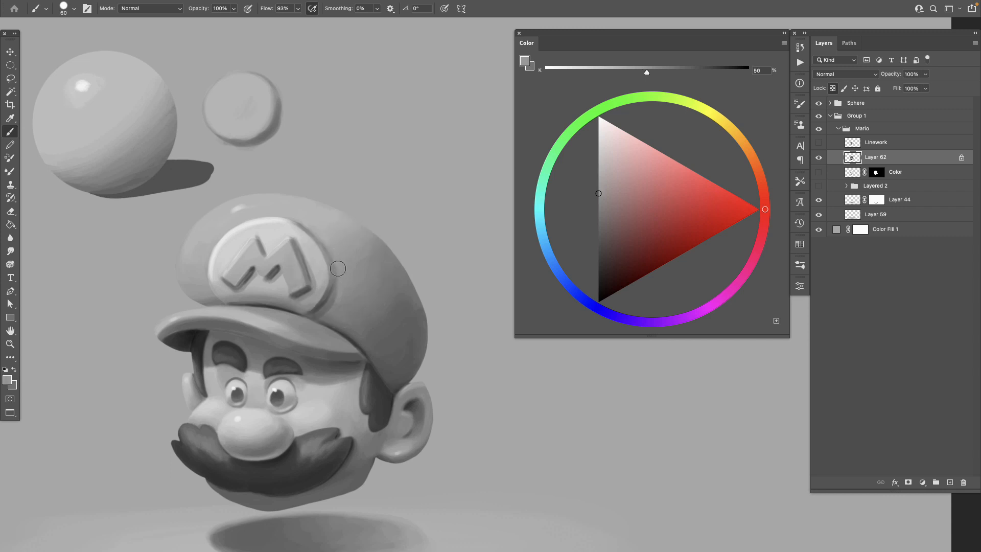
{"action": "left_click", "coordinate": [339, 286], "text": "alt"}
{"action": "left_click", "coordinate": [317, 249], "text": "alt"}
{"action": "left_click", "coordinate": [341, 300], "text": "alt"}
Blend the values below the M badge and along the crease where the cap meets the brim
{"action": "left_click_drag", "start_coordinate": [338, 350], "coordinate": [351, 383]}
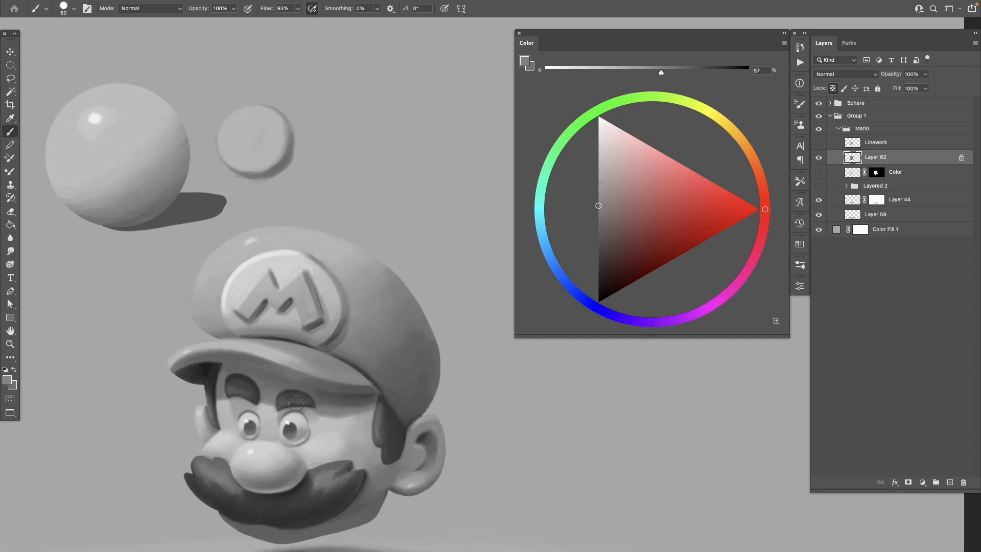
{"action": "left_click", "coordinate": [244, 304], "text": "alt"}
{"action": "scroll", "coordinate": [258, 287], "scroll_direction": "down", "scroll_amount": 2}
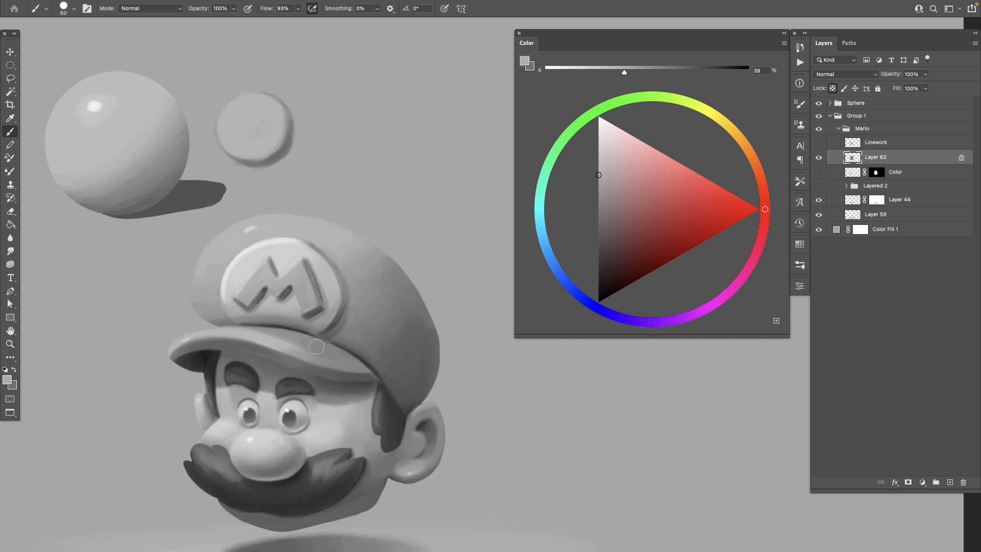
{"action": "left_click", "coordinate": [296, 309], "text": "alt"}
{"action": "left_click", "coordinate": [237, 324], "text": "alt"}
{"action": "left_click", "coordinate": [256, 323], "text": "alt"}
{"action": "left_click", "coordinate": [227, 325], "text": "alt"}
{"action": "left_click", "coordinate": [233, 321], "text": "alt"}
{"action": "left_click", "coordinate": [224, 318], "text": "alt"}
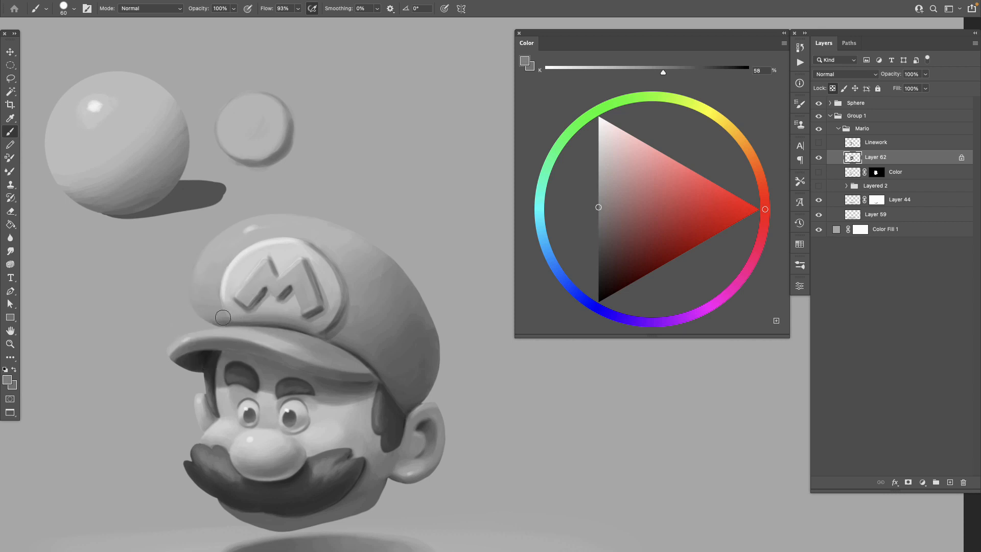
{"action": "left_click", "coordinate": [348, 343], "text": "alt"}
{"action": "left_click", "coordinate": [356, 352], "text": "alt"}
Deepen the shadow under the right end of the brim with dark grays, 44% flow and a 100-pixel brush
{"action": "left_click", "coordinate": [356, 384], "text": "alt"}
{"action": "left_click_drag", "start_coordinate": [602, 257], "coordinate": [599, 272]}
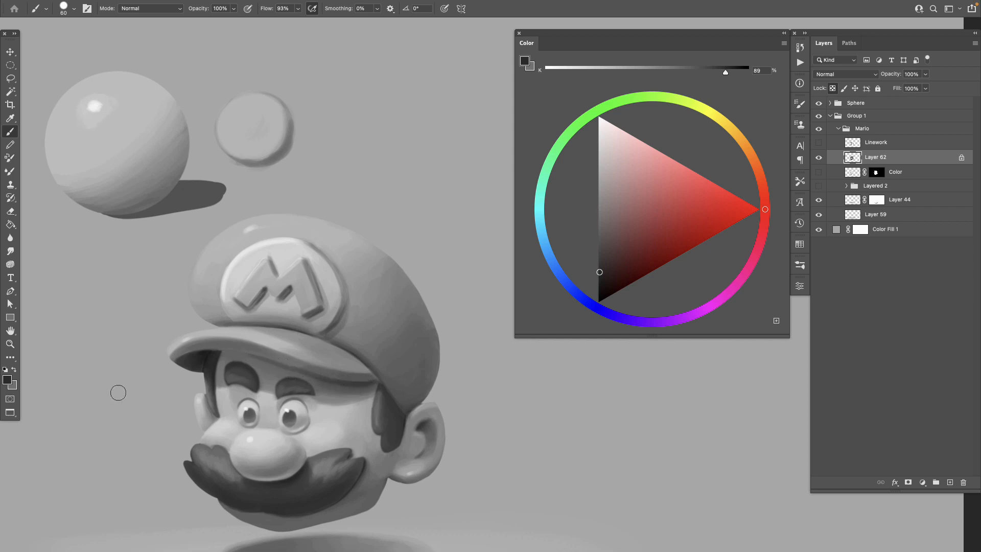
{"action": "left_click", "coordinate": [285, 8]}
{"action": "key", "text": "bracketright"}
{"action": "mouse_move", "coordinate": [316, 375]}
{"action": "left_mouse_down"}
{"action": "mouse_move", "coordinate": [340, 386]}
{"action": "mouse_move", "coordinate": [374, 384]}
{"action": "left_mouse_up"}
{"action": "left_click", "coordinate": [372, 384], "text": "alt"}
{"action": "left_click", "coordinate": [358, 384], "text": "alt"}
{"action": "mouse_move", "coordinate": [365, 383]}
{"action": "left_mouse_down"}
{"action": "mouse_move", "coordinate": [375, 383]}
{"action": "mouse_move", "coordinate": [367, 393]}
{"action": "left_mouse_up"}
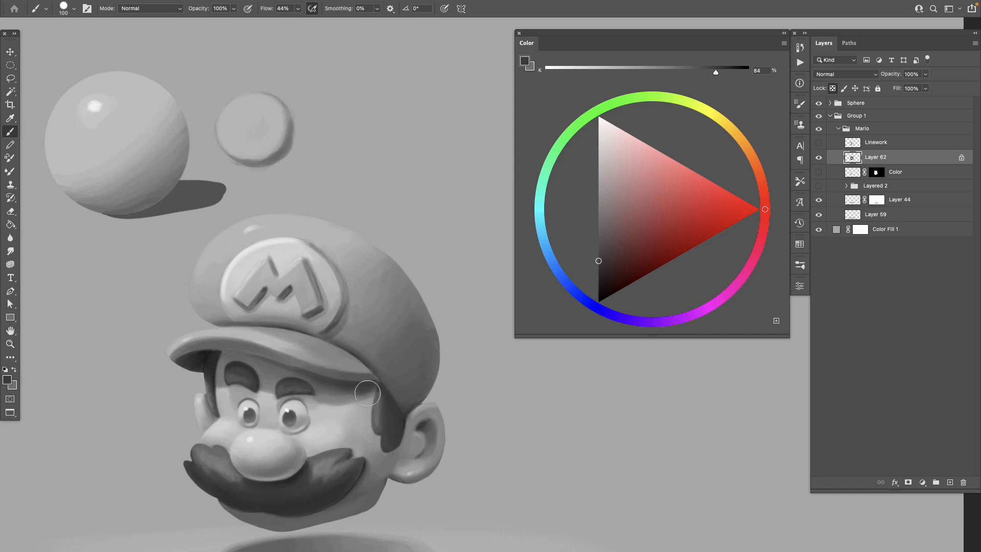
{"action": "left_click", "coordinate": [354, 390], "text": "alt"}
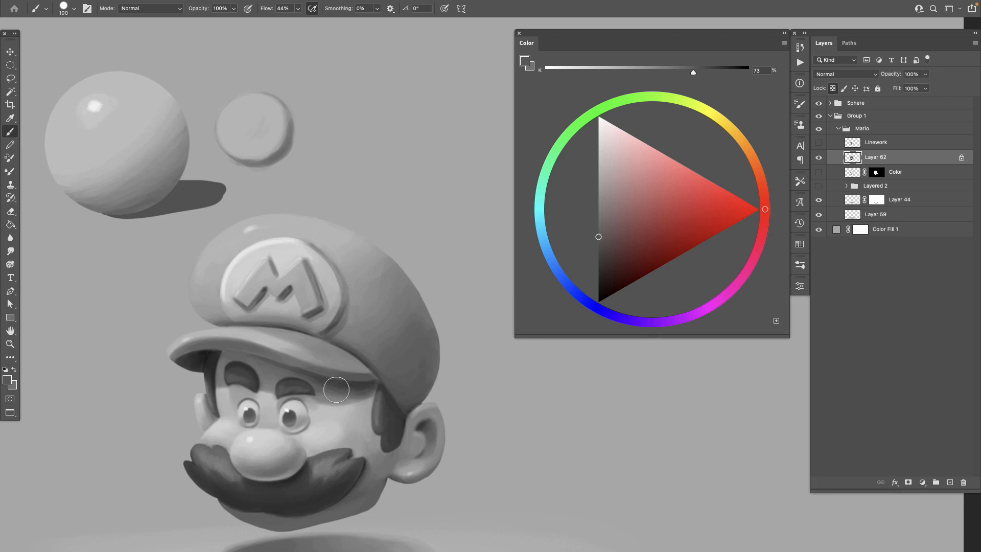
{"action": "left_click", "coordinate": [363, 386], "text": "alt"}
{"action": "left_click", "coordinate": [331, 387], "text": "alt"}
Extend the soft brim shadow across the forehead above both eyebrows using sampled dark grays
{"action": "left_click_drag", "start_coordinate": [290, 371], "coordinate": [309, 378]}
{"action": "left_click", "coordinate": [313, 379], "text": "alt"}
{"action": "left_click", "coordinate": [259, 355], "text": "alt"}
{"action": "left_click", "coordinate": [271, 363], "text": "alt"}
{"action": "left_click_drag", "start_coordinate": [221, 357], "coordinate": [238, 356]}
{"action": "left_click", "coordinate": [241, 355], "text": "alt"}
{"action": "left_click", "coordinate": [228, 356], "text": "alt"}
{"action": "left_click", "coordinate": [261, 368], "text": "alt"}
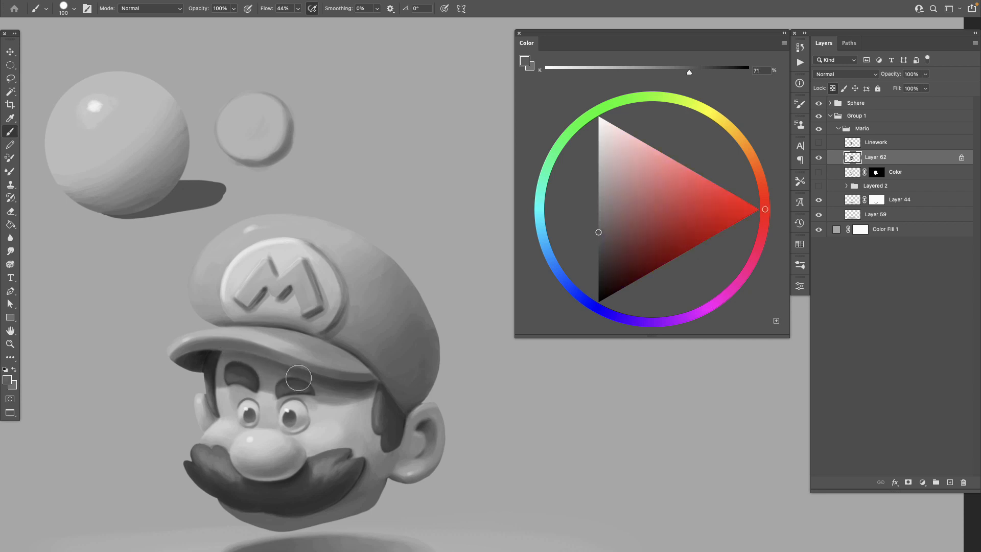
Soften the brim shadow's lower edge across the right temple into the lighter skin values
{"action": "left_click", "coordinate": [323, 381], "text": "alt"}
{"action": "left_click", "coordinate": [327, 382], "text": "alt"}
{"action": "left_click", "coordinate": [363, 395], "text": "alt"}
{"action": "left_click", "coordinate": [344, 395], "text": "alt"}
{"action": "left_click", "coordinate": [342, 403], "text": "alt"}
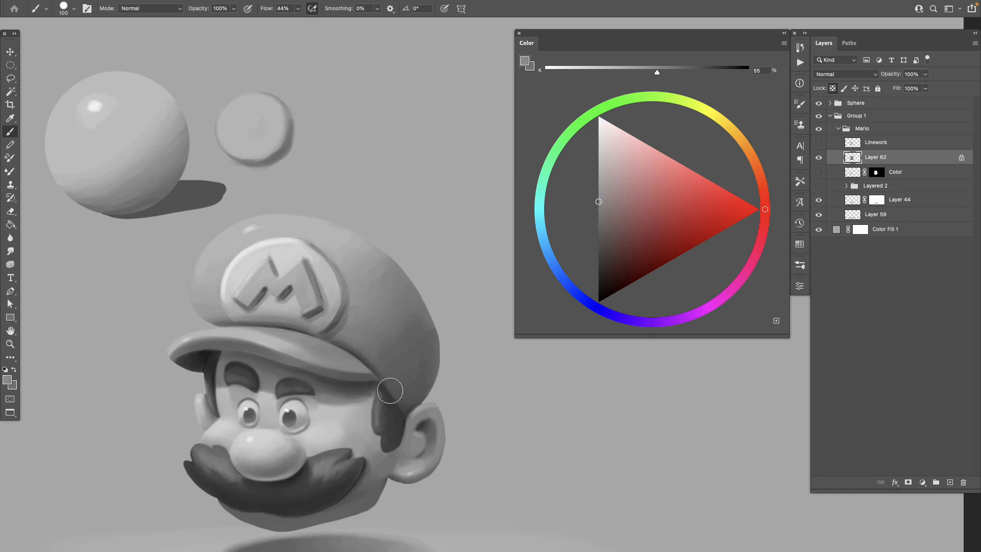
{"action": "mouse_move", "coordinate": [389, 391]}
{"action": "left_mouse_down"}
{"action": "mouse_move", "coordinate": [358, 391]}
{"action": "mouse_move", "coordinate": [340, 372]}
{"action": "mouse_move", "coordinate": [325, 403]}
{"action": "left_mouse_up"}
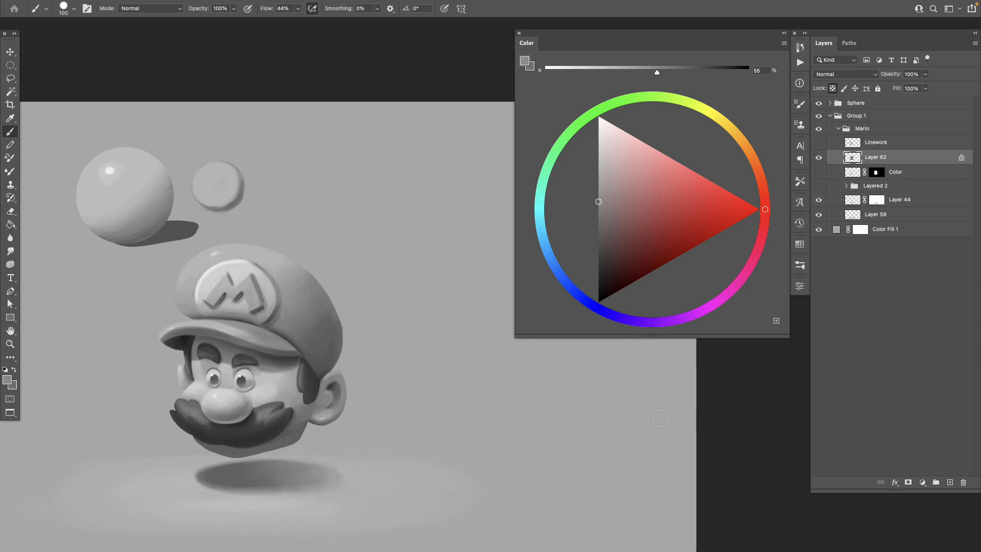
Add a new layer above Layer 62 and clip it to that layer
{"action": "left_click", "coordinate": [948, 483]}
{"action": "left_click", "coordinate": [871, 159], "text": "alt"}
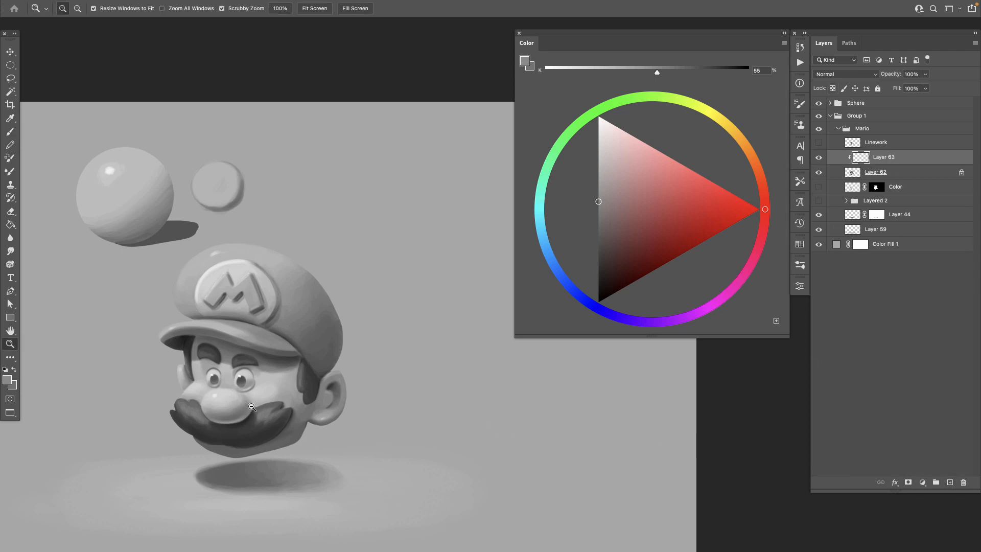
{"action": "left_click", "coordinate": [255, 424], "text": "ctrl"}
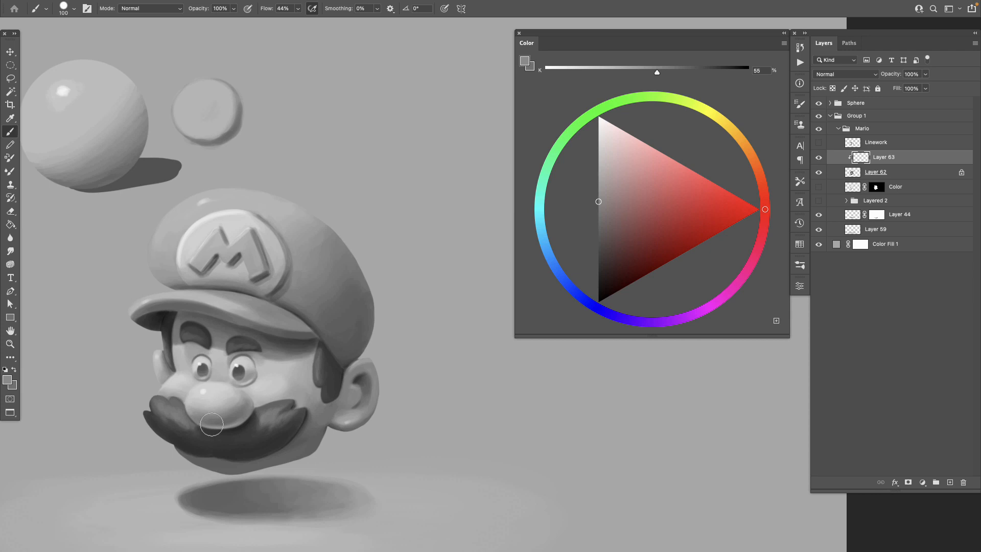
Lighten the top surface of the brim with sampled light grays and a 125-pixel brush at 44% flow
{"action": "left_click", "coordinate": [208, 297], "text": "alt"}
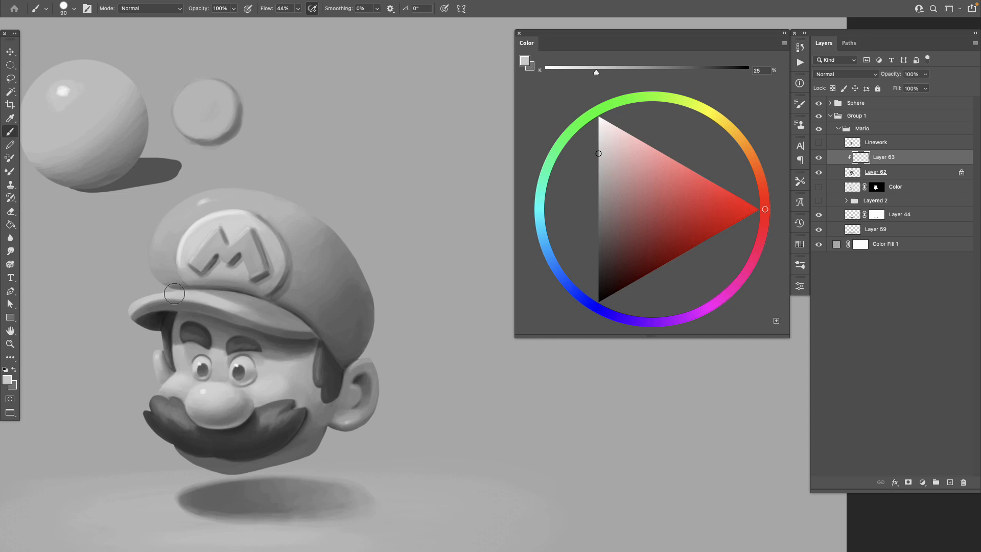
{"action": "key", "text": "bracketright"}
{"action": "left_click", "coordinate": [229, 305], "text": "alt"}
{"action": "left_click_drag", "start_coordinate": [348, 422], "coordinate": [377, 449]}
{"action": "left_click", "coordinate": [239, 323], "text": "alt"}
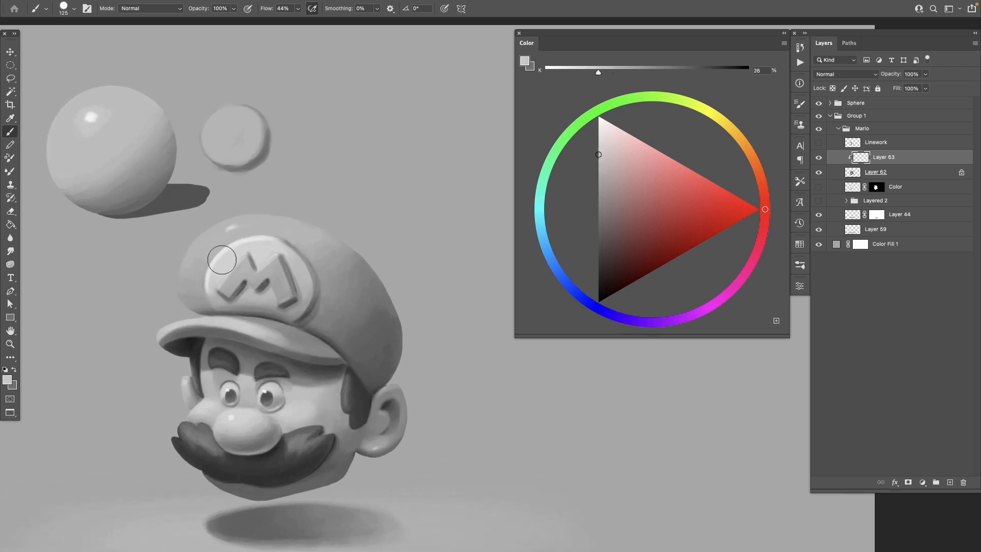
Blend light grays over the cap's crown left of and above the badge, painting over its small highlight
{"action": "mouse_move", "coordinate": [212, 244]}
{"action": "left_mouse_down"}
{"action": "mouse_move", "coordinate": [206, 236]}
{"action": "mouse_move", "coordinate": [243, 221]}
{"action": "mouse_move", "coordinate": [201, 247]}
{"action": "mouse_move", "coordinate": [236, 219]}
{"action": "mouse_move", "coordinate": [208, 251]}
{"action": "mouse_move", "coordinate": [256, 220]}
{"action": "mouse_move", "coordinate": [213, 234]}
{"action": "mouse_move", "coordinate": [225, 237]}
{"action": "mouse_move", "coordinate": [214, 247]}
{"action": "mouse_move", "coordinate": [236, 230]}
{"action": "left_mouse_up"}
{"action": "left_click", "coordinate": [206, 249], "text": "alt"}
{"action": "left_click", "coordinate": [271, 219], "text": "alt"}
{"action": "left_click", "coordinate": [194, 265], "text": "alt"}
{"action": "left_click", "coordinate": [221, 237], "text": "alt"}
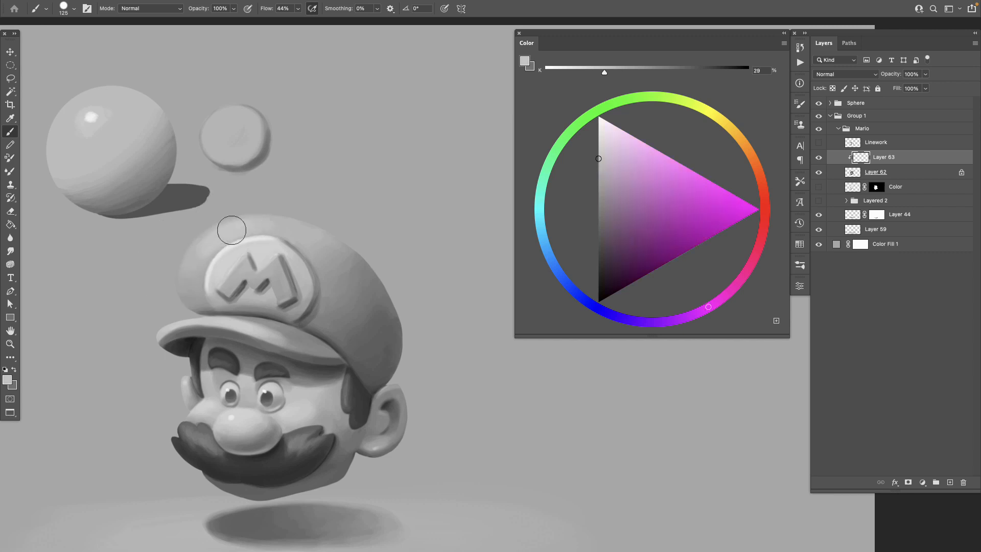
{"action": "left_click", "coordinate": [208, 253], "text": "alt"}
{"action": "left_click", "coordinate": [194, 269], "text": "alt"}
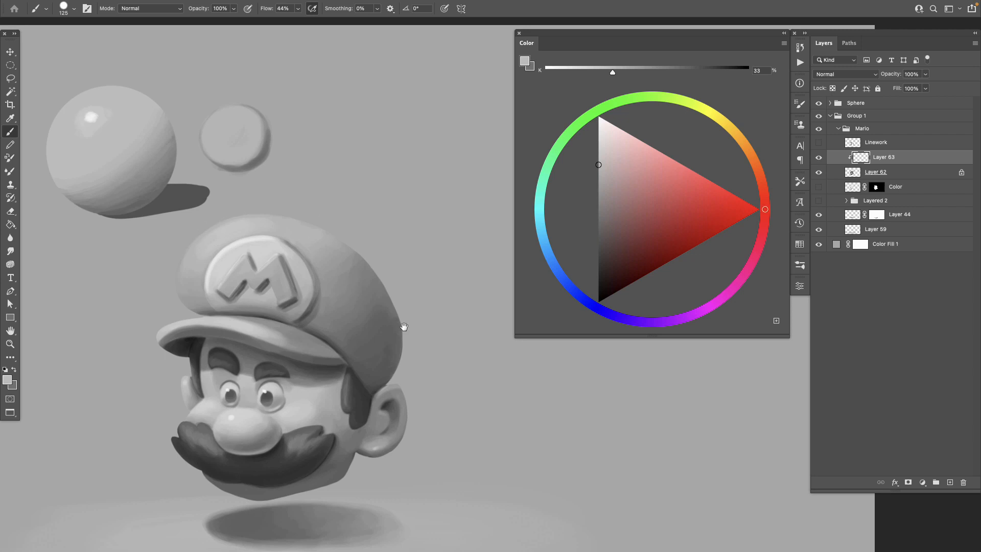
Refine the brim's left tip and its dark underside edge with sampled grays, reducing the brush to 40 pixels
{"action": "left_click_drag", "start_coordinate": [384, 373], "coordinate": [403, 381]}
{"action": "left_click", "coordinate": [309, 346], "text": "alt"}
{"action": "left_click_drag", "start_coordinate": [351, 432], "coordinate": [366, 432]}
{"action": "left_click", "coordinate": [225, 352], "text": "alt"}
{"action": "key", "text": "bracketleft"}
{"action": "key", "text": "bracketleft"}
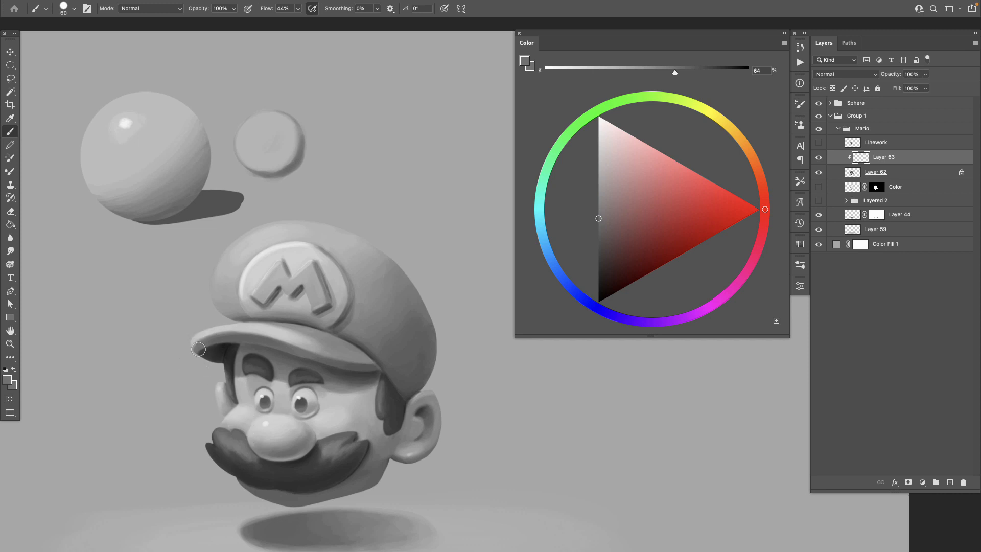
{"action": "scroll", "coordinate": [219, 365], "scroll_direction": "up", "scroll_amount": 3}
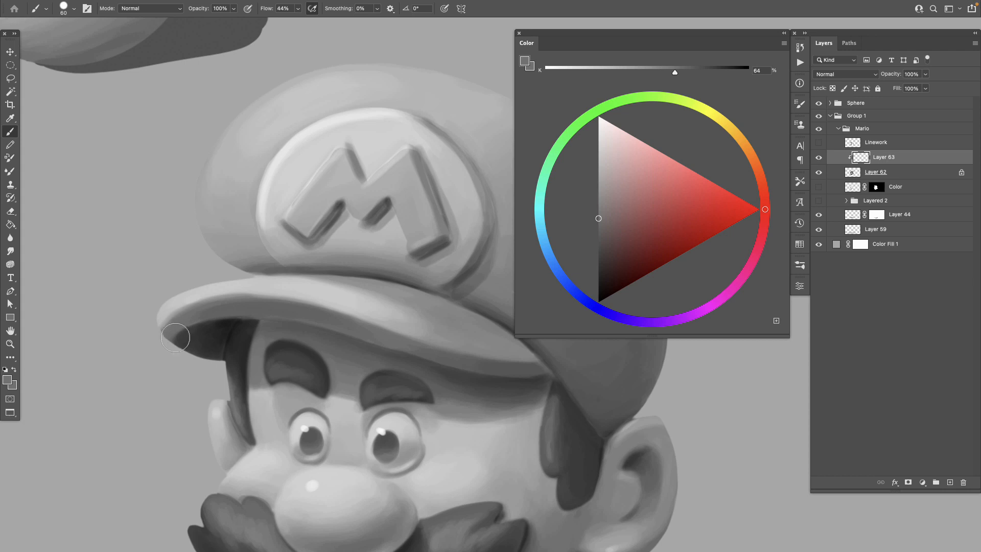
{"action": "key", "text": "v"}
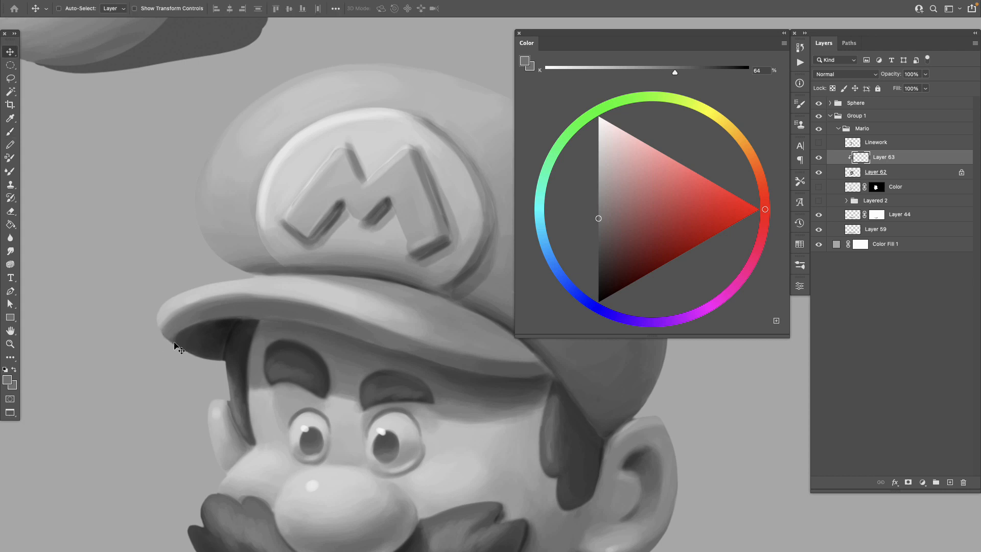
{"action": "key", "text": "b"}
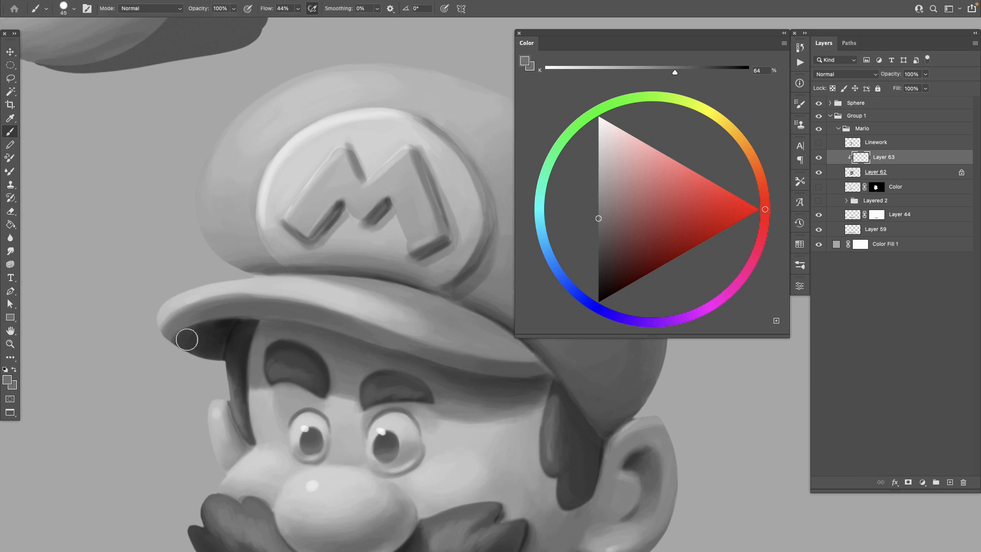
{"action": "left_click", "coordinate": [174, 334], "text": "alt"}
{"action": "left_click", "coordinate": [186, 343], "text": "alt"}
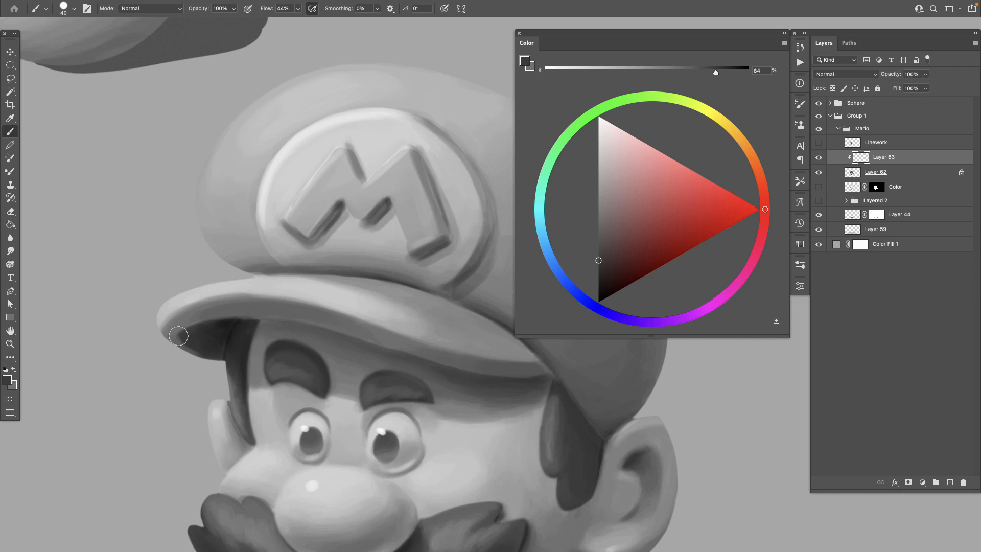
{"action": "left_click", "coordinate": [174, 341], "text": "alt"}
{"action": "left_click", "coordinate": [163, 319], "text": "alt"}
{"action": "key", "text": "z"}
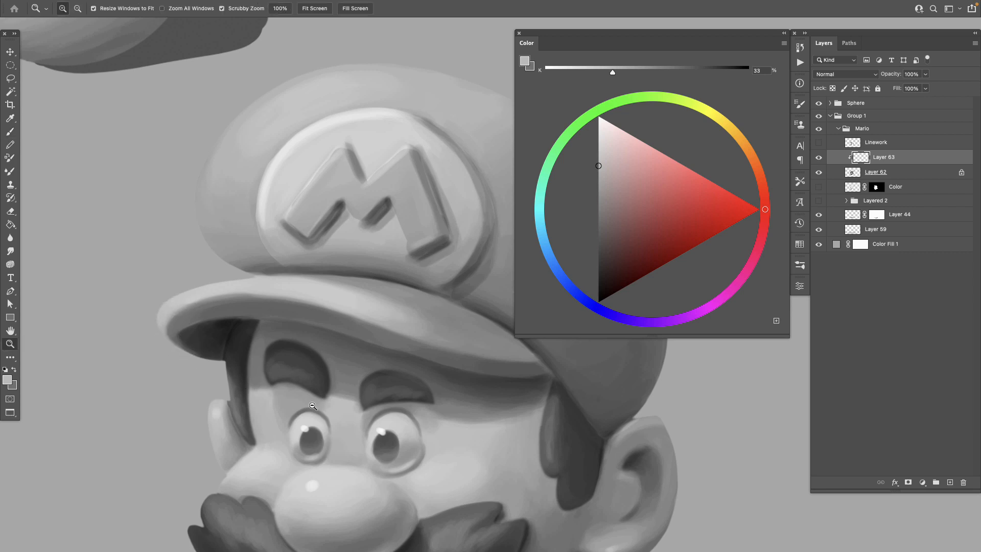
{"action": "left_click", "coordinate": [373, 431], "text": "alt"}
{"action": "left_click", "coordinate": [373, 432], "text": "alt"}
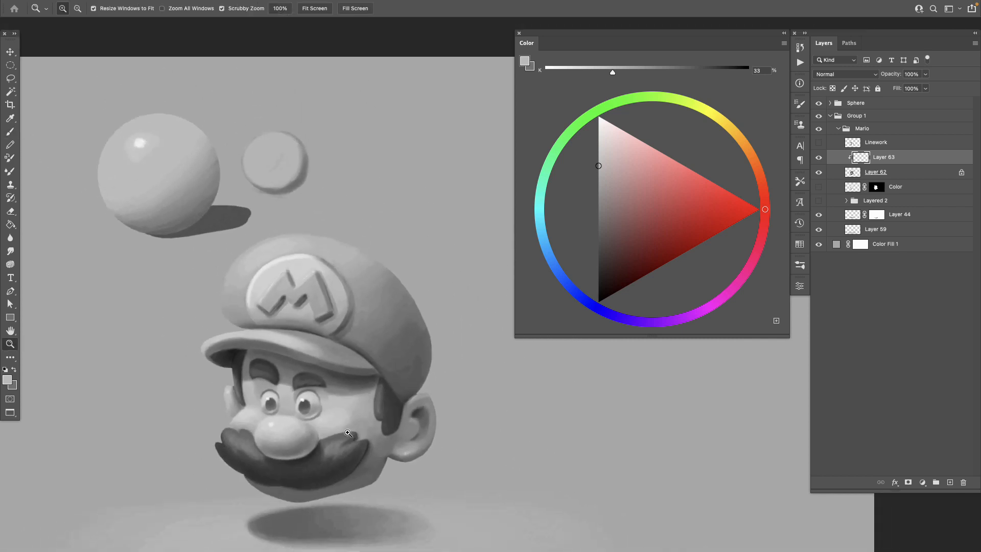
Lighten both cheeks beside the nose with sampled light grays and a 100-pixel brush at 44% flow
{"action": "key", "text": "b"}
{"action": "mouse_move", "coordinate": [283, 428]}
{"action": "left_mouse_down"}
{"action": "mouse_move", "coordinate": [256, 420]}
{"action": "mouse_move", "coordinate": [269, 422]}
{"action": "left_mouse_up"}
{"action": "scroll", "coordinate": [269, 430], "scroll_direction": "up", "scroll_amount": 3}
{"action": "key", "text": "bracketright"}
{"action": "key", "text": "bracketright"}
{"action": "key", "text": "bracketright"}
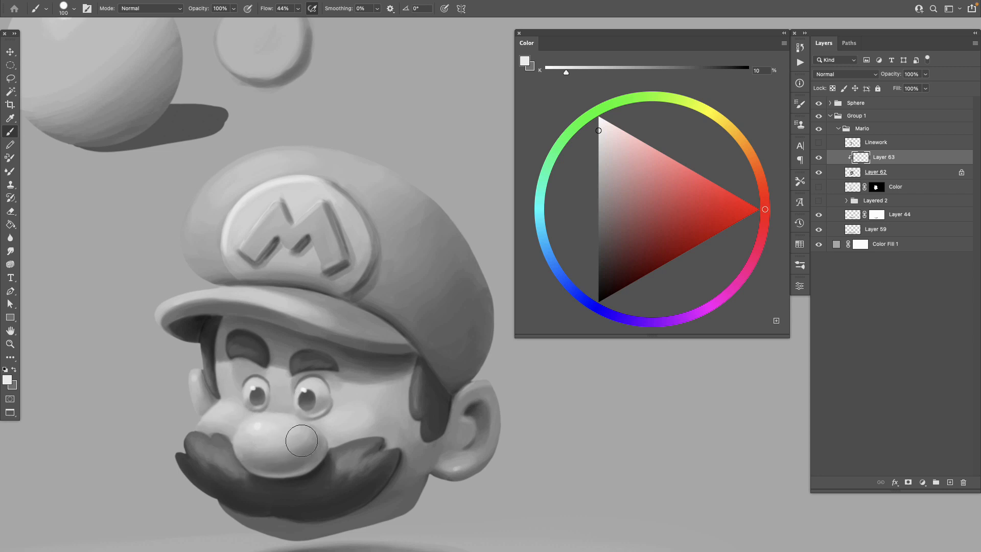
{"action": "left_click", "coordinate": [344, 418], "text": "alt"}
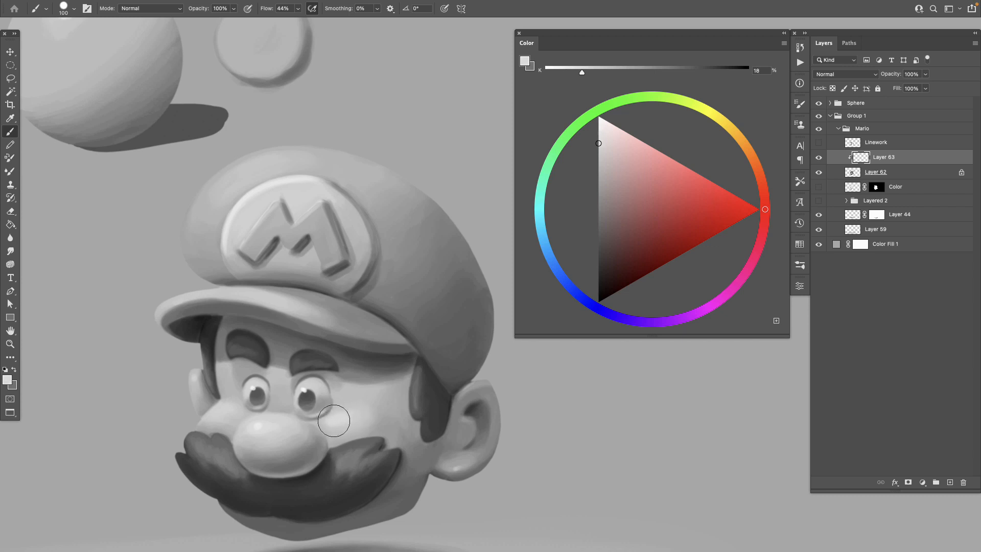
{"action": "mouse_move", "coordinate": [377, 426]}
{"action": "left_mouse_down"}
{"action": "mouse_move", "coordinate": [339, 407]}
{"action": "mouse_move", "coordinate": [361, 412]}
{"action": "mouse_move", "coordinate": [329, 432]}
{"action": "mouse_move", "coordinate": [361, 409]}
{"action": "mouse_move", "coordinate": [351, 405]}
{"action": "mouse_move", "coordinate": [361, 412]}
{"action": "left_mouse_up"}
{"action": "mouse_move", "coordinate": [217, 416]}
{"action": "left_mouse_down"}
{"action": "mouse_move", "coordinate": [225, 407]}
{"action": "mouse_move", "coordinate": [220, 419]}
{"action": "left_mouse_up"}
Soften the cheek highlights next to the nose and above the mustache with sampled light to mid grays
{"action": "left_click", "coordinate": [344, 431], "text": "alt"}
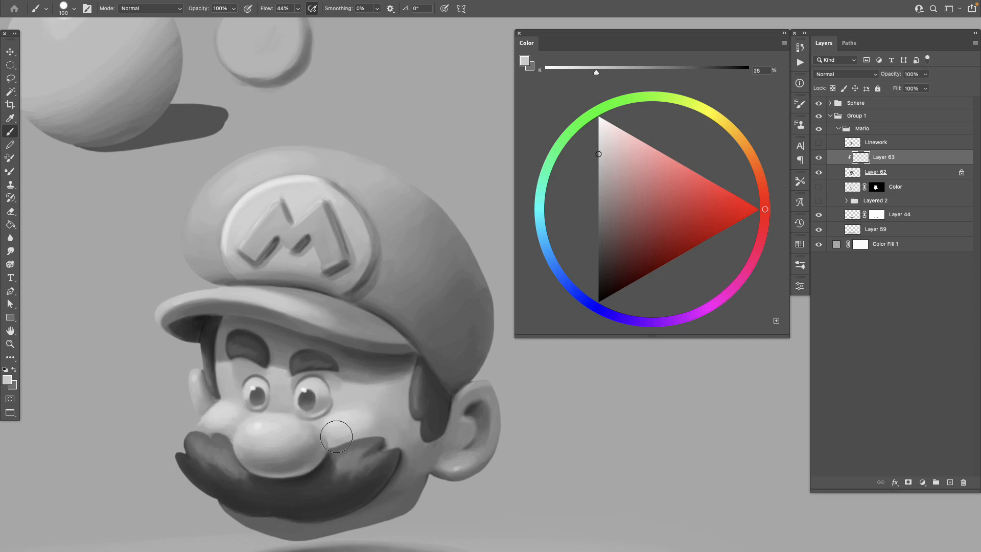
{"action": "left_click", "coordinate": [357, 410], "text": "alt"}
{"action": "key", "text": "z"}
{"action": "left_click", "coordinate": [331, 426], "text": "alt"}
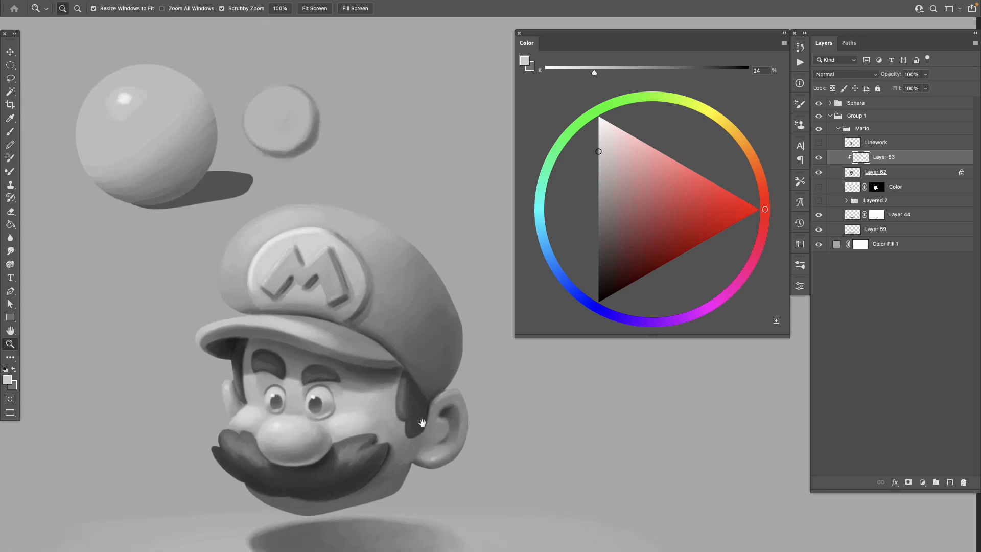
{"action": "left_click_drag", "start_coordinate": [422, 423], "coordinate": [403, 367]}
{"action": "key", "text": "b"}
{"action": "left_click", "coordinate": [232, 366], "text": "alt"}
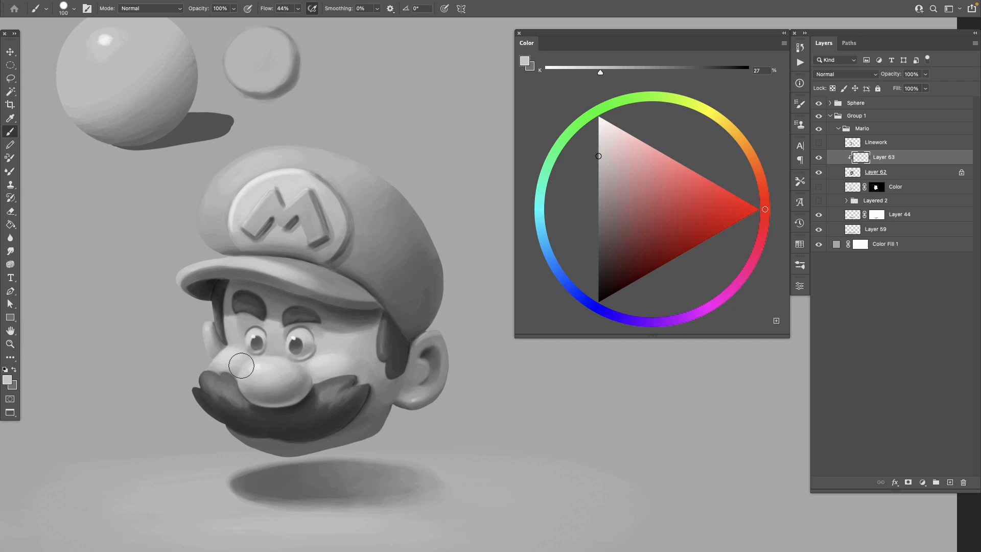
Blend the face between the right eye, sideburn and mustache with sampled mid grays
{"action": "key", "text": "z"}
{"action": "left_click", "coordinate": [396, 404], "text": "alt"}
{"action": "key", "text": "b"}
{"action": "left_click", "coordinate": [340, 381], "text": "alt"}
{"action": "left_click", "coordinate": [352, 377], "text": "alt"}
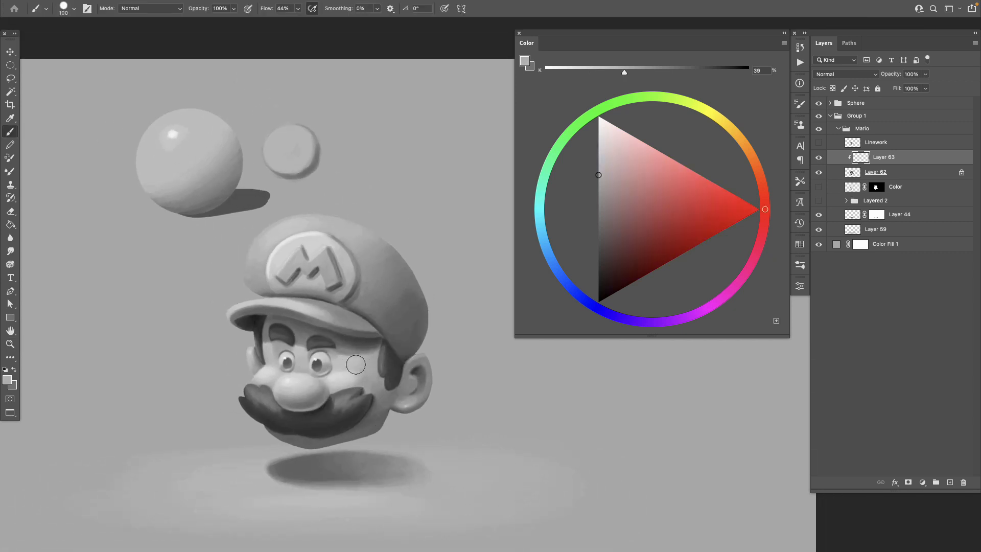
{"action": "left_click_drag", "start_coordinate": [336, 363], "coordinate": [351, 373]}
{"action": "left_click_drag", "start_coordinate": [392, 463], "coordinate": [362, 471]}
{"action": "left_click", "coordinate": [333, 385], "text": "alt"}
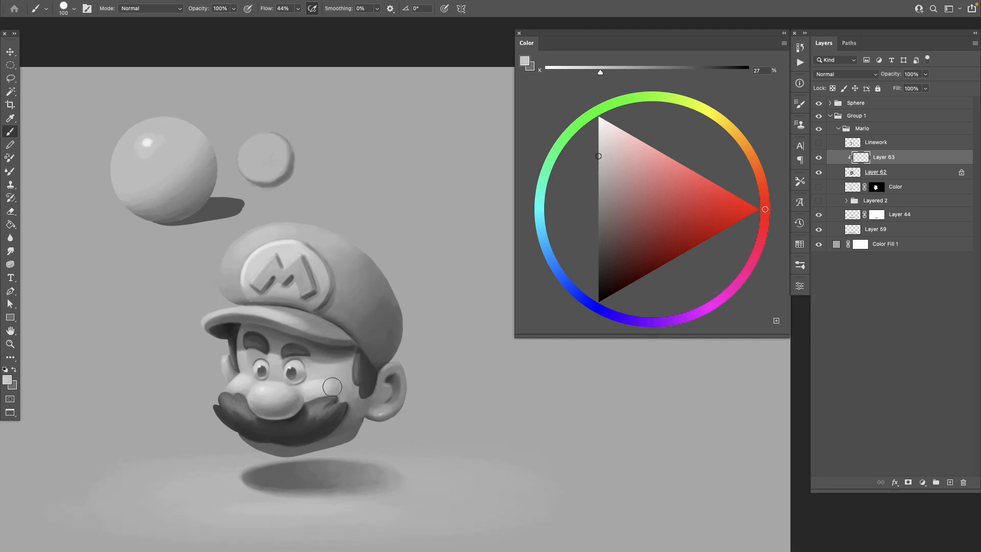
{"action": "left_click_drag", "start_coordinate": [361, 430], "coordinate": [330, 428]}
{"action": "mouse_move", "coordinate": [376, 452]}
{"action": "left_mouse_down"}
{"action": "mouse_move", "coordinate": [335, 431]}
{"action": "mouse_move", "coordinate": [301, 436]}
{"action": "left_mouse_up"}
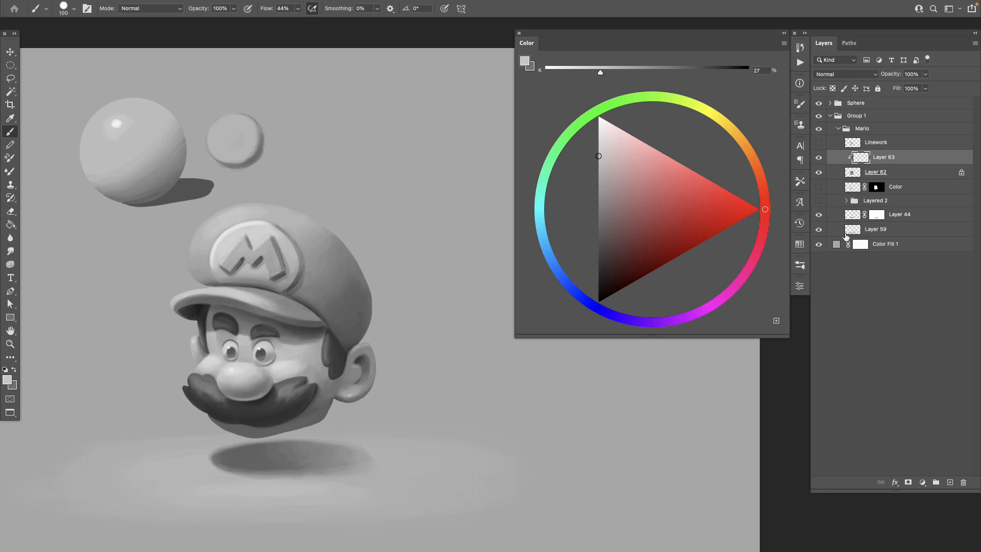
Merge Layer 63 with Layer 62 and add a new layer above the result
{"action": "left_click", "coordinate": [882, 173], "text": "shift"}
{"action": "key", "text": "ctrl+e"}
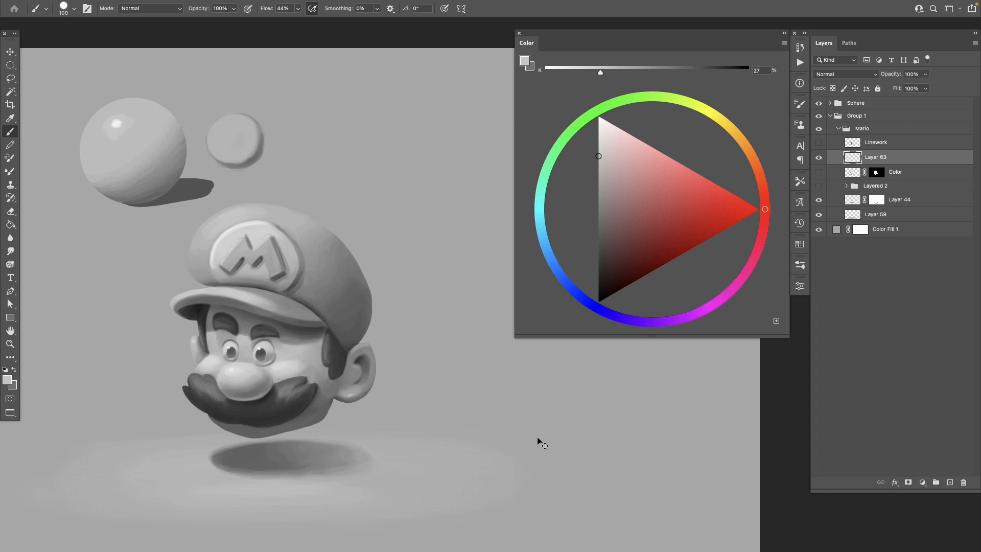
{"action": "left_click", "coordinate": [949, 483]}
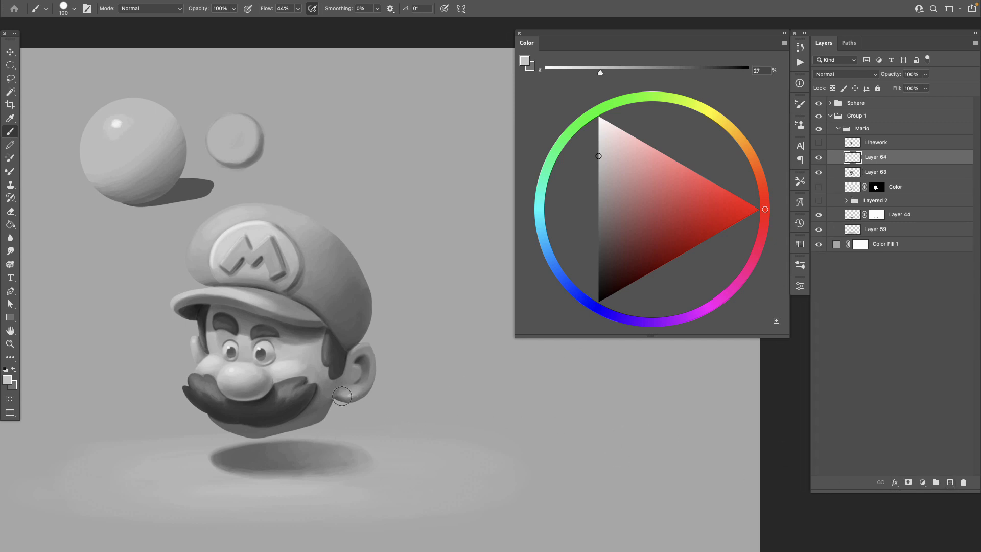
Switch to a 30-pixel brush preset at 30% flow and paint thin dark hair strokes along the mustache's upper right edge
{"action": "left_click", "coordinate": [74, 9]}
{"action": "left_click", "coordinate": [442, 149]}
{"action": "key", "text": "Return"}
{"action": "left_click", "coordinate": [298, 9]}
{"action": "key", "text": "bracketleft"}
{"action": "key", "text": "bracketleft"}
{"action": "key", "text": "bracketleft"}
{"action": "key", "text": "z"}
{"action": "left_click", "coordinate": [296, 384]}
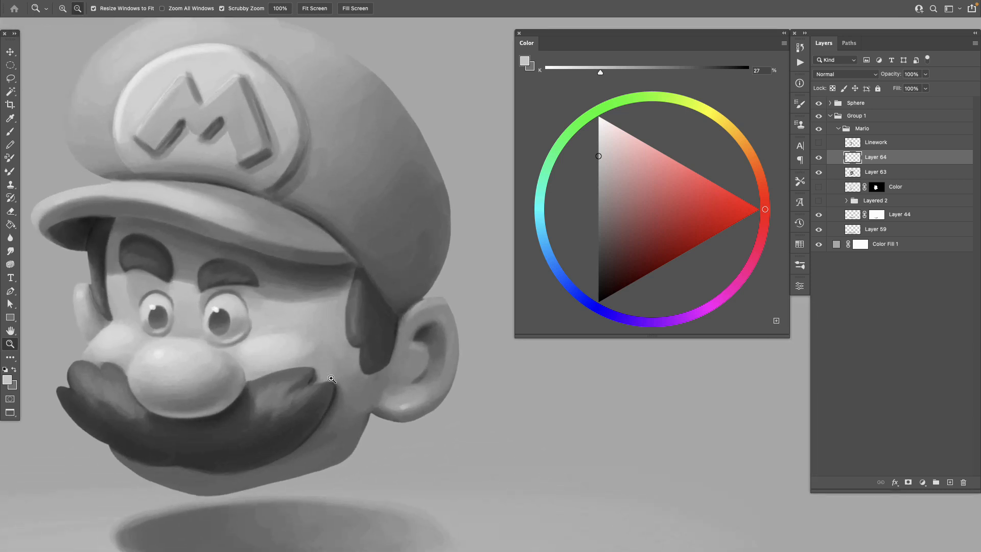
{"action": "key", "text": "b"}
{"action": "left_click", "coordinate": [254, 381], "text": "alt"}
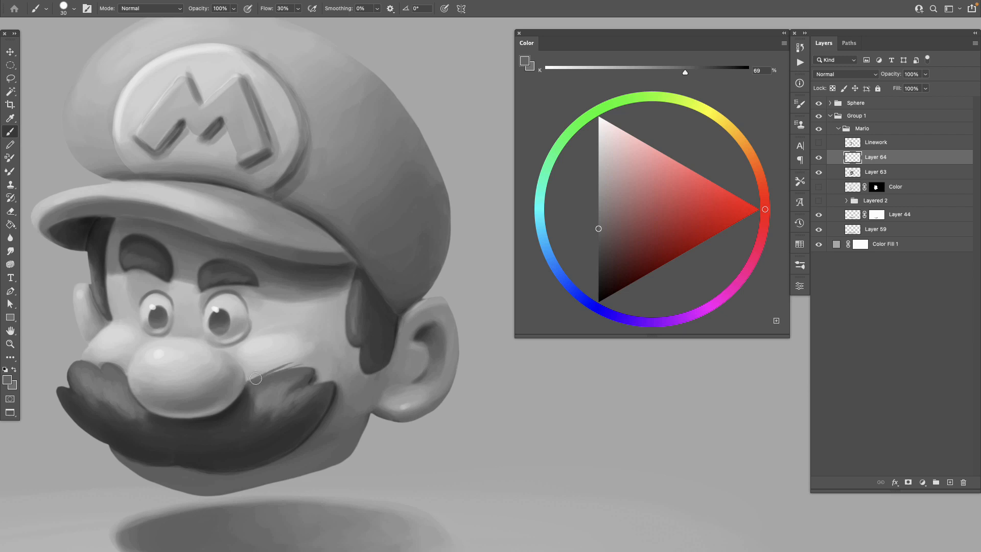
{"action": "left_click_drag", "start_coordinate": [296, 452], "coordinate": [360, 474]}
Paint hair strands into the right half of the mustache with sampled mid and dark grays
{"action": "left_click", "coordinate": [328, 418], "text": "alt"}
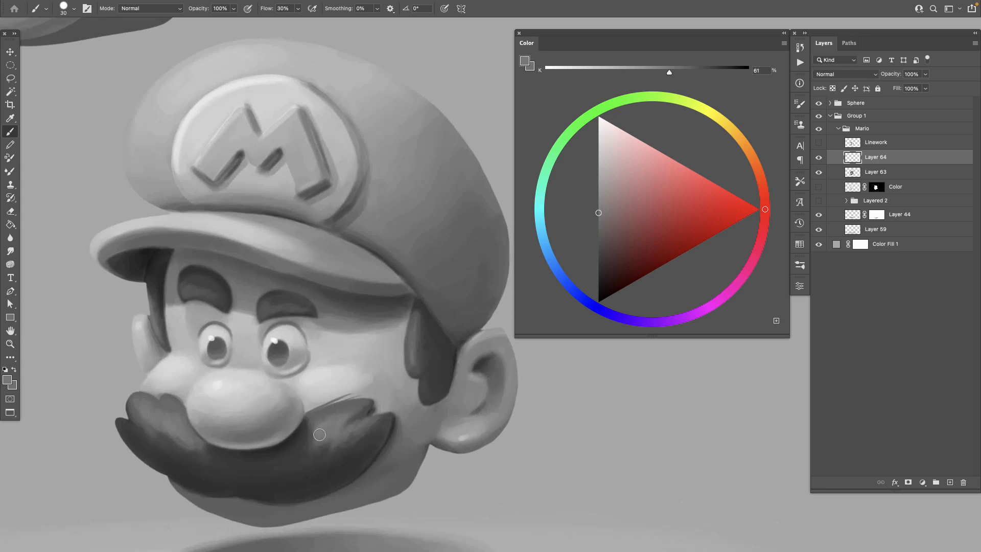
{"action": "left_click", "coordinate": [326, 423], "text": "alt"}
{"action": "left_click_drag", "start_coordinate": [360, 460], "coordinate": [394, 427]}
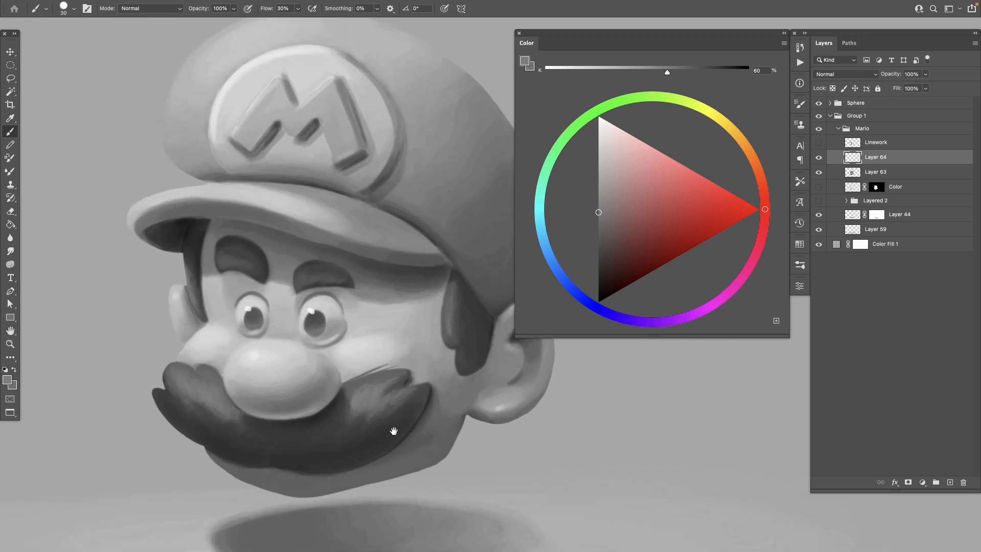
{"action": "left_click", "coordinate": [392, 396], "text": "alt"}
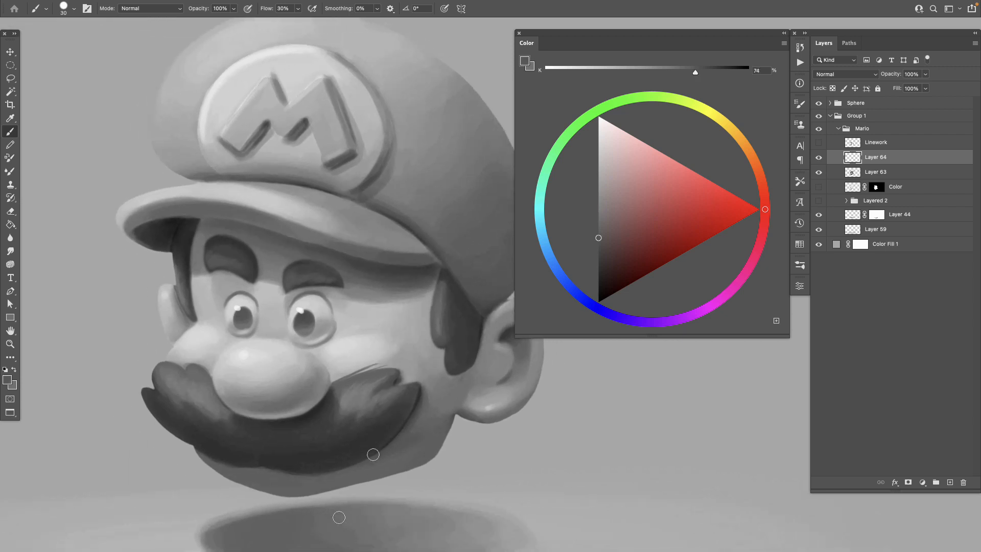
{"action": "left_click", "coordinate": [398, 385], "text": "alt"}
{"action": "left_click_drag", "start_coordinate": [402, 382], "coordinate": [420, 378]}
{"action": "left_click_drag", "start_coordinate": [329, 460], "coordinate": [405, 449]}
{"action": "left_click", "coordinate": [425, 454], "text": "alt"}
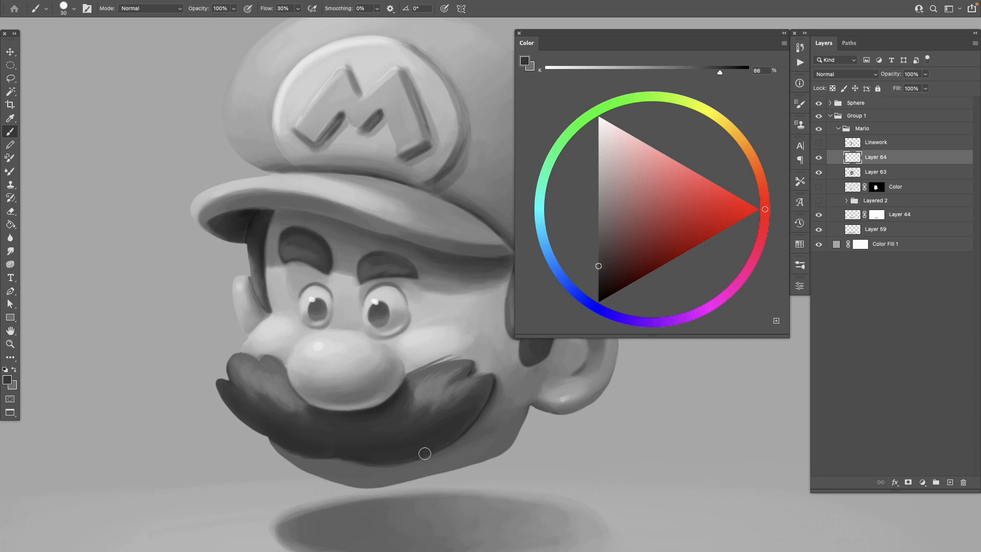
Add fine dark hair strokes along the upper edge and tip of the mustache's left side
{"action": "left_click", "coordinate": [283, 366], "text": "alt"}
{"action": "left_click_drag", "start_coordinate": [280, 359], "coordinate": [265, 342]}
{"action": "left_click", "coordinate": [262, 359], "text": "alt"}
{"action": "left_click", "coordinate": [229, 381], "text": "alt"}
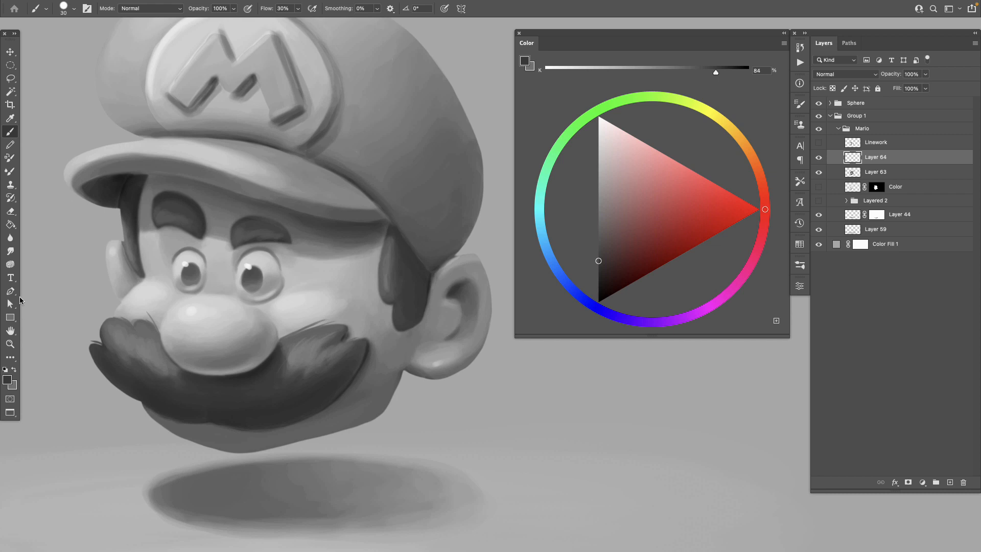
Refine the mustache's lower left edge on Layer 63 with a different brush preset at 40 pixels
{"action": "left_click", "coordinate": [74, 9]}
{"action": "left_click", "coordinate": [107, 277]}
{"action": "key", "text": "Return"}
{"action": "key", "text": "bracketright"}
{"action": "key", "text": "alt+bracketleft"}
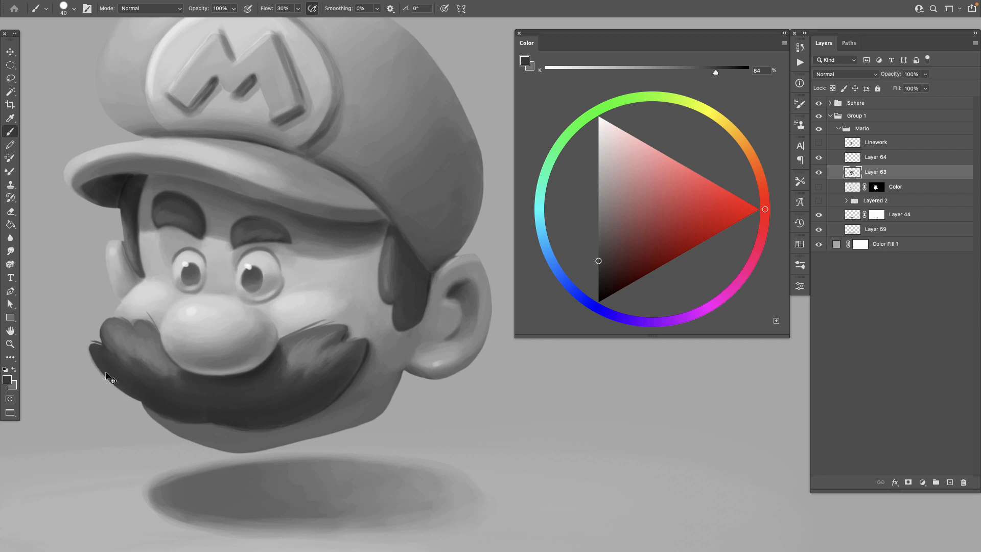
{"action": "left_click_drag", "start_coordinate": [93, 354], "coordinate": [129, 393]}
Shade the underside of the chin and jaw with sampled dark grays on Layer 63
{"action": "key", "text": "z"}
{"action": "left_click", "coordinate": [339, 427], "text": "alt"}
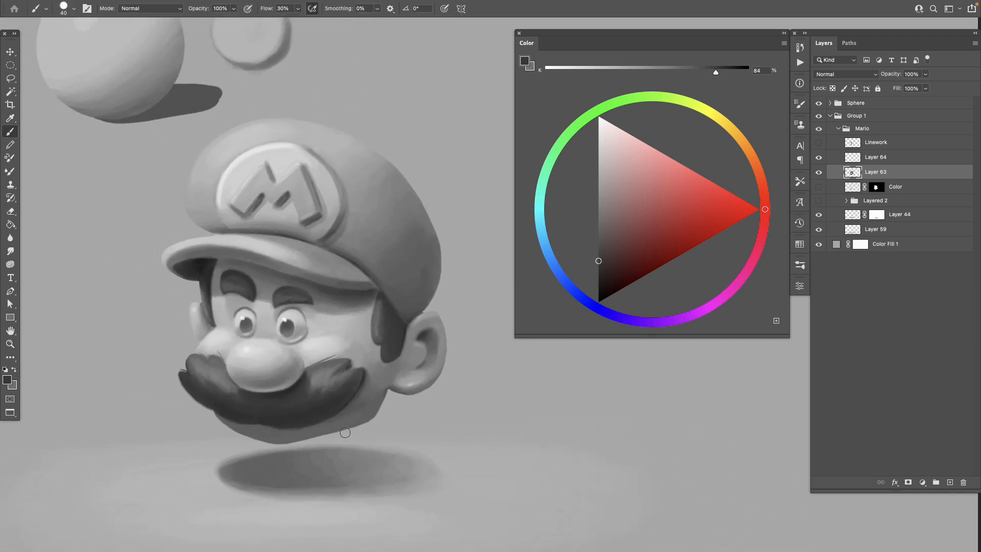
{"action": "left_click", "coordinate": [356, 428]}
{"action": "key", "text": "b"}
{"action": "left_click", "coordinate": [276, 442], "text": "alt"}
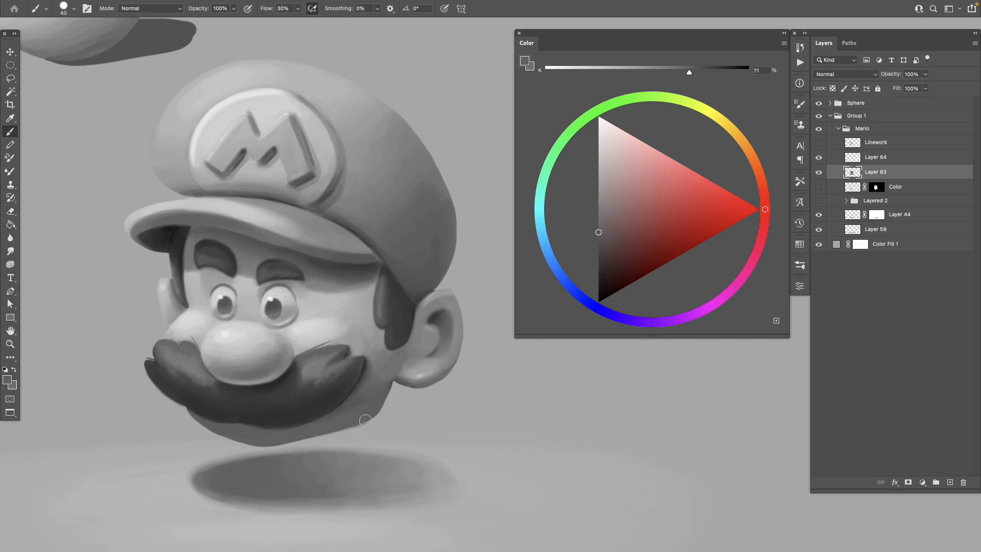
{"action": "left_click", "coordinate": [389, 389], "text": "alt"}
{"action": "key", "text": "ctrl+minus"}
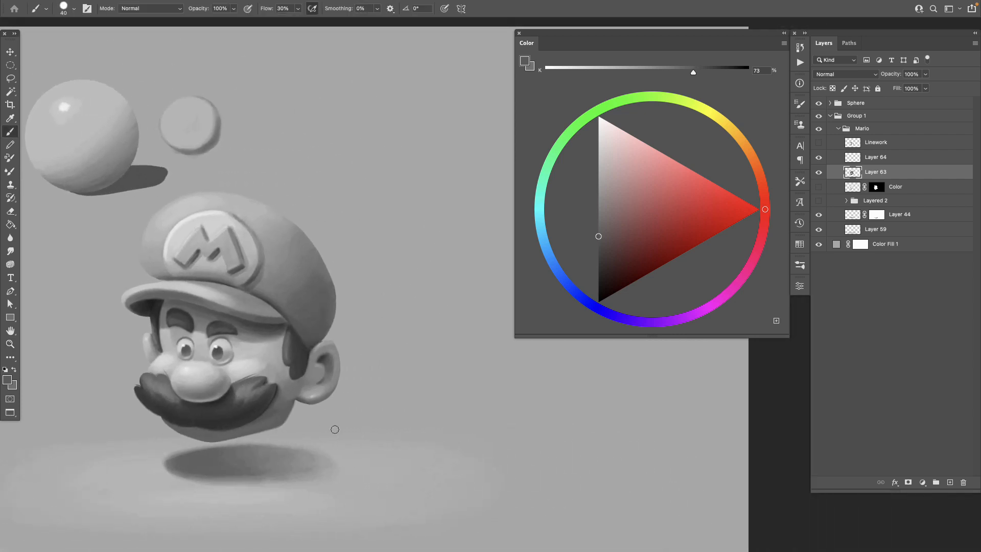
Merge Layer 64 with Layer 63 and add a new layer above the merged artwork
{"action": "left_click", "coordinate": [875, 159], "text": "shift"}
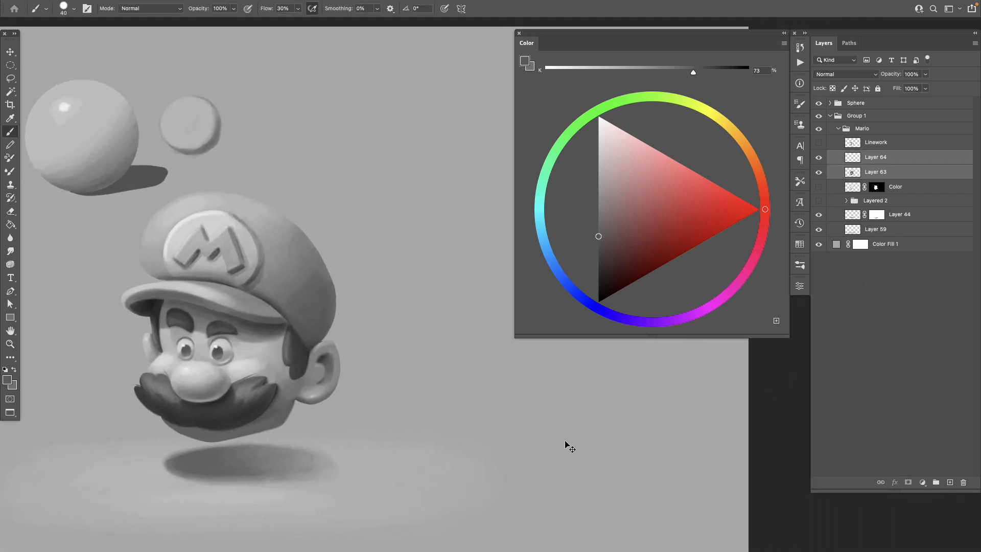
{"action": "key", "text": "ctrl+e"}
{"action": "left_click", "coordinate": [950, 482]}
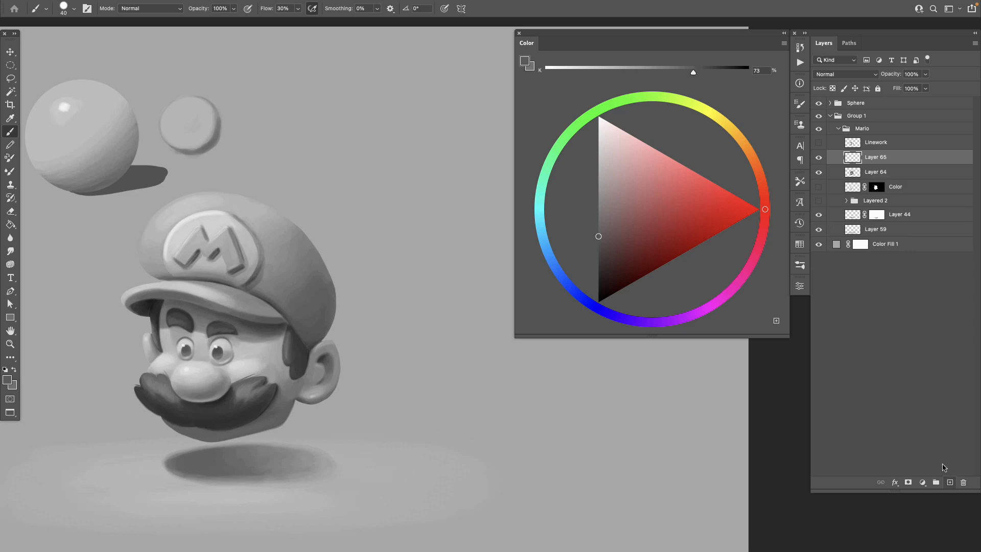
Rename the merged head layer as Art
{"action": "double_click", "coordinate": [874, 171]}
{"action": "type", "text": "A"}
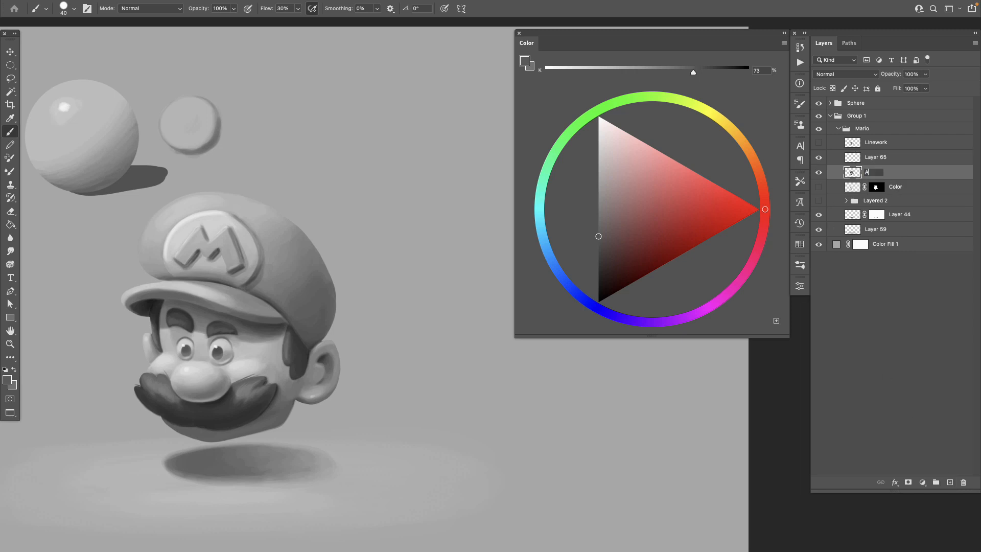
{"action": "type", "text": "rt"}
{"action": "key", "text": "Return"}
Rename the new empty layer as Color and set its blend mode to Multiply
{"action": "double_click", "coordinate": [875, 157]}
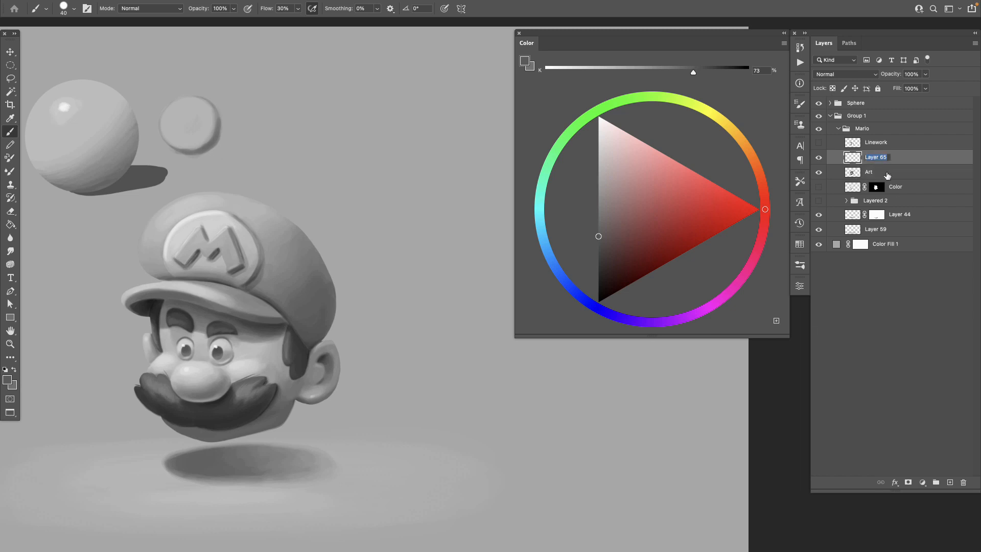
{"action": "type", "text": "Color"}
{"action": "key", "text": "Return"}
{"action": "left_click", "coordinate": [836, 74]}
{"action": "left_click", "coordinate": [843, 111]}
Clip the Color layer to the Art layer
{"action": "scroll", "coordinate": [285, 409], "scroll_direction": "left", "scroll_amount": 3}
{"action": "scroll", "coordinate": [285, 410], "scroll_direction": "up", "scroll_amount": 2}
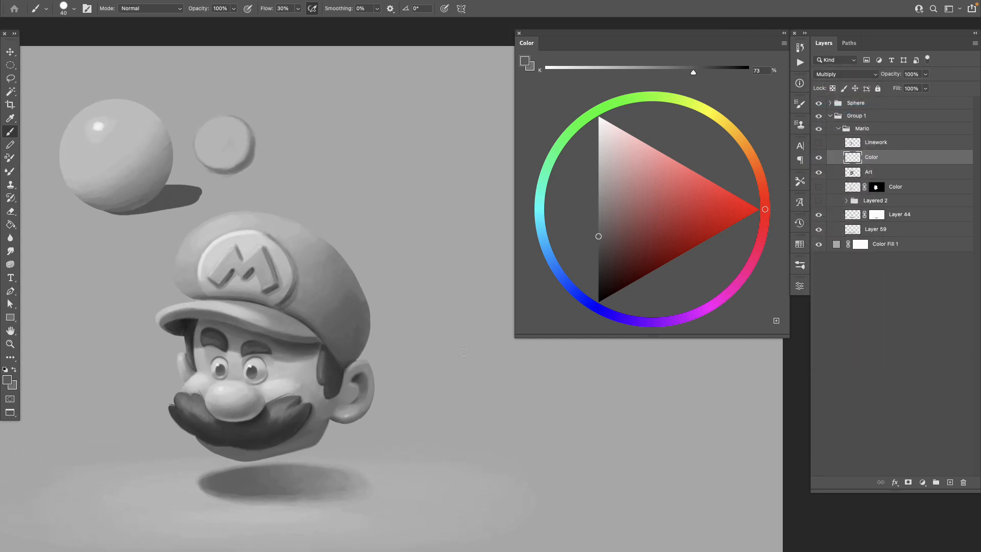
{"action": "left_click", "coordinate": [871, 164], "text": "alt"}
{"action": "left_click", "coordinate": [878, 162], "text": "alt"}
{"action": "left_click", "coordinate": [877, 161], "text": "alt"}
{"action": "scroll", "coordinate": [249, 371], "scroll_direction": "right", "scroll_amount": 2}
{"action": "scroll", "coordinate": [248, 371], "scroll_direction": "up", "scroll_amount": 1}
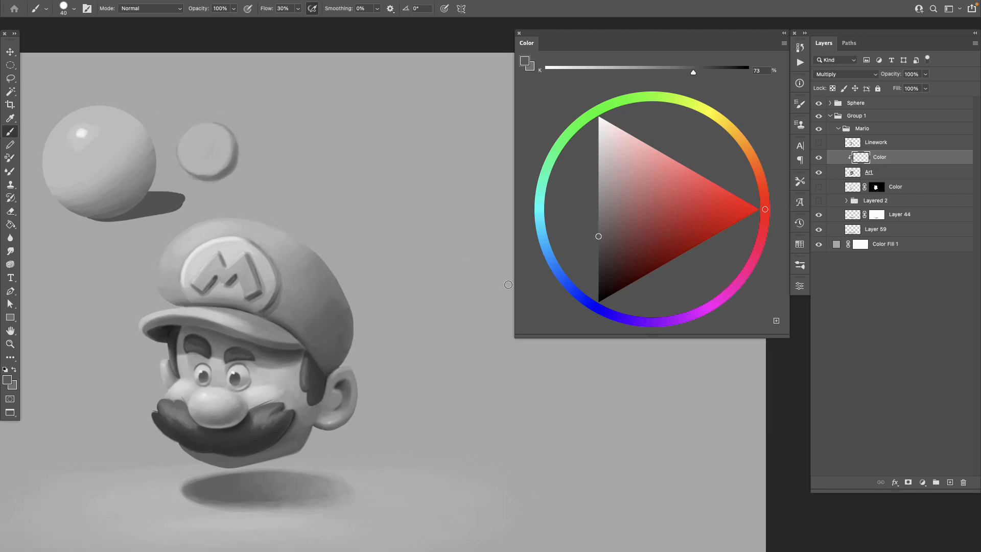
Try to pick a light red as the foreground color from the color triangle
{"action": "left_click", "coordinate": [248, 371], "text": "alt"}
{"action": "left_click", "coordinate": [675, 168]}
{"action": "scroll", "coordinate": [391, 365], "scroll_direction": "left", "scroll_amount": 1}
{"action": "scroll", "coordinate": [391, 365], "scroll_direction": "down", "scroll_amount": 1}
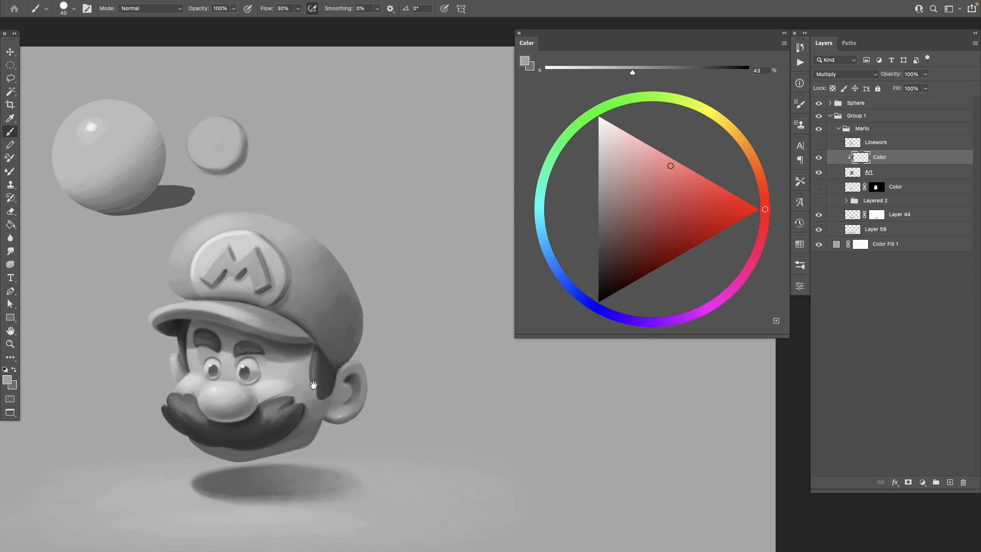
{"action": "scroll", "coordinate": [316, 392], "scroll_direction": "up", "scroll_amount": 1}
{"action": "scroll", "coordinate": [317, 393], "scroll_direction": "left", "scroll_amount": 1}
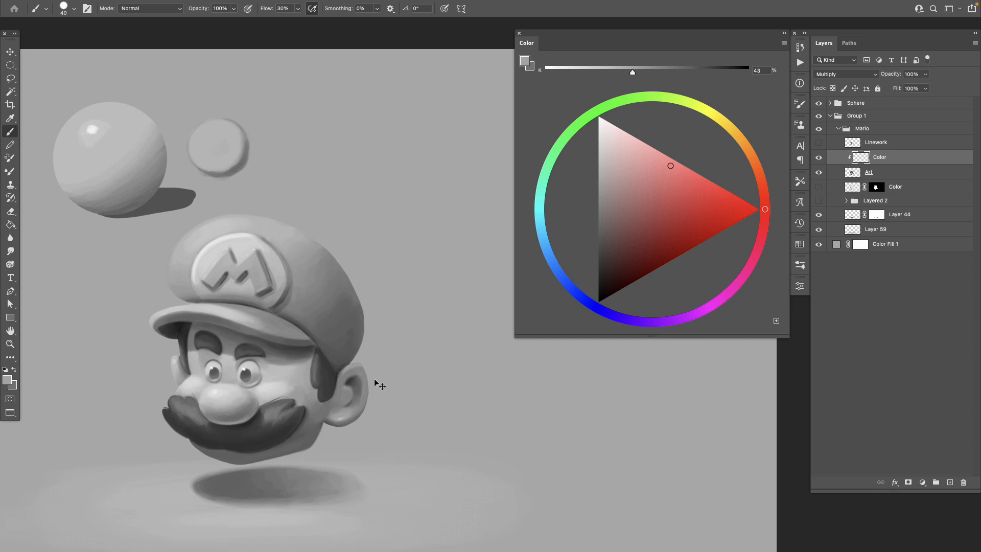
Save the document under the new name Toad_and_Mario_Final_Color-2.psd in the Painting Values folder
{"action": "key", "text": "super+shift+s"}
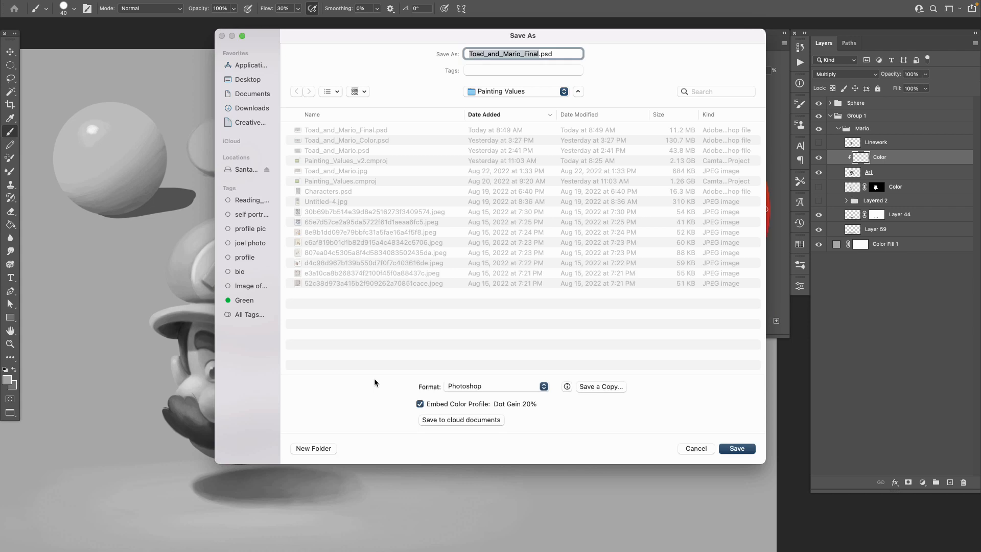
{"action": "key", "text": "Right"}
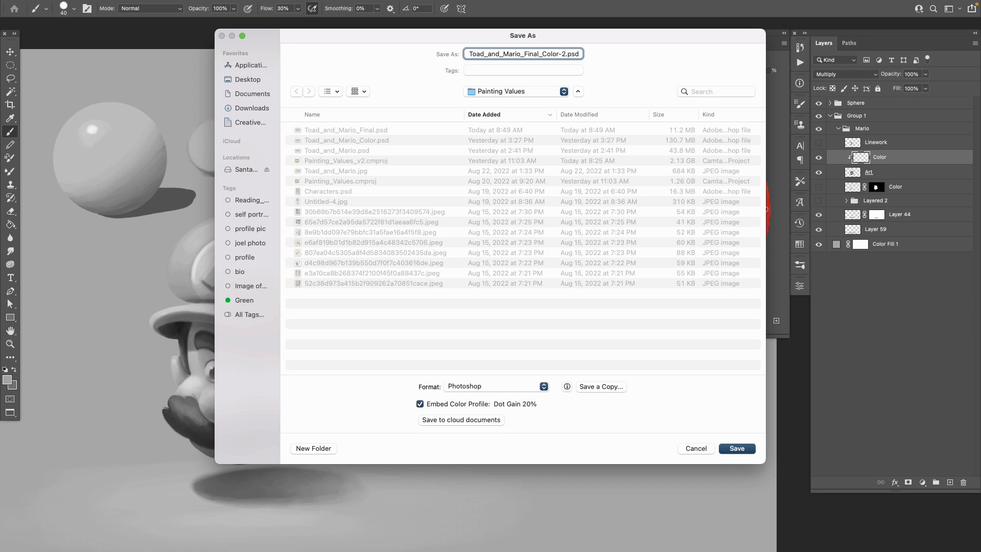
{"action": "key", "text": "Return"}
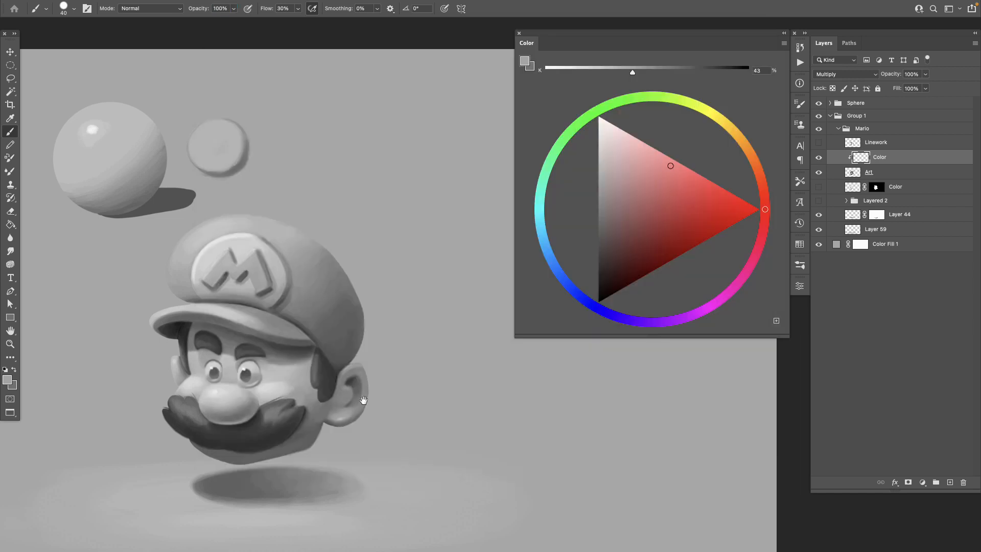
Convert the document from grayscale to RGB Color mode without merging the layers
{"action": "left_click_drag", "start_coordinate": [364, 400], "coordinate": [391, 392]}
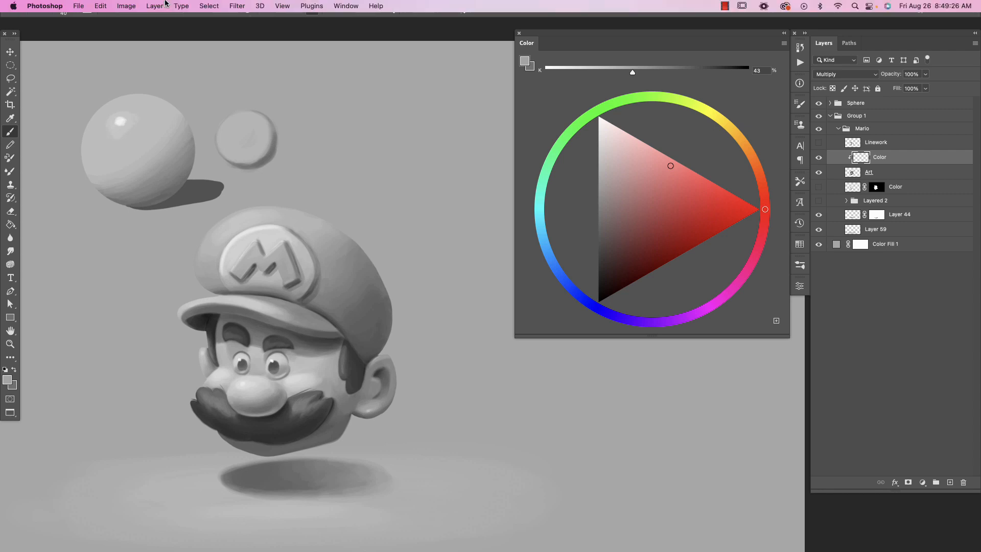
{"action": "left_click", "coordinate": [126, 6]}
{"action": "mouse_move", "coordinate": [169, 19]}
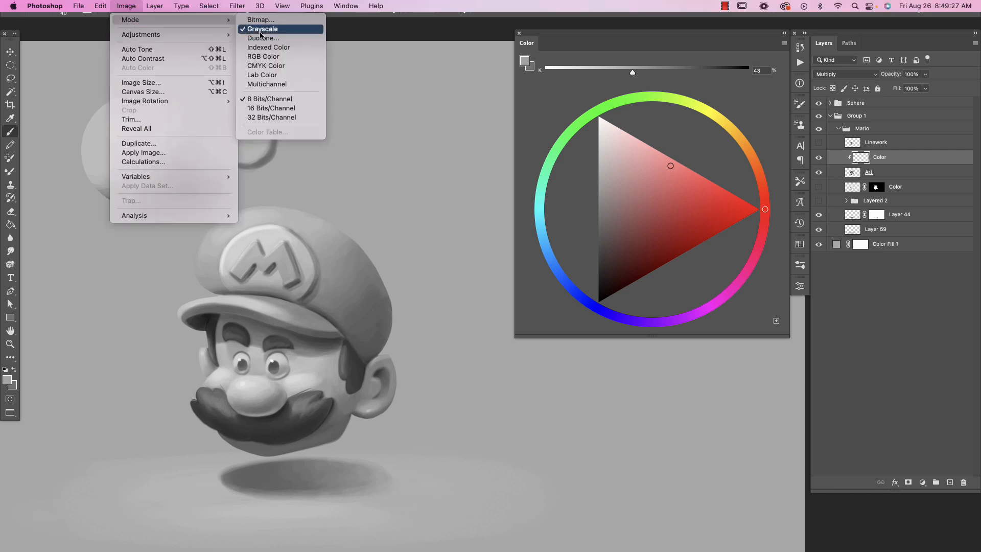
{"action": "left_click", "coordinate": [281, 57]}
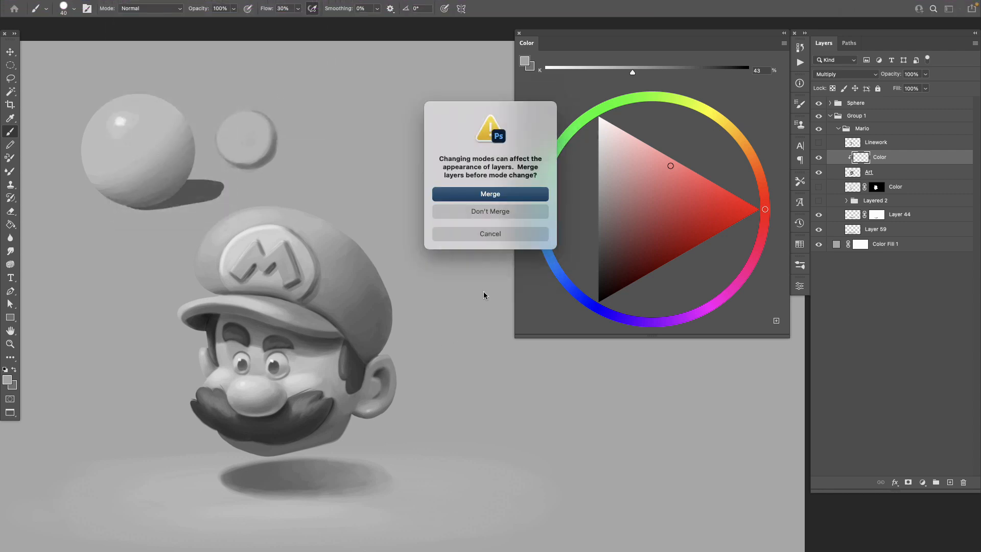
{"action": "left_click", "coordinate": [490, 216]}
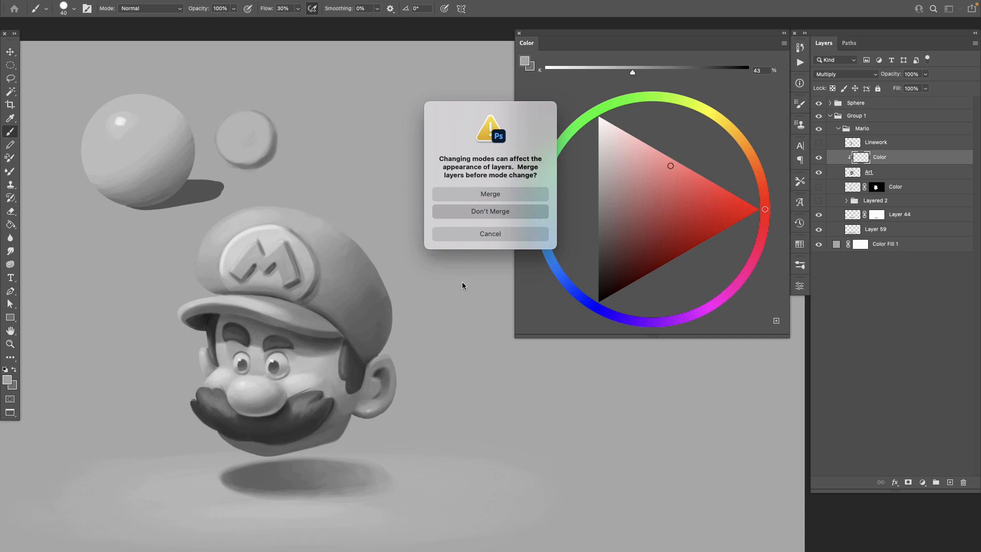
{"action": "left_click_drag", "start_coordinate": [460, 351], "coordinate": [426, 353]}
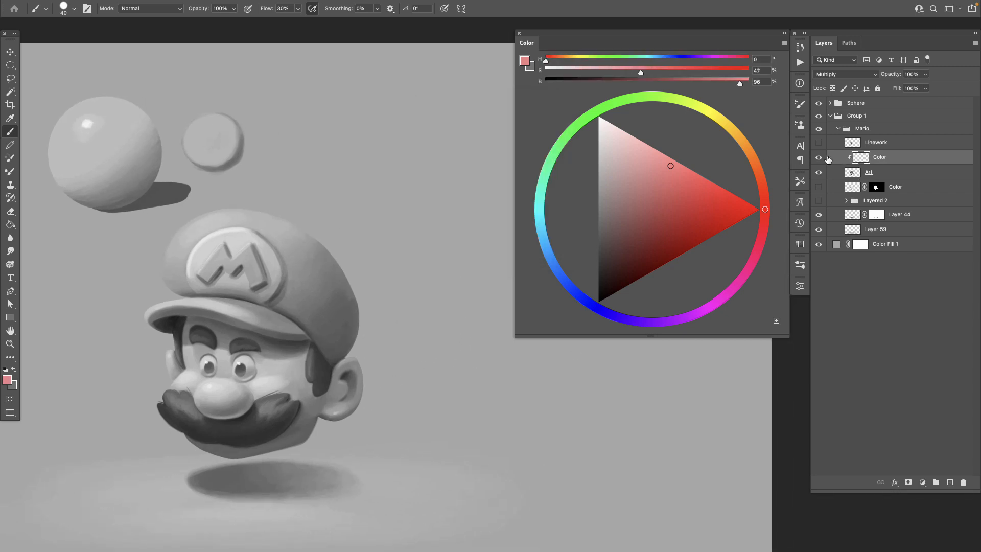
With the Color layer active, set the foreground to light red (H 0, S 52, B 96) and test a 100 px brush on the cap
{"action": "left_click", "coordinate": [874, 175]}
{"action": "left_click", "coordinate": [882, 164]}
{"action": "left_click_drag", "start_coordinate": [670, 166], "coordinate": [679, 171]}
{"action": "key", "text": "bracketright"}
{"action": "key", "text": "bracketright"}
{"action": "key", "text": "bracketright"}
{"action": "key", "text": "bracketright"}
{"action": "mouse_move", "coordinate": [295, 235]}
{"action": "left_mouse_down"}
{"action": "mouse_move", "coordinate": [301, 293]}
{"action": "mouse_move", "coordinate": [300, 267]}
{"action": "left_mouse_up"}
{"action": "key", "text": "ctrl+z"}
Choose the Hard Round Pressure Size brush at 200 px and paint the cap and brim light red, leaving the M badge uncolored
{"action": "left_click", "coordinate": [73, 8]}
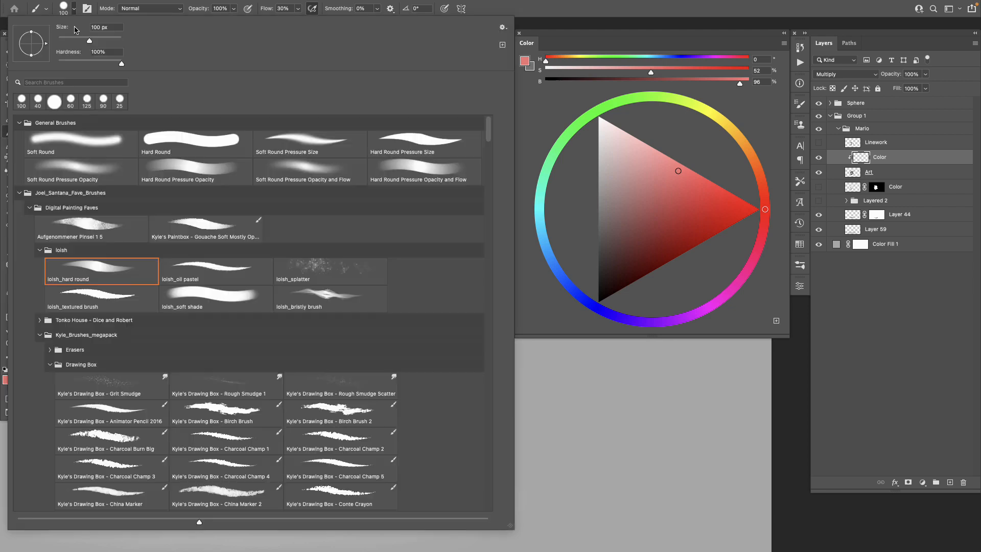
{"action": "left_click", "coordinate": [403, 153]}
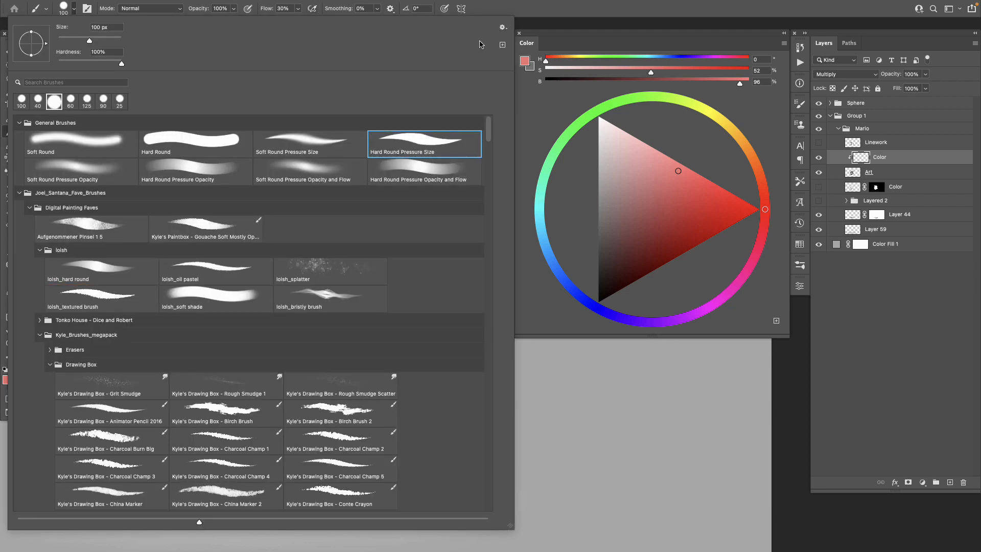
{"action": "key", "text": "Return"}
{"action": "key", "text": "bracketright"}
{"action": "key", "text": "bracketright"}
{"action": "key", "text": "bracketright"}
{"action": "key", "text": "bracketright"}
{"action": "mouse_move", "coordinate": [281, 224]}
{"action": "left_mouse_down"}
{"action": "mouse_move", "coordinate": [301, 271]}
{"action": "mouse_move", "coordinate": [288, 228]}
{"action": "mouse_move", "coordinate": [296, 251]}
{"action": "mouse_move", "coordinate": [270, 215]}
{"action": "mouse_move", "coordinate": [288, 242]}
{"action": "mouse_move", "coordinate": [234, 221]}
{"action": "mouse_move", "coordinate": [284, 243]}
{"action": "mouse_move", "coordinate": [288, 305]}
{"action": "mouse_move", "coordinate": [309, 246]}
{"action": "mouse_move", "coordinate": [262, 208]}
{"action": "mouse_move", "coordinate": [316, 257]}
{"action": "mouse_move", "coordinate": [317, 296]}
{"action": "mouse_move", "coordinate": [297, 310]}
{"action": "mouse_move", "coordinate": [333, 351]}
{"action": "mouse_move", "coordinate": [339, 341]}
{"action": "mouse_move", "coordinate": [349, 293]}
{"action": "mouse_move", "coordinate": [335, 276]}
{"action": "mouse_move", "coordinate": [327, 307]}
{"action": "mouse_move", "coordinate": [330, 273]}
{"action": "mouse_move", "coordinate": [312, 240]}
{"action": "mouse_move", "coordinate": [280, 216]}
{"action": "mouse_move", "coordinate": [245, 207]}
{"action": "mouse_move", "coordinate": [183, 214]}
{"action": "mouse_move", "coordinate": [217, 219]}
{"action": "mouse_move", "coordinate": [207, 213]}
{"action": "mouse_move", "coordinate": [164, 250]}
{"action": "mouse_move", "coordinate": [171, 241]}
{"action": "mouse_move", "coordinate": [172, 289]}
{"action": "mouse_move", "coordinate": [166, 273]}
{"action": "mouse_move", "coordinate": [196, 297]}
{"action": "mouse_move", "coordinate": [184, 279]}
{"action": "mouse_move", "coordinate": [187, 251]}
{"action": "mouse_move", "coordinate": [239, 219]}
{"action": "mouse_move", "coordinate": [179, 256]}
{"action": "mouse_move", "coordinate": [180, 276]}
{"action": "mouse_move", "coordinate": [196, 295]}
{"action": "mouse_move", "coordinate": [156, 308]}
{"action": "mouse_move", "coordinate": [200, 301]}
{"action": "mouse_move", "coordinate": [184, 288]}
{"action": "mouse_move", "coordinate": [150, 326]}
{"action": "mouse_move", "coordinate": [162, 327]}
{"action": "mouse_move", "coordinate": [154, 318]}
{"action": "mouse_move", "coordinate": [178, 337]}
{"action": "mouse_move", "coordinate": [159, 317]}
{"action": "mouse_move", "coordinate": [184, 312]}
{"action": "mouse_move", "coordinate": [152, 316]}
{"action": "mouse_move", "coordinate": [217, 312]}
{"action": "mouse_move", "coordinate": [184, 313]}
{"action": "mouse_move", "coordinate": [309, 332]}
{"action": "mouse_move", "coordinate": [250, 323]}
{"action": "mouse_move", "coordinate": [271, 314]}
{"action": "mouse_move", "coordinate": [261, 310]}
{"action": "mouse_move", "coordinate": [196, 307]}
{"action": "mouse_move", "coordinate": [237, 305]}
{"action": "left_mouse_up"}
{"action": "key", "text": "ctrl+z"}
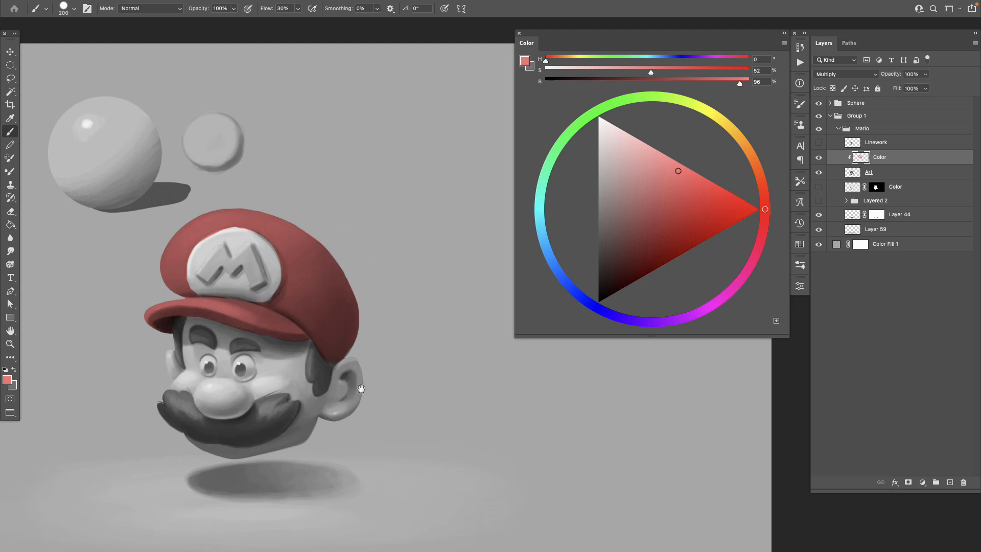
Pick a pale peach skin tone (H 10, S 29, B 100) and paint the face, nose and ears, leaving the eyes, hair and mustache uncolored
{"action": "left_click_drag", "start_coordinate": [361, 388], "coordinate": [353, 377]}
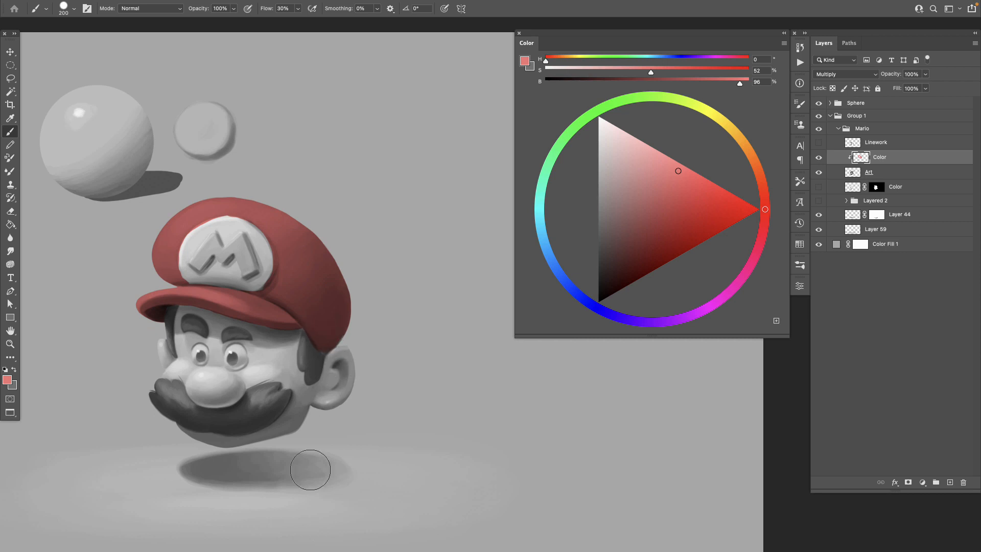
{"action": "left_click_drag", "start_coordinate": [764, 220], "coordinate": [764, 223]}
{"action": "left_click", "coordinate": [661, 157]}
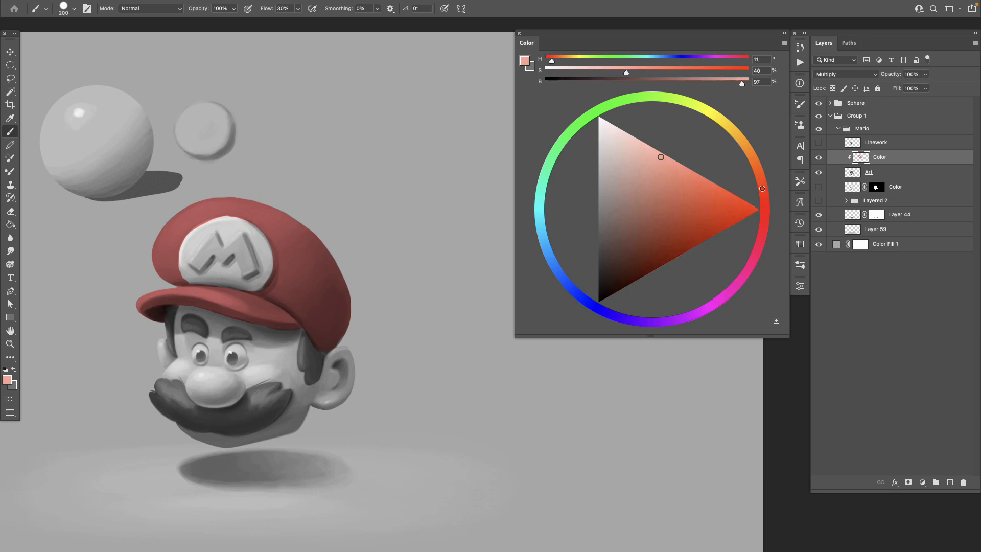
{"action": "left_click_drag", "start_coordinate": [668, 163], "coordinate": [657, 153]}
{"action": "mouse_move", "coordinate": [230, 378]}
{"action": "left_mouse_down"}
{"action": "mouse_move", "coordinate": [220, 391]}
{"action": "mouse_move", "coordinate": [227, 380]}
{"action": "left_mouse_up"}
{"action": "left_click_drag", "start_coordinate": [657, 153], "coordinate": [644, 143]}
{"action": "key", "text": "super+z"}
{"action": "mouse_move", "coordinate": [220, 377]}
{"action": "left_mouse_down"}
{"action": "mouse_move", "coordinate": [196, 388]}
{"action": "mouse_move", "coordinate": [217, 397]}
{"action": "mouse_move", "coordinate": [226, 383]}
{"action": "mouse_move", "coordinate": [199, 391]}
{"action": "mouse_move", "coordinate": [206, 396]}
{"action": "mouse_move", "coordinate": [233, 389]}
{"action": "mouse_move", "coordinate": [211, 374]}
{"action": "mouse_move", "coordinate": [195, 386]}
{"action": "mouse_move", "coordinate": [168, 372]}
{"action": "mouse_move", "coordinate": [187, 368]}
{"action": "mouse_move", "coordinate": [166, 366]}
{"action": "mouse_move", "coordinate": [161, 351]}
{"action": "mouse_move", "coordinate": [180, 372]}
{"action": "mouse_move", "coordinate": [184, 312]}
{"action": "mouse_move", "coordinate": [299, 334]}
{"action": "mouse_move", "coordinate": [292, 369]}
{"action": "mouse_move", "coordinate": [248, 344]}
{"action": "mouse_move", "coordinate": [215, 349]}
{"action": "mouse_move", "coordinate": [211, 326]}
{"action": "mouse_move", "coordinate": [217, 345]}
{"action": "mouse_move", "coordinate": [207, 334]}
{"action": "mouse_move", "coordinate": [189, 343]}
{"action": "mouse_move", "coordinate": [215, 371]}
{"action": "mouse_move", "coordinate": [185, 367]}
{"action": "mouse_move", "coordinate": [186, 358]}
{"action": "mouse_move", "coordinate": [209, 373]}
{"action": "mouse_move", "coordinate": [213, 363]}
{"action": "mouse_move", "coordinate": [222, 376]}
{"action": "mouse_move", "coordinate": [217, 360]}
{"action": "mouse_move", "coordinate": [241, 372]}
{"action": "mouse_move", "coordinate": [263, 349]}
{"action": "mouse_move", "coordinate": [265, 369]}
{"action": "mouse_move", "coordinate": [230, 395]}
{"action": "mouse_move", "coordinate": [283, 367]}
{"action": "mouse_move", "coordinate": [301, 402]}
{"action": "mouse_move", "coordinate": [328, 382]}
{"action": "mouse_move", "coordinate": [334, 353]}
{"action": "mouse_move", "coordinate": [347, 367]}
{"action": "mouse_move", "coordinate": [318, 415]}
{"action": "mouse_move", "coordinate": [274, 435]}
{"action": "mouse_move", "coordinate": [177, 433]}
{"action": "mouse_move", "coordinate": [218, 453]}
{"action": "left_mouse_up"}
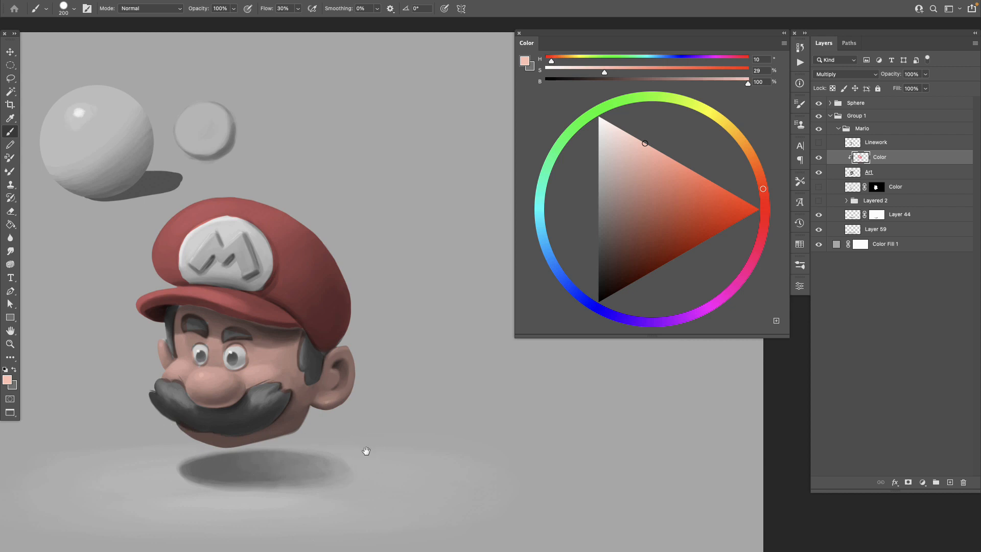
Compare the colored head with its grayscale values by repeatedly toggling the visibility of the Color layer
{"action": "left_click_drag", "start_coordinate": [344, 458], "coordinate": [320, 467]}
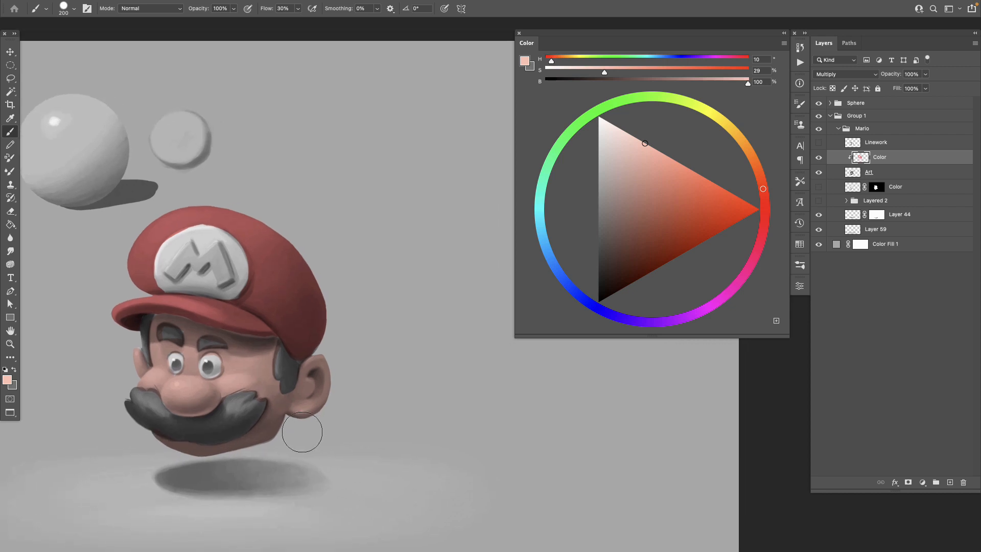
{"action": "left_click_drag", "start_coordinate": [274, 429], "coordinate": [288, 421]}
{"action": "scroll", "coordinate": [296, 439], "scroll_direction": "up", "scroll_amount": 3}
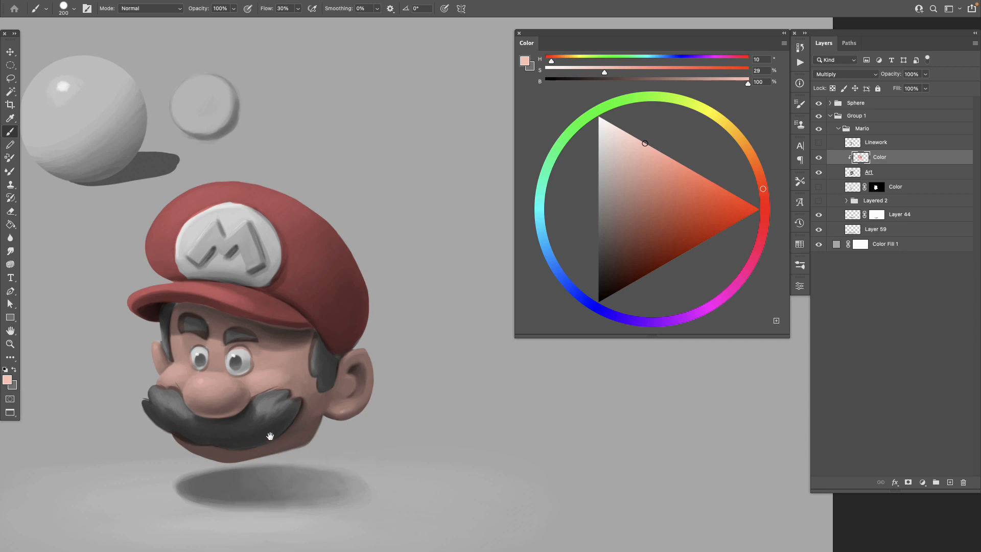
{"action": "scroll", "coordinate": [267, 434], "scroll_direction": "up", "scroll_amount": 1}
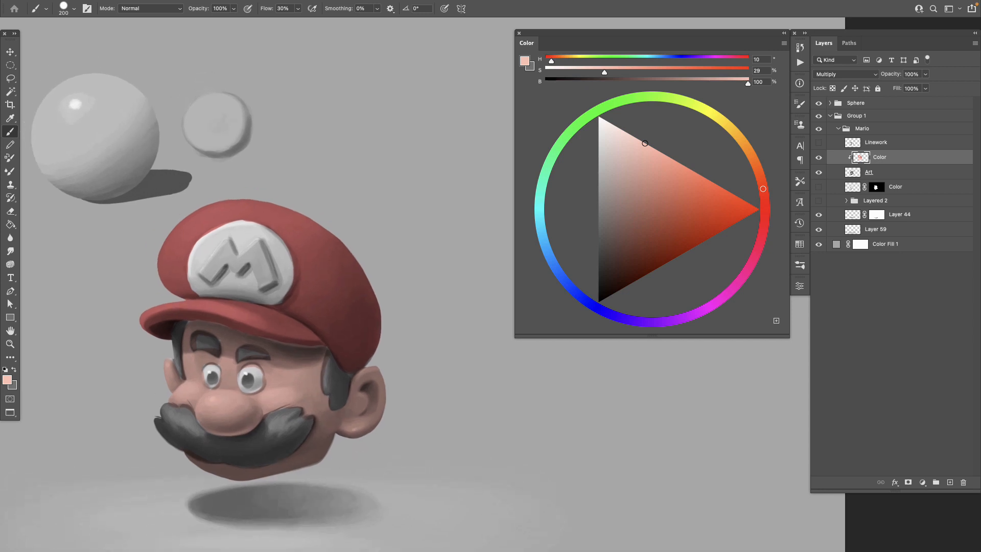
{"action": "left_click", "coordinate": [819, 158]}
{"action": "left_click", "coordinate": [819, 158]}
{"action": "left_click", "coordinate": [819, 159]}
{"action": "left_click", "coordinate": [819, 159]}
{"action": "left_click", "coordinate": [820, 159]}
{"action": "left_click", "coordinate": [819, 158]}
{"action": "left_click", "coordinate": [819, 159]}
{"action": "left_click", "coordinate": [819, 159]}
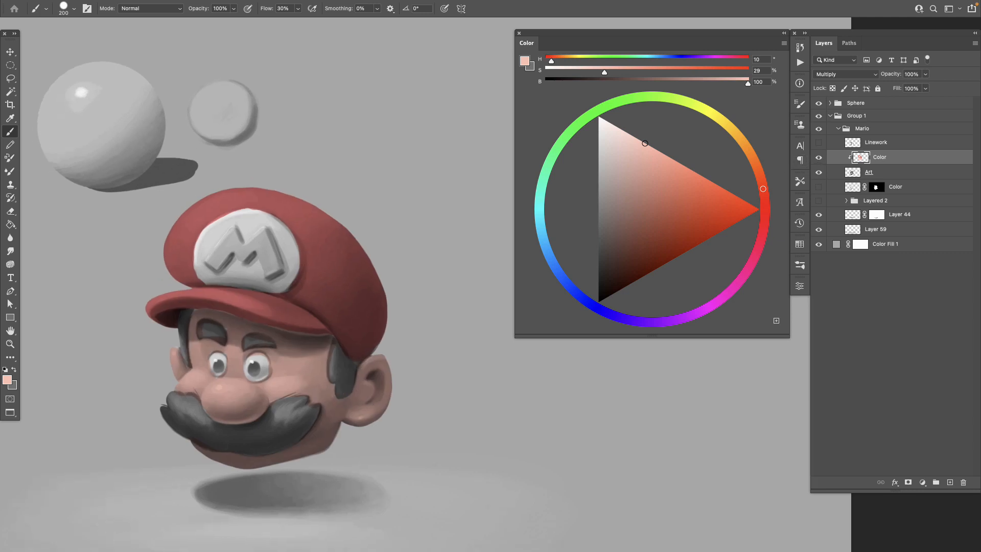
Hide the Color layer and add a new empty layer above the Linework layer
{"action": "left_click", "coordinate": [819, 159]}
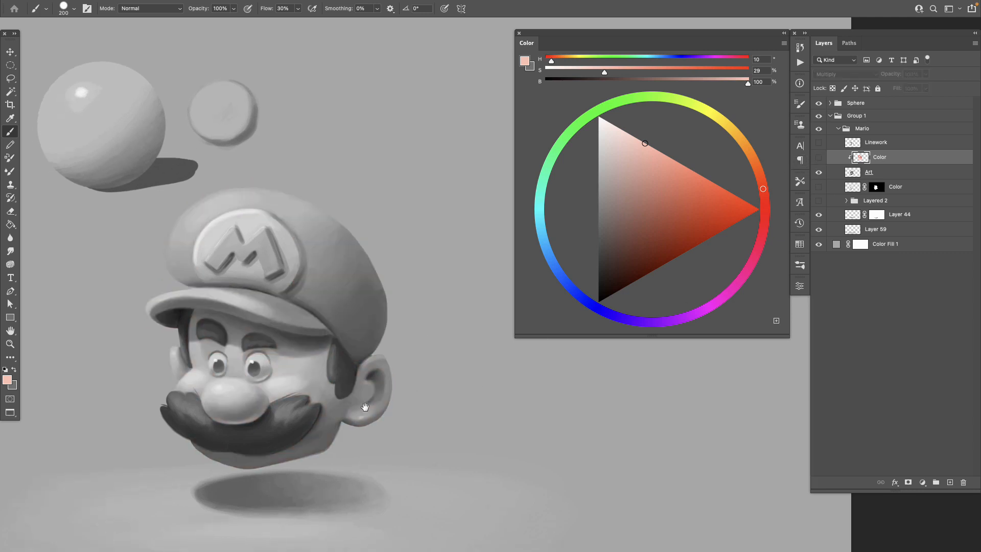
{"action": "key", "text": "z"}
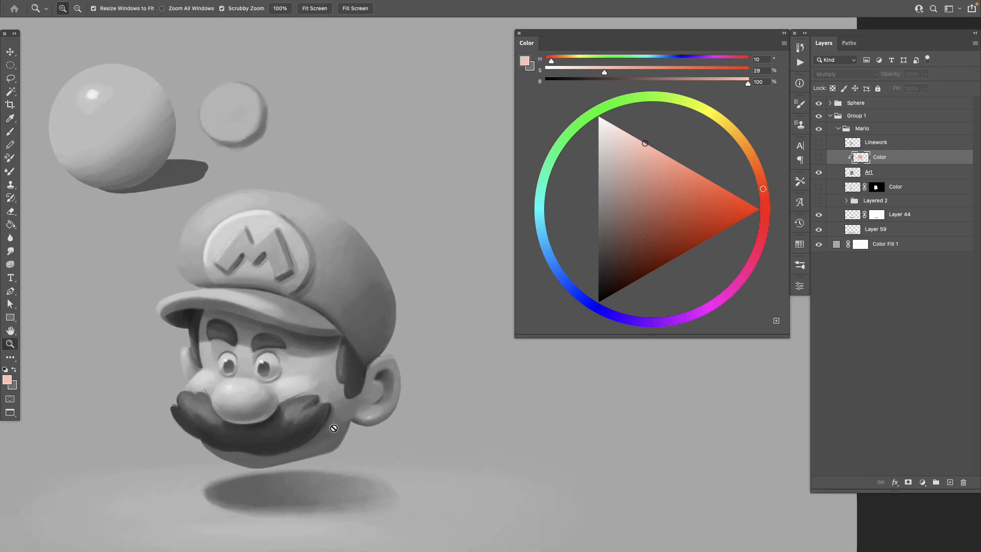
{"action": "key", "text": "b"}
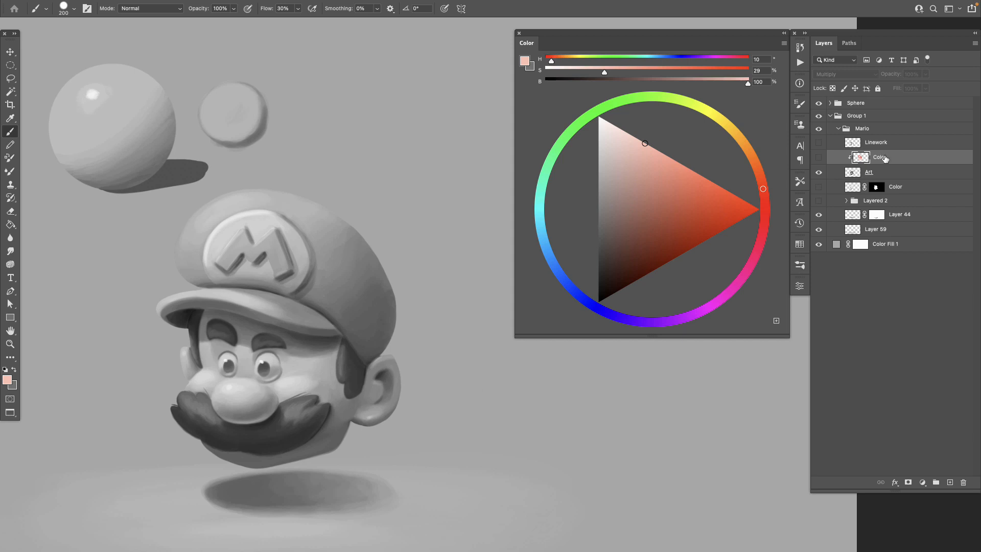
{"action": "left_click", "coordinate": [875, 173]}
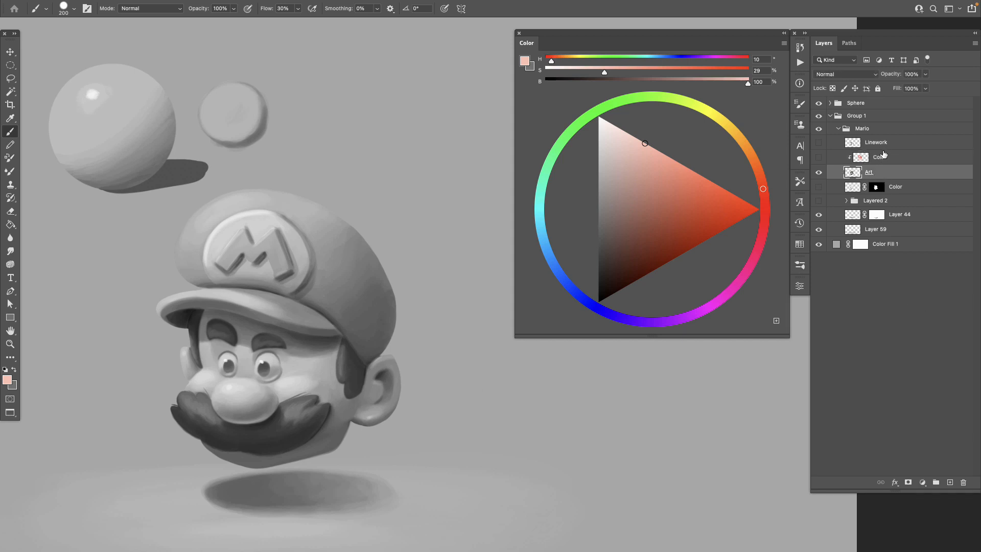
{"action": "left_click", "coordinate": [882, 146]}
{"action": "left_click", "coordinate": [949, 483]}
{"action": "scroll", "coordinate": [295, 376], "scroll_direction": "down", "scroll_amount": 1}
{"action": "scroll", "coordinate": [295, 376], "scroll_direction": "right", "scroll_amount": 1}
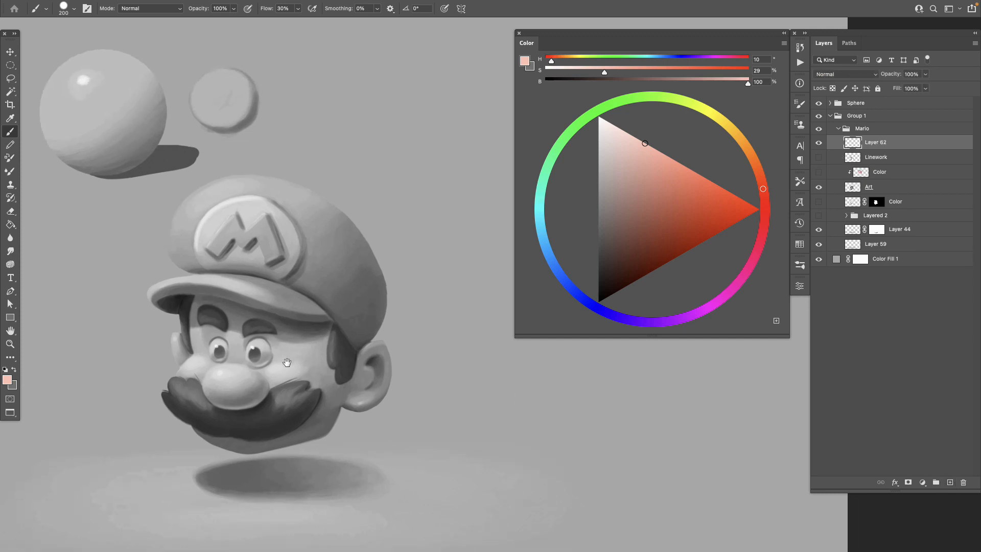
Outline the sideburn beside the near ear with a 40 px brush in pink (H 342, S 71, B 100)
{"action": "key", "text": "l"}
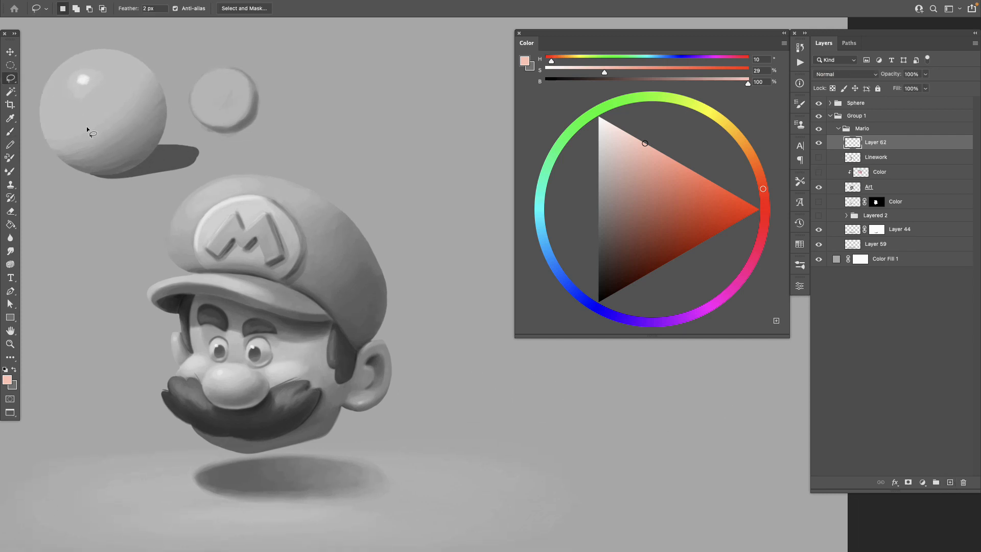
{"action": "key", "text": "b"}
{"action": "left_click", "coordinate": [763, 241]}
{"action": "left_click", "coordinate": [713, 182]}
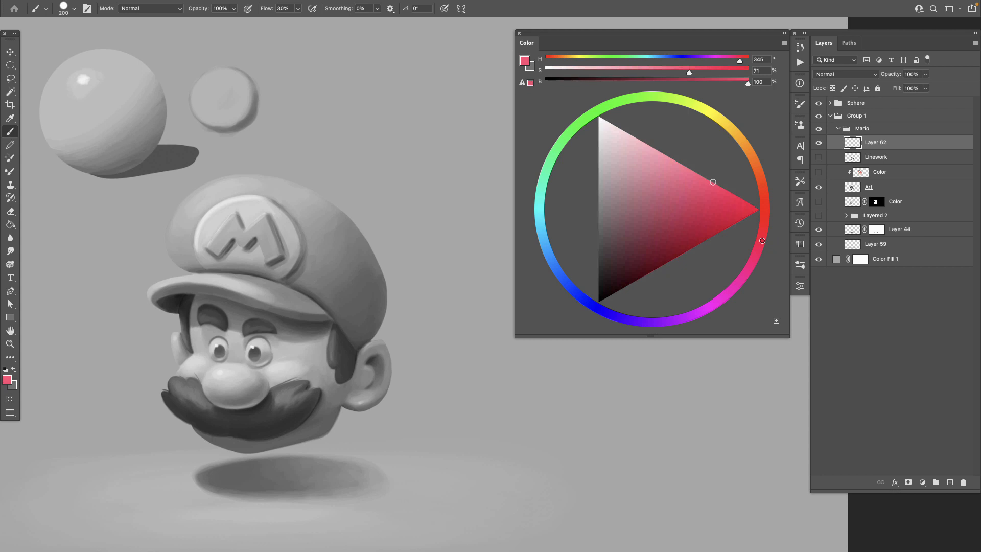
{"action": "key", "text": "bracketleft"}
{"action": "key", "text": "bracketleft"}
{"action": "key", "text": "bracketleft"}
{"action": "key", "text": "bracketleft"}
{"action": "key", "text": "bracketleft"}
{"action": "key", "text": "bracketleft"}
{"action": "key", "text": "bracketleft"}
{"action": "key", "text": "bracketleft"}
{"action": "key", "text": "bracketleft"}
{"action": "mouse_move", "coordinate": [330, 331]}
{"action": "left_mouse_down"}
{"action": "mouse_move", "coordinate": [324, 360]}
{"action": "mouse_move", "coordinate": [337, 385]}
{"action": "mouse_move", "coordinate": [358, 351]}
{"action": "mouse_move", "coordinate": [335, 321]}
{"action": "left_mouse_up"}
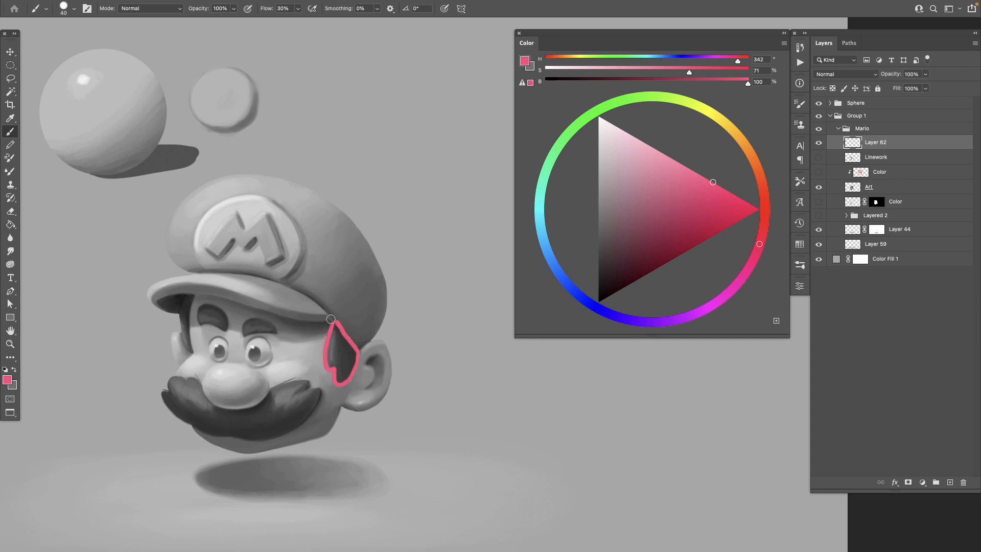
Switch to a light blue (H 188, S 65, B 83) and trace the back edge of the cap down to the sideburn
{"action": "key", "text": "x"}
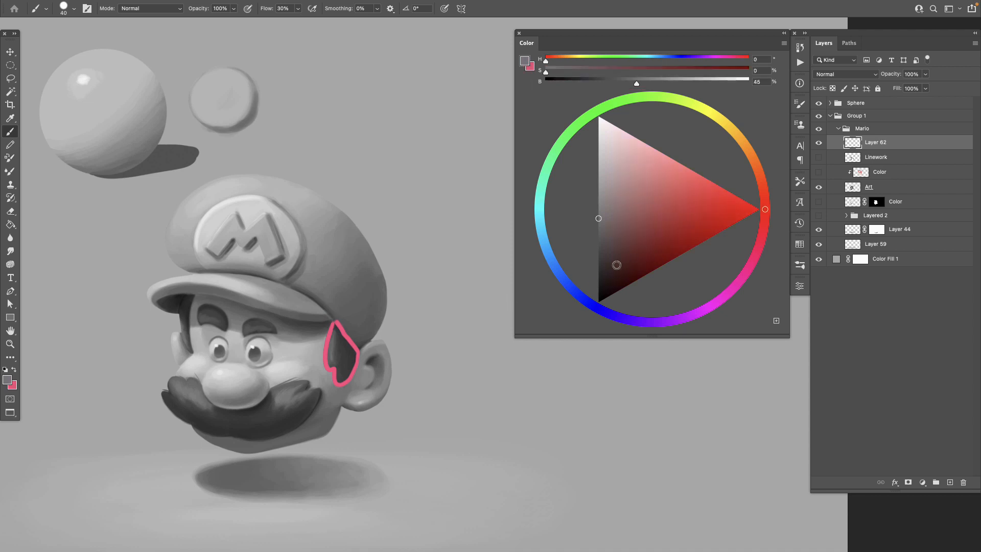
{"action": "left_click_drag", "start_coordinate": [649, 185], "coordinate": [688, 171]}
{"action": "left_click_drag", "start_coordinate": [547, 240], "coordinate": [541, 224]}
{"action": "left_click_drag", "start_coordinate": [688, 177], "coordinate": [684, 197]}
{"action": "mouse_move", "coordinate": [328, 311]}
{"action": "left_mouse_down"}
{"action": "mouse_move", "coordinate": [355, 348]}
{"action": "mouse_move", "coordinate": [385, 307]}
{"action": "mouse_move", "coordinate": [370, 236]}
{"action": "left_mouse_up"}
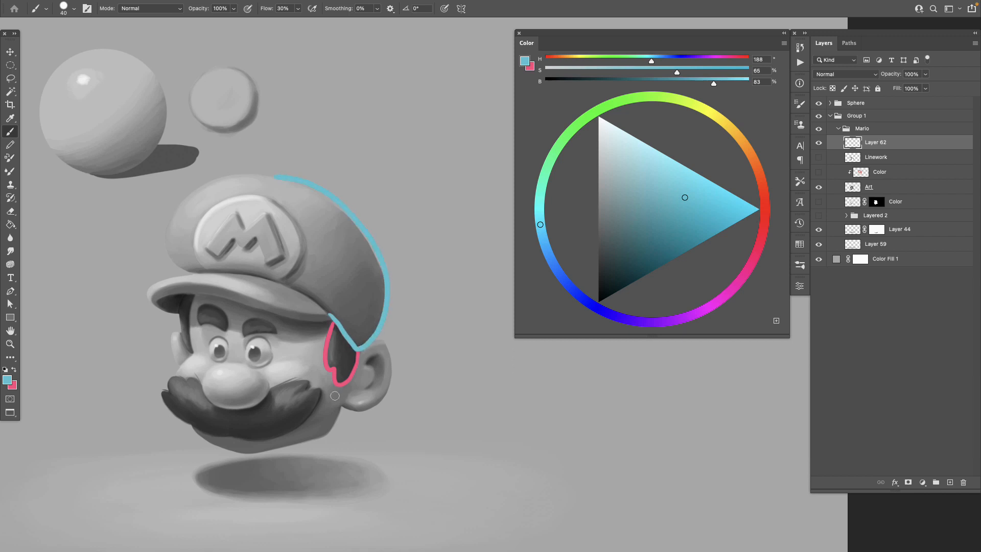
Switch back to pink and outline the mustache and both eyebrows
{"action": "key", "text": "x"}
{"action": "mouse_move", "coordinate": [270, 388]}
{"action": "left_mouse_down"}
{"action": "mouse_move", "coordinate": [310, 381]}
{"action": "mouse_move", "coordinate": [307, 391]}
{"action": "mouse_move", "coordinate": [320, 393]}
{"action": "mouse_move", "coordinate": [295, 424]}
{"action": "mouse_move", "coordinate": [246, 438]}
{"action": "mouse_move", "coordinate": [206, 436]}
{"action": "mouse_move", "coordinate": [162, 395]}
{"action": "mouse_move", "coordinate": [177, 377]}
{"action": "mouse_move", "coordinate": [202, 382]}
{"action": "left_mouse_up"}
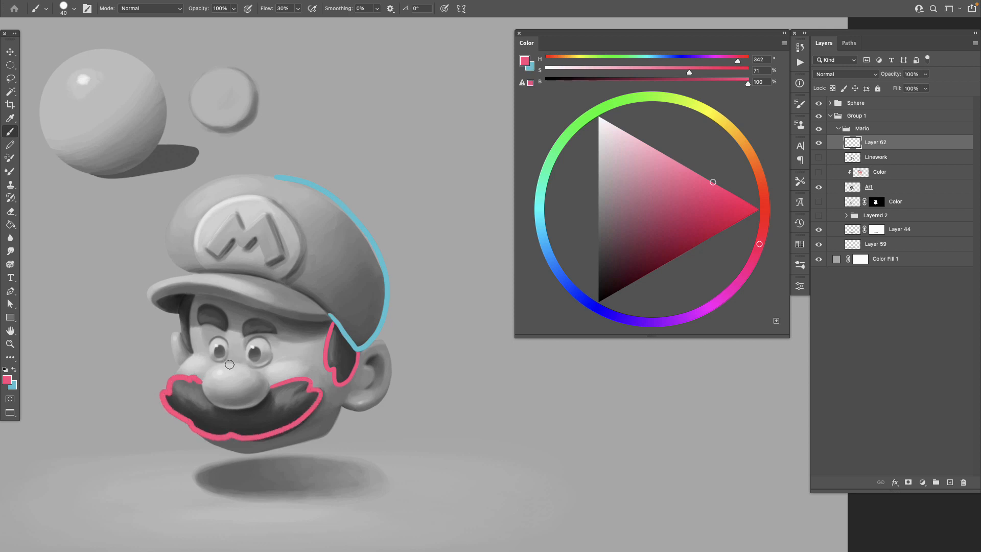
{"action": "mouse_move", "coordinate": [211, 323]}
{"action": "left_mouse_down"}
{"action": "mouse_move", "coordinate": [219, 307]}
{"action": "mouse_move", "coordinate": [199, 323]}
{"action": "mouse_move", "coordinate": [267, 318]}
{"action": "mouse_move", "coordinate": [243, 333]}
{"action": "mouse_move", "coordinate": [196, 293]}
{"action": "mouse_move", "coordinate": [179, 309]}
{"action": "mouse_move", "coordinate": [191, 355]}
{"action": "left_mouse_up"}
{"action": "key", "text": "super+z"}
{"action": "mouse_move", "coordinate": [167, 310]}
{"action": "left_mouse_down"}
{"action": "mouse_move", "coordinate": [177, 296]}
{"action": "mouse_move", "coordinate": [194, 294]}
{"action": "mouse_move", "coordinate": [188, 329]}
{"action": "left_mouse_up"}
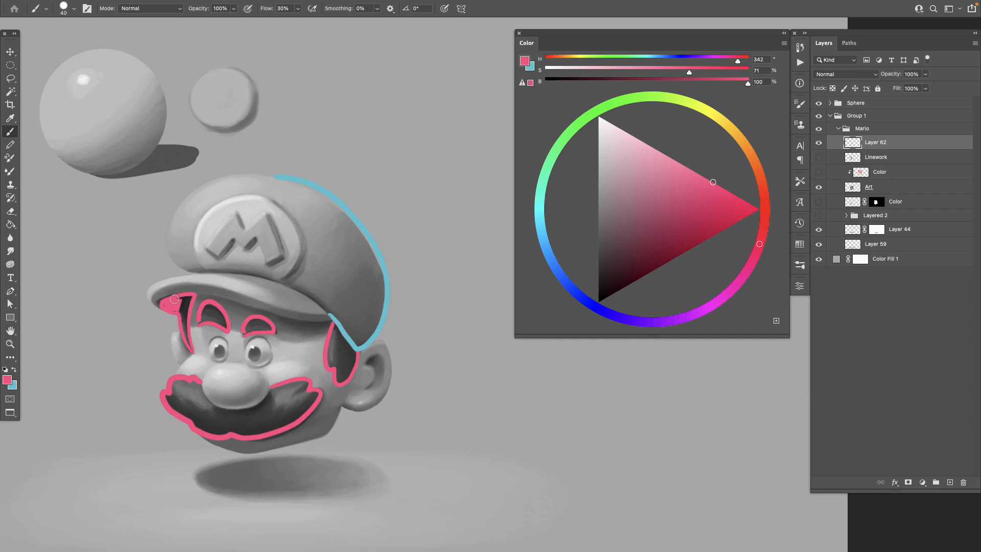
{"action": "key", "text": "ctrl+z"}
{"action": "key", "text": "ctrl+z"}
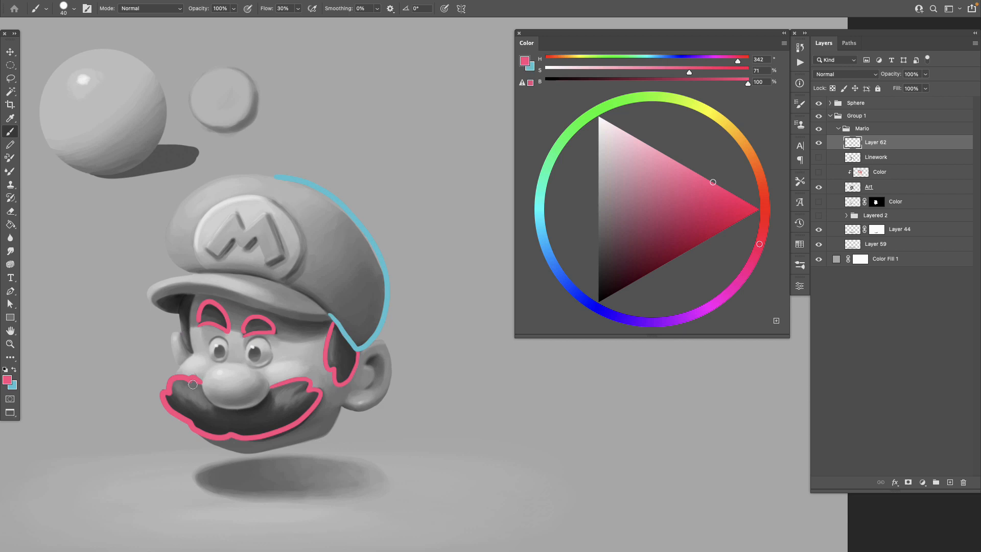
Select the Art layer, sample the light blue of the cap outline, and trace the rest of the cap and its brim
{"action": "left_click", "coordinate": [868, 187]}
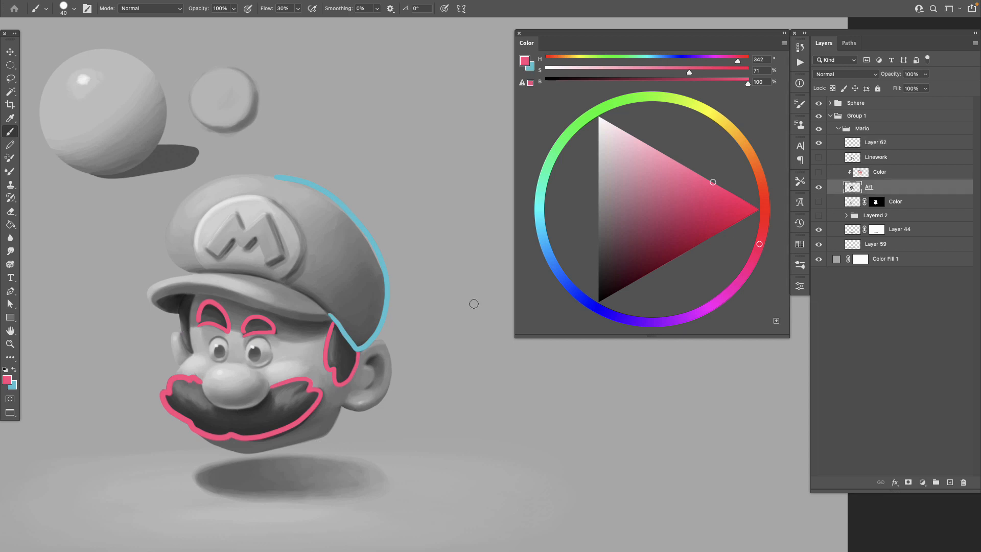
{"action": "left_click", "coordinate": [197, 389], "text": "alt"}
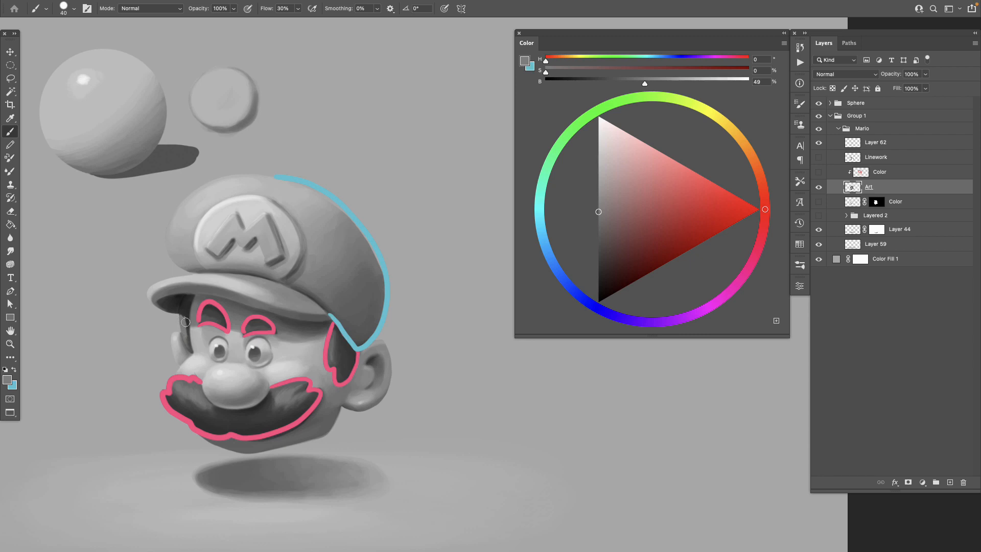
{"action": "mouse_move", "coordinate": [358, 444]}
{"action": "left_mouse_down"}
{"action": "mouse_move", "coordinate": [338, 442]}
{"action": "mouse_move", "coordinate": [334, 418]}
{"action": "left_mouse_up"}
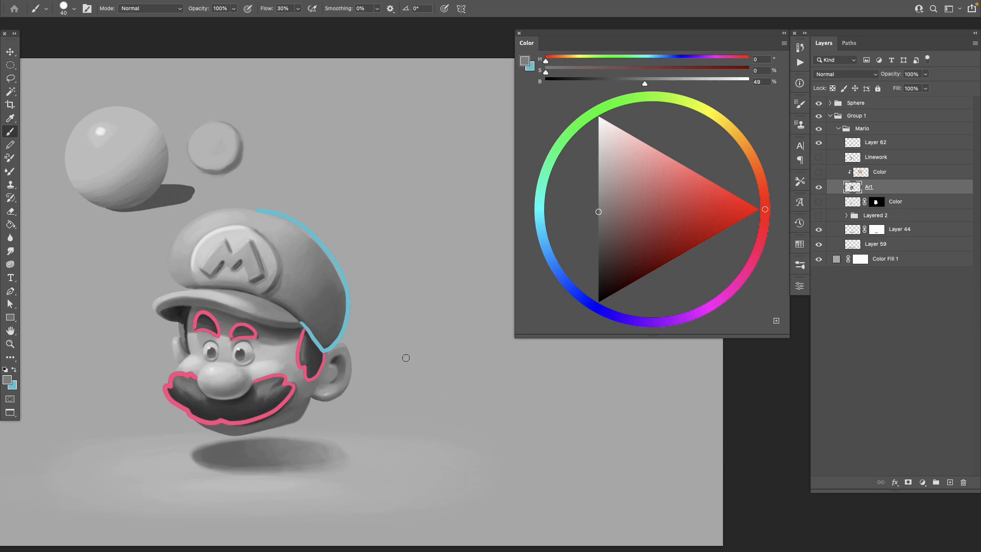
{"action": "left_click", "coordinate": [302, 314], "text": "alt"}
{"action": "mouse_move", "coordinate": [298, 327]}
{"action": "left_mouse_down"}
{"action": "mouse_move", "coordinate": [194, 309]}
{"action": "mouse_move", "coordinate": [166, 317]}
{"action": "mouse_move", "coordinate": [187, 293]}
{"action": "mouse_move", "coordinate": [179, 230]}
{"action": "left_mouse_up"}
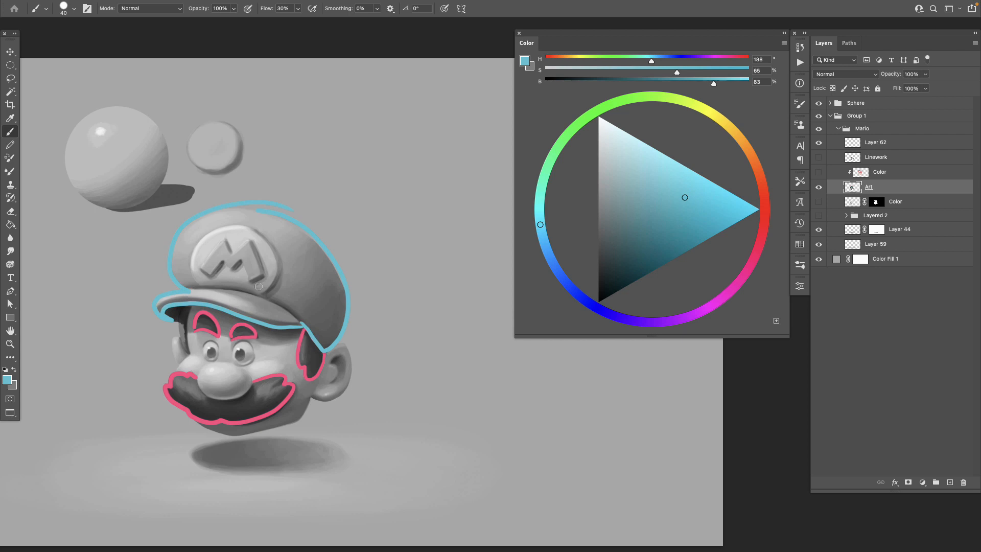
Pick a light green (H 143, S 55, B 85), circle the M badge, and draw an arrow from it toward the back of the cap
{"action": "left_click_drag", "start_coordinate": [542, 180], "coordinate": [562, 141]}
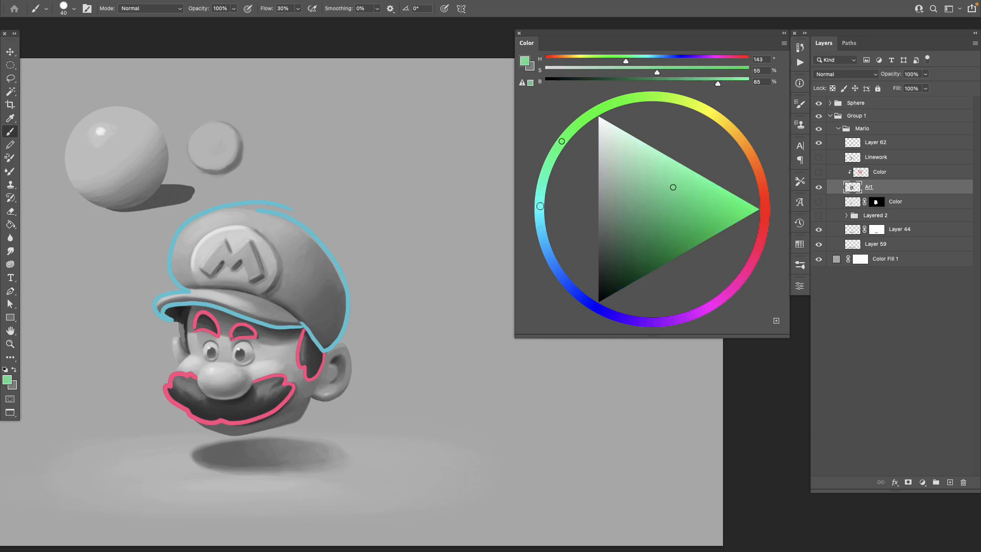
{"action": "mouse_move", "coordinate": [199, 284]}
{"action": "left_mouse_down"}
{"action": "mouse_move", "coordinate": [198, 245]}
{"action": "mouse_move", "coordinate": [225, 226]}
{"action": "mouse_move", "coordinate": [263, 226]}
{"action": "mouse_move", "coordinate": [280, 244]}
{"action": "mouse_move", "coordinate": [272, 287]}
{"action": "mouse_move", "coordinate": [275, 253]}
{"action": "mouse_move", "coordinate": [215, 234]}
{"action": "left_mouse_up"}
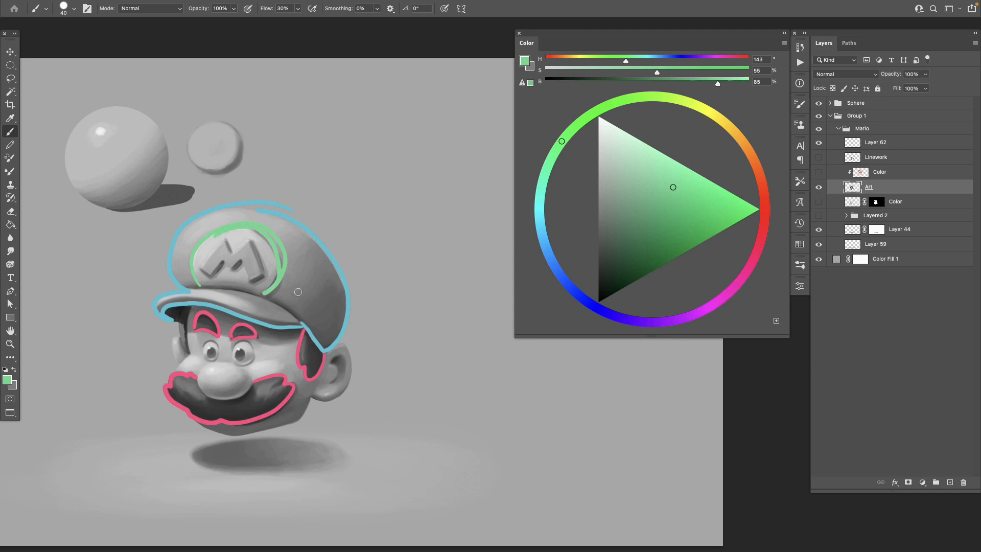
{"action": "mouse_move", "coordinate": [289, 279]}
{"action": "left_mouse_down"}
{"action": "mouse_move", "coordinate": [327, 268]}
{"action": "mouse_move", "coordinate": [322, 282]}
{"action": "left_mouse_up"}
{"action": "left_click_drag", "start_coordinate": [316, 454], "coordinate": [334, 455]}
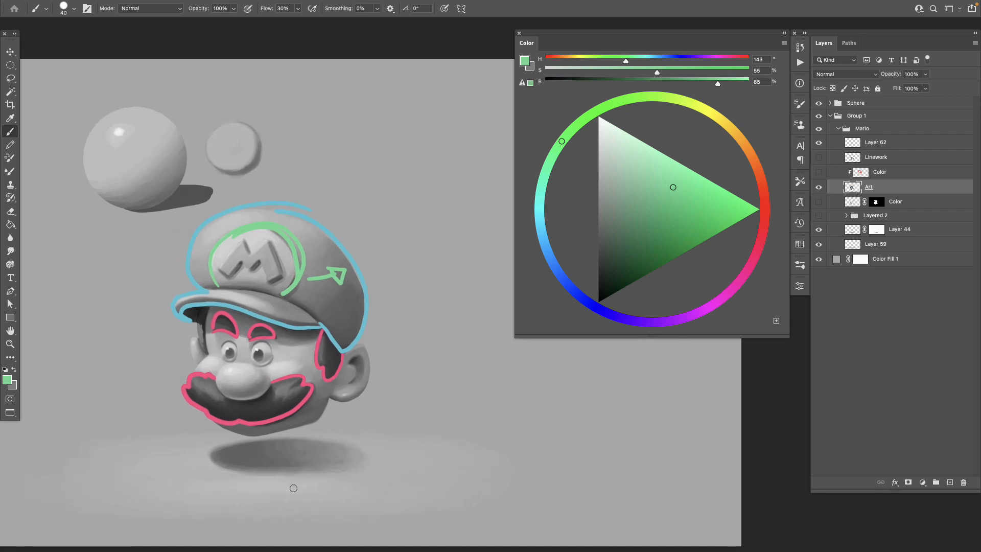
Pick an orange (H 16, S 68, B 94) and circle the eye on the far side of the nose
{"action": "left_click", "coordinate": [284, 356], "text": "alt"}
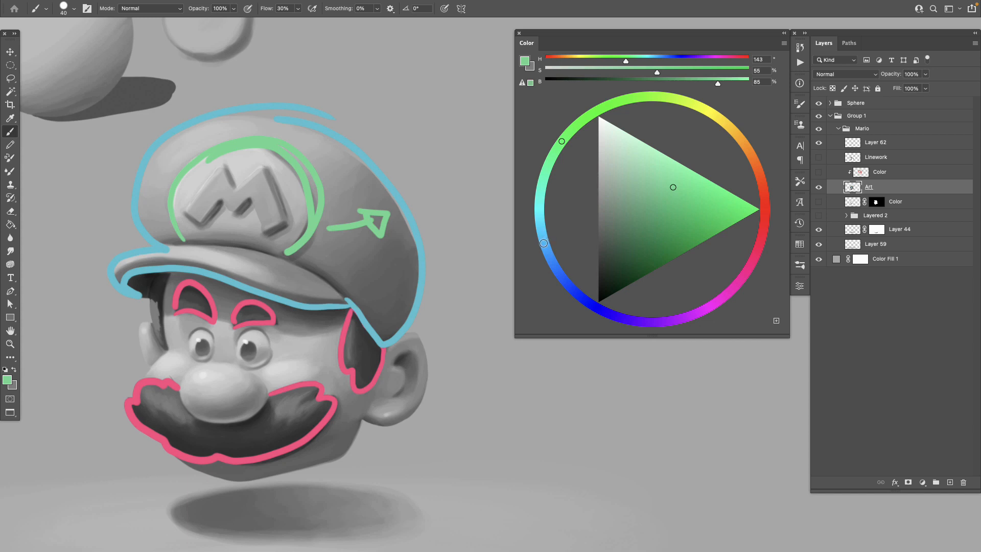
{"action": "left_click_drag", "start_coordinate": [754, 161], "coordinate": [761, 179]}
{"action": "left_click", "coordinate": [700, 186]}
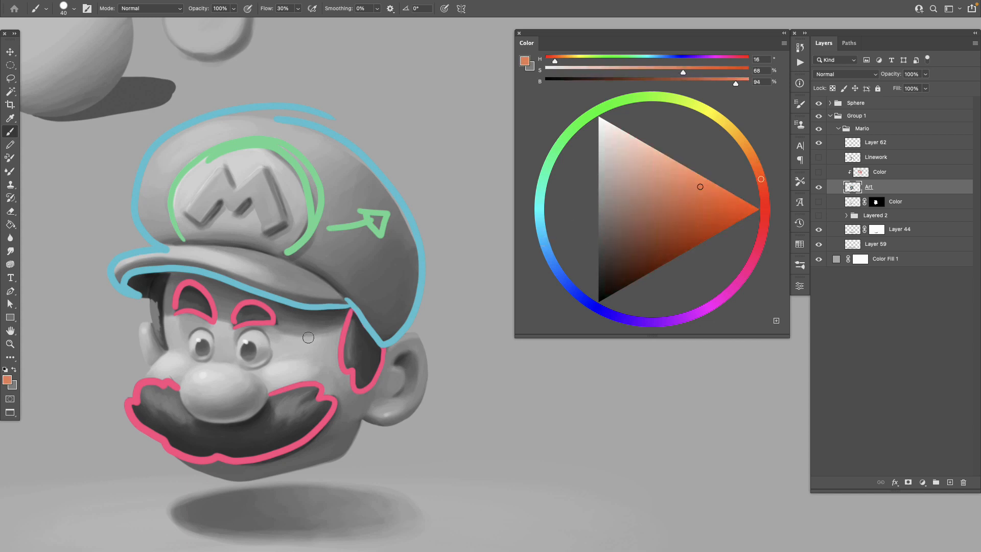
{"action": "mouse_move", "coordinate": [246, 331]}
{"action": "left_mouse_down"}
{"action": "mouse_move", "coordinate": [248, 368]}
{"action": "mouse_move", "coordinate": [267, 363]}
{"action": "mouse_move", "coordinate": [272, 343]}
{"action": "mouse_move", "coordinate": [262, 328]}
{"action": "mouse_move", "coordinate": [186, 338]}
{"action": "mouse_move", "coordinate": [214, 351]}
{"action": "left_mouse_up"}
{"action": "key", "text": "ctrl+z"}
Sample the gray values around the eye nearer the ear to compare its white with the surrounding skin
{"action": "left_click", "coordinate": [258, 333], "text": "alt"}
{"action": "left_click", "coordinate": [281, 350], "text": "alt"}
{"action": "left_click", "coordinate": [250, 337], "text": "alt"}
{"action": "left_click", "coordinate": [266, 344], "text": "alt"}
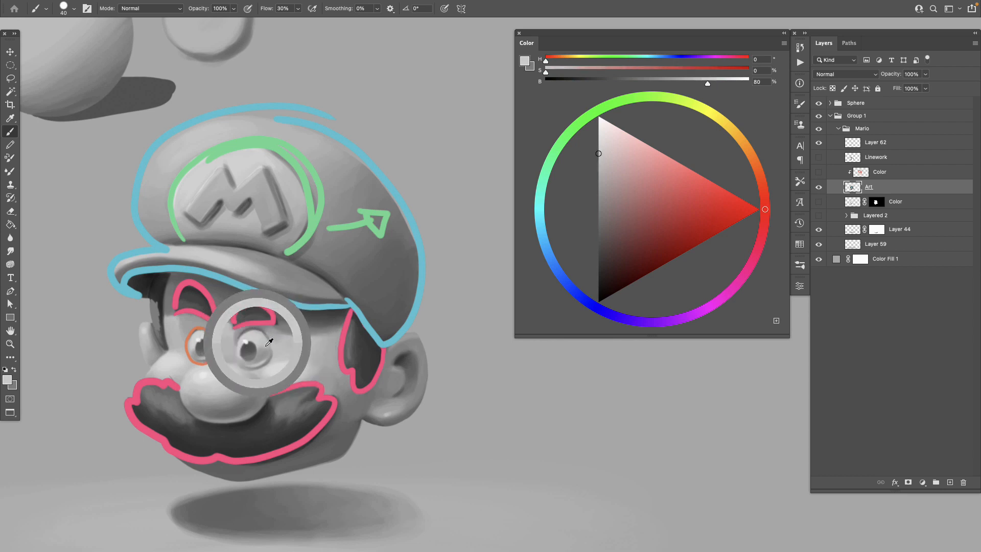
{"action": "left_click", "coordinate": [279, 338], "text": "alt"}
{"action": "key", "text": "z"}
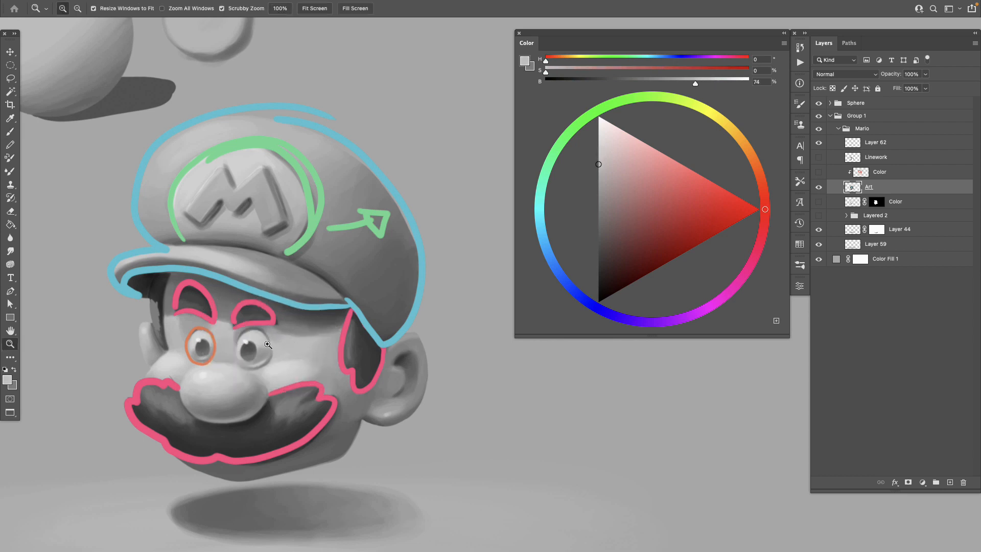
{"action": "left_click", "coordinate": [267, 377], "text": "alt"}
{"action": "key", "text": "b"}
{"action": "left_click_drag", "start_coordinate": [339, 420], "coordinate": [301, 411]}
{"action": "key", "text": "z"}
{"action": "mouse_move", "coordinate": [285, 367]}
{"action": "left_mouse_down"}
{"action": "mouse_move", "coordinate": [271, 363]}
{"action": "mouse_move", "coordinate": [297, 350]}
{"action": "left_mouse_up"}
{"action": "key", "text": "b"}
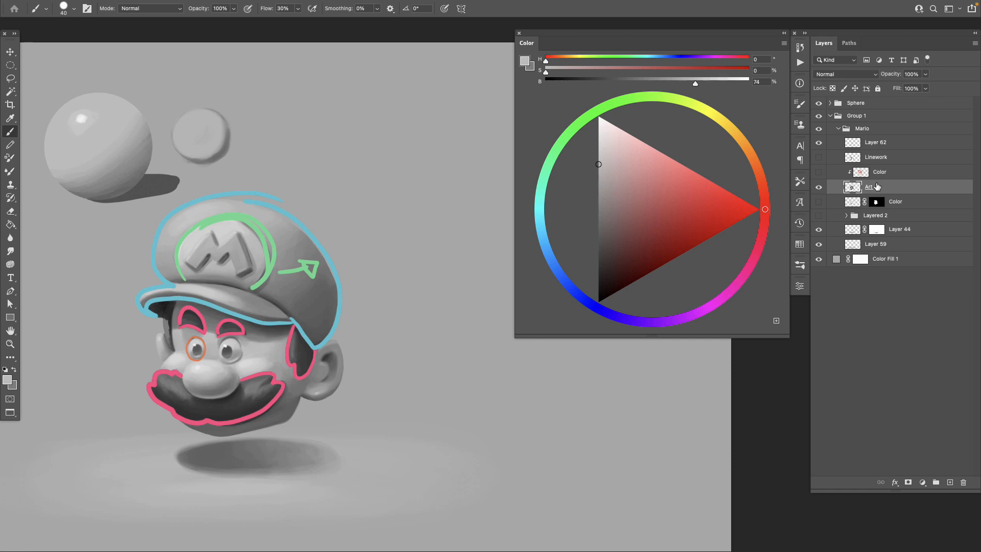
Toggle the visibility of Layer 62 and the Art layer to check which layer holds each outline
{"action": "left_click", "coordinate": [819, 143]}
{"action": "left_click", "coordinate": [819, 143]}
{"action": "left_click", "coordinate": [819, 188]}
{"action": "left_click", "coordinate": [819, 189]}
{"action": "left_click", "coordinate": [818, 187]}
{"action": "left_click", "coordinate": [819, 188]}
{"action": "left_click", "coordinate": [819, 188]}
{"action": "left_click", "coordinate": [819, 188]}
{"action": "left_click", "coordinate": [819, 188]}
{"action": "left_click", "coordinate": [819, 187]}
{"action": "key", "text": "ctrl+comma"}
{"action": "key", "text": "ctrl+comma"}
{"action": "key", "text": "ctrl+comma"}
{"action": "key", "text": "ctrl+comma"}
{"action": "key", "text": "ctrl+comma"}
{"action": "key", "text": "ctrl+comma"}
Undo the outline strokes painted on the Art layer: the eye circle, badge circle, arrow, and front cap and brim lines
{"action": "key", "text": "ctrl+z"}
{"action": "key", "text": "ctrl+z"}
{"action": "key", "text": "ctrl+z"}
{"action": "key", "text": "ctrl+z"}
{"action": "key", "text": "ctrl+z"}
{"action": "key", "text": "ctrl+z"}
{"action": "key", "text": "ctrl+z"}
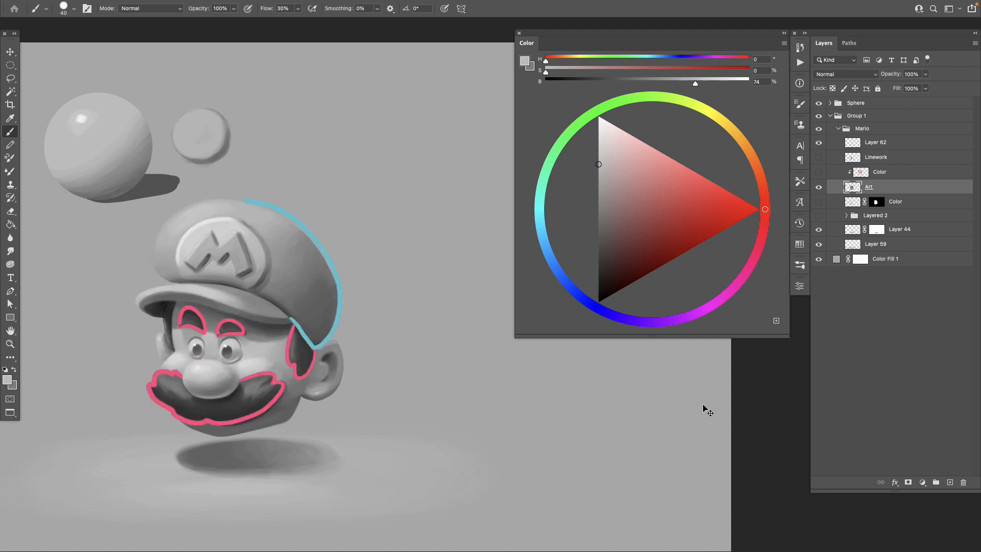
Check the Art layer and Layer 62 by toggling them, then select Layer 62 and hide its outlines
{"action": "left_click", "coordinate": [818, 188]}
{"action": "left_click", "coordinate": [818, 187]}
{"action": "left_click", "coordinate": [818, 143]}
{"action": "left_click", "coordinate": [819, 142]}
{"action": "left_click", "coordinate": [875, 143]}
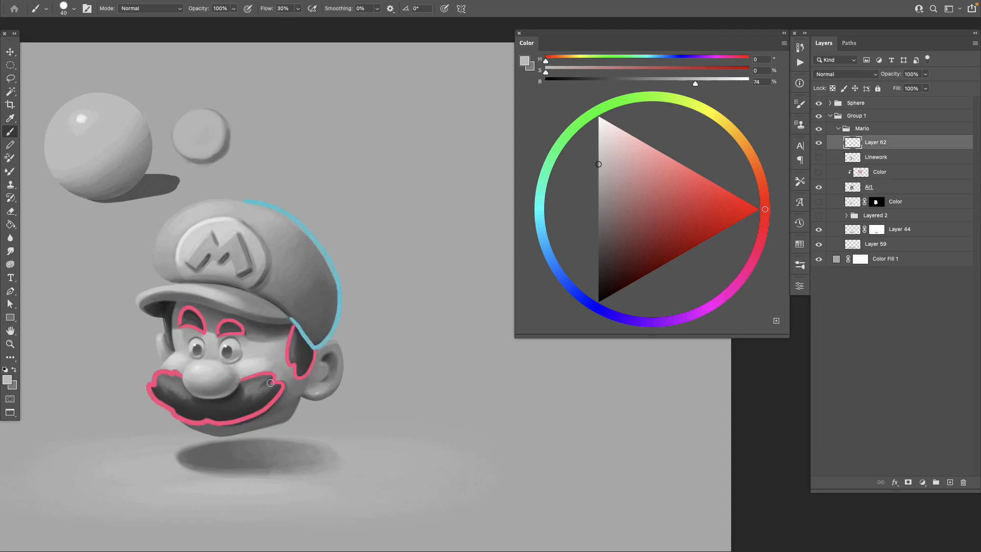
{"action": "left_click", "coordinate": [819, 143]}
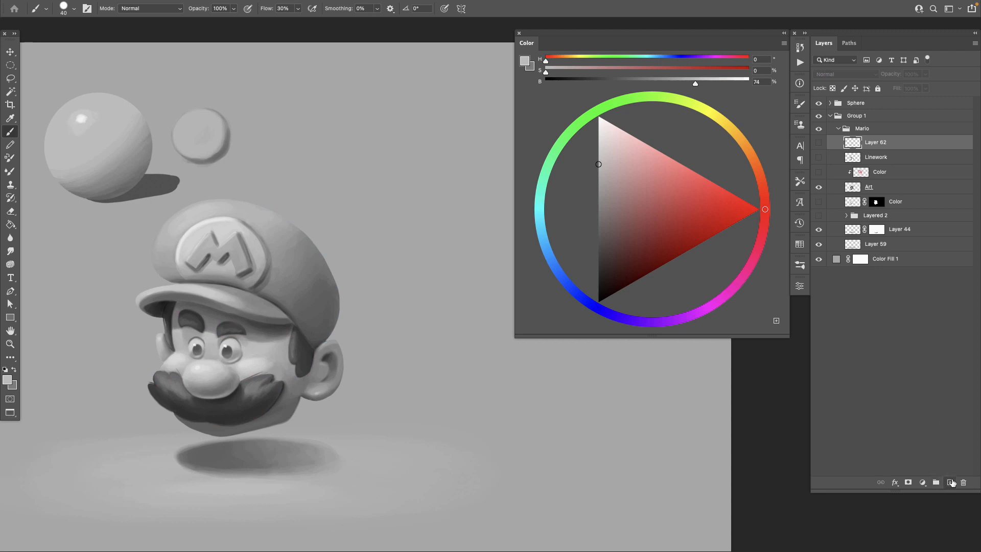
Add a new layer, draw a light blue arrow beside the cap for the light direction, and set the color to H 195, S 79, B 98
{"action": "left_click", "coordinate": [950, 483]}
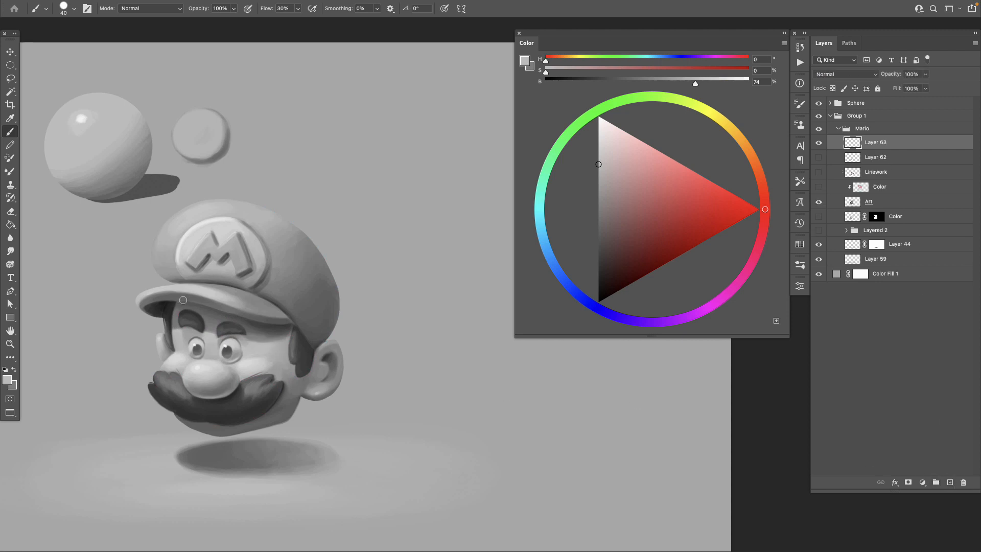
{"action": "left_click", "coordinate": [544, 231]}
{"action": "left_click", "coordinate": [620, 155]}
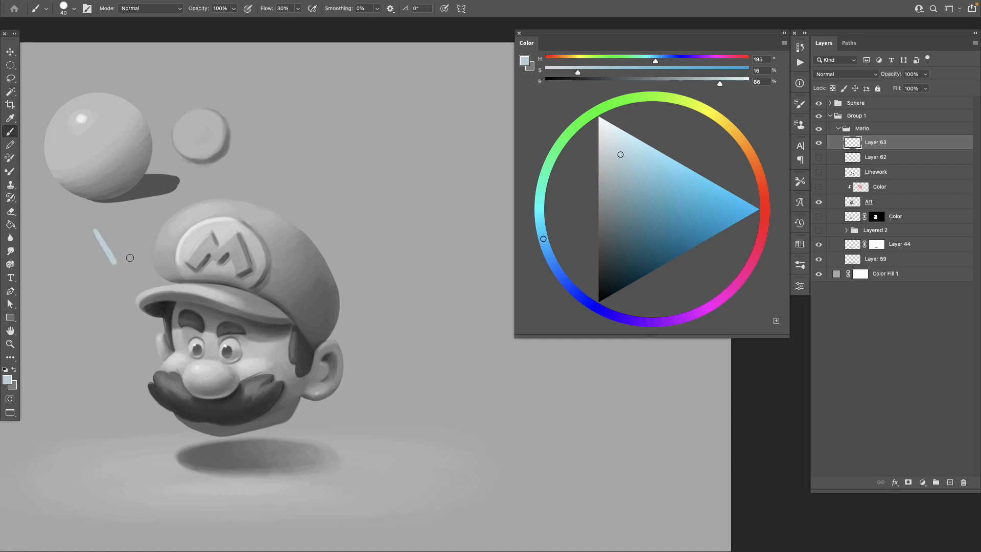
{"action": "left_click", "coordinate": [704, 181]}
{"action": "mouse_move", "coordinate": [108, 226]}
{"action": "left_mouse_down"}
{"action": "mouse_move", "coordinate": [126, 256]}
{"action": "mouse_move", "coordinate": [134, 239]}
{"action": "left_mouse_up"}
{"action": "left_click_drag", "start_coordinate": [705, 183], "coordinate": [723, 191]}
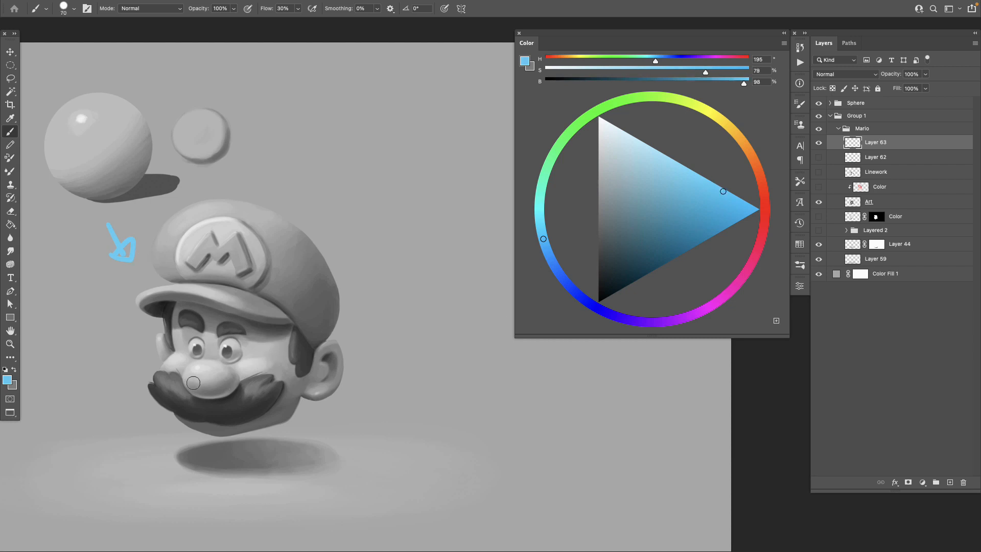
Mark the shadow areas under the nose, on the mustache, sideburn, ear, jaw and cap in light blue, then hide Layer 63
{"action": "mouse_move", "coordinate": [187, 382]}
{"action": "left_mouse_down"}
{"action": "mouse_move", "coordinate": [217, 384]}
{"action": "mouse_move", "coordinate": [226, 366]}
{"action": "mouse_move", "coordinate": [238, 375]}
{"action": "mouse_move", "coordinate": [235, 391]}
{"action": "mouse_move", "coordinate": [189, 389]}
{"action": "mouse_move", "coordinate": [240, 374]}
{"action": "left_mouse_up"}
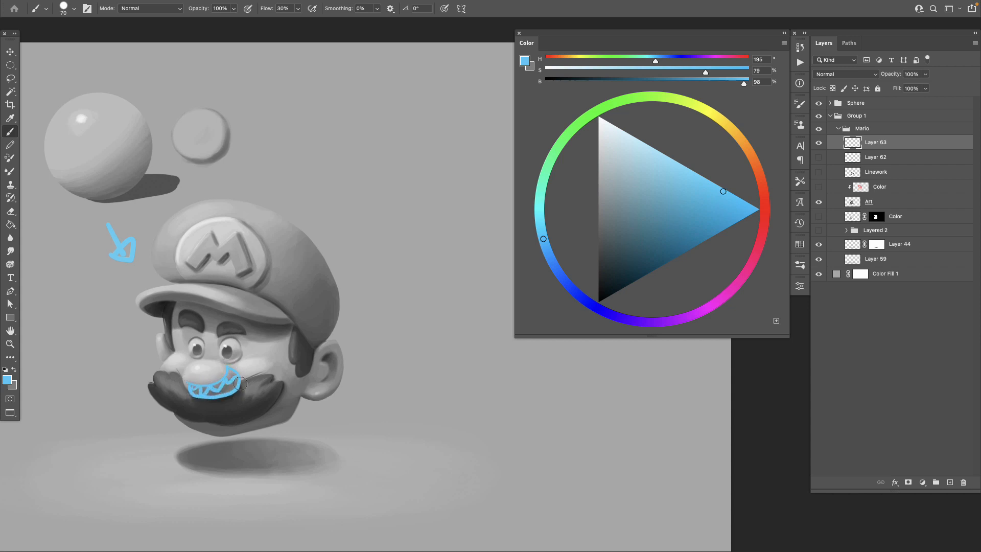
{"action": "mouse_move", "coordinate": [156, 387]}
{"action": "left_mouse_down"}
{"action": "mouse_move", "coordinate": [214, 407]}
{"action": "mouse_move", "coordinate": [271, 389]}
{"action": "mouse_move", "coordinate": [154, 390]}
{"action": "mouse_move", "coordinate": [214, 413]}
{"action": "mouse_move", "coordinate": [258, 407]}
{"action": "mouse_move", "coordinate": [284, 388]}
{"action": "left_mouse_up"}
{"action": "left_click_drag", "start_coordinate": [301, 337], "coordinate": [309, 373]}
{"action": "mouse_move", "coordinate": [275, 323]}
{"action": "left_mouse_down"}
{"action": "mouse_move", "coordinate": [276, 422]}
{"action": "mouse_move", "coordinate": [284, 341]}
{"action": "mouse_move", "coordinate": [295, 381]}
{"action": "mouse_move", "coordinate": [329, 368]}
{"action": "mouse_move", "coordinate": [327, 390]}
{"action": "mouse_move", "coordinate": [250, 424]}
{"action": "mouse_move", "coordinate": [195, 425]}
{"action": "mouse_move", "coordinate": [156, 399]}
{"action": "left_mouse_up"}
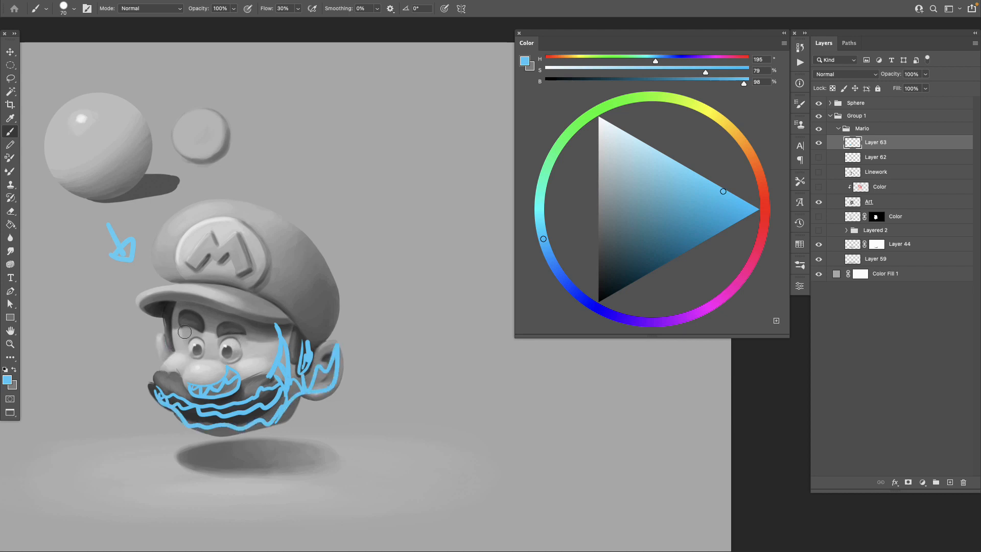
{"action": "mouse_move", "coordinate": [275, 301]}
{"action": "left_mouse_down"}
{"action": "mouse_move", "coordinate": [302, 271]}
{"action": "mouse_move", "coordinate": [300, 230]}
{"action": "mouse_move", "coordinate": [326, 265]}
{"action": "mouse_move", "coordinate": [328, 344]}
{"action": "mouse_move", "coordinate": [276, 318]}
{"action": "mouse_move", "coordinate": [276, 376]}
{"action": "mouse_move", "coordinate": [306, 328]}
{"action": "mouse_move", "coordinate": [326, 318]}
{"action": "mouse_move", "coordinate": [316, 255]}
{"action": "left_mouse_up"}
{"action": "left_click", "coordinate": [818, 143]}
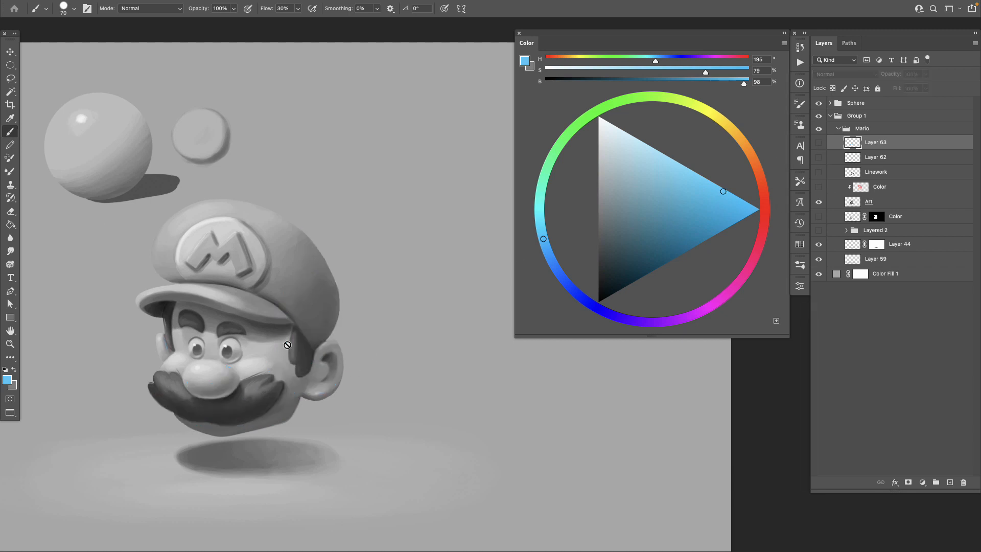
On a new layer, mark the occlusion shadows under the brim, badge edge, nose, inner ear and far sideburn in light blue, then hide it
{"action": "left_click_drag", "start_coordinate": [282, 382], "coordinate": [294, 371]}
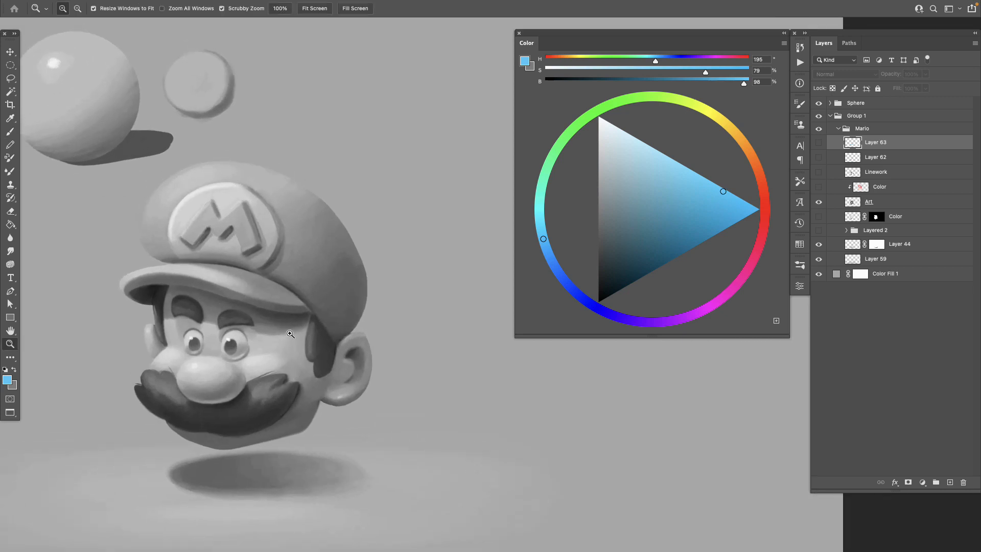
{"action": "key", "text": "b"}
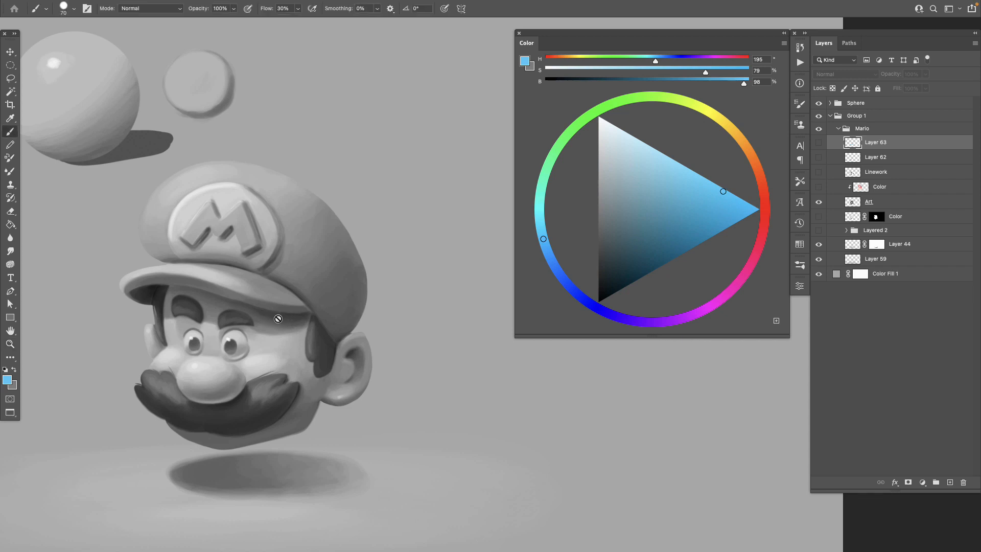
{"action": "left_click", "coordinate": [950, 482]}
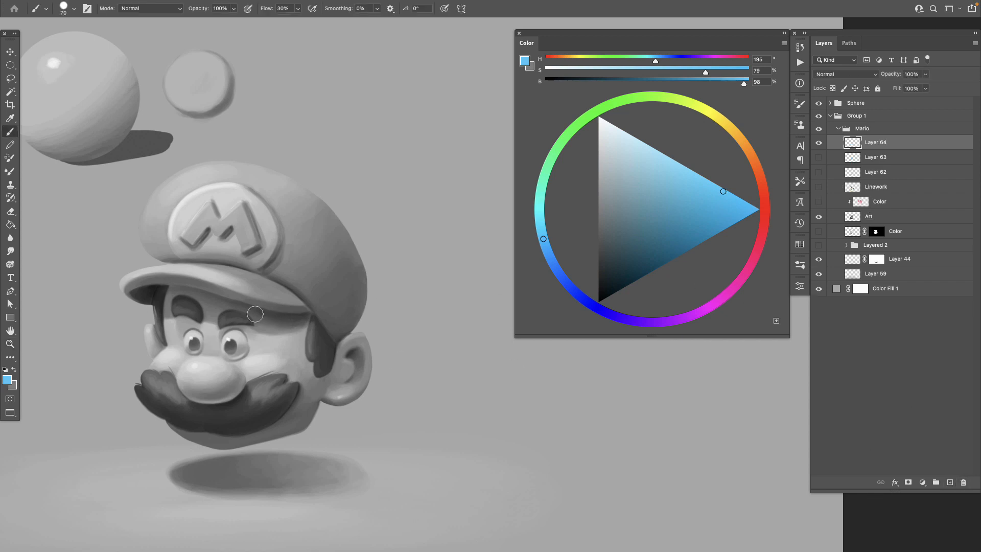
{"action": "left_click_drag", "start_coordinate": [261, 310], "coordinate": [308, 312]}
{"action": "left_click_drag", "start_coordinate": [280, 282], "coordinate": [300, 298]}
{"action": "left_click_drag", "start_coordinate": [208, 263], "coordinate": [245, 273]}
{"action": "left_click_drag", "start_coordinate": [208, 404], "coordinate": [245, 393]}
{"action": "left_click_drag", "start_coordinate": [355, 348], "coordinate": [345, 357]}
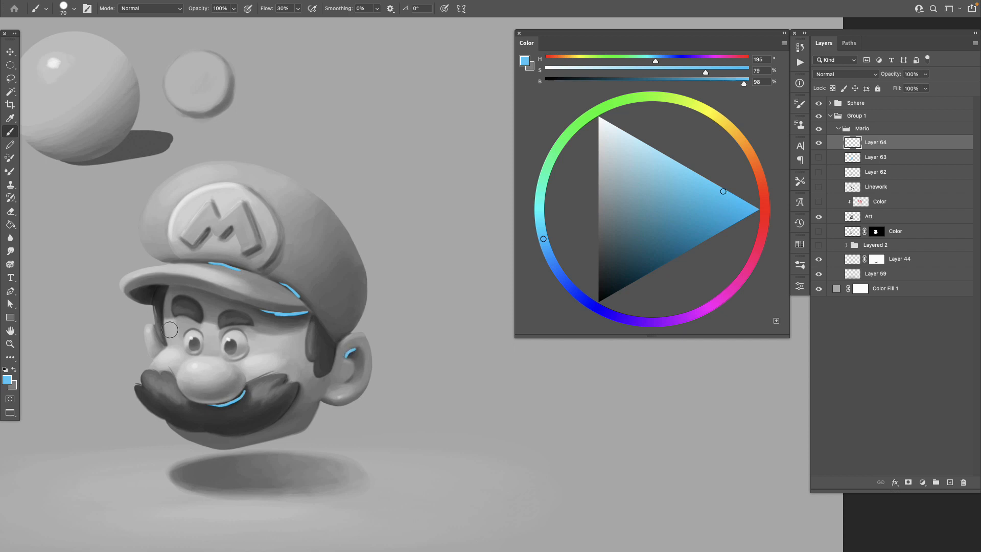
{"action": "left_click_drag", "start_coordinate": [164, 338], "coordinate": [163, 298]}
{"action": "left_click", "coordinate": [819, 143]}
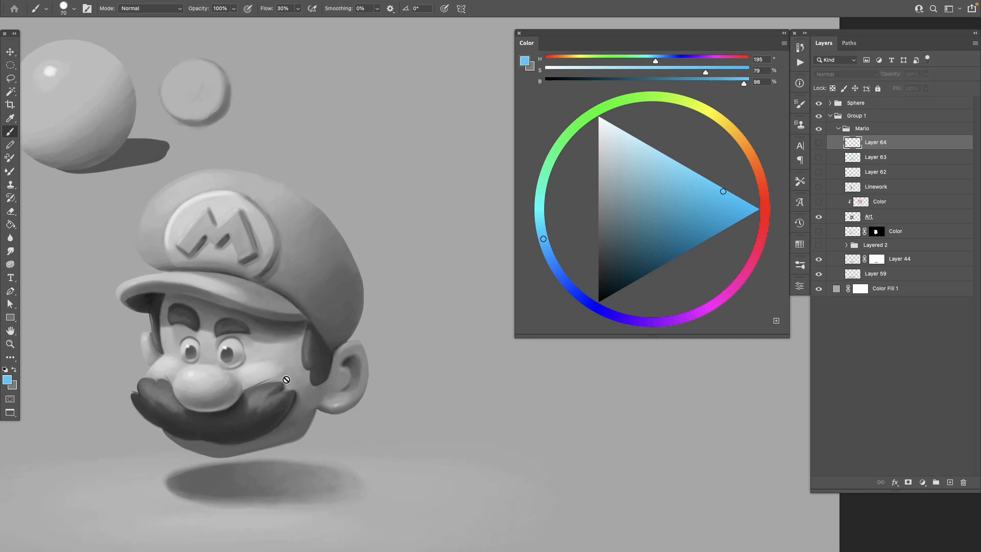
{"action": "mouse_move", "coordinate": [356, 410]}
{"action": "left_mouse_down"}
{"action": "mouse_move", "coordinate": [384, 395]}
{"action": "mouse_move", "coordinate": [366, 427]}
{"action": "mouse_move", "coordinate": [375, 426]}
{"action": "mouse_move", "coordinate": [349, 420]}
{"action": "mouse_move", "coordinate": [402, 410]}
{"action": "mouse_move", "coordinate": [376, 422]}
{"action": "left_mouse_up"}
{"action": "key", "text": "z"}
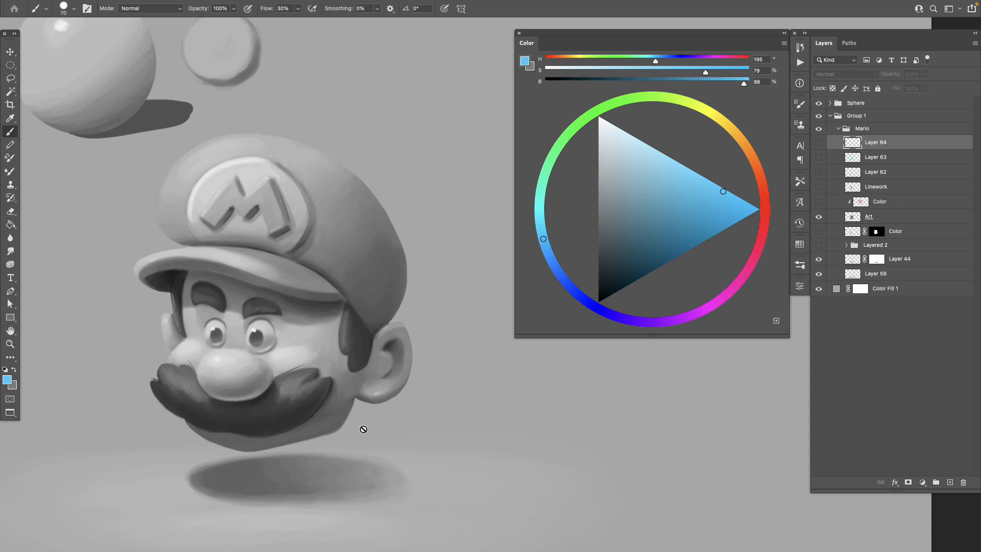